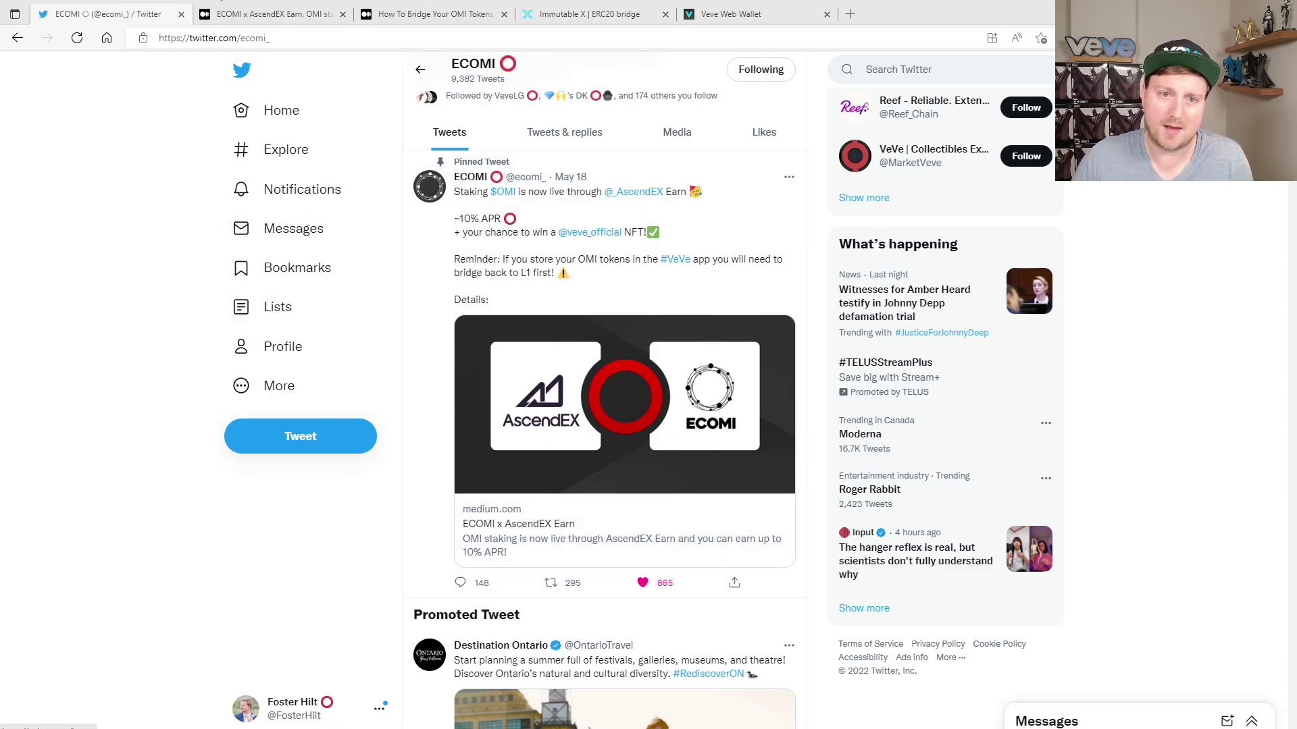
Step: Open the ECOMI x AscendEX Earn article and read the staking details, the deposit section and the layer 2 reminder
{"action": "left_click", "coordinate": [262, 16]}
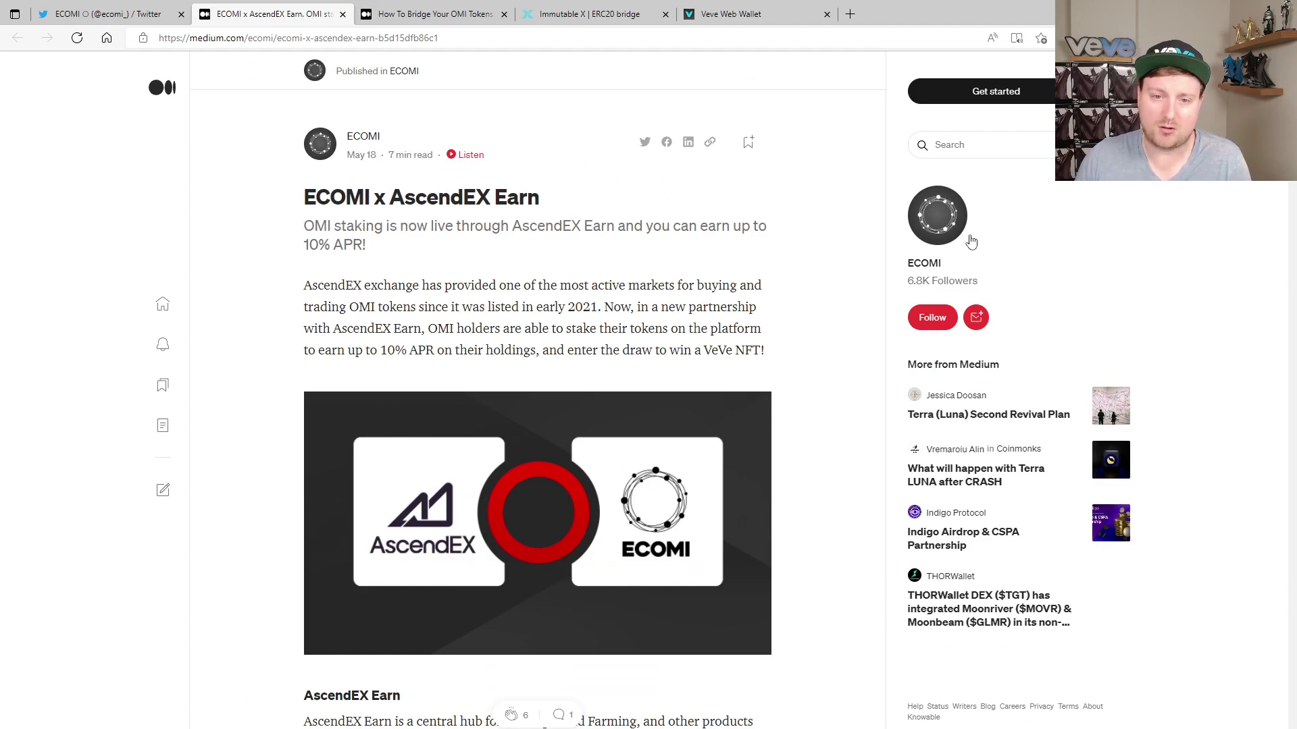
{"action": "scroll", "coordinate": [495, 227], "scroll_direction": "down", "scroll_amount": 5}
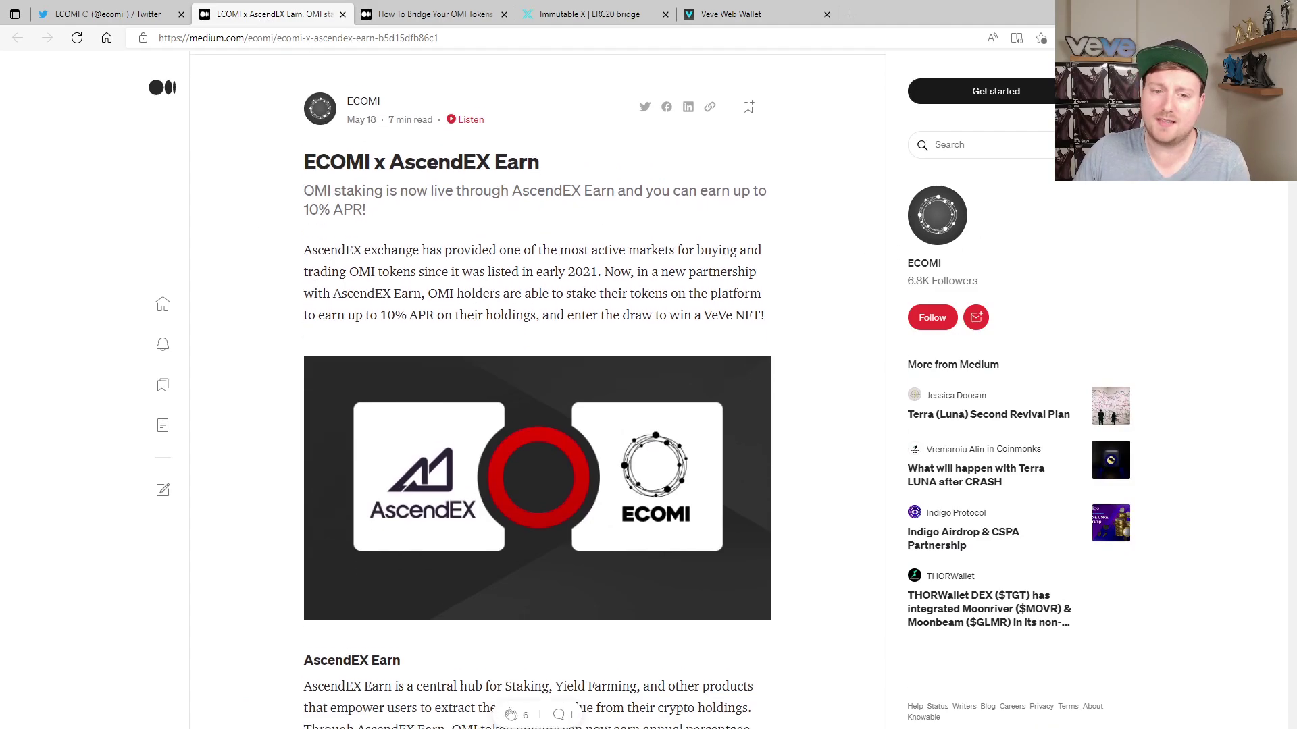
{"action": "scroll", "coordinate": [1289, 182], "scroll_direction": "down", "scroll_amount": 5}
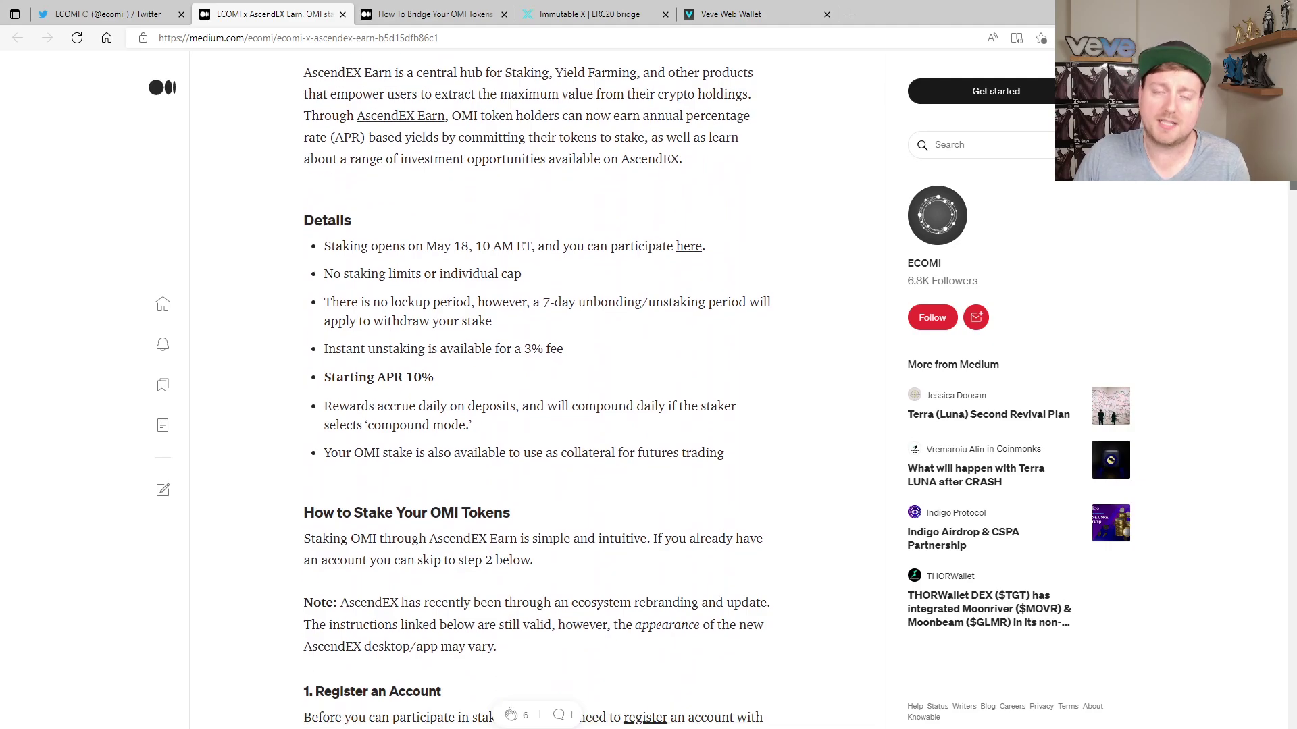
{"action": "left_click_drag", "start_coordinate": [1289, 183], "coordinate": [1293, 247]}
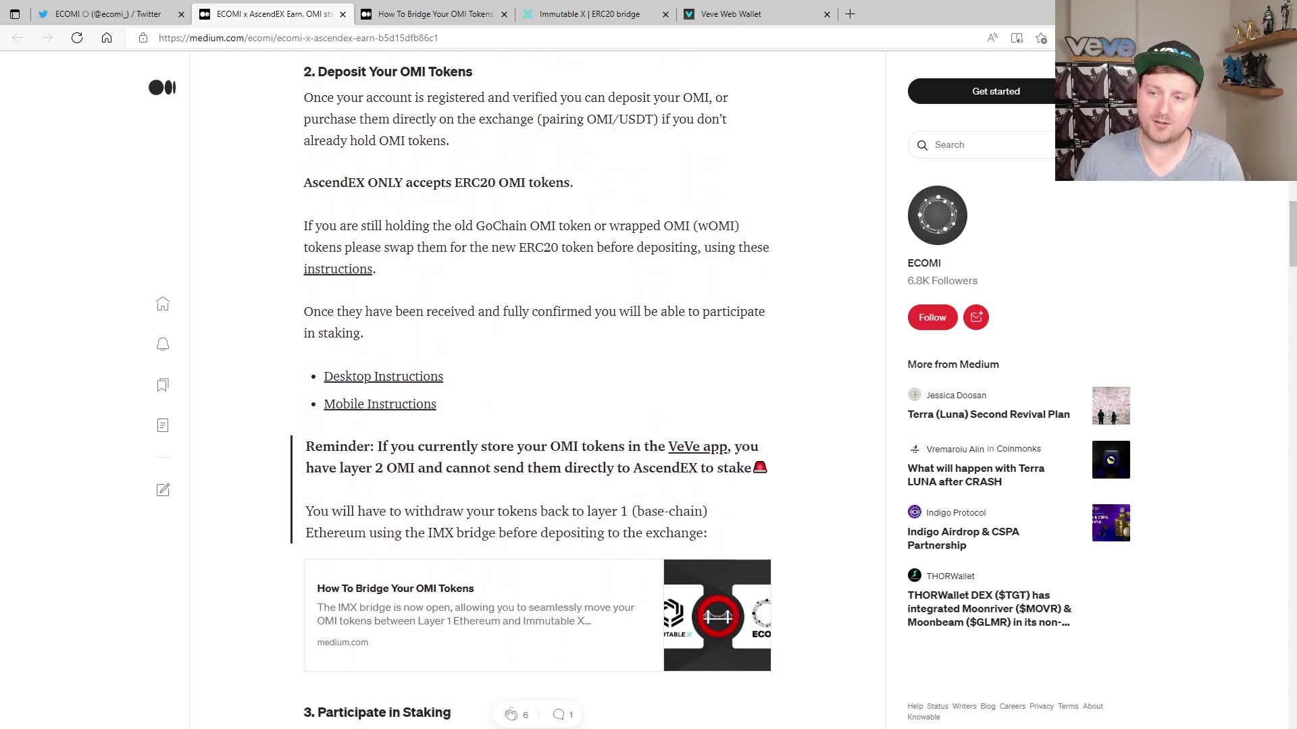
{"action": "left_click_drag", "start_coordinate": [1292, 240], "coordinate": [1293, 256]}
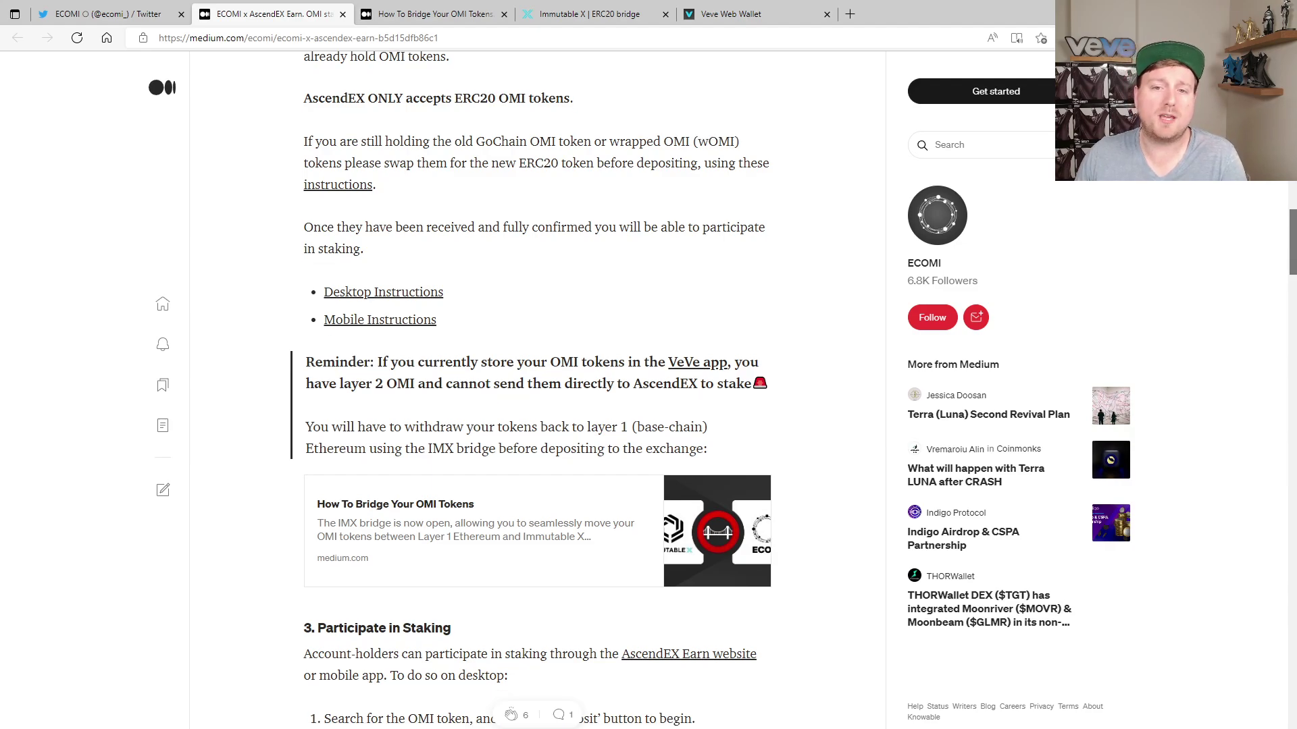
{"action": "left_click_drag", "start_coordinate": [1294, 257], "coordinate": [1294, 257]}
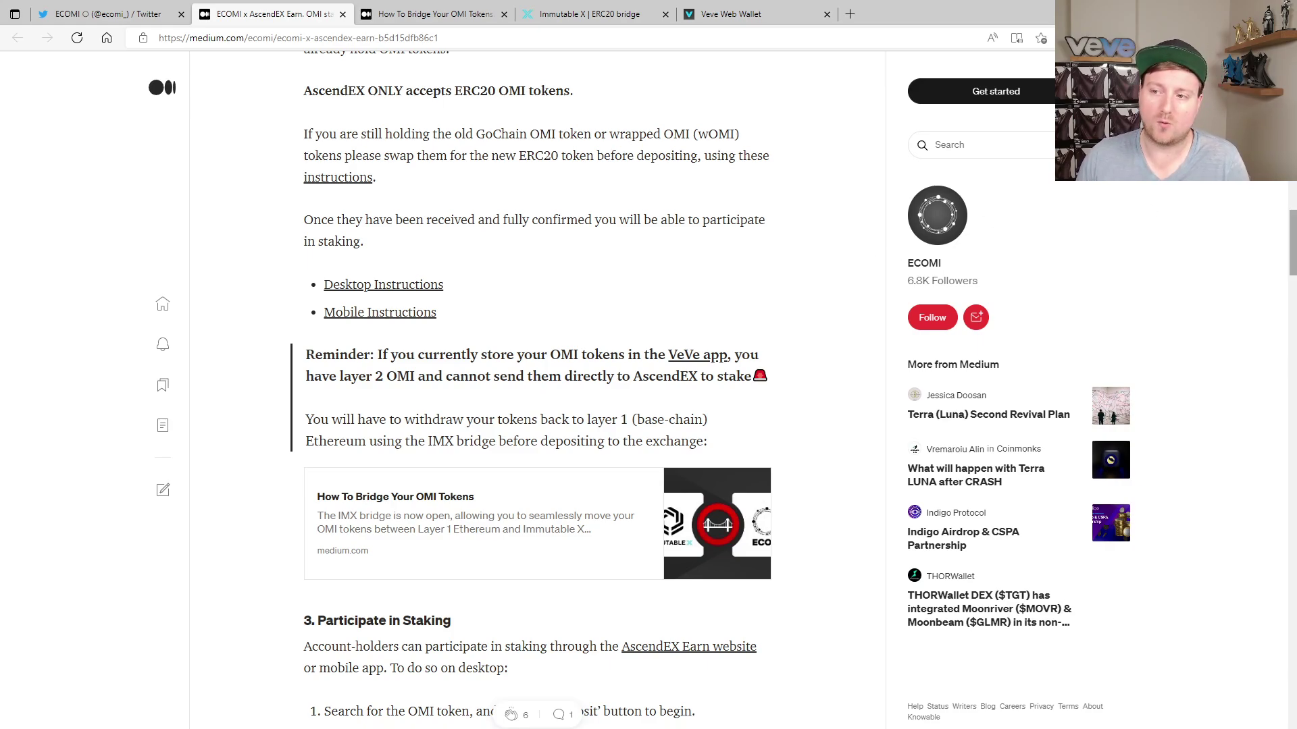
{"action": "left_click_drag", "start_coordinate": [1293, 256], "coordinate": [1293, 272]}
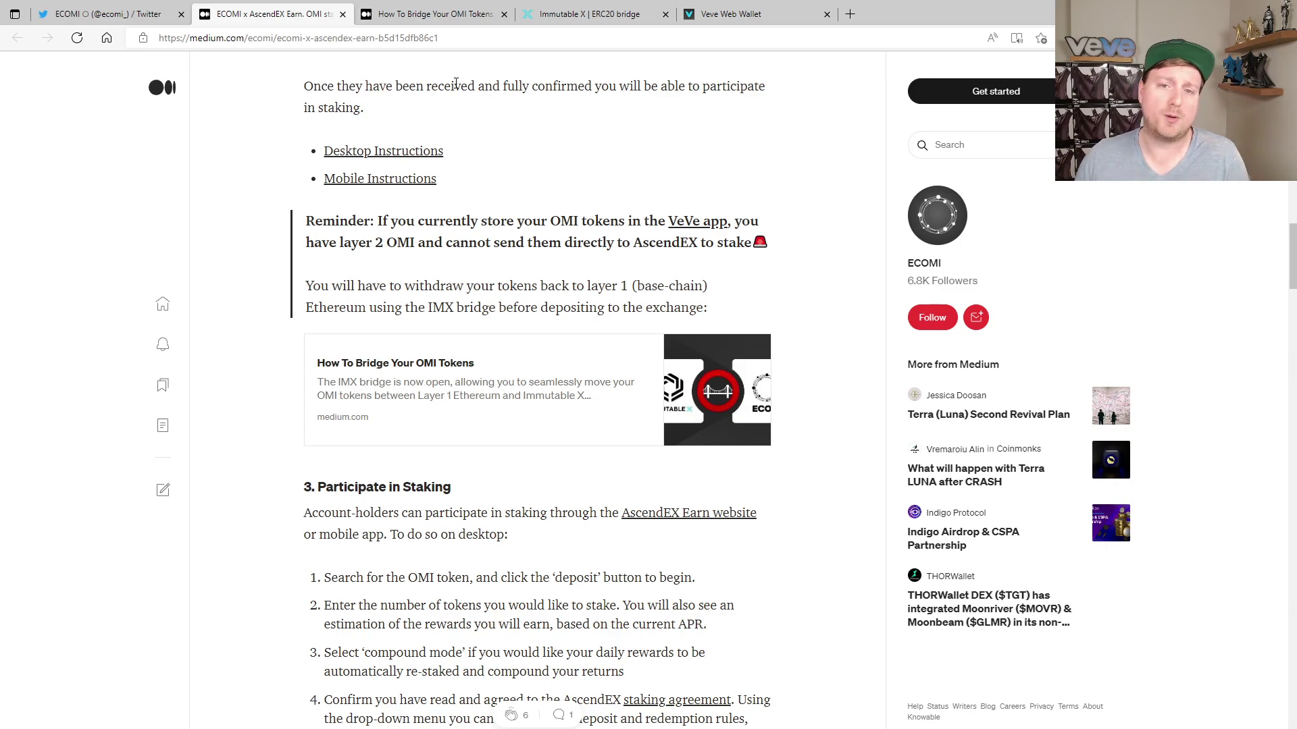
Step: Switch to the How To Bridge Your OMI Tokens article and read from the introduction through section 1.2 on the Immutable X Bridge
{"action": "left_click", "coordinate": [436, 17]}
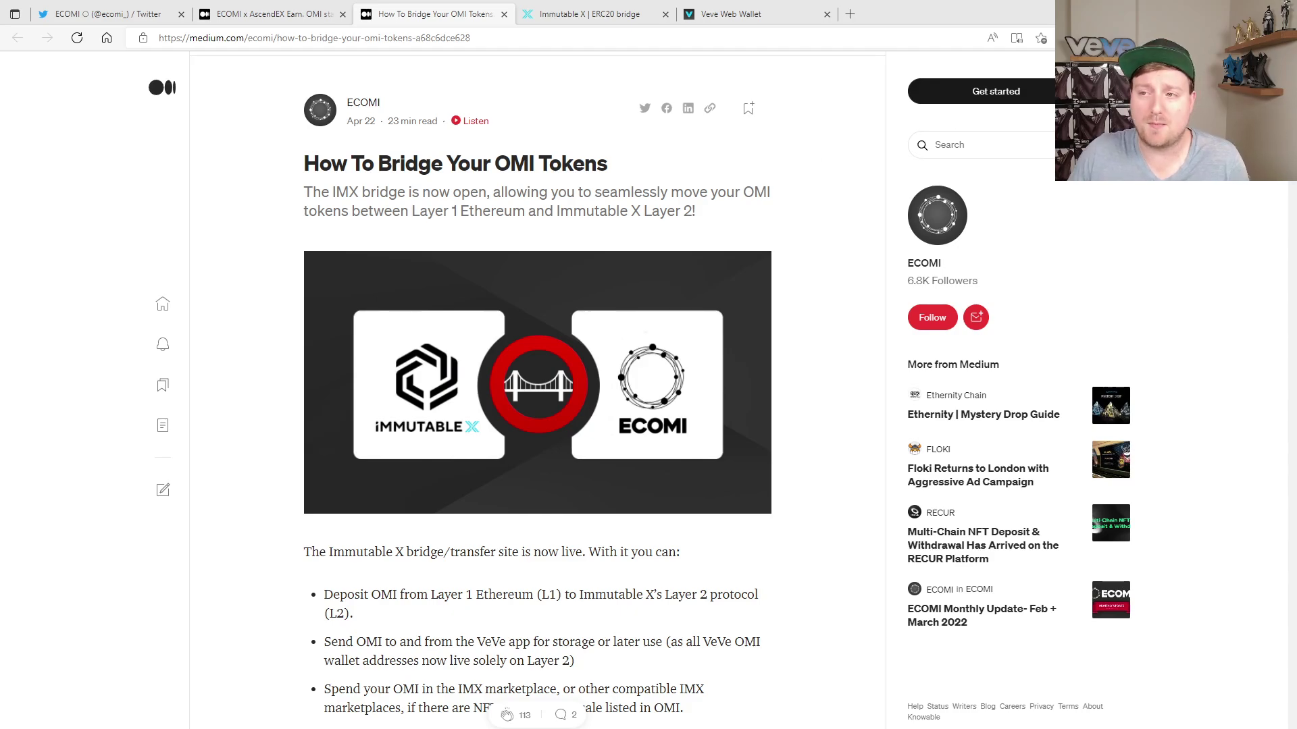
{"action": "scroll", "coordinate": [537, 390], "scroll_direction": "down", "scroll_amount": 3}
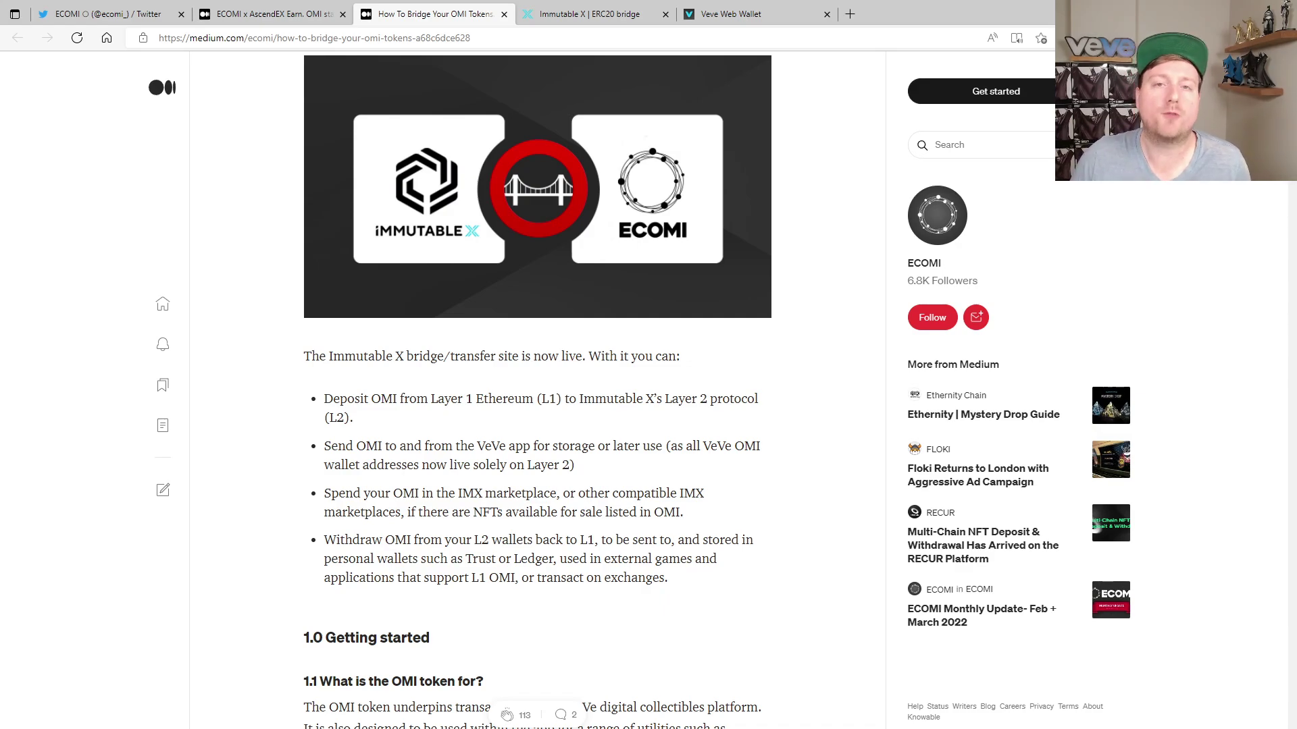
{"action": "scroll", "coordinate": [537, 389], "scroll_direction": "down", "scroll_amount": 1}
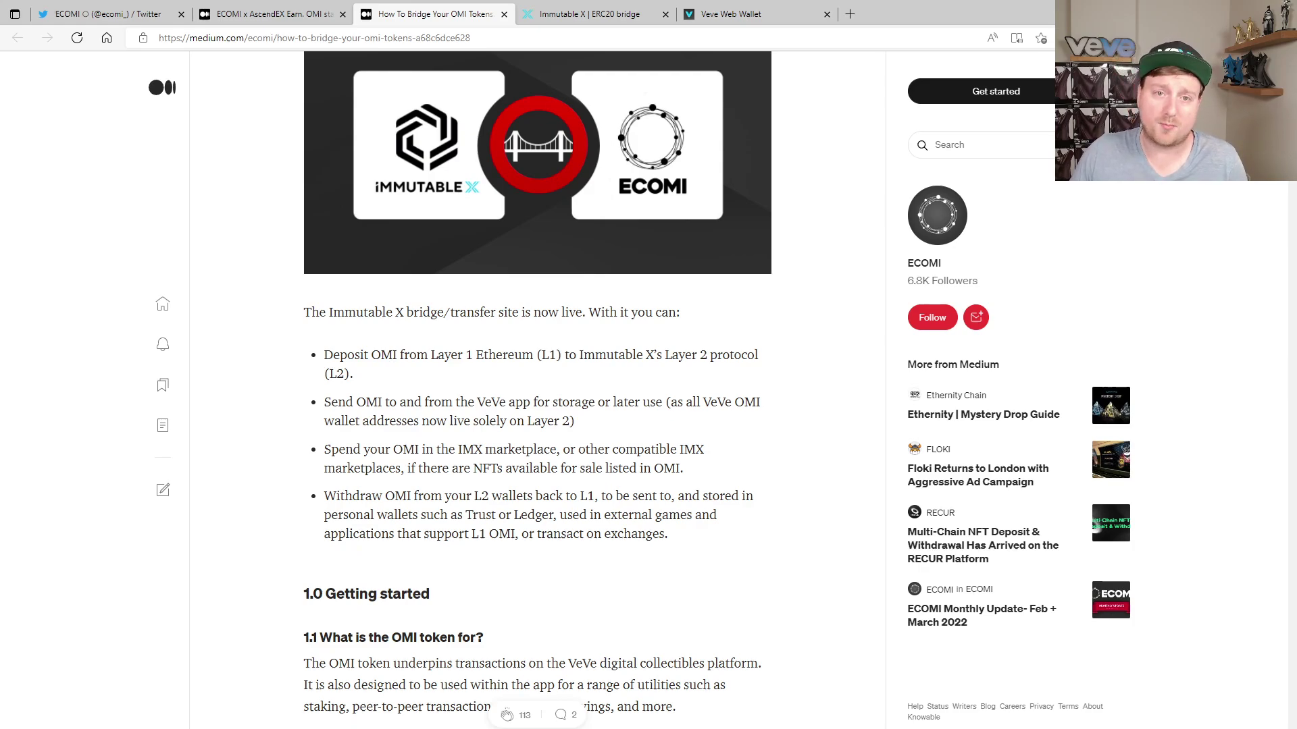
{"action": "scroll", "coordinate": [537, 390], "scroll_direction": "down", "scroll_amount": 1}
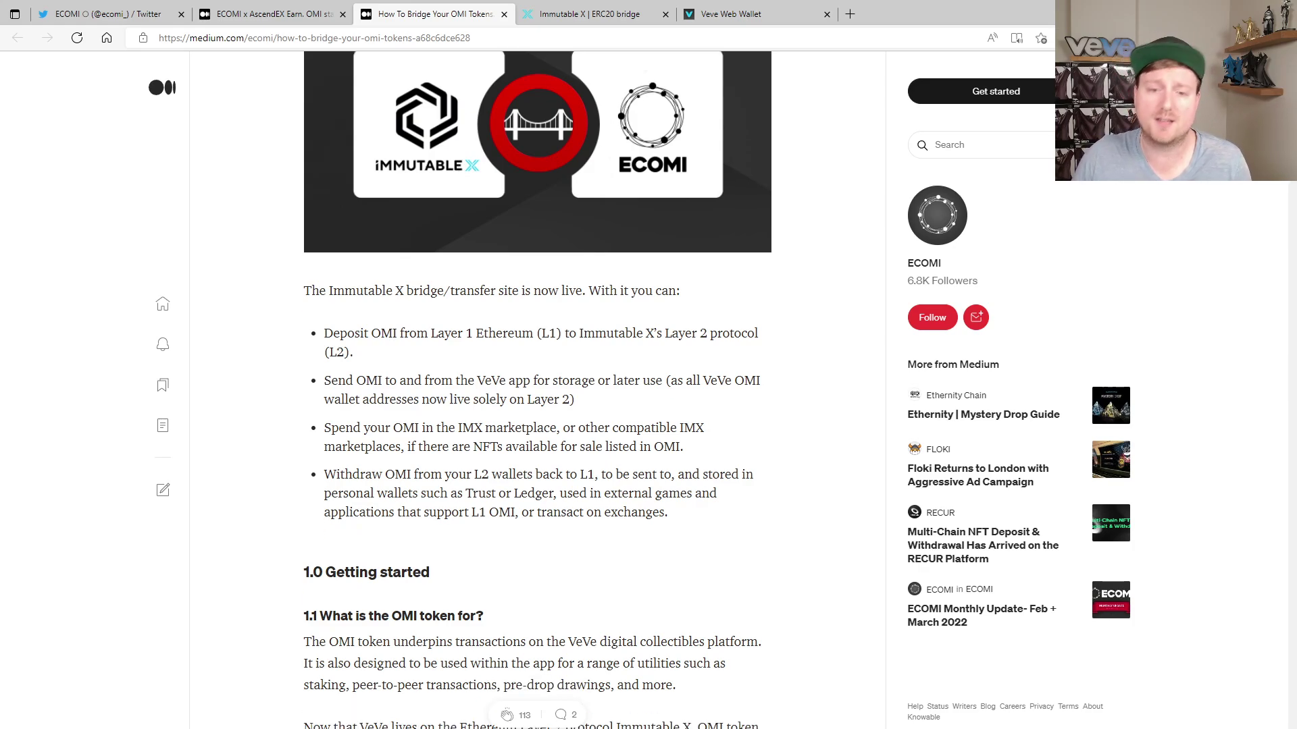
{"action": "scroll", "coordinate": [537, 390], "scroll_direction": "down", "scroll_amount": 1}
{"action": "scroll", "coordinate": [536, 389], "scroll_direction": "down", "scroll_amount": 5}
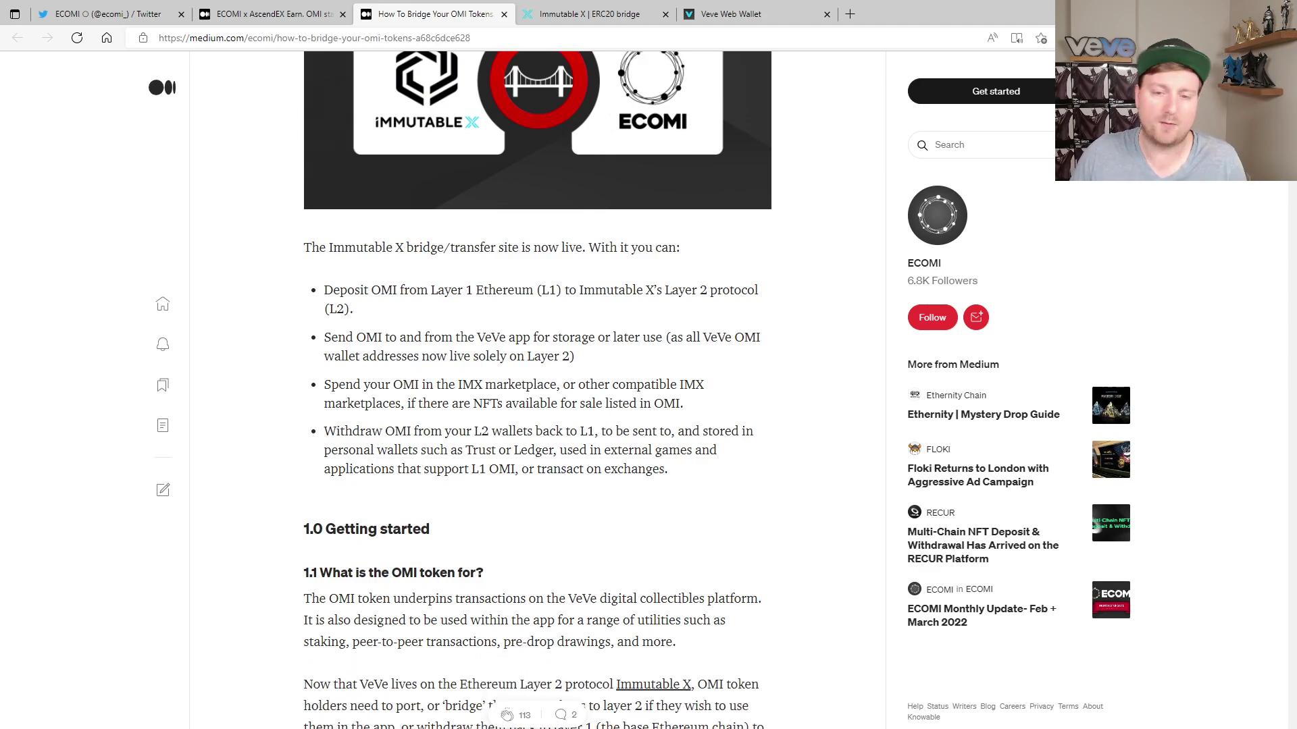
{"action": "scroll", "coordinate": [537, 390], "scroll_direction": "down", "scroll_amount": 6}
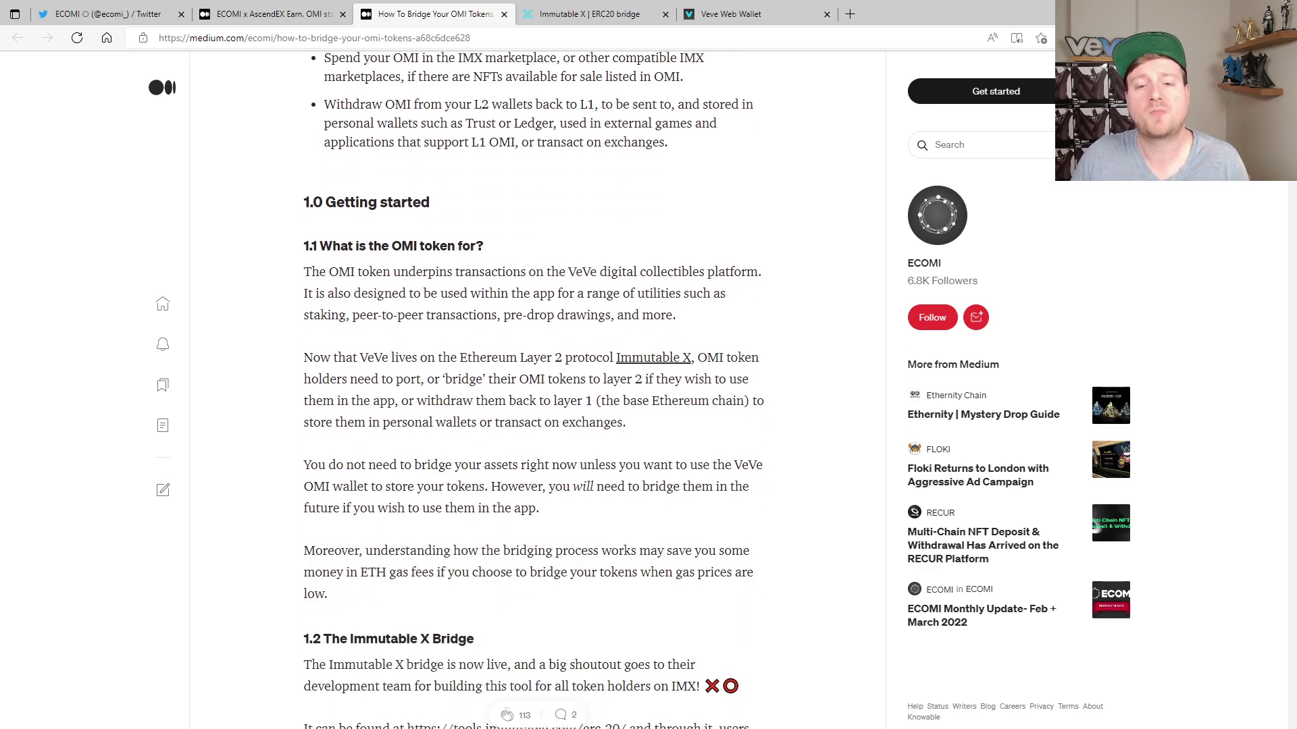
{"action": "scroll", "coordinate": [537, 390], "scroll_direction": "down", "scroll_amount": 5}
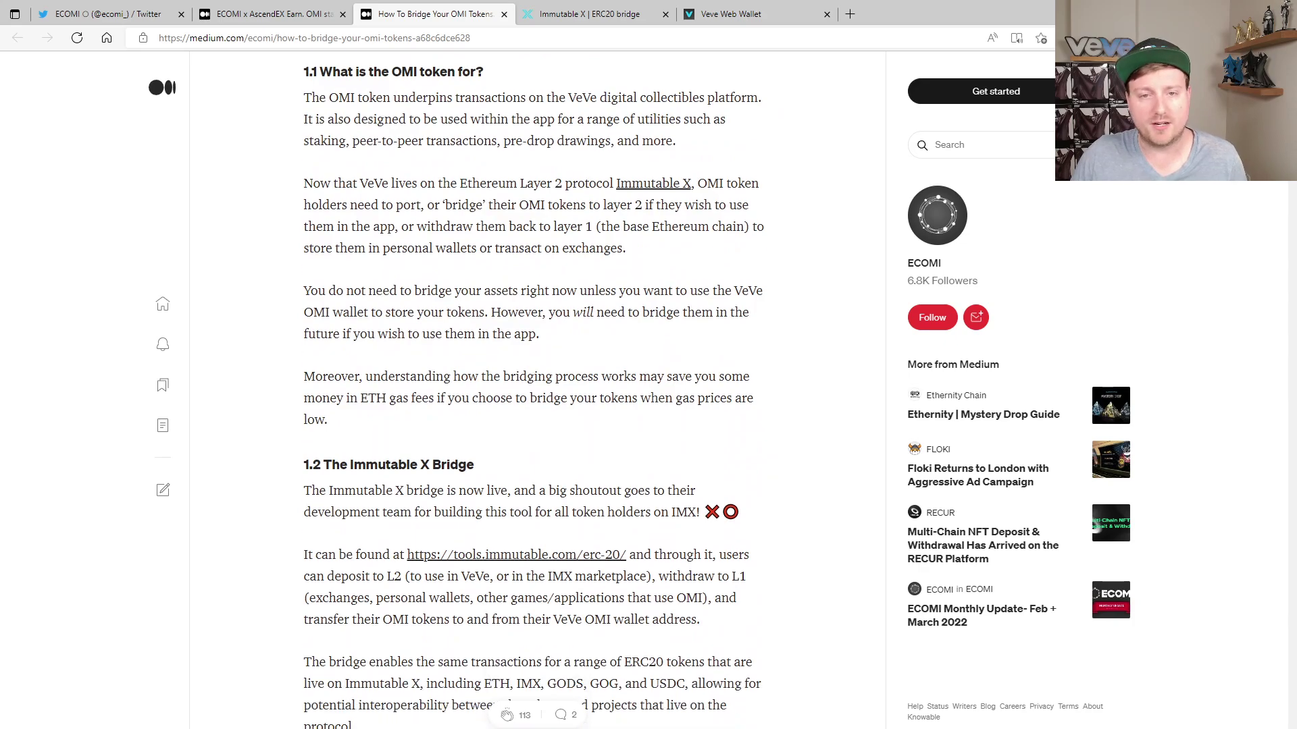
{"action": "scroll", "coordinate": [537, 389], "scroll_direction": "down", "scroll_amount": 2}
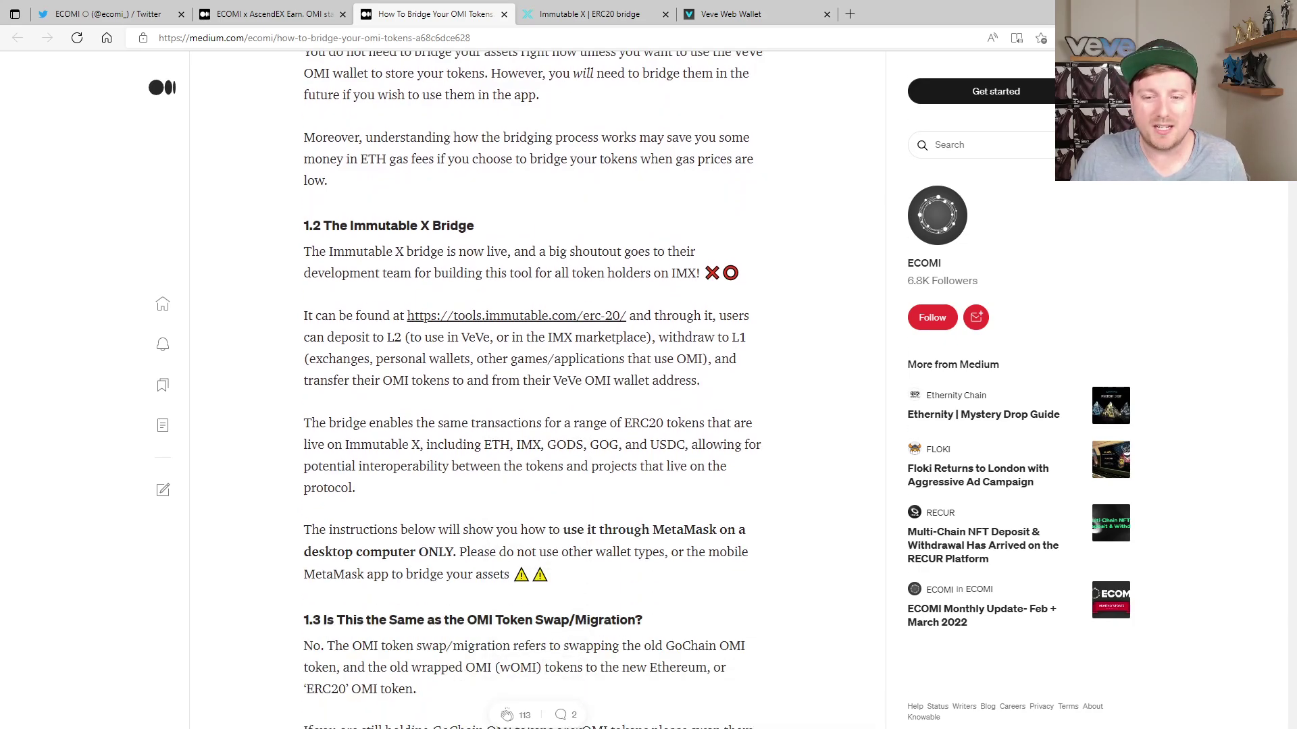
{"action": "scroll", "coordinate": [537, 390], "scroll_direction": "down", "scroll_amount": 1}
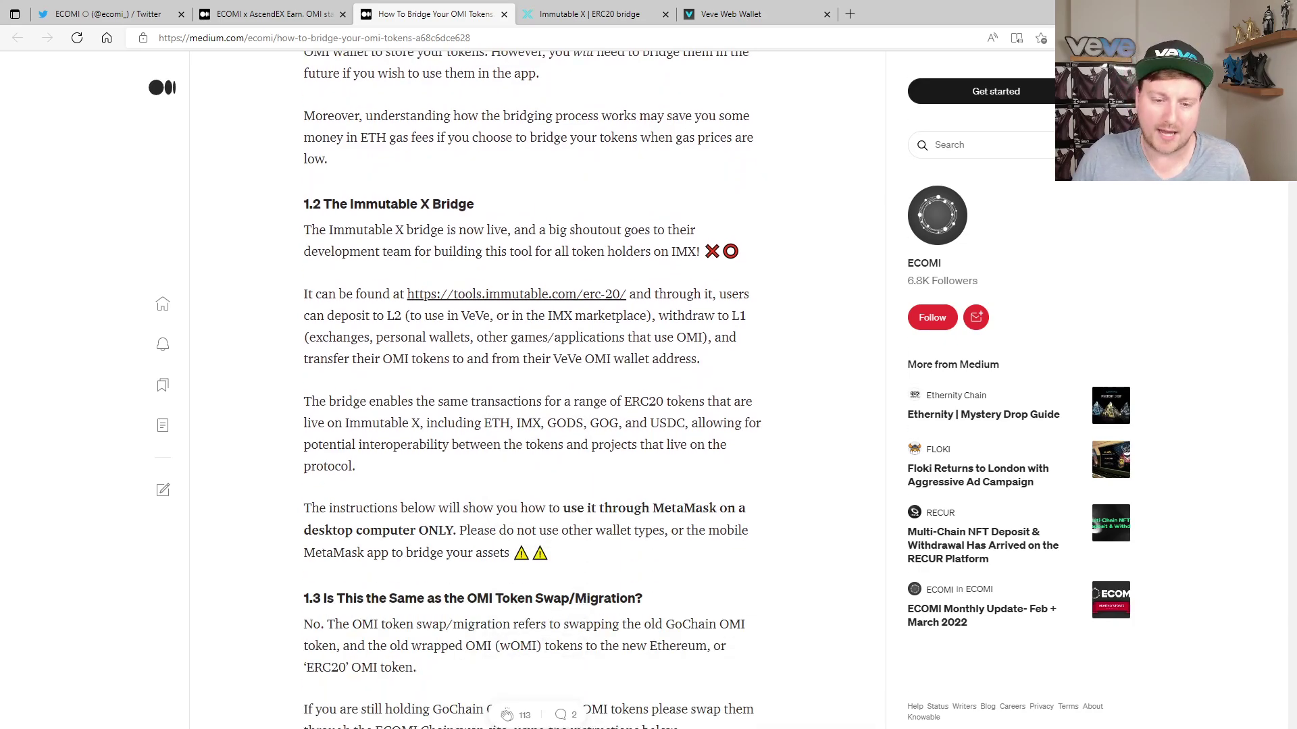
Step: Read the guide's sections on who needs to bridge their tokens, continuing to 2.1 MetaMask
{"action": "scroll", "coordinate": [537, 389], "scroll_direction": "down", "scroll_amount": 9}
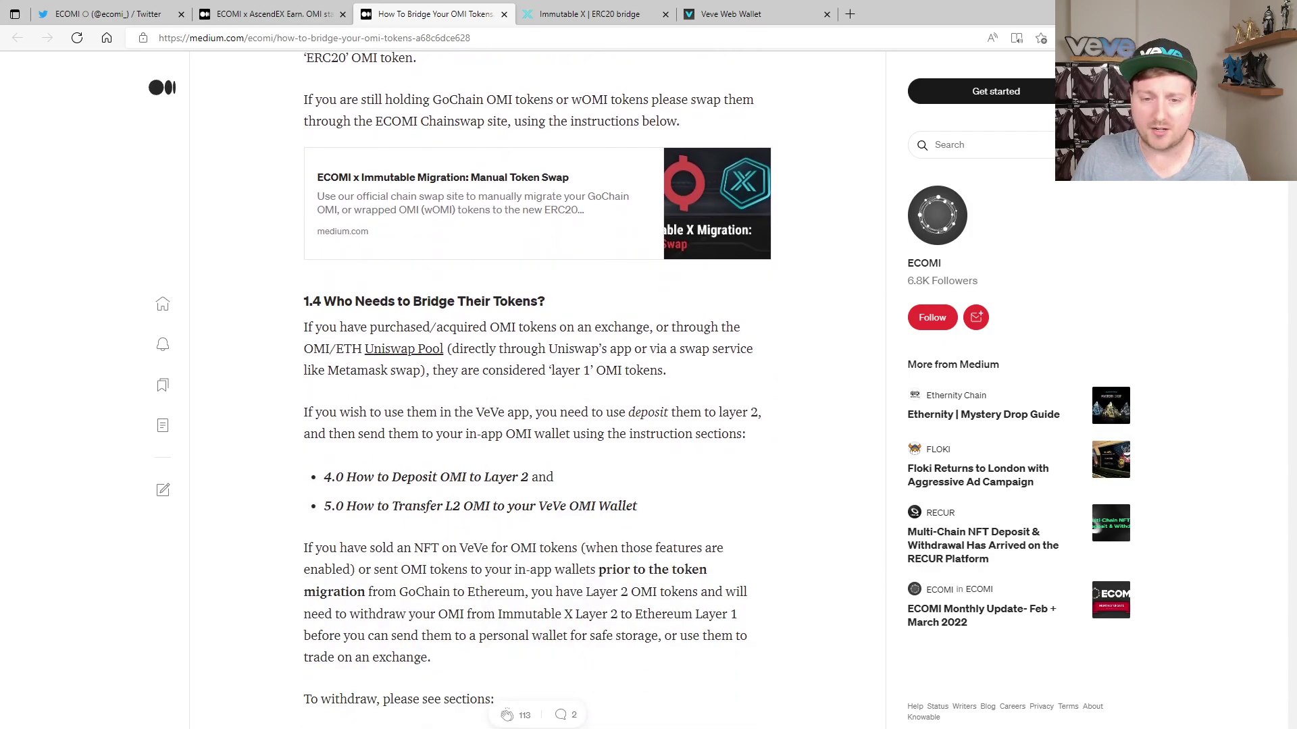
{"action": "scroll", "coordinate": [537, 389], "scroll_direction": "down", "scroll_amount": 2}
{"action": "scroll", "coordinate": [536, 389], "scroll_direction": "down", "scroll_amount": 3}
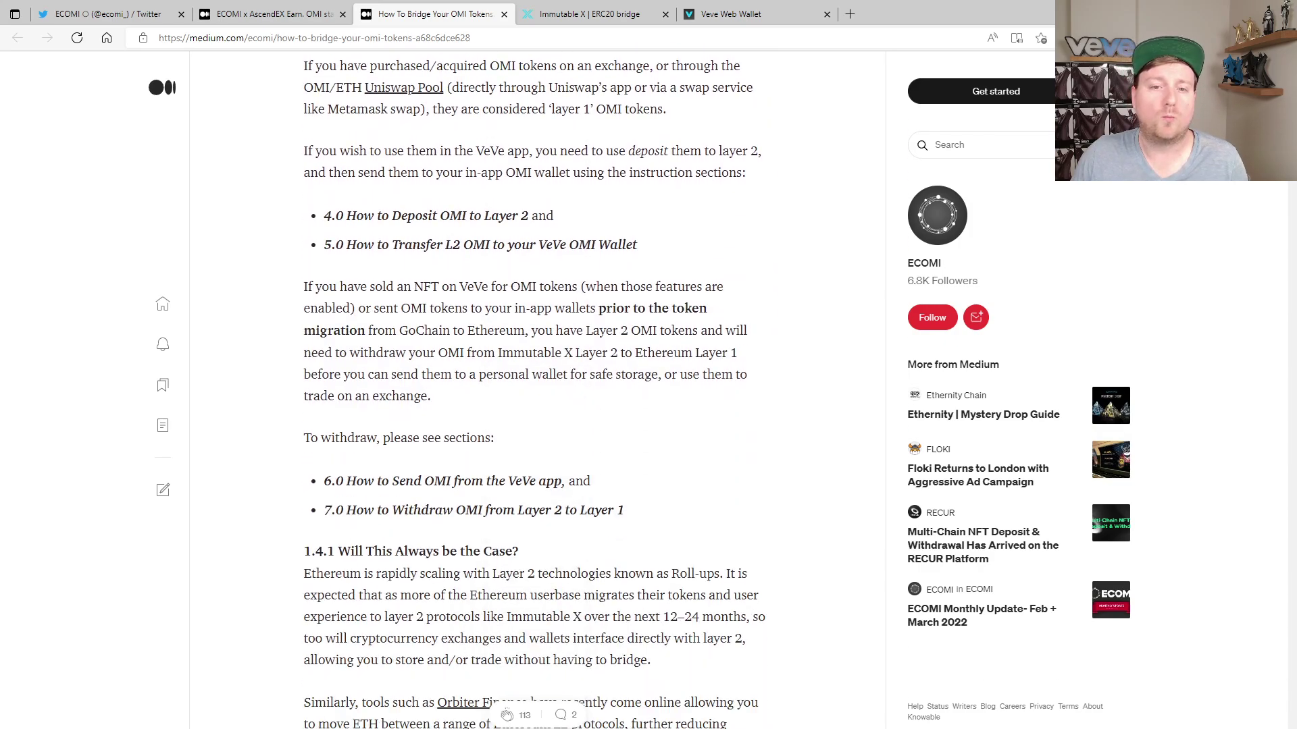
{"action": "scroll", "coordinate": [536, 390], "scroll_direction": "down", "scroll_amount": 8}
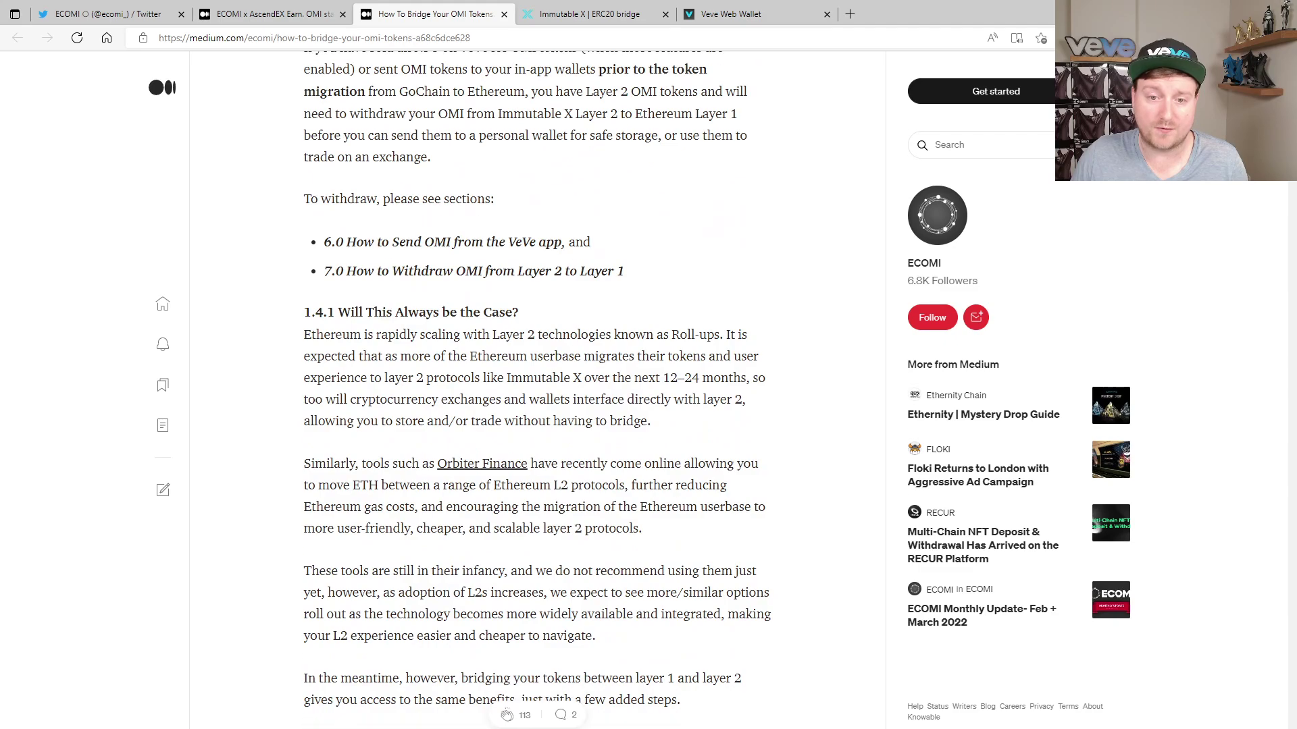
{"action": "scroll", "coordinate": [537, 390], "scroll_direction": "down", "scroll_amount": 4}
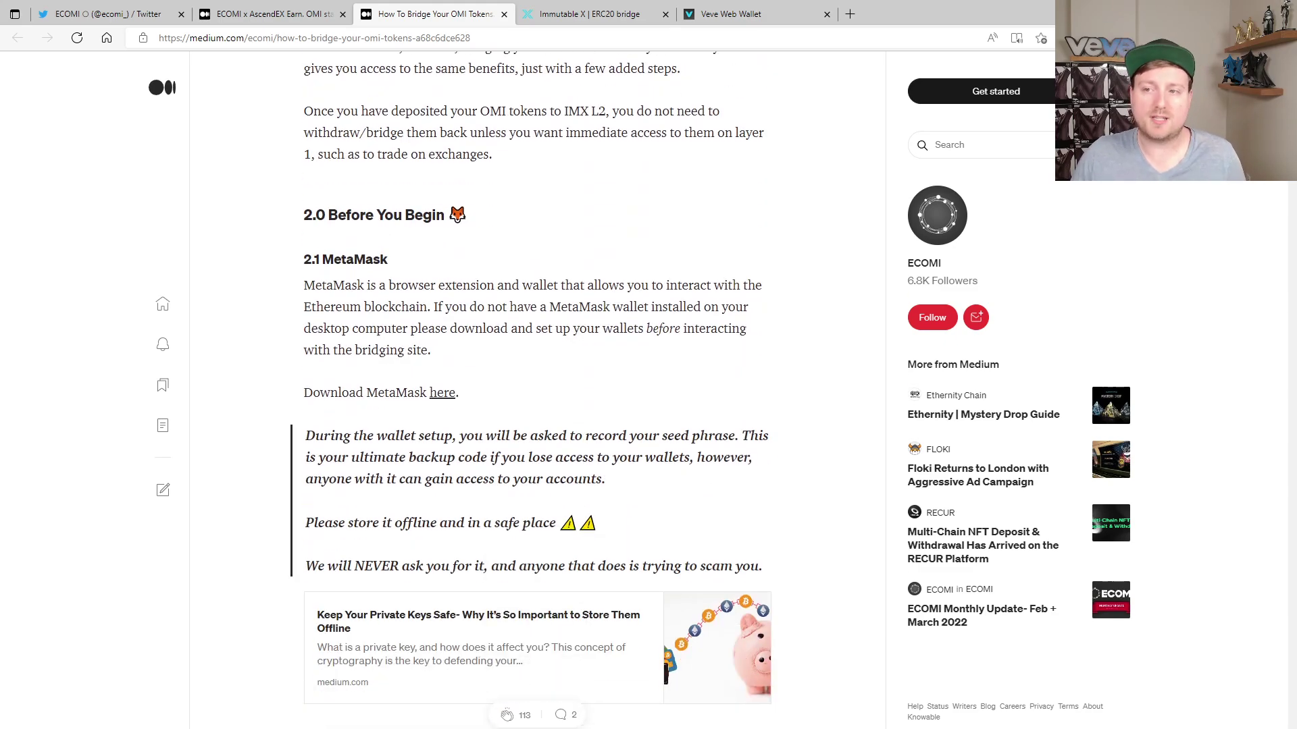
Step: View the MetaMask wallet extension and the MetaMask site linked from the guide, closing both again
{"action": "left_click", "coordinate": [1073, 37]}
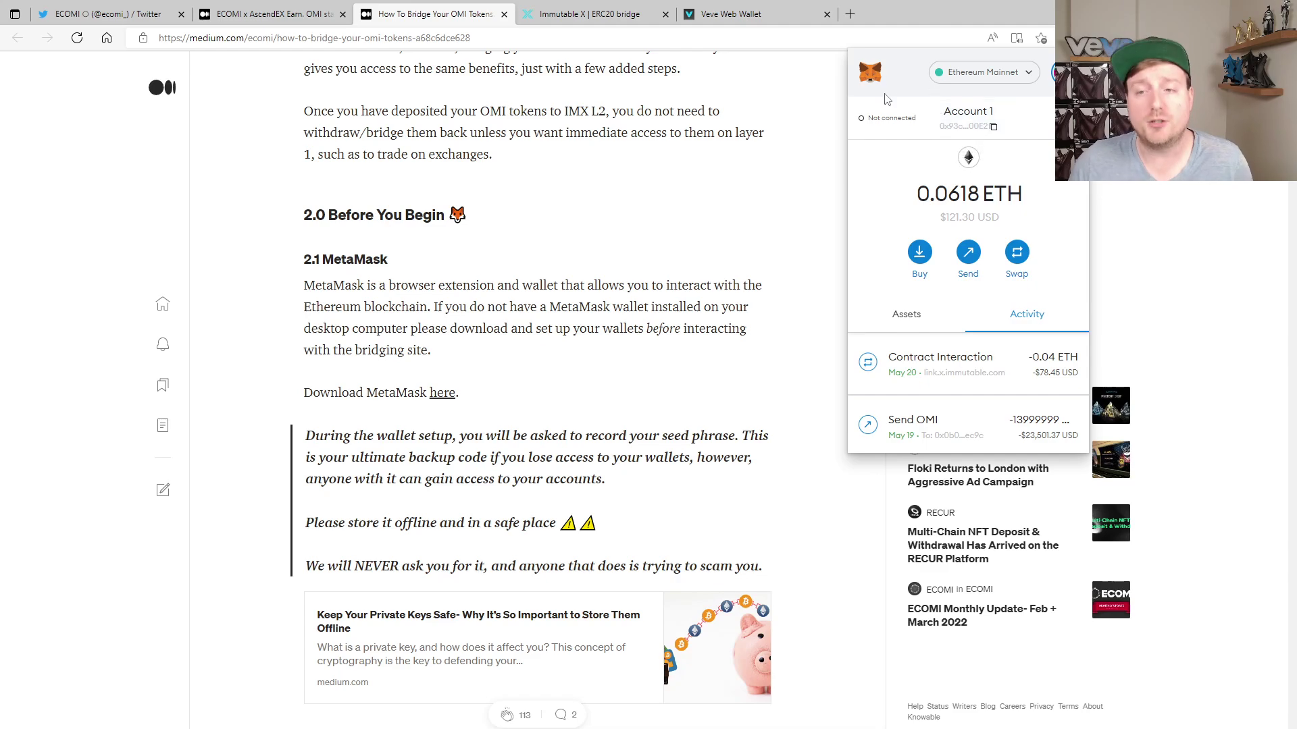
{"action": "left_click", "coordinate": [758, 213]}
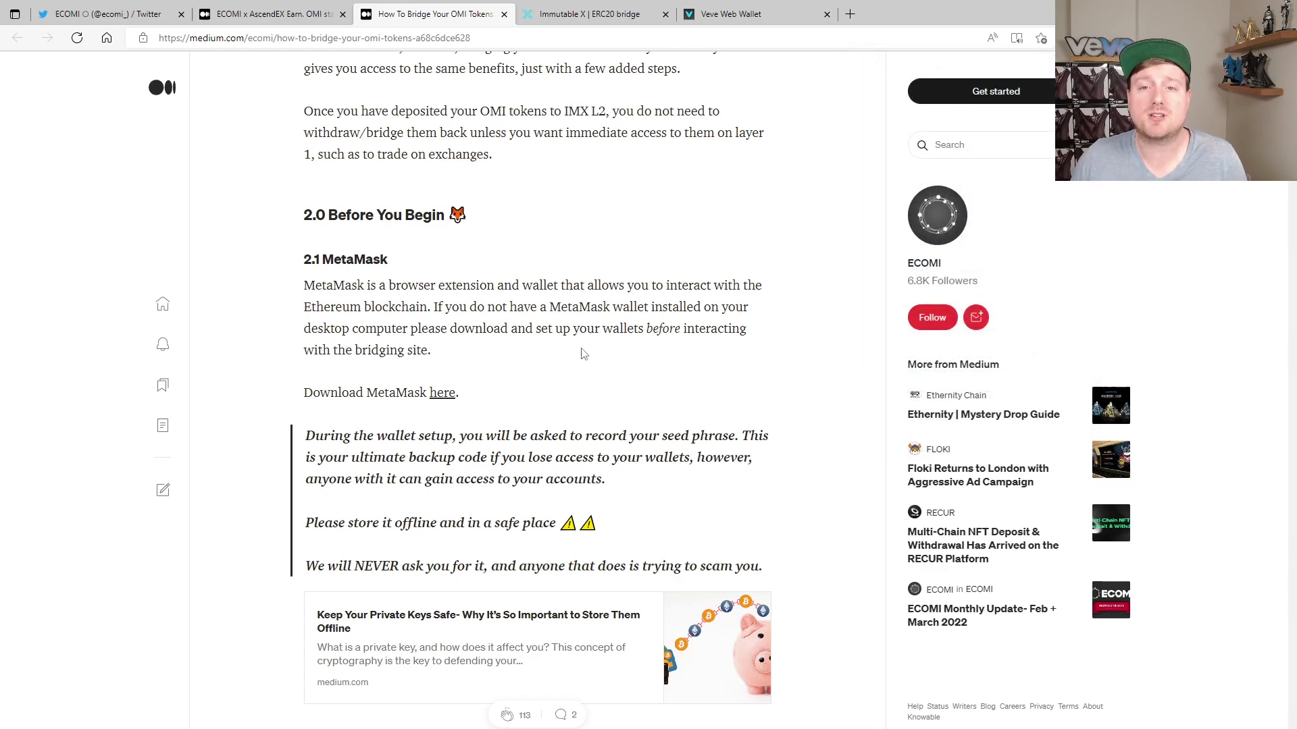
{"action": "left_click", "coordinate": [443, 394]}
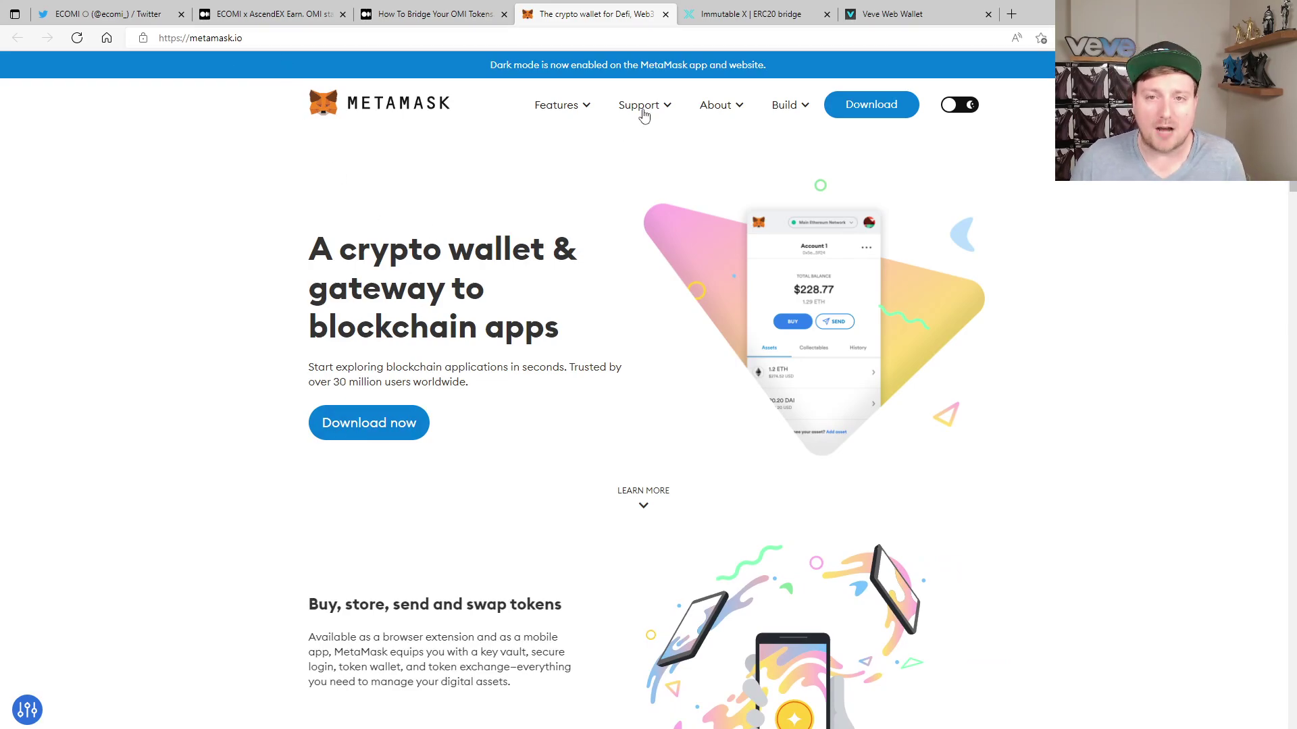
{"action": "left_click", "coordinate": [666, 14]}
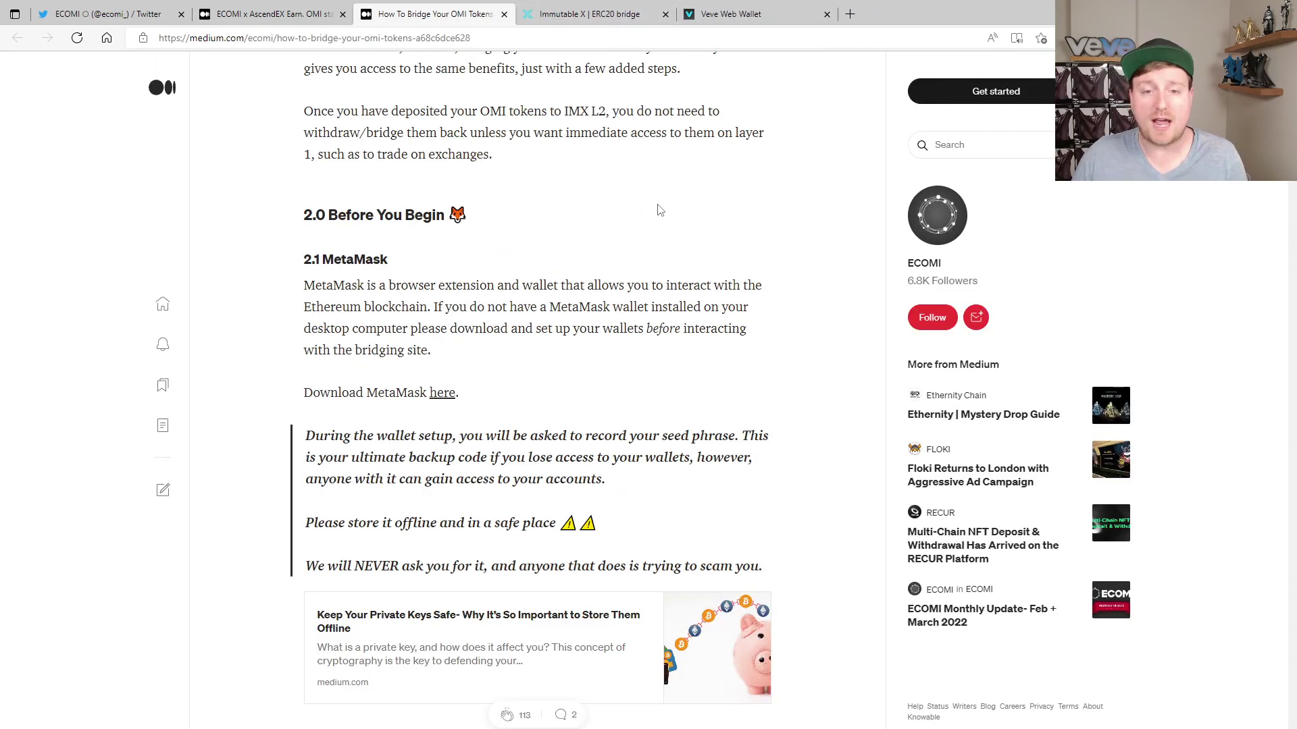
Step: Read the guide's instructions for adding OMI to MetaMask and connecting MetaMask to the IMX Token Bridge
{"action": "scroll", "coordinate": [656, 210], "scroll_direction": "down", "scroll_amount": 2}
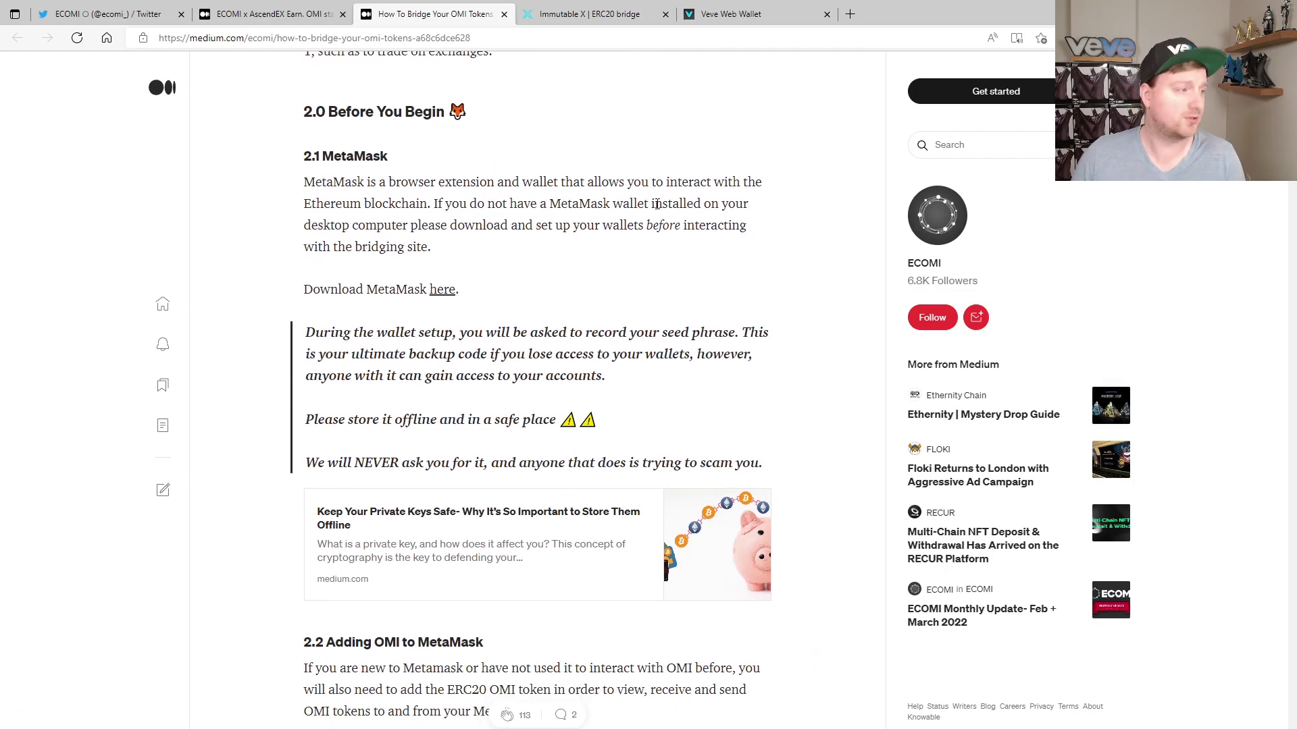
{"action": "scroll", "coordinate": [656, 207], "scroll_direction": "down", "scroll_amount": 3}
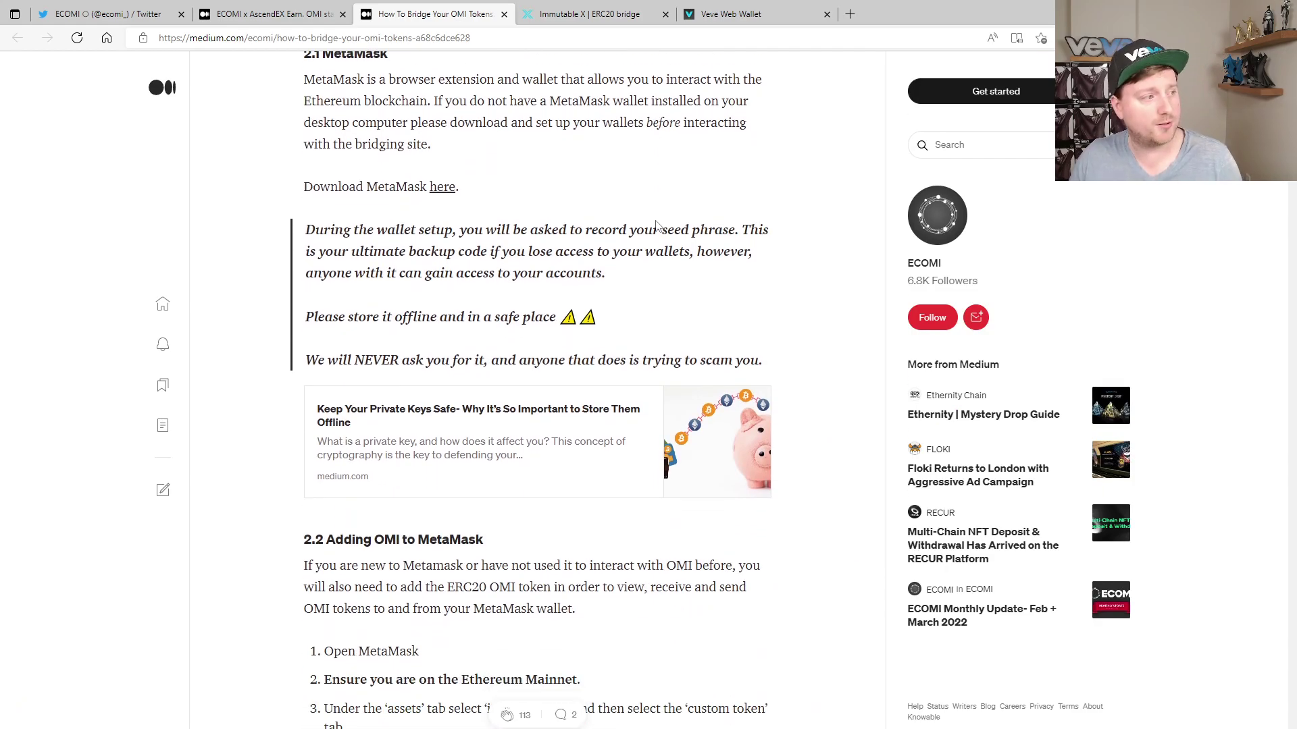
{"action": "scroll", "coordinate": [657, 225], "scroll_direction": "down", "scroll_amount": 12}
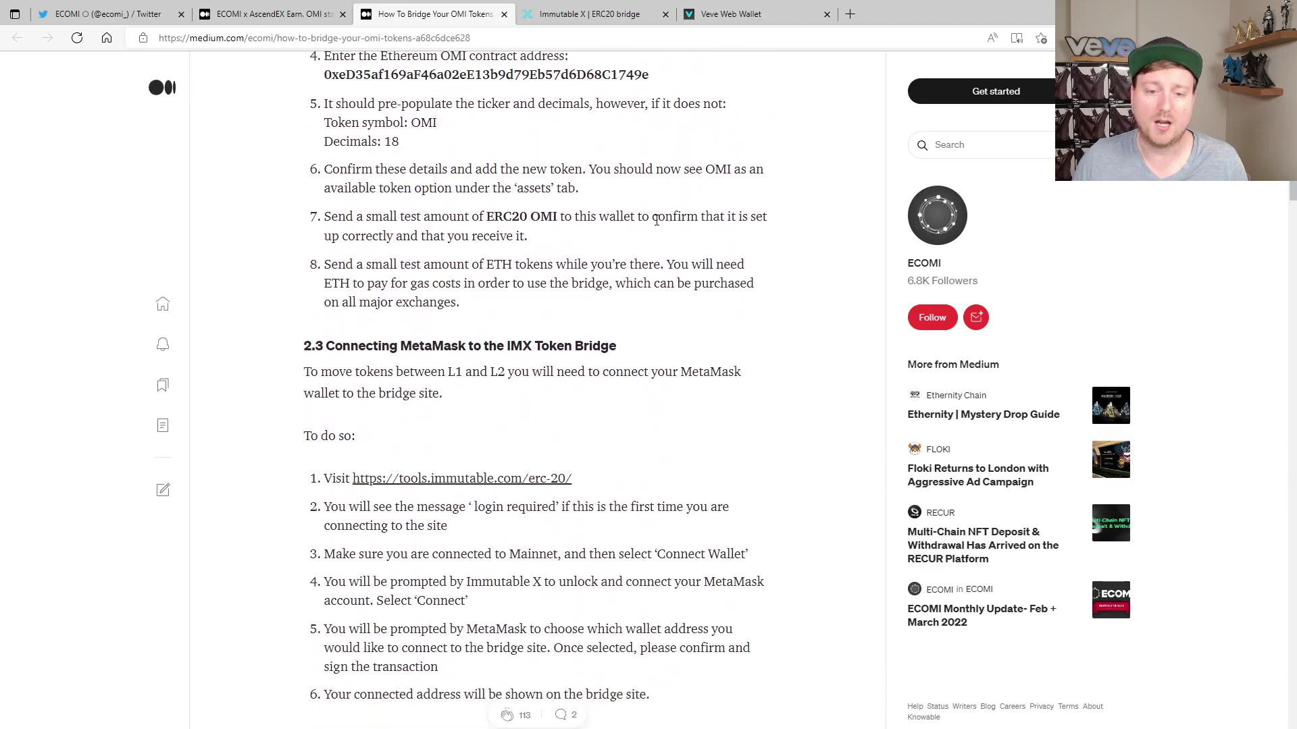
{"action": "scroll", "coordinate": [657, 225], "scroll_direction": "down", "scroll_amount": 2}
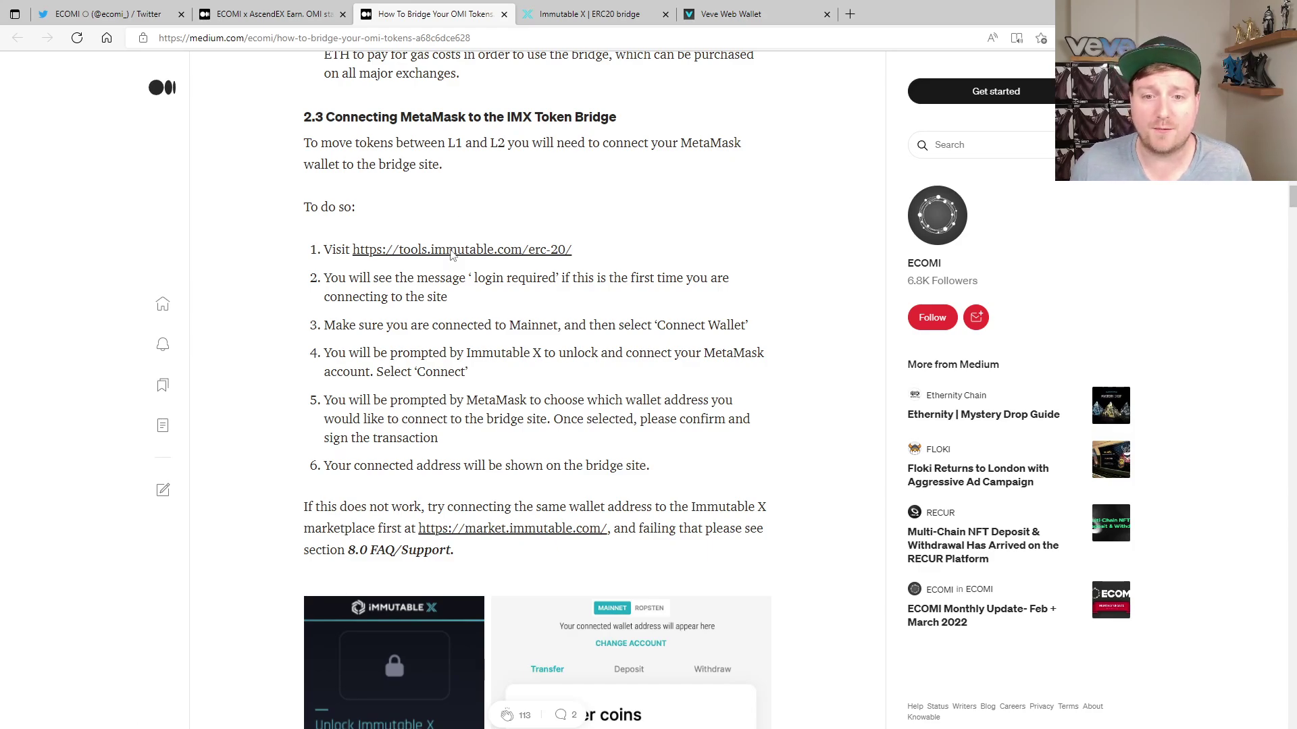
Step: Open the guide's tools.immutable.com/erc-20 link, close the duplicate page and view the already open Immutable X bridge
{"action": "left_click", "coordinate": [451, 255]}
{"action": "left_click", "coordinate": [813, 16]}
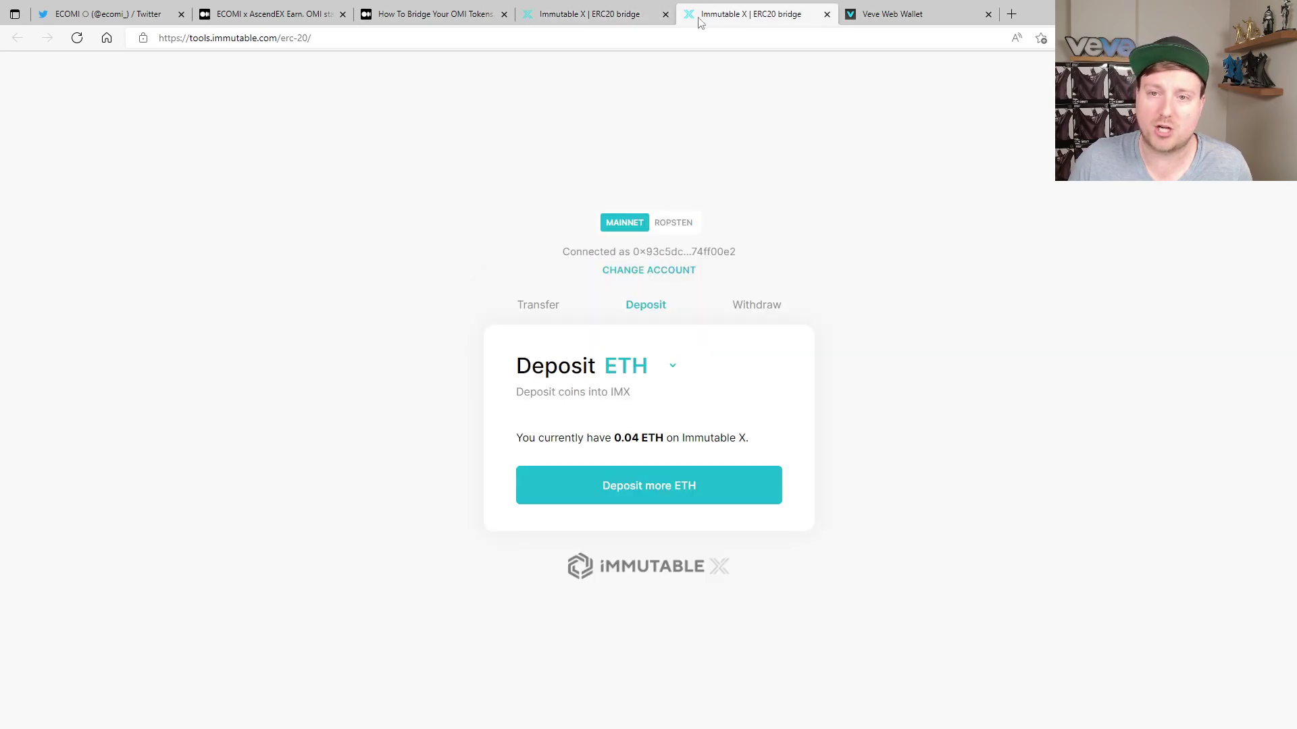
{"action": "left_click", "coordinate": [827, 15]}
{"action": "left_click", "coordinate": [555, 16]}
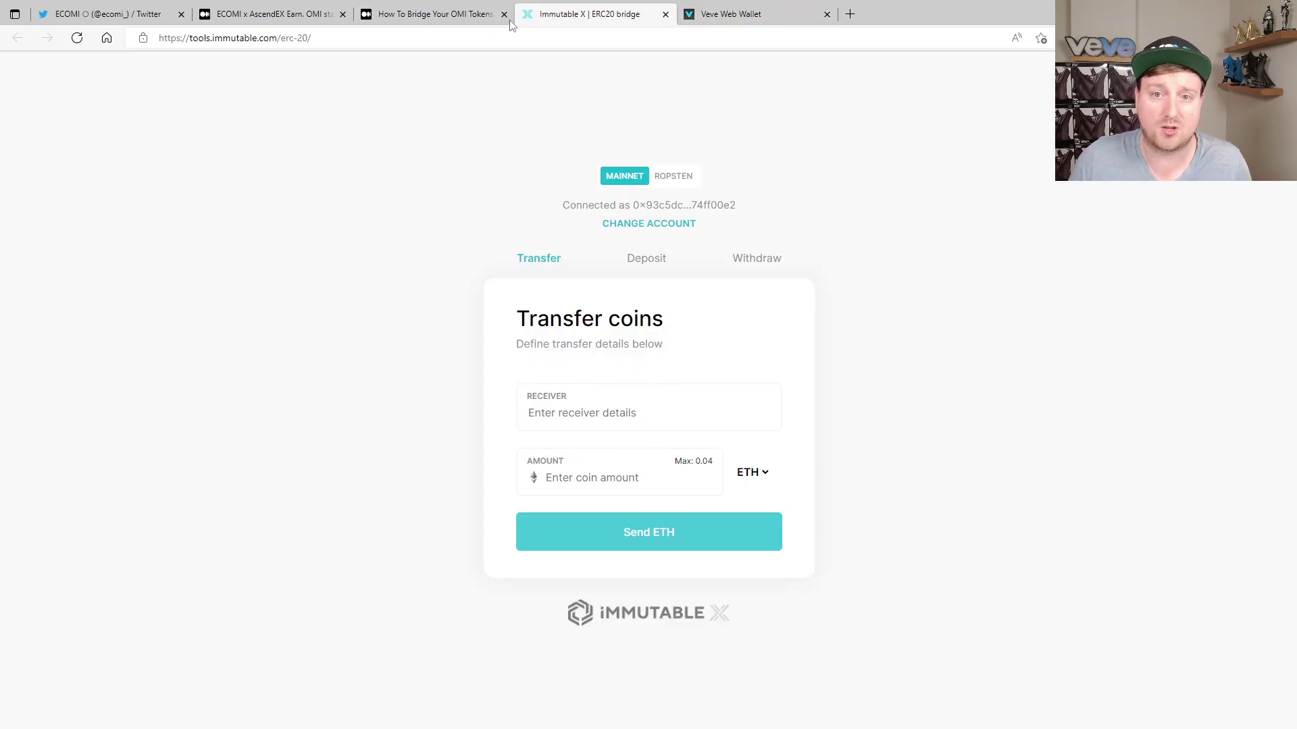
Step: Return to the bridging guide and review the section 2.3 wallet connection steps and their example screenshots
{"action": "left_click", "coordinate": [437, 15]}
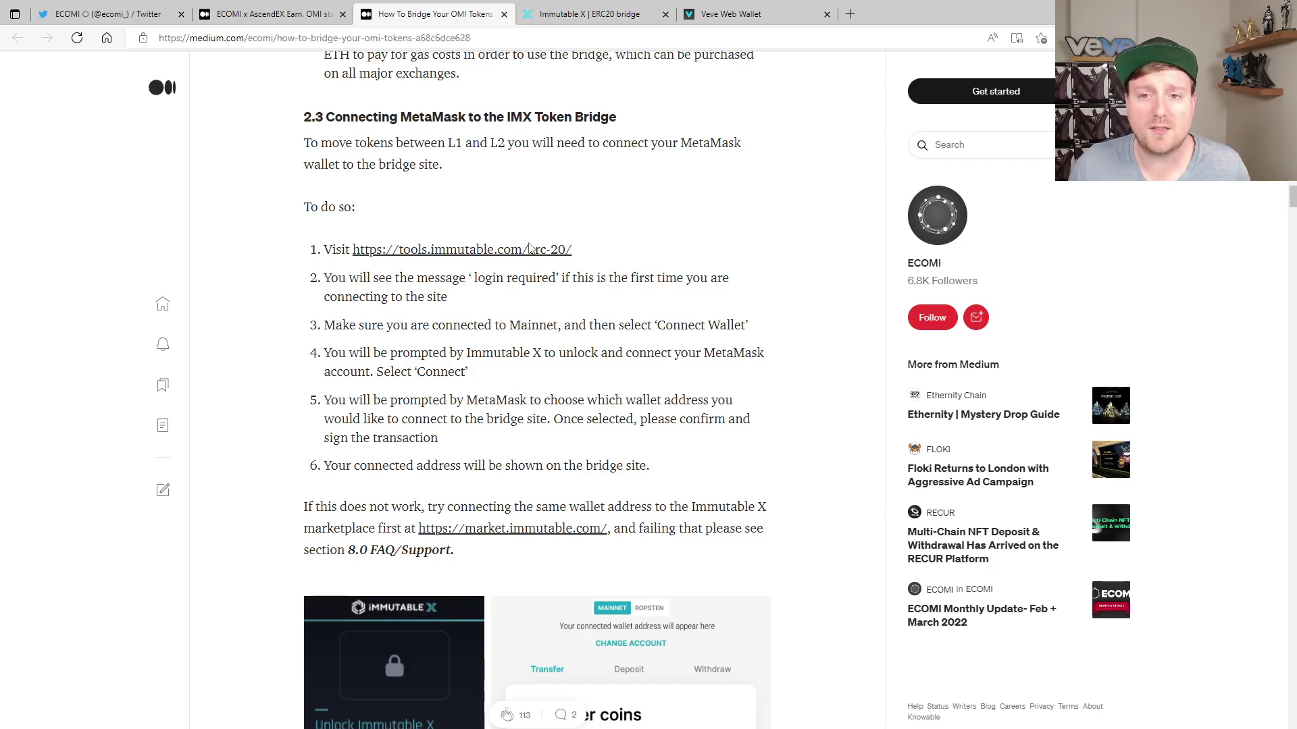
{"action": "scroll", "coordinate": [517, 277], "scroll_direction": "down", "scroll_amount": 2}
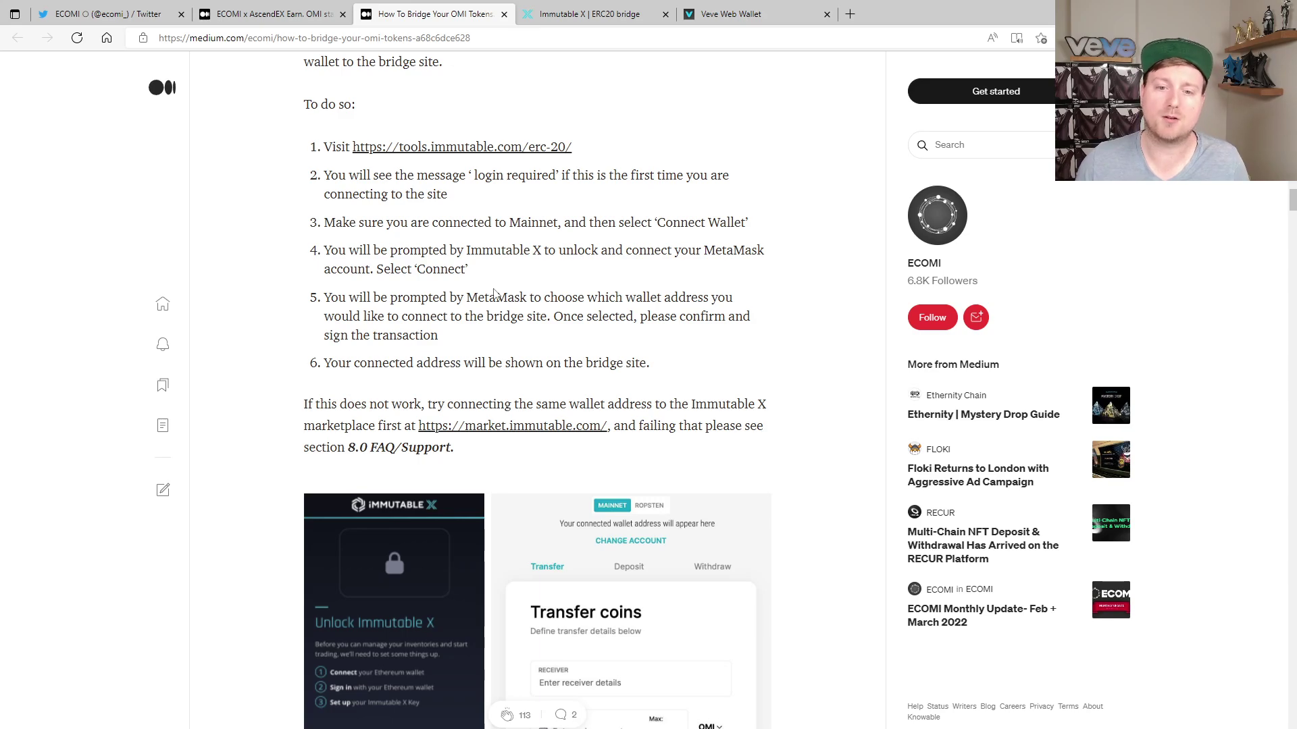
{"action": "scroll", "coordinate": [500, 291], "scroll_direction": "down", "scroll_amount": 2}
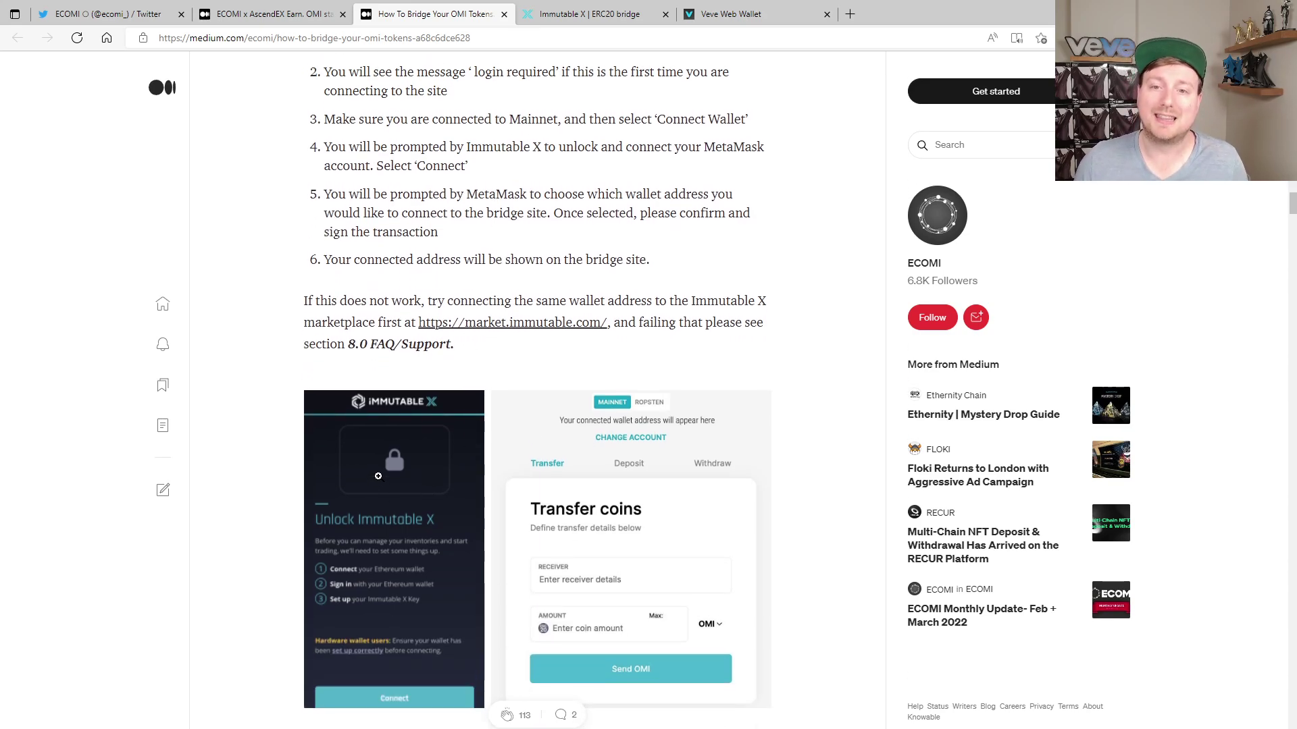
{"action": "scroll", "coordinate": [378, 476], "scroll_direction": "up", "scroll_amount": 2}
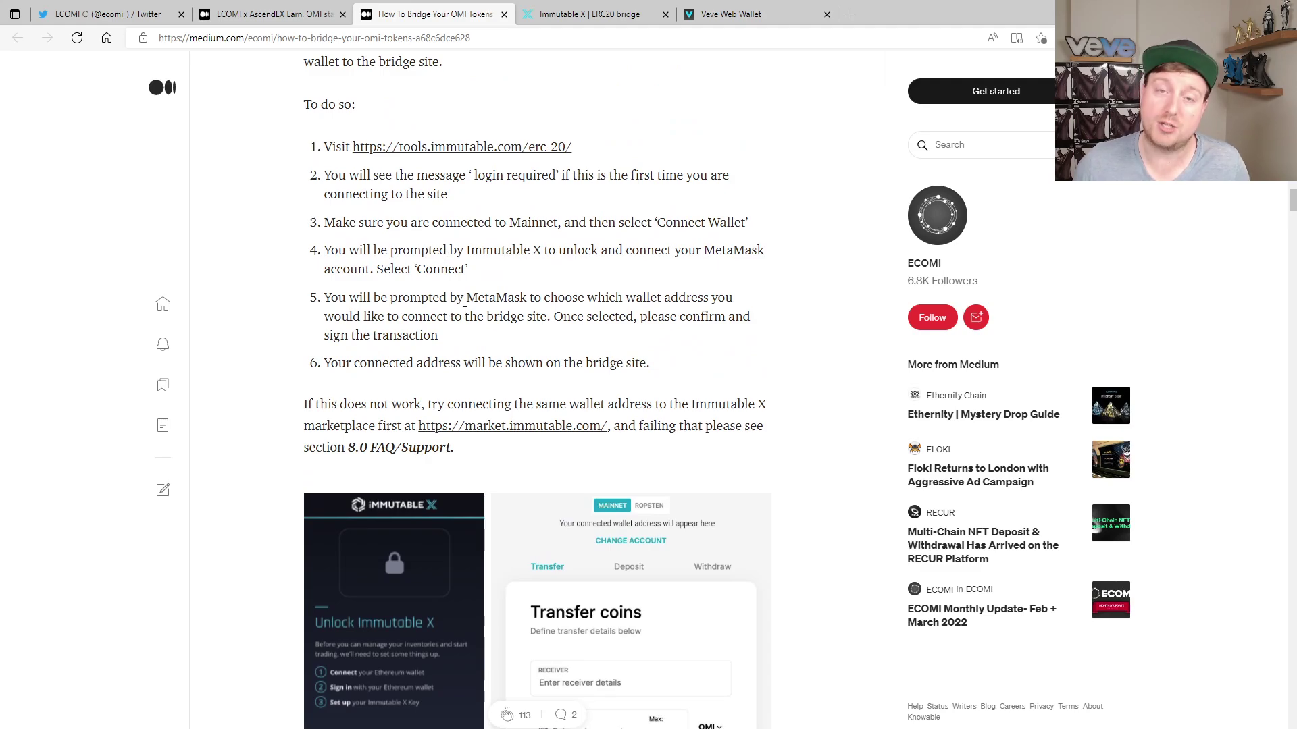
{"action": "scroll", "coordinate": [465, 312], "scroll_direction": "down", "scroll_amount": 2}
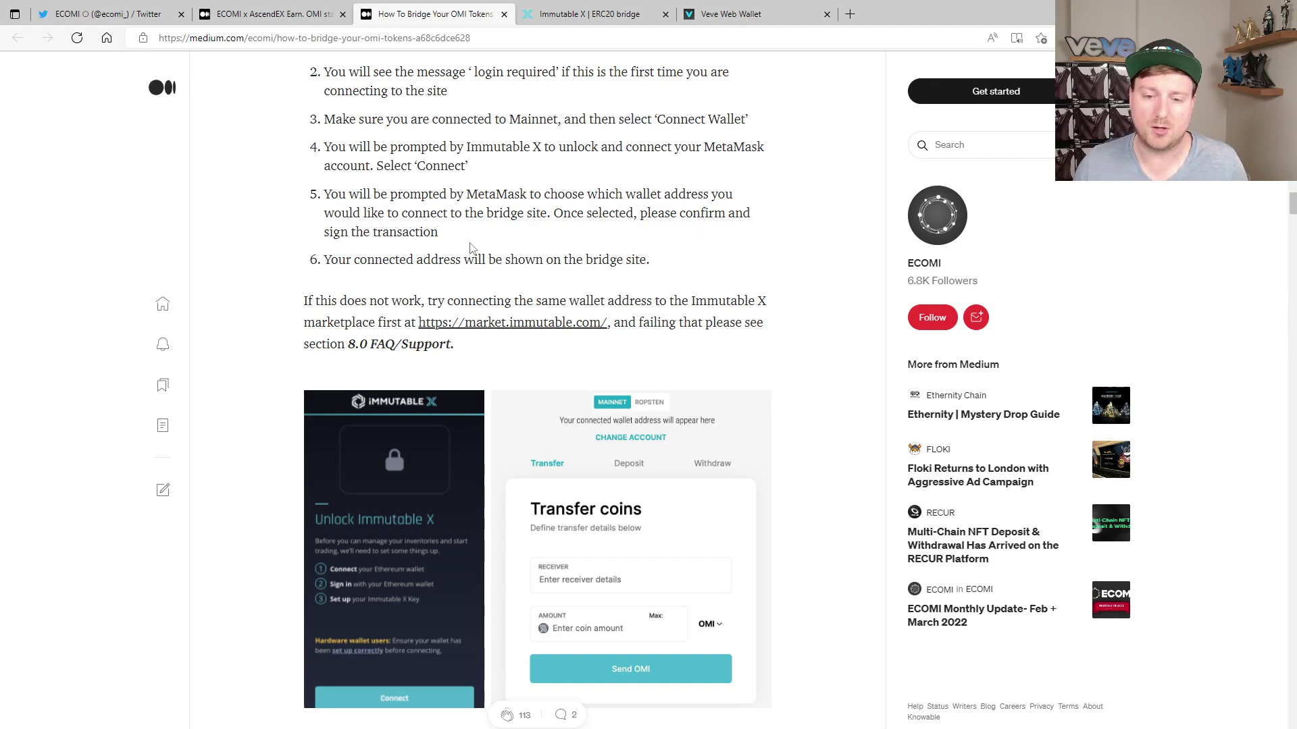
Step: Read the guide's wallet connection screenshots, section 2.4 warnings, section 3.0 checklist and section 4.0 deposit steps
{"action": "scroll", "coordinate": [445, 395], "scroll_direction": "down", "scroll_amount": 2}
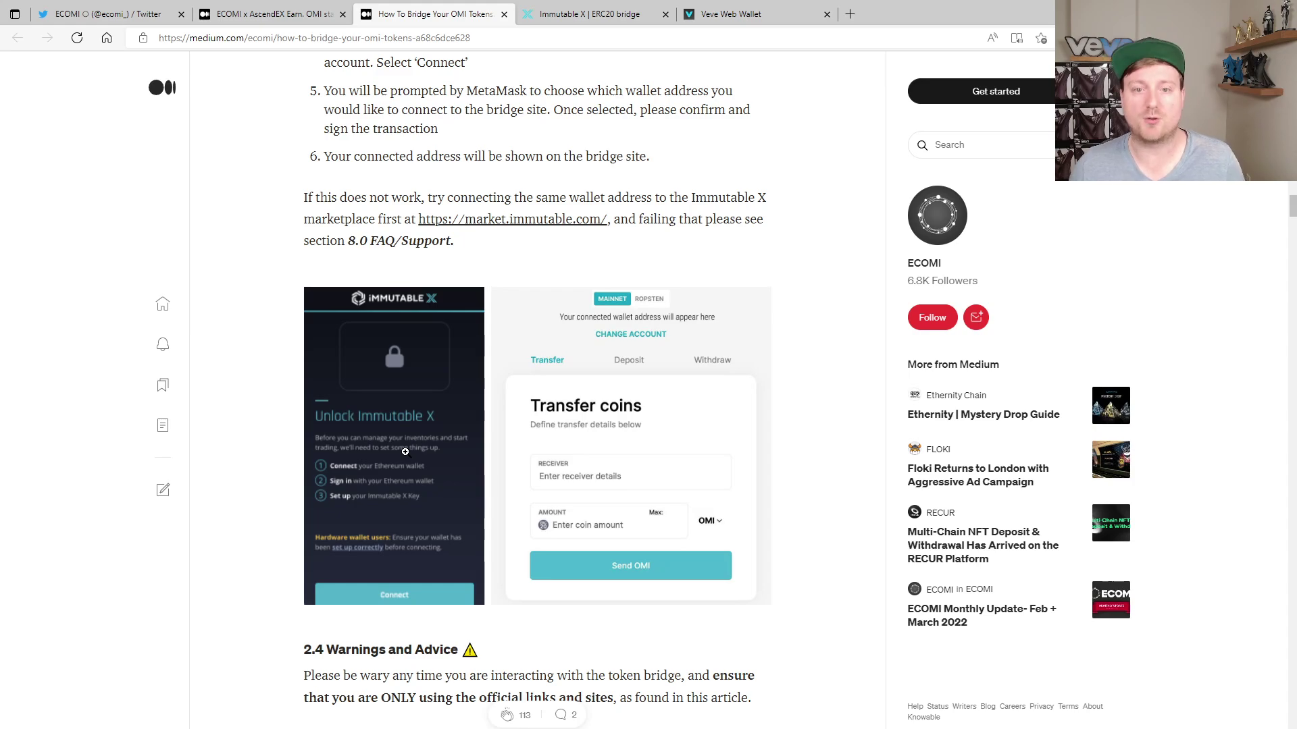
{"action": "scroll", "coordinate": [405, 452], "scroll_direction": "up", "scroll_amount": 2}
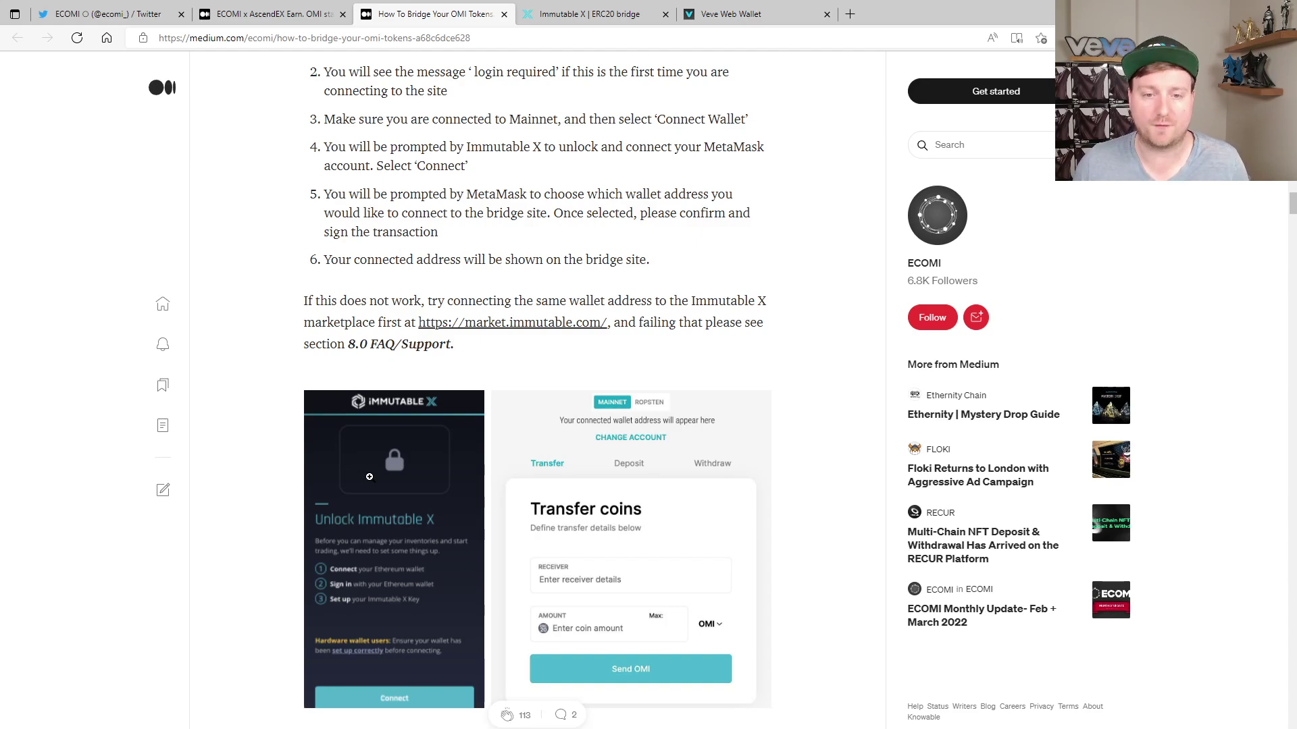
{"action": "scroll", "coordinate": [370, 477], "scroll_direction": "down", "scroll_amount": 2}
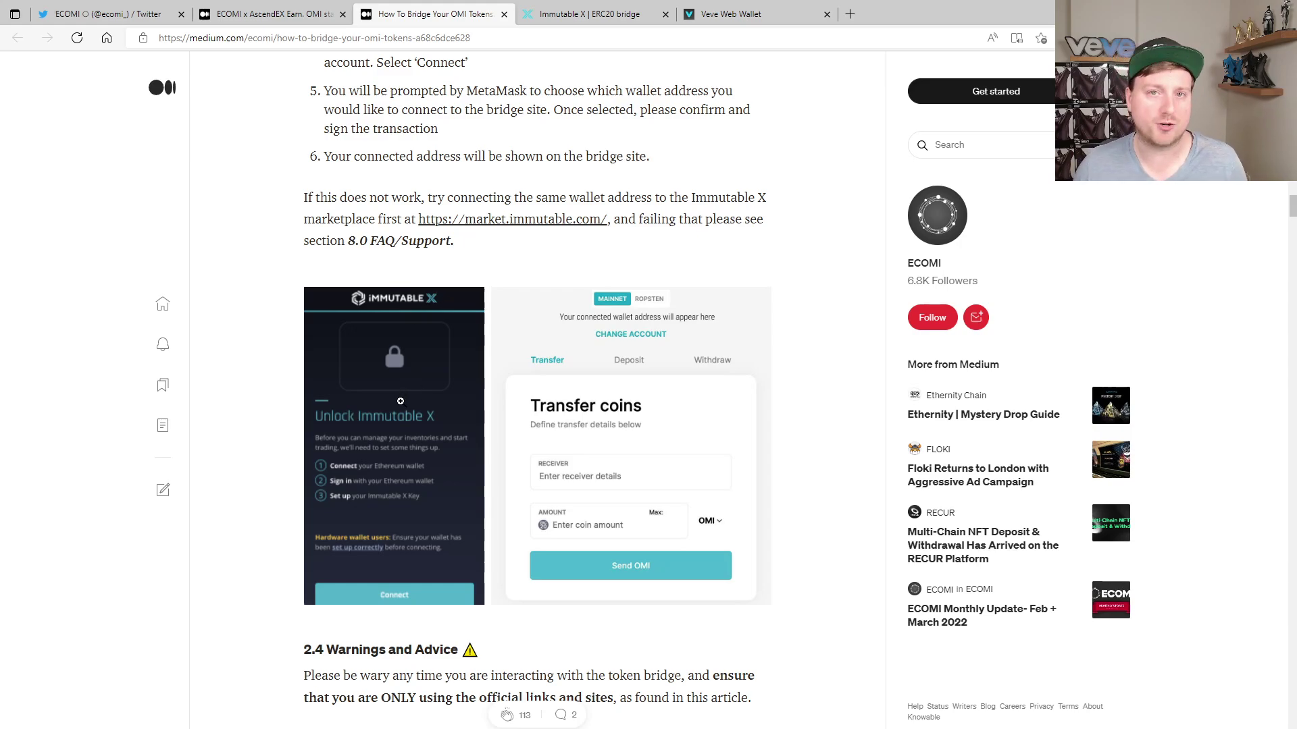
{"action": "scroll", "coordinate": [401, 401], "scroll_direction": "down", "scroll_amount": 5}
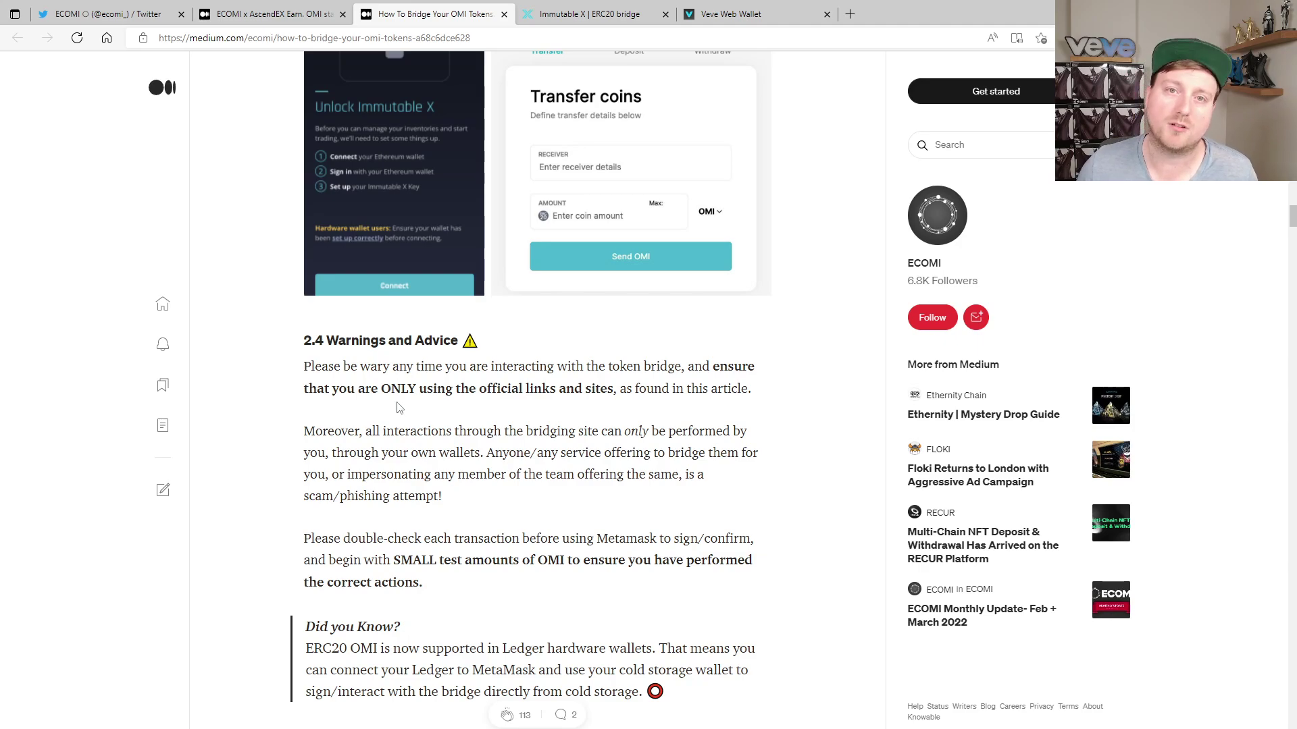
{"action": "scroll", "coordinate": [397, 407], "scroll_direction": "down", "scroll_amount": 2}
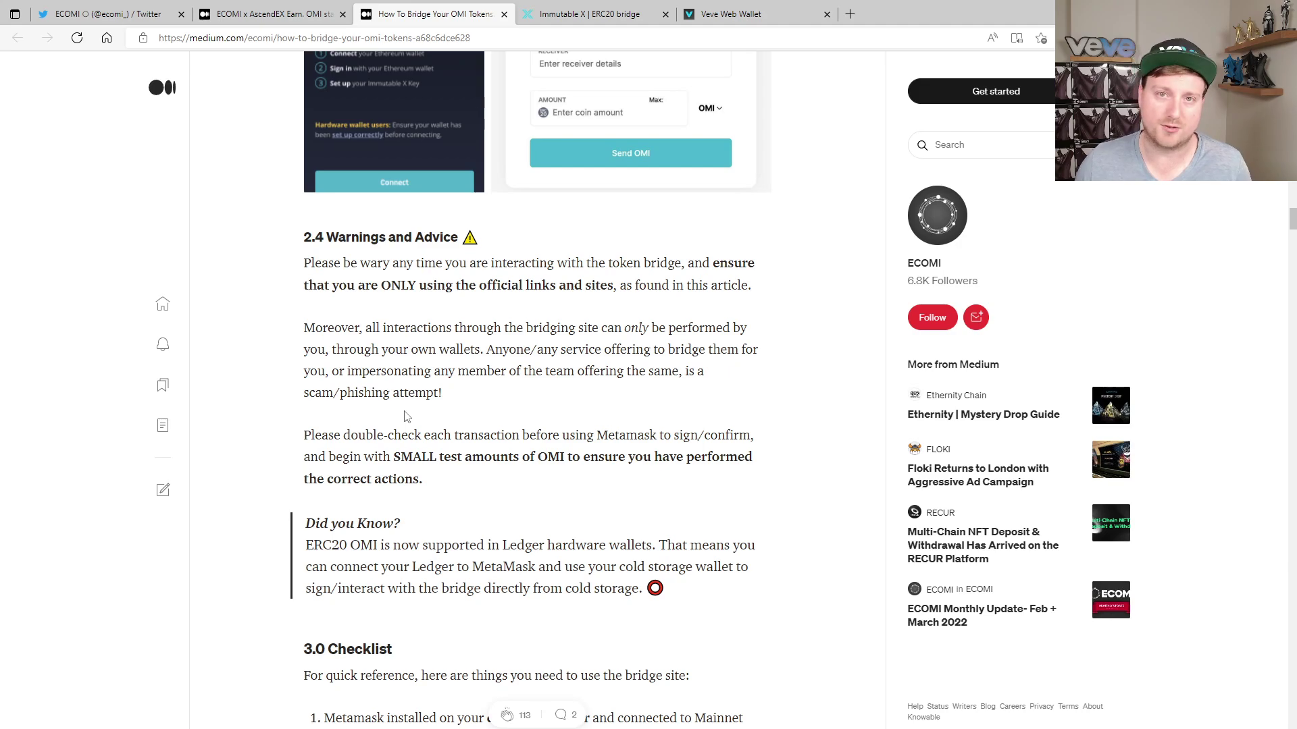
{"action": "scroll", "coordinate": [406, 416], "scroll_direction": "down", "scroll_amount": 1}
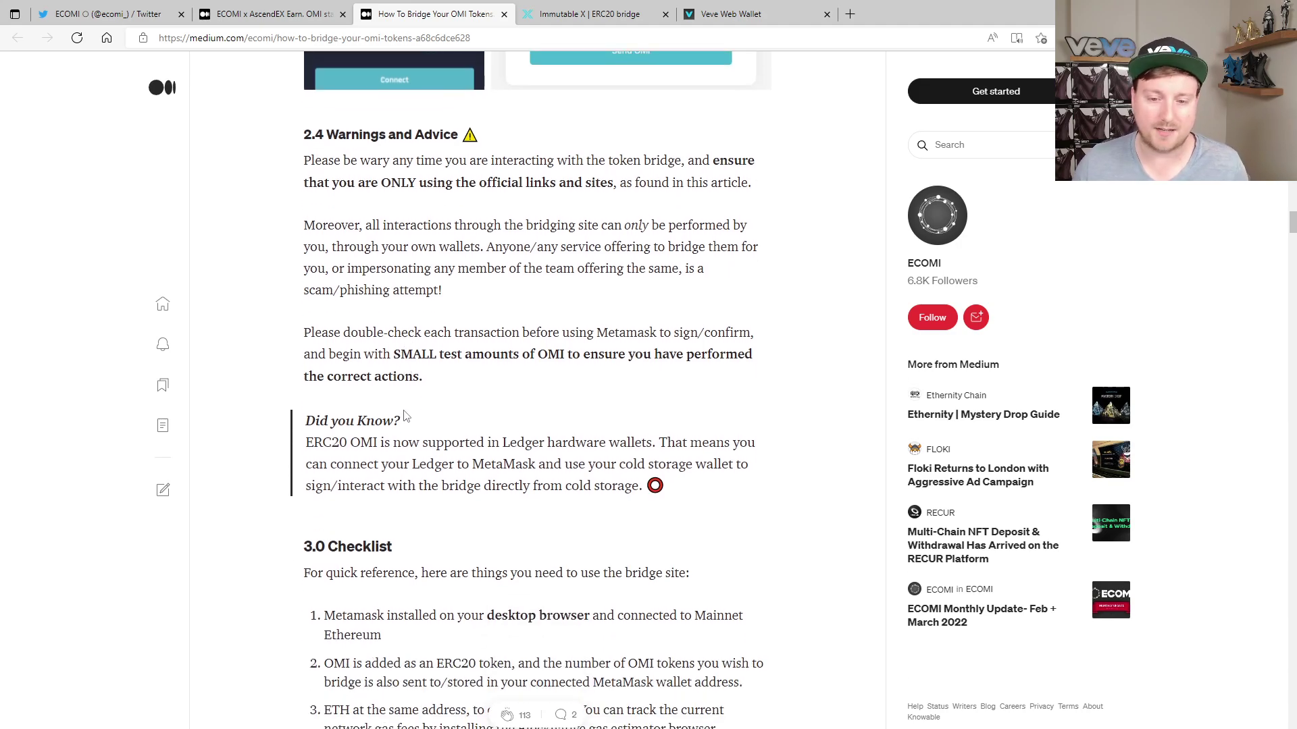
{"action": "scroll", "coordinate": [405, 416], "scroll_direction": "down", "scroll_amount": 6}
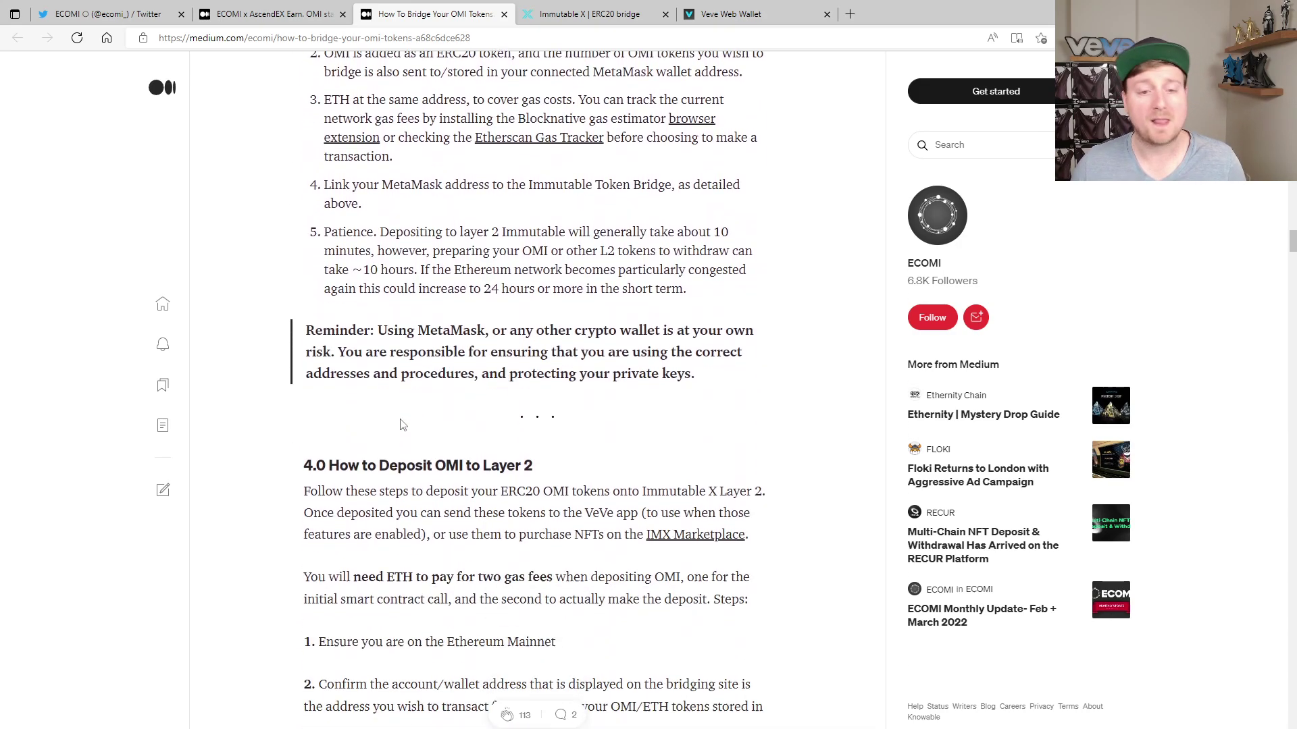
{"action": "scroll", "coordinate": [400, 426], "scroll_direction": "down", "scroll_amount": 2}
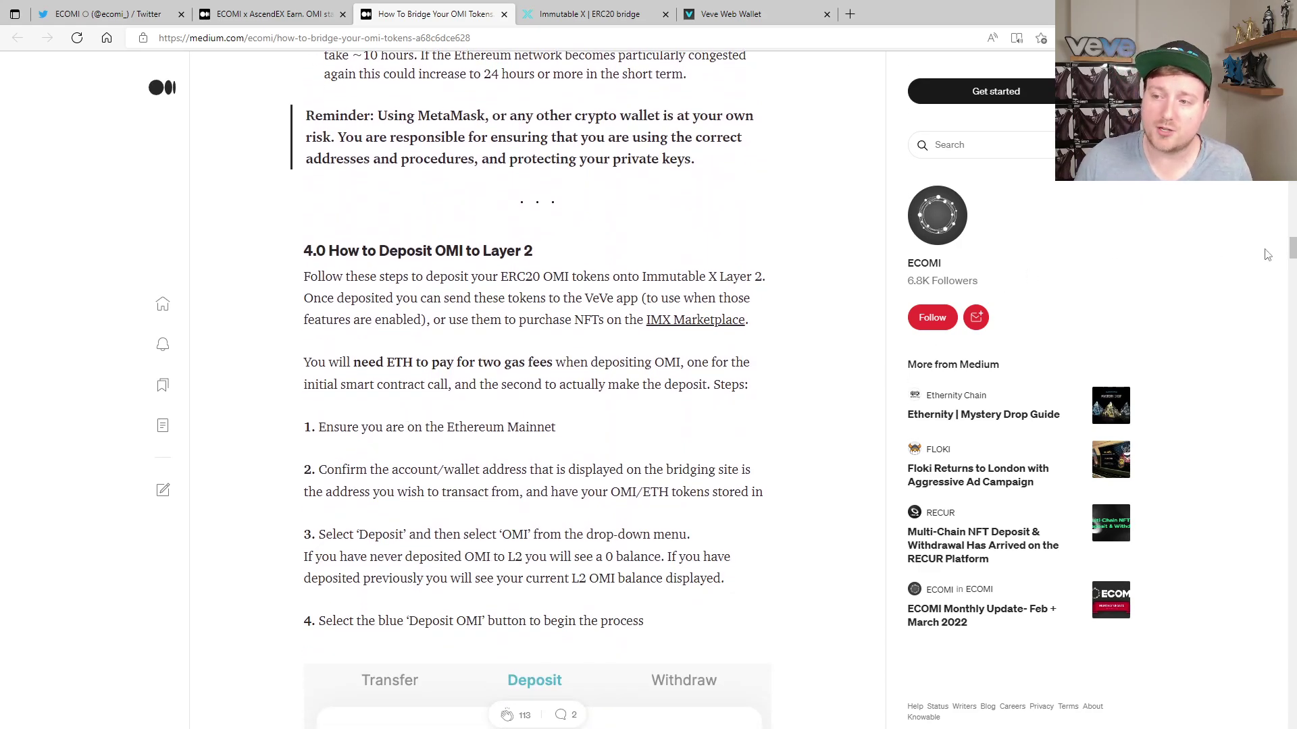
Step: Go to the guide's section 6.0 on sending OMI from the VeVe app, viewing MetaMask and the Immutable X bridge alongside it
{"action": "left_click_drag", "start_coordinate": [1291, 253], "coordinate": [1291, 415]}
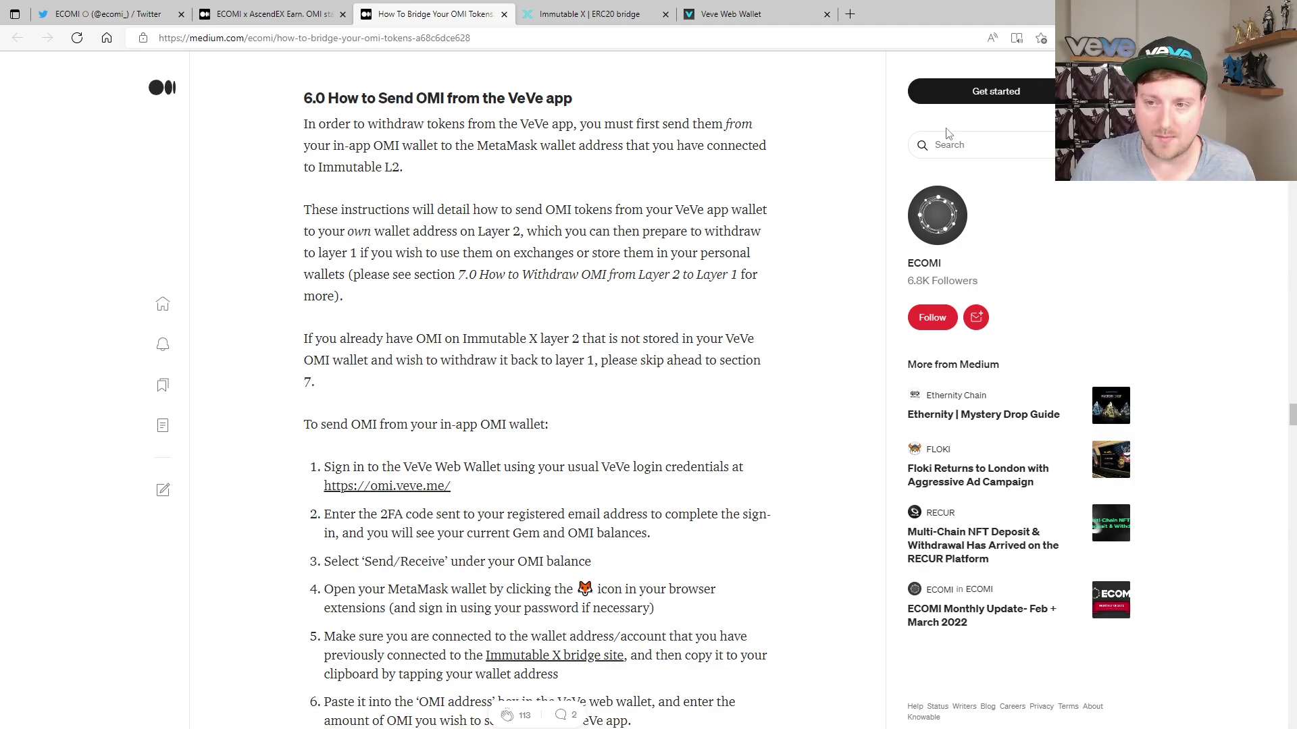
{"action": "left_click", "coordinate": [1069, 38]}
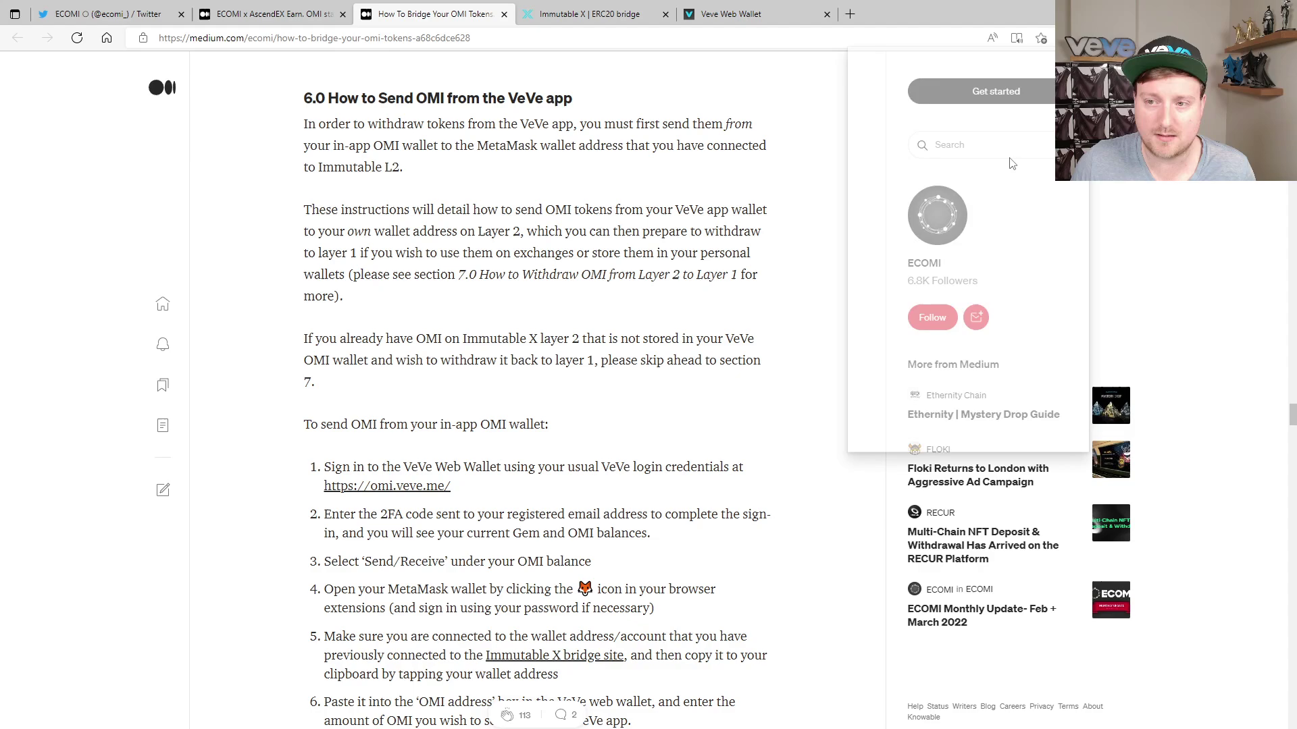
{"action": "left_click", "coordinate": [588, 14]}
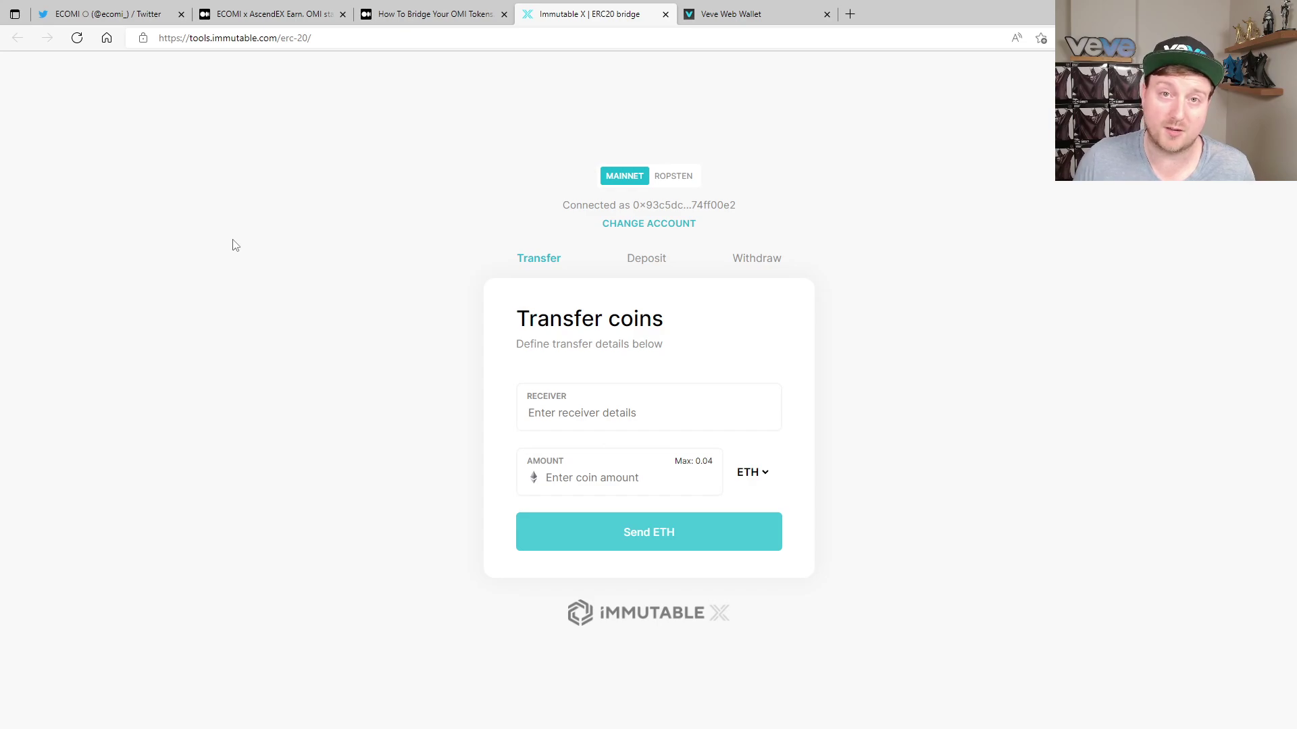
{"action": "left_click", "coordinate": [440, 15]}
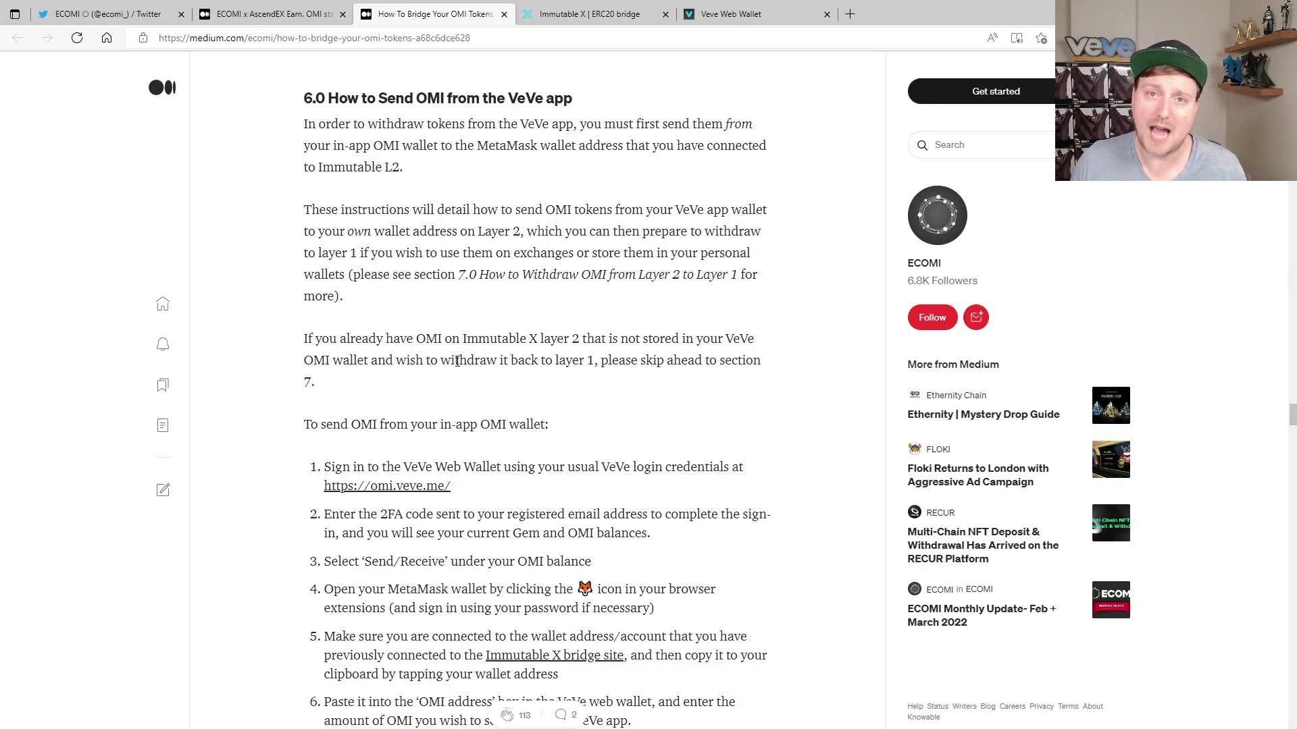
Step: Follow the guide's section 6.0 steps to the VeVe Web Wallet and open Send/Receive for the OMI balance
{"action": "scroll", "coordinate": [456, 362], "scroll_direction": "down", "scroll_amount": 3}
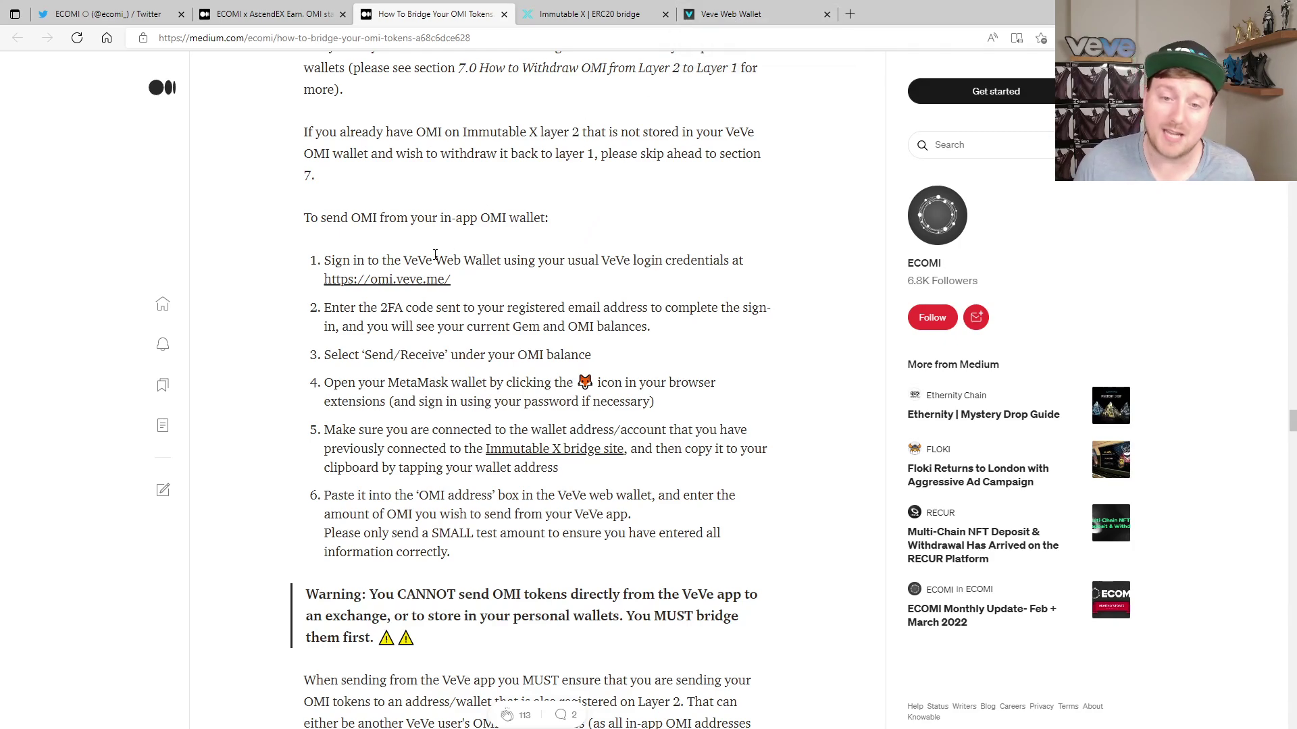
{"action": "left_click", "coordinate": [732, 16]}
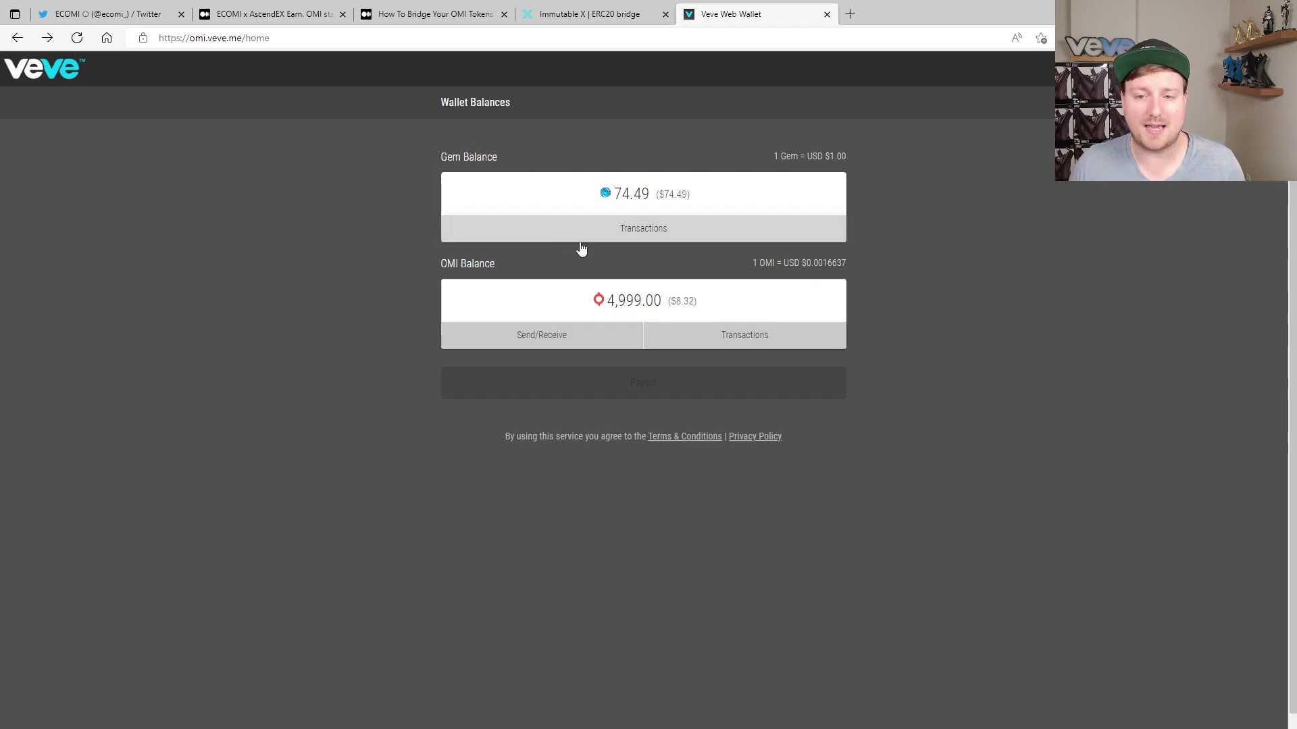
{"action": "left_click", "coordinate": [432, 14]}
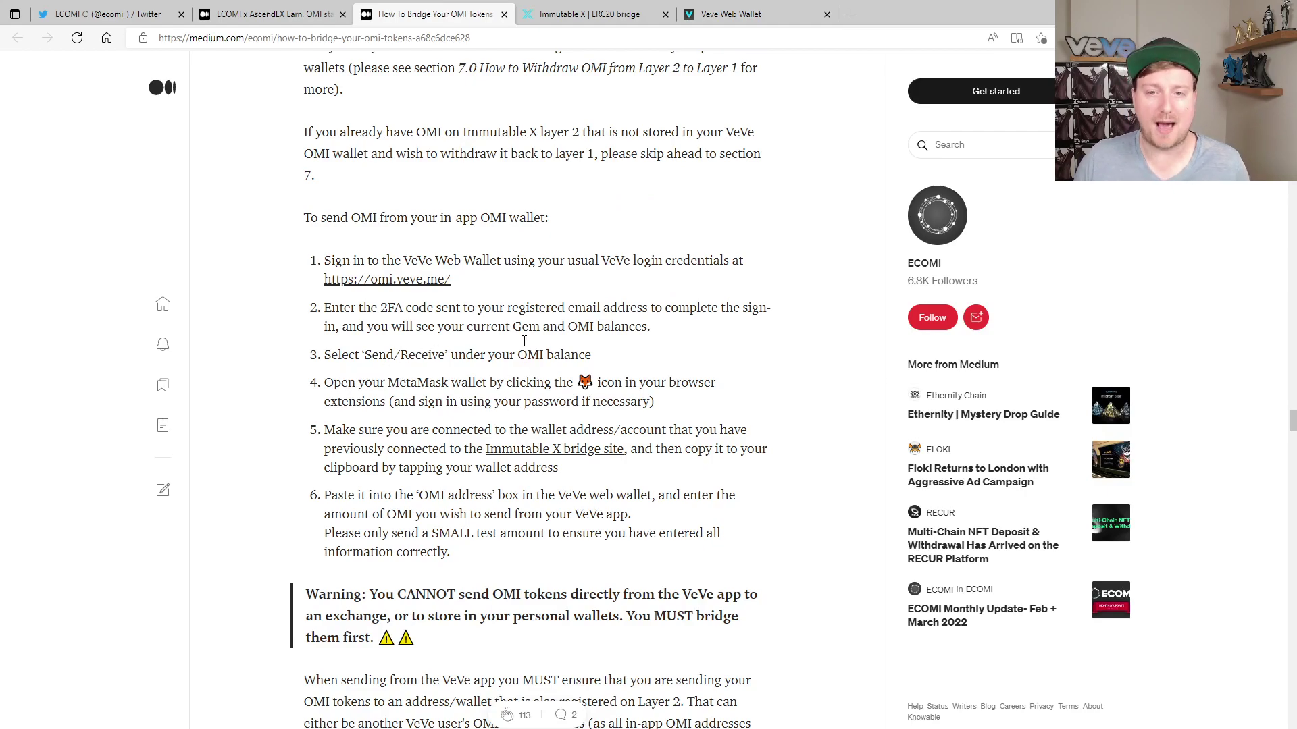
{"action": "left_click", "coordinate": [742, 8]}
{"action": "left_click", "coordinate": [552, 341]}
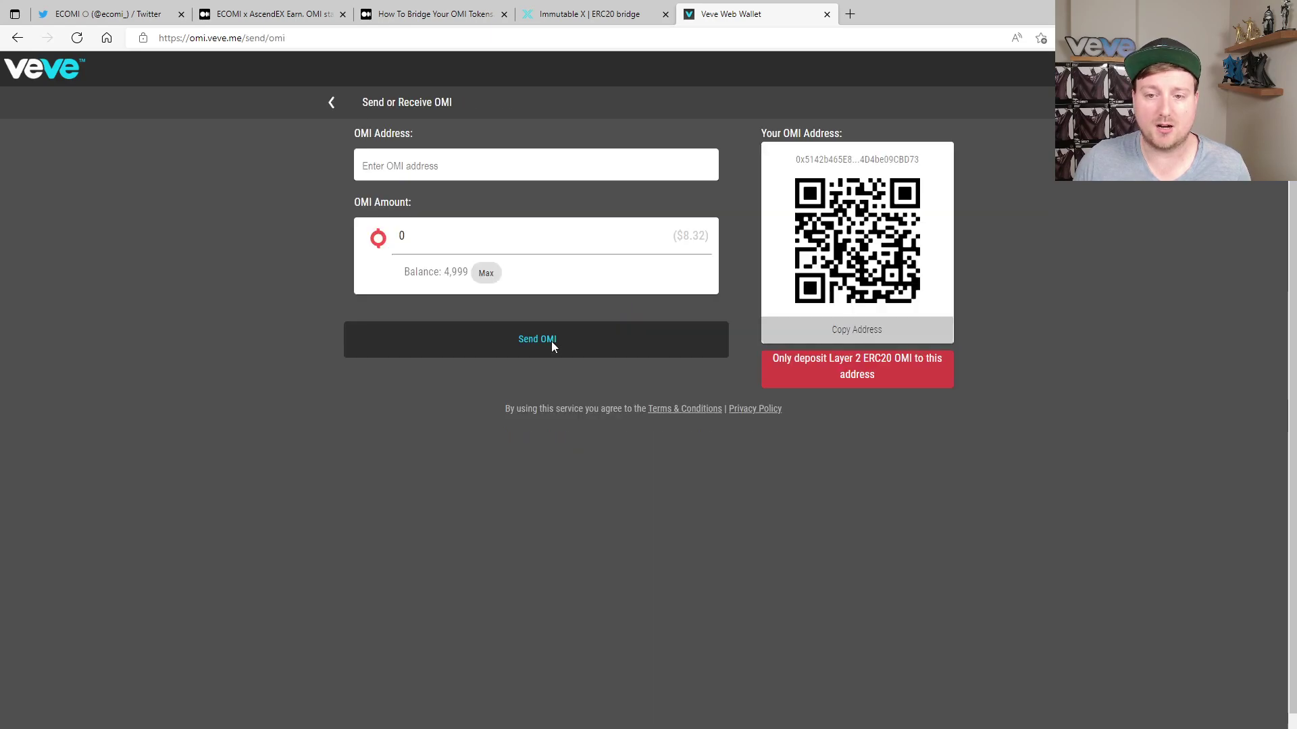
Step: Recheck the guide's sending steps, return to the VeVe send form and copy the Account 1 address from MetaMask
{"action": "left_click", "coordinate": [426, 8]}
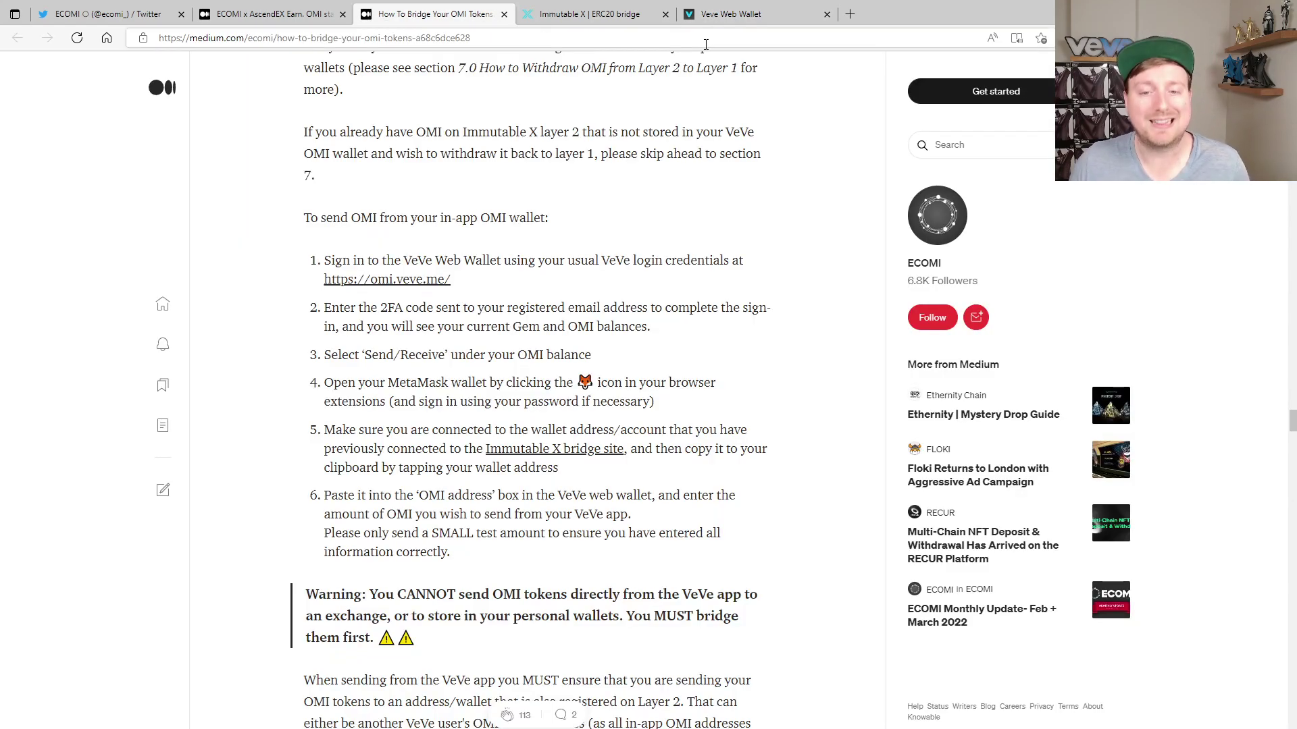
{"action": "left_click", "coordinate": [762, 15]}
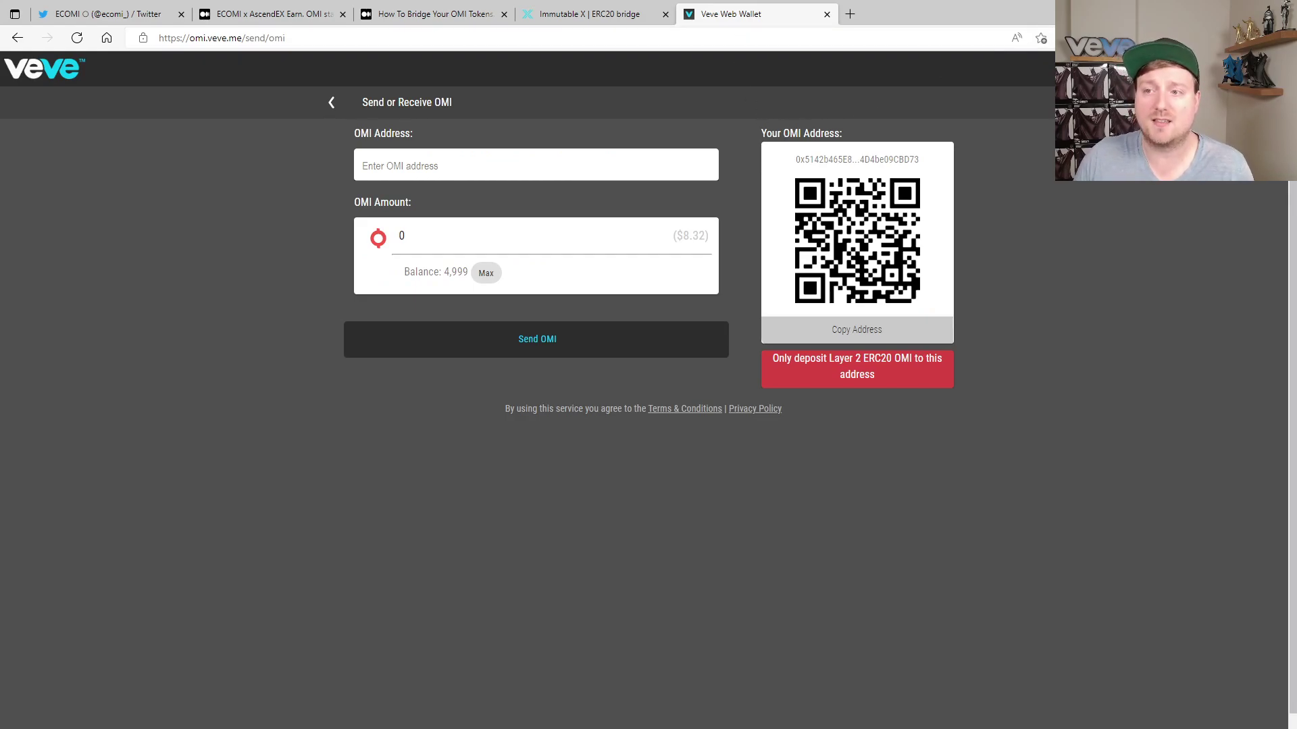
{"action": "left_click", "coordinate": [1071, 38]}
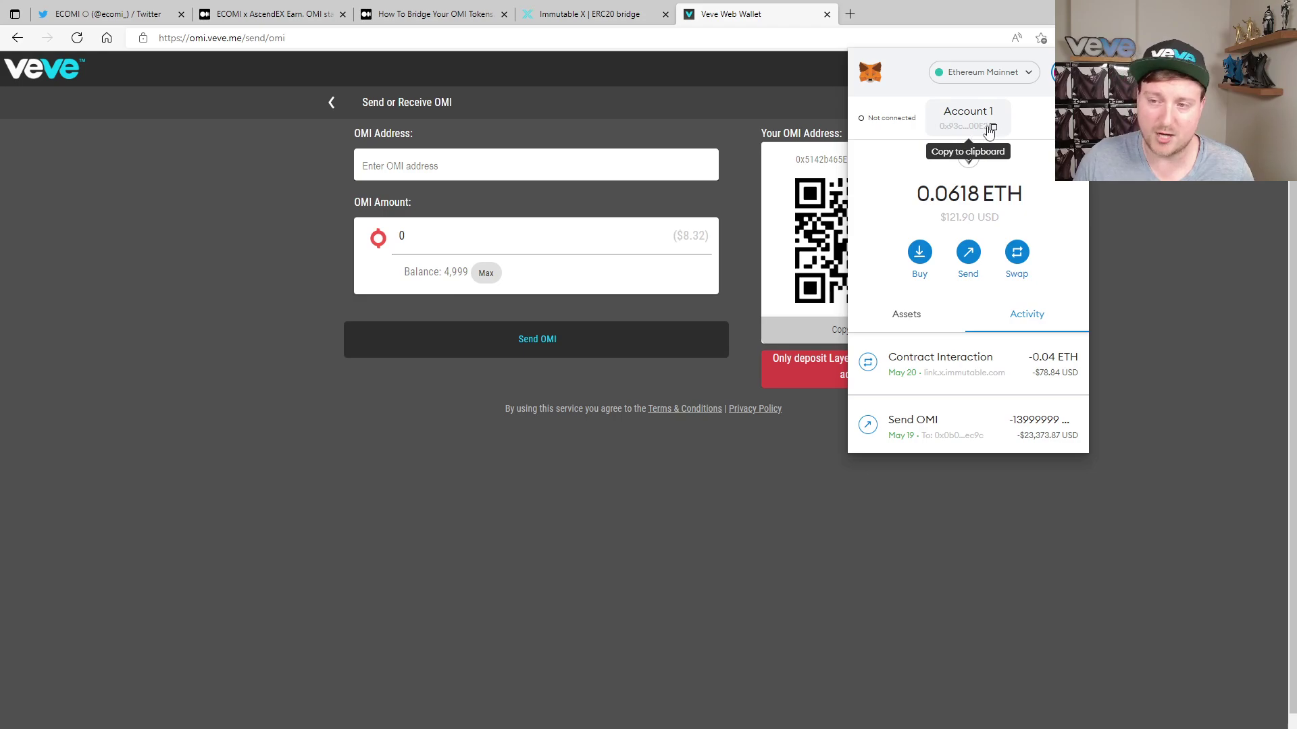
{"action": "left_click", "coordinate": [990, 127]}
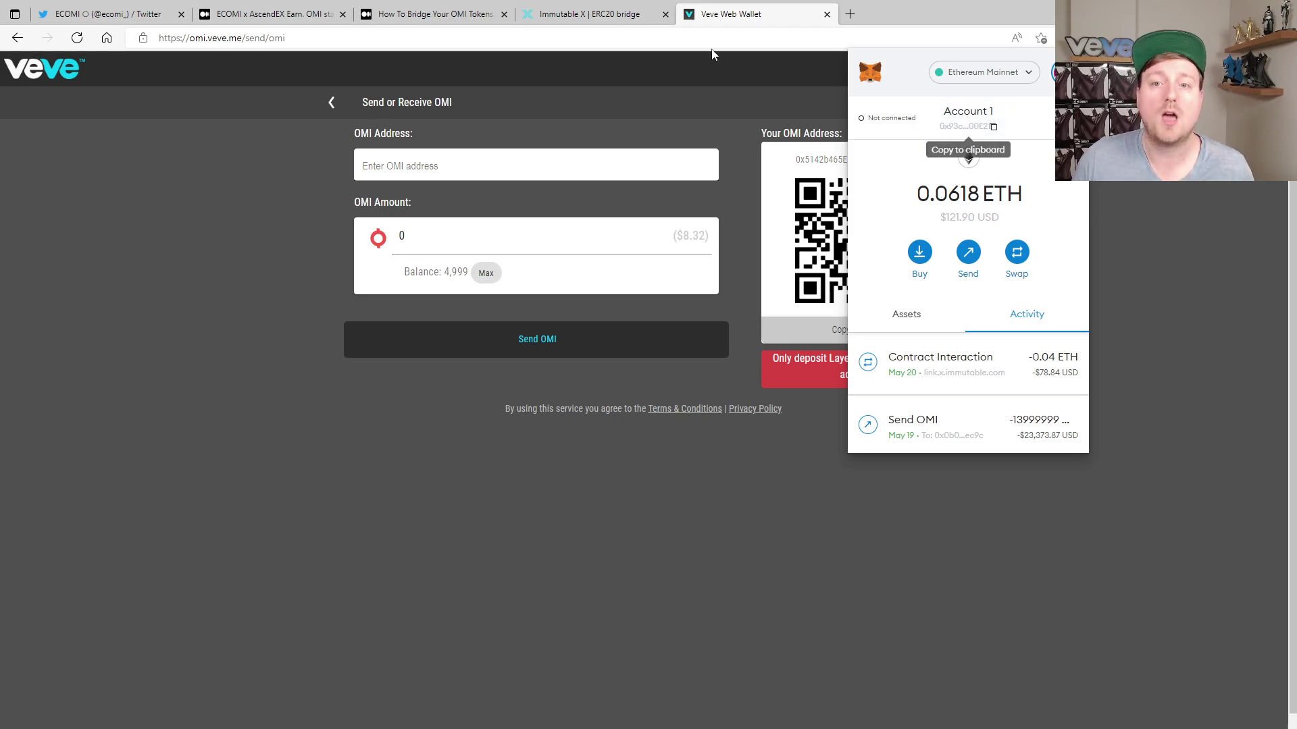
Step: Compare the wallet address connected to the Immutable X bridge with the MetaMask account's address, and return to the guide
{"action": "left_click", "coordinate": [607, 19]}
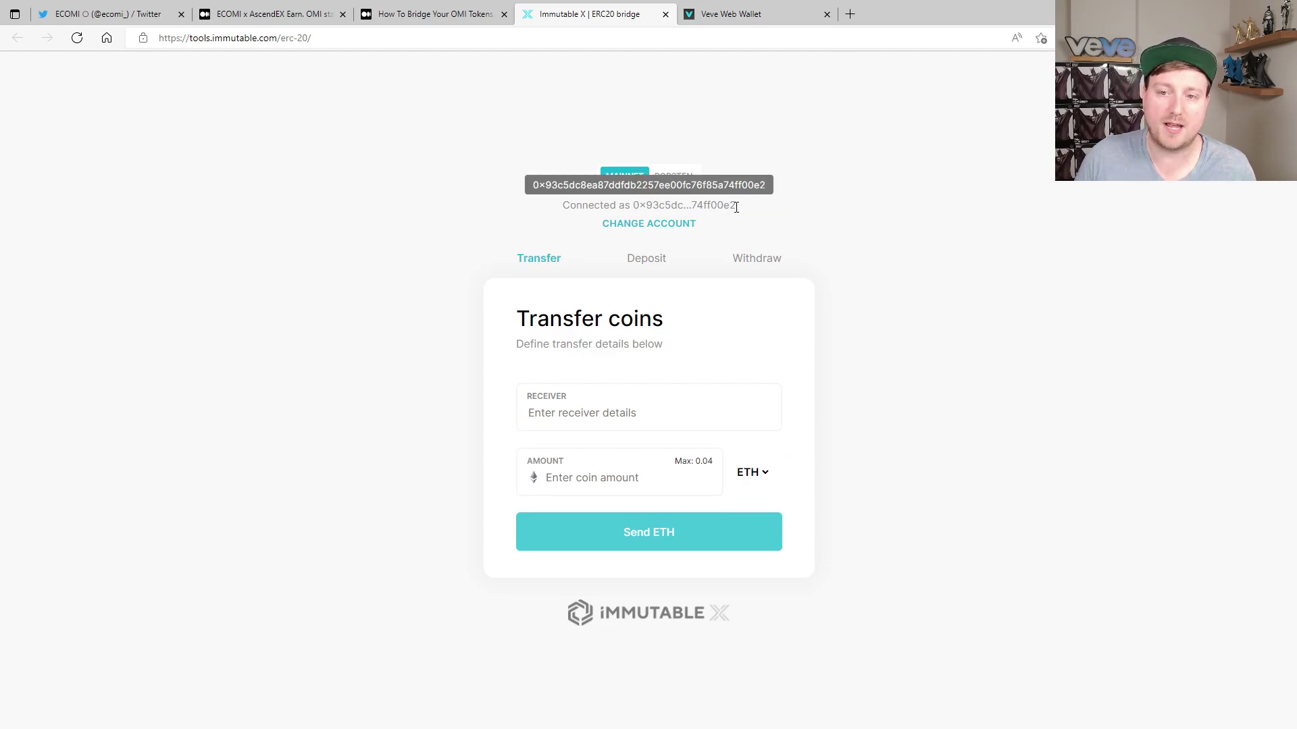
{"action": "left_click", "coordinate": [768, 10]}
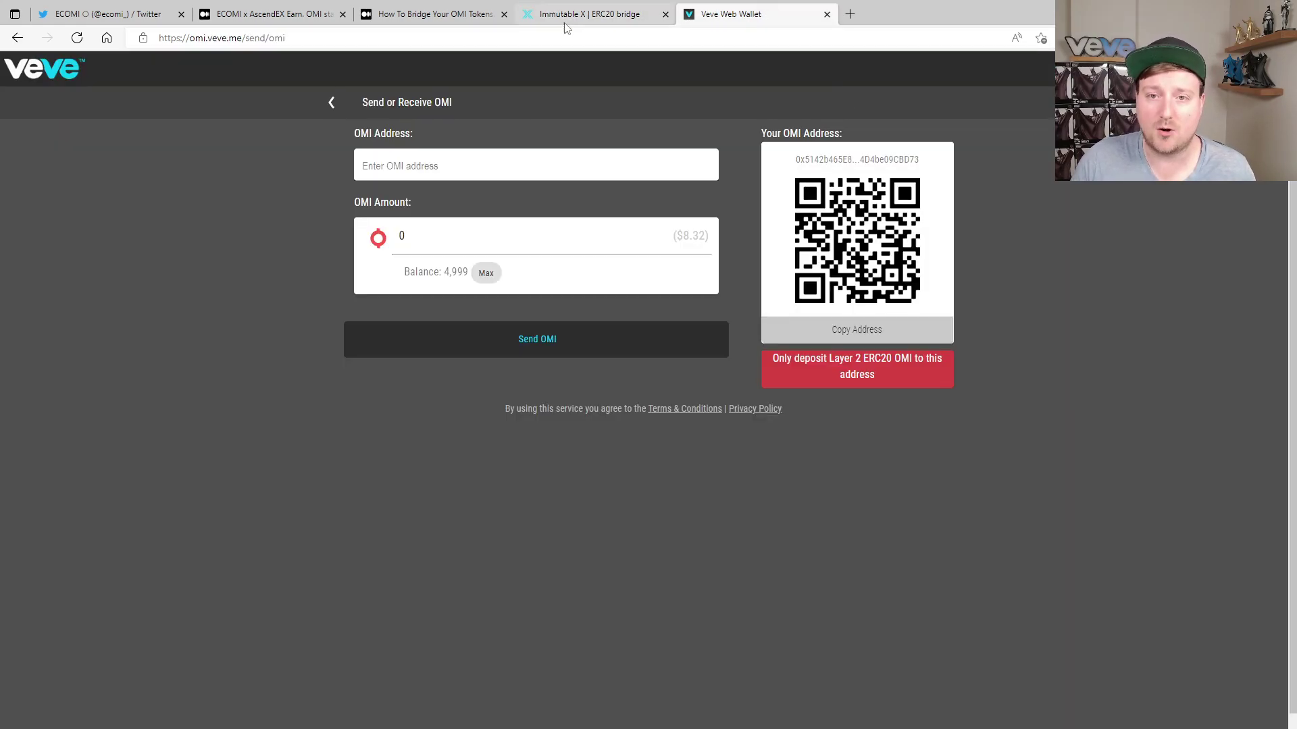
{"action": "left_click", "coordinate": [582, 15]}
{"action": "left_click", "coordinate": [1069, 38]}
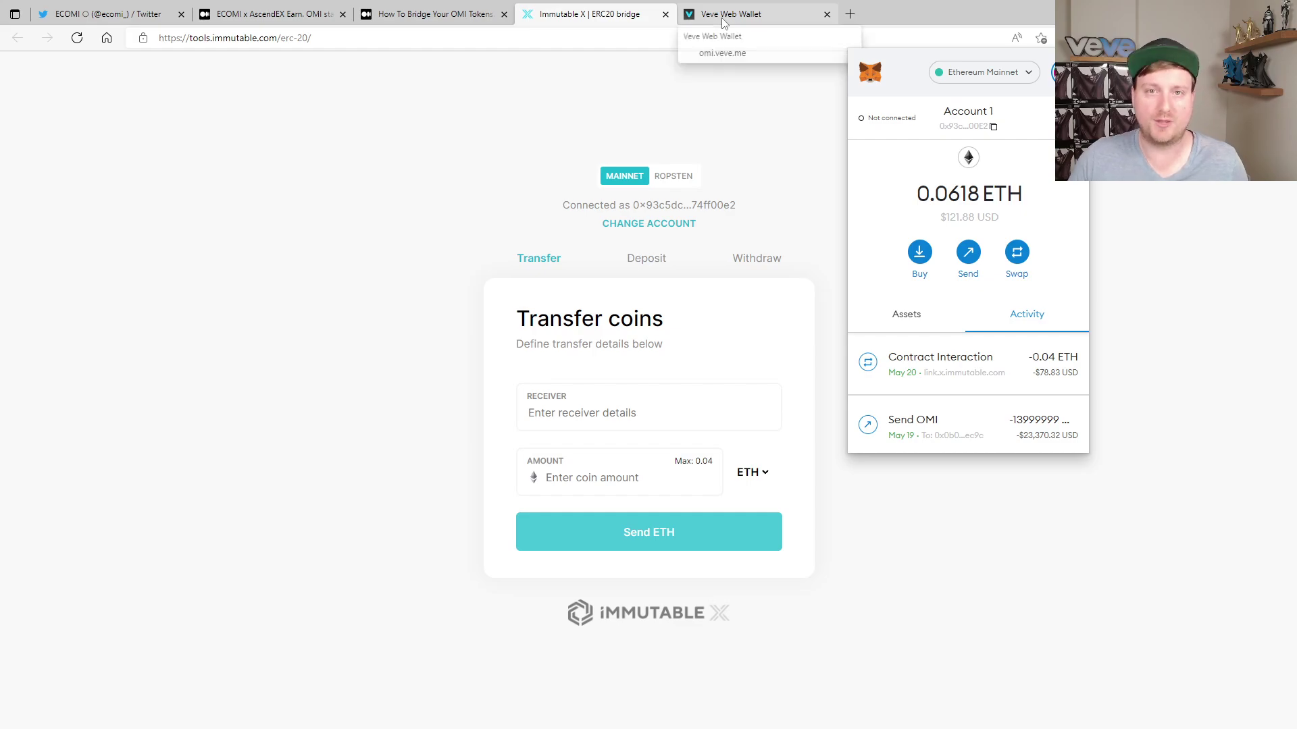
{"action": "left_click", "coordinate": [450, 16]}
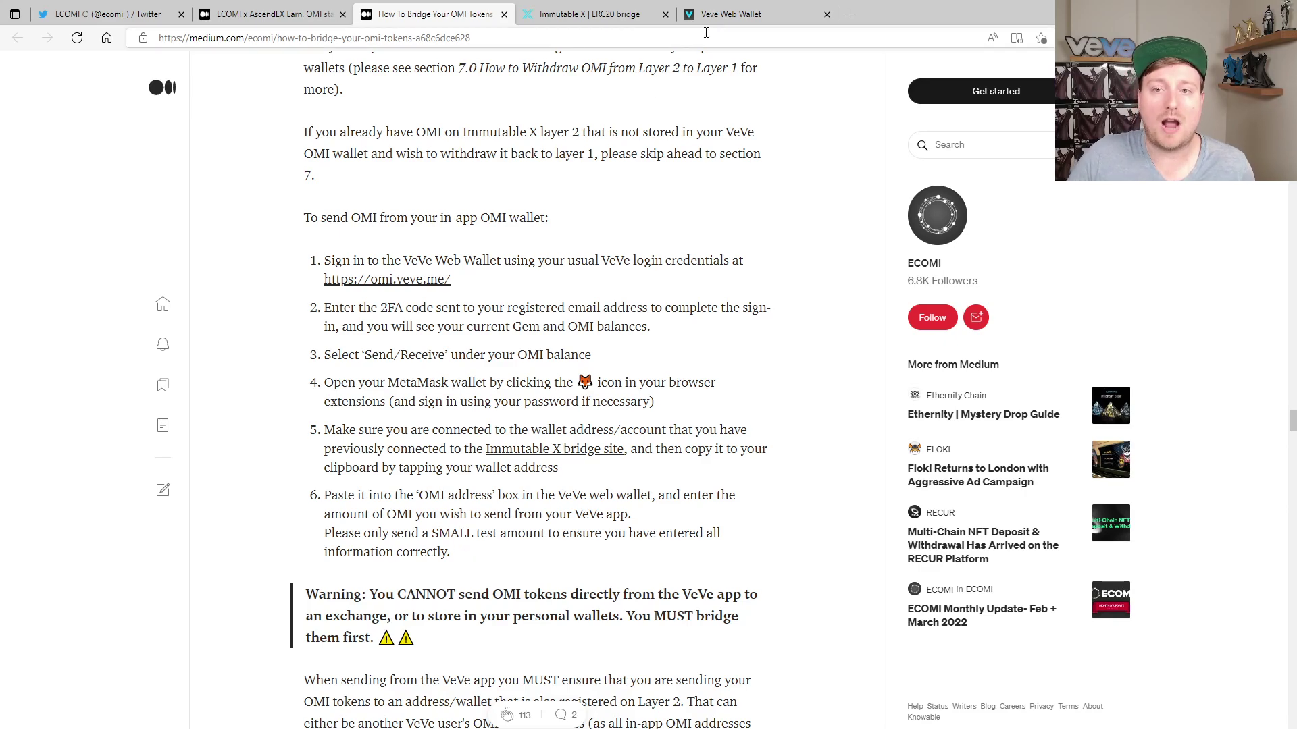
Step: Fill in the VeVe send form with the copied MetaMask wallet address as OMI address and an OMI amount of 1
{"action": "left_click", "coordinate": [746, 15]}
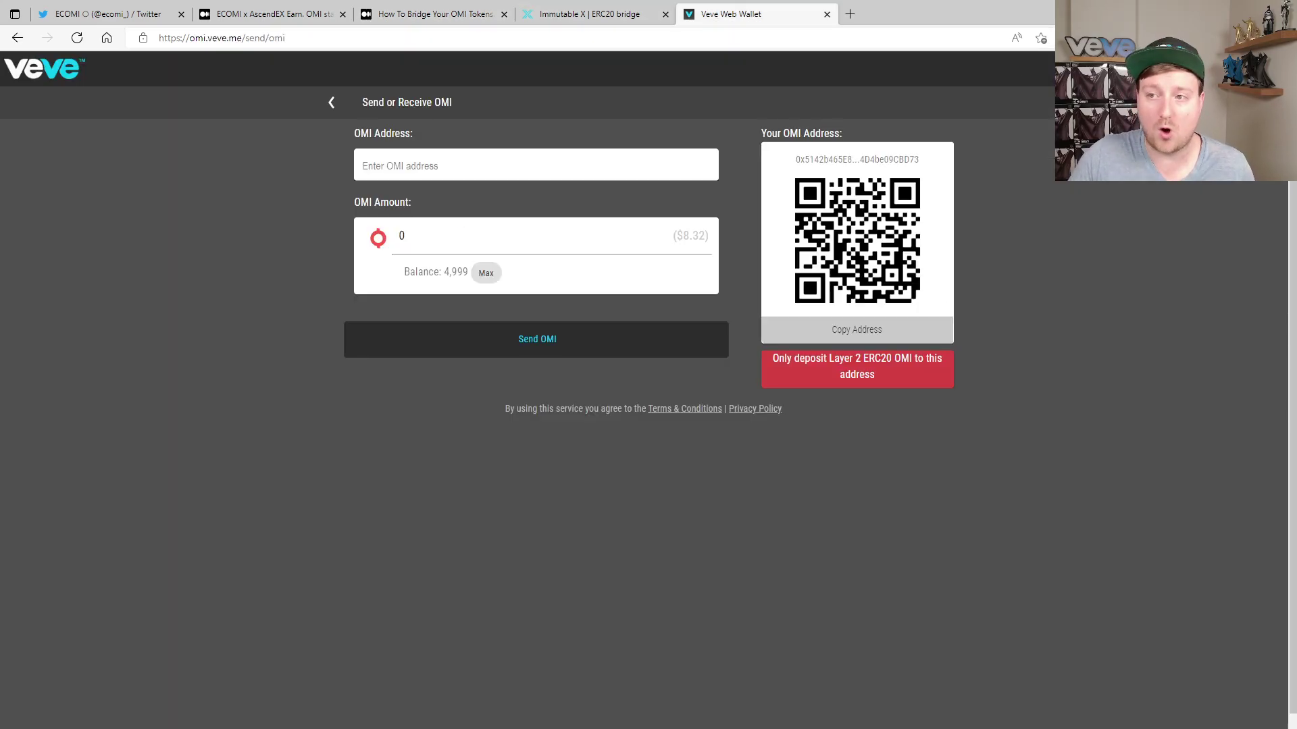
{"action": "left_click", "coordinate": [1067, 38]}
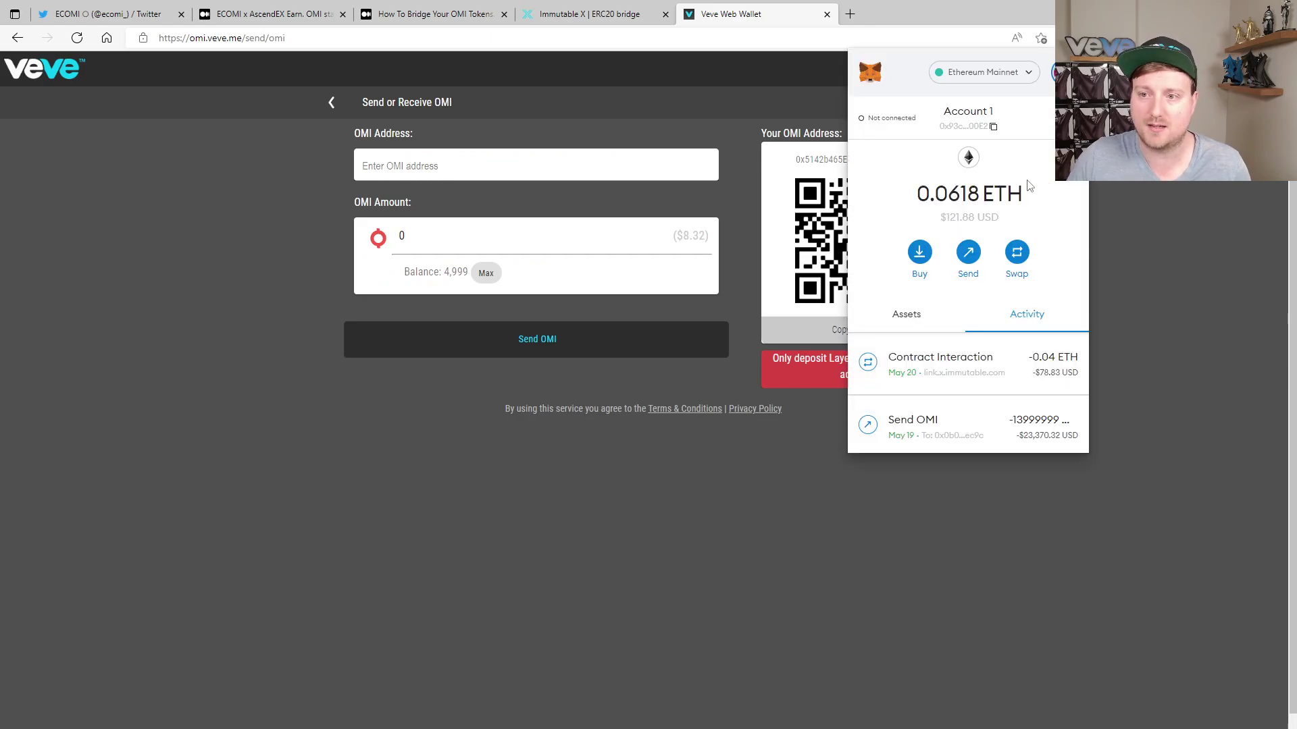
{"action": "left_click", "coordinate": [980, 130]}
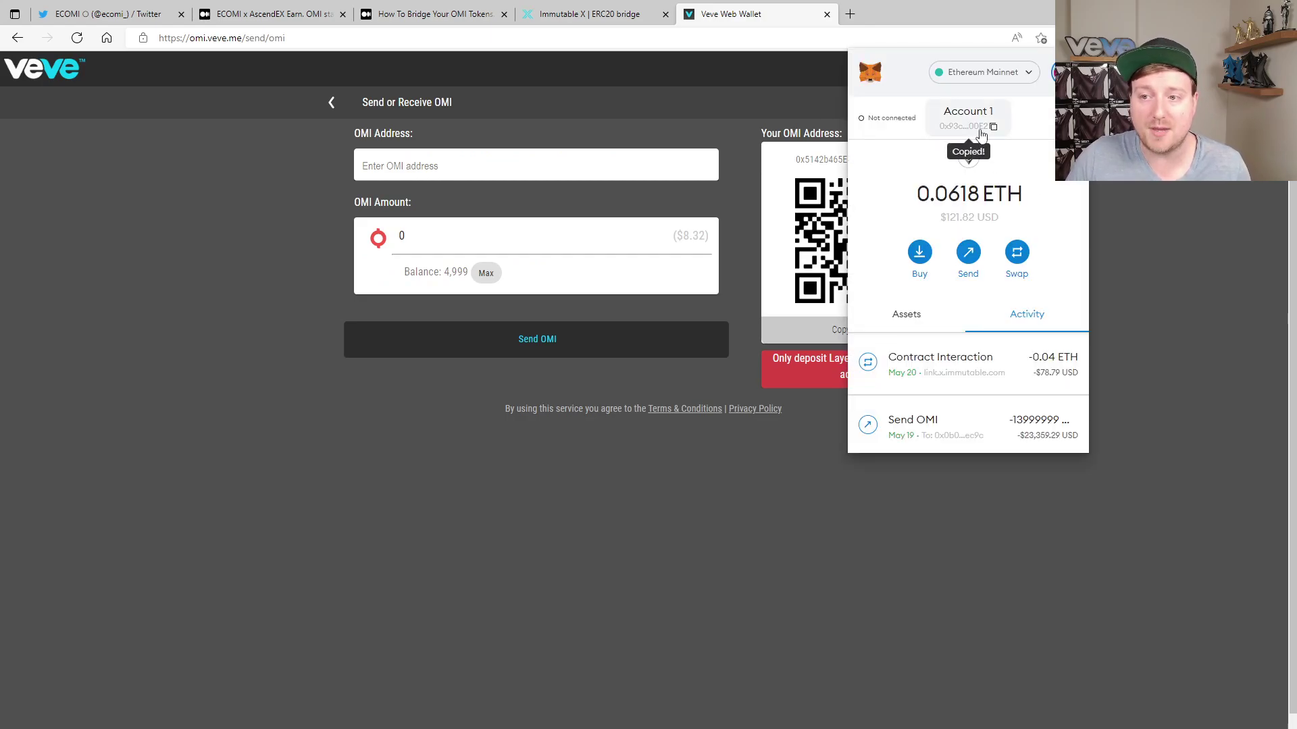
{"action": "left_click", "coordinate": [525, 167]}
{"action": "right_click", "coordinate": [517, 168]}
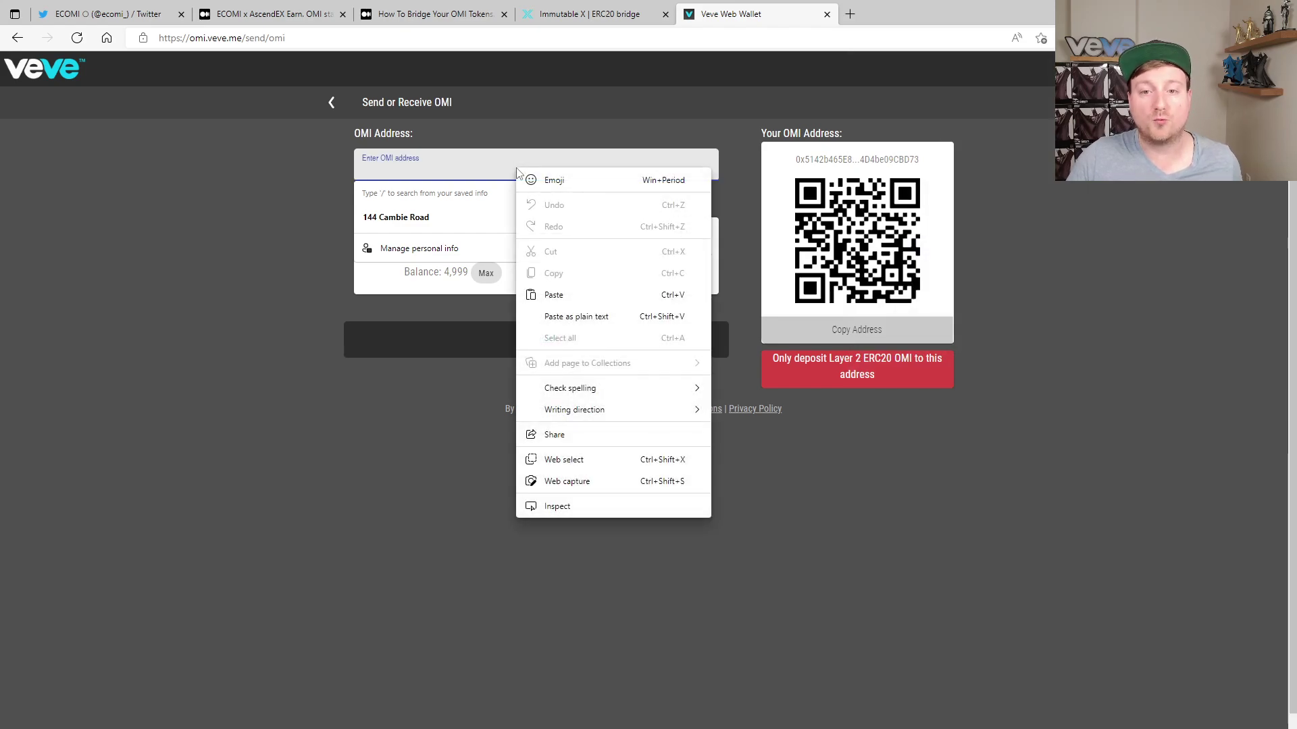
{"action": "left_click", "coordinate": [594, 295]}
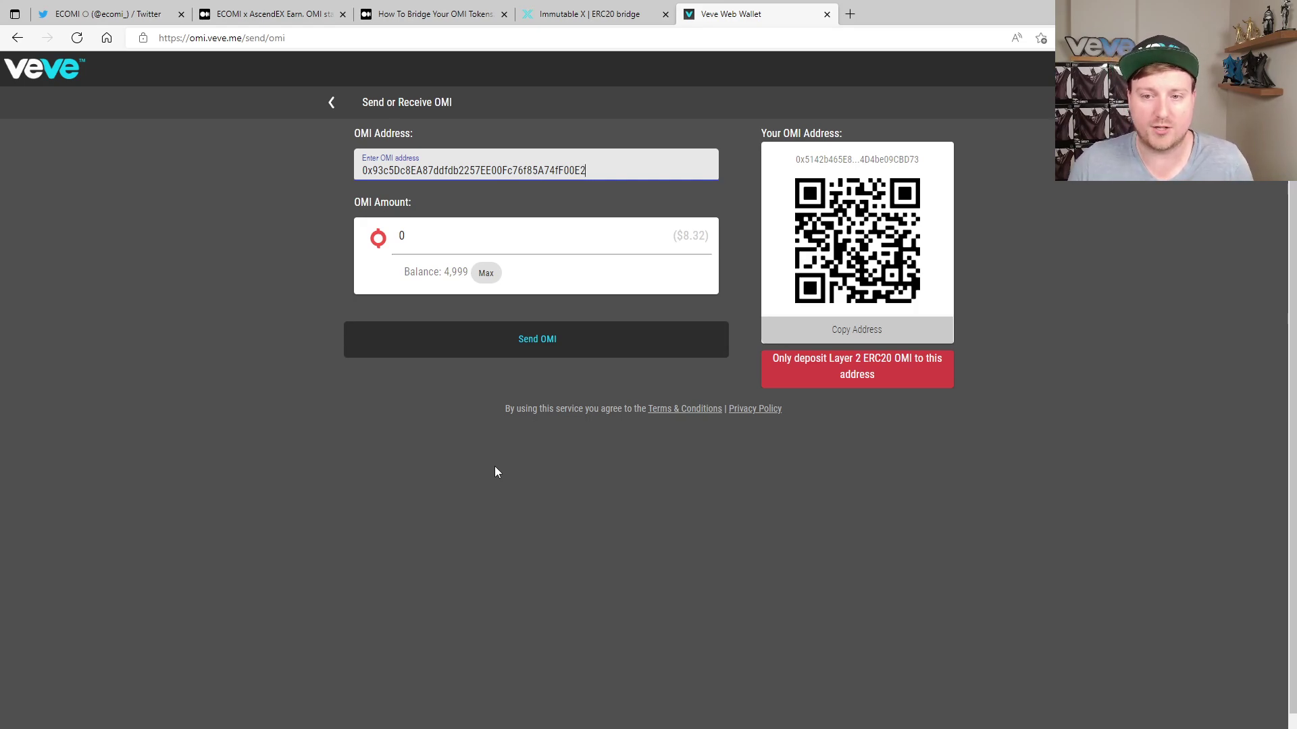
{"action": "left_click_drag", "start_coordinate": [459, 236], "coordinate": [362, 251]}
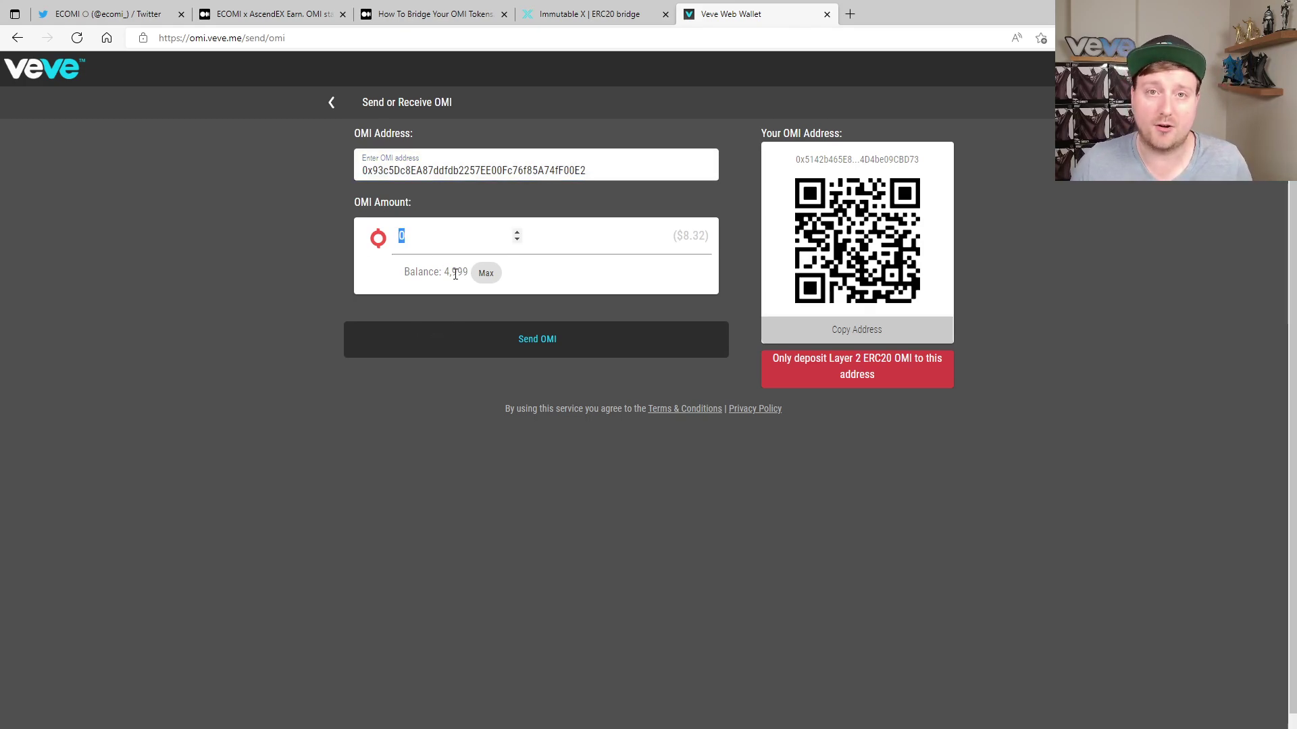
{"action": "type", "text": "1"}
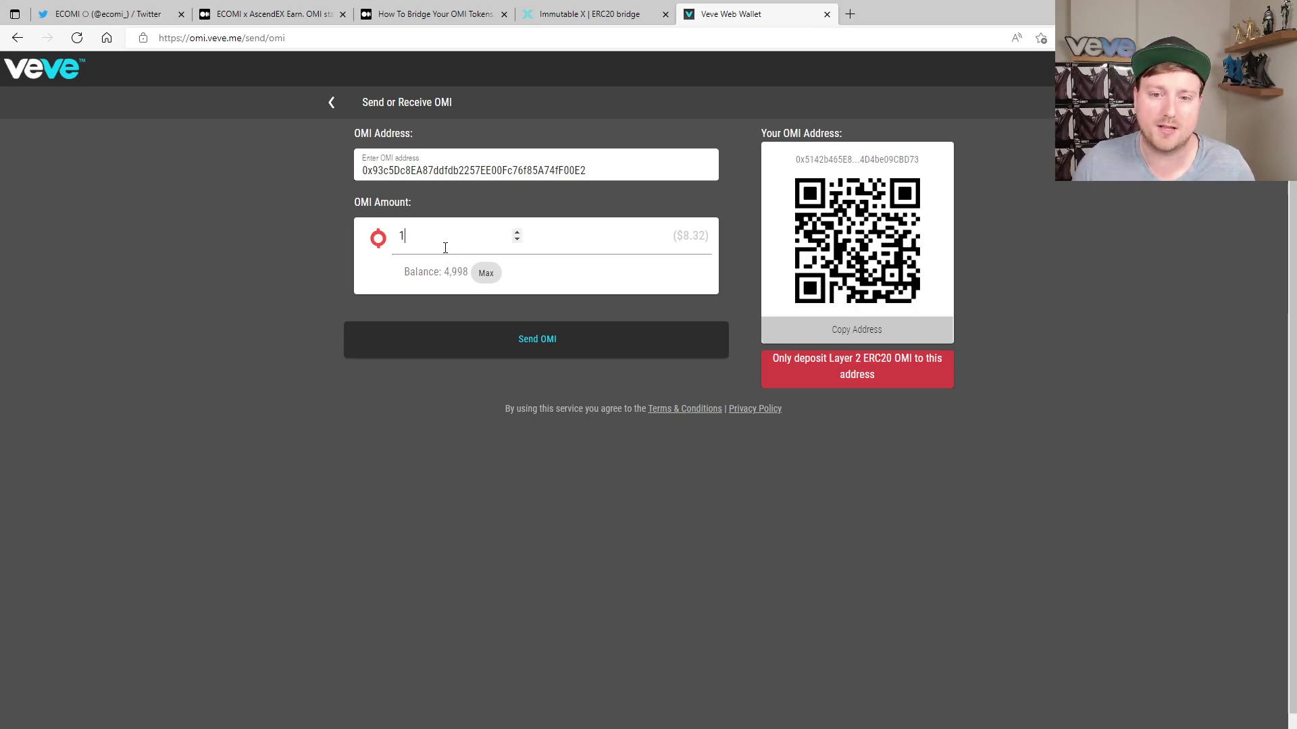
Step: Leave the send form, open the OMI transactions, view the 20-May-22 OMI Sent entry's details and return to the list
{"action": "left_click", "coordinate": [330, 102]}
{"action": "left_click", "coordinate": [723, 340]}
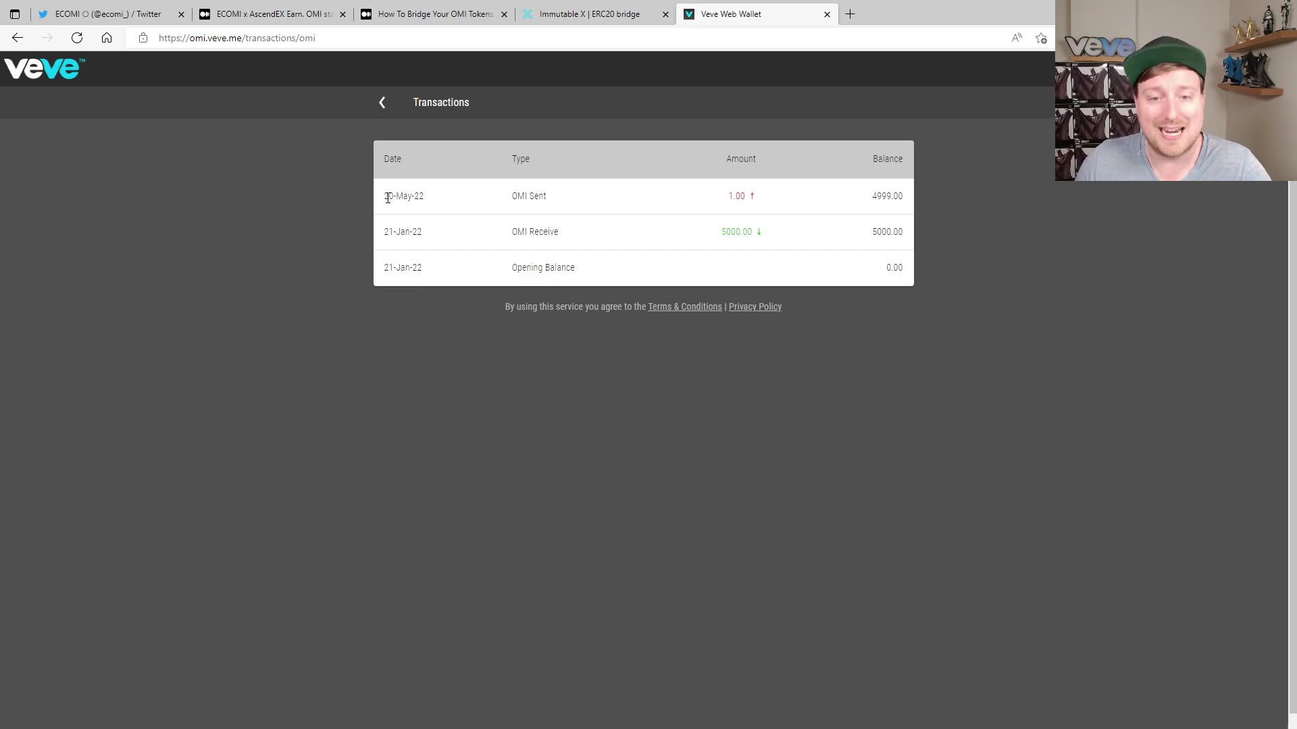
{"action": "left_click_drag", "start_coordinate": [388, 196], "coordinate": [898, 196]}
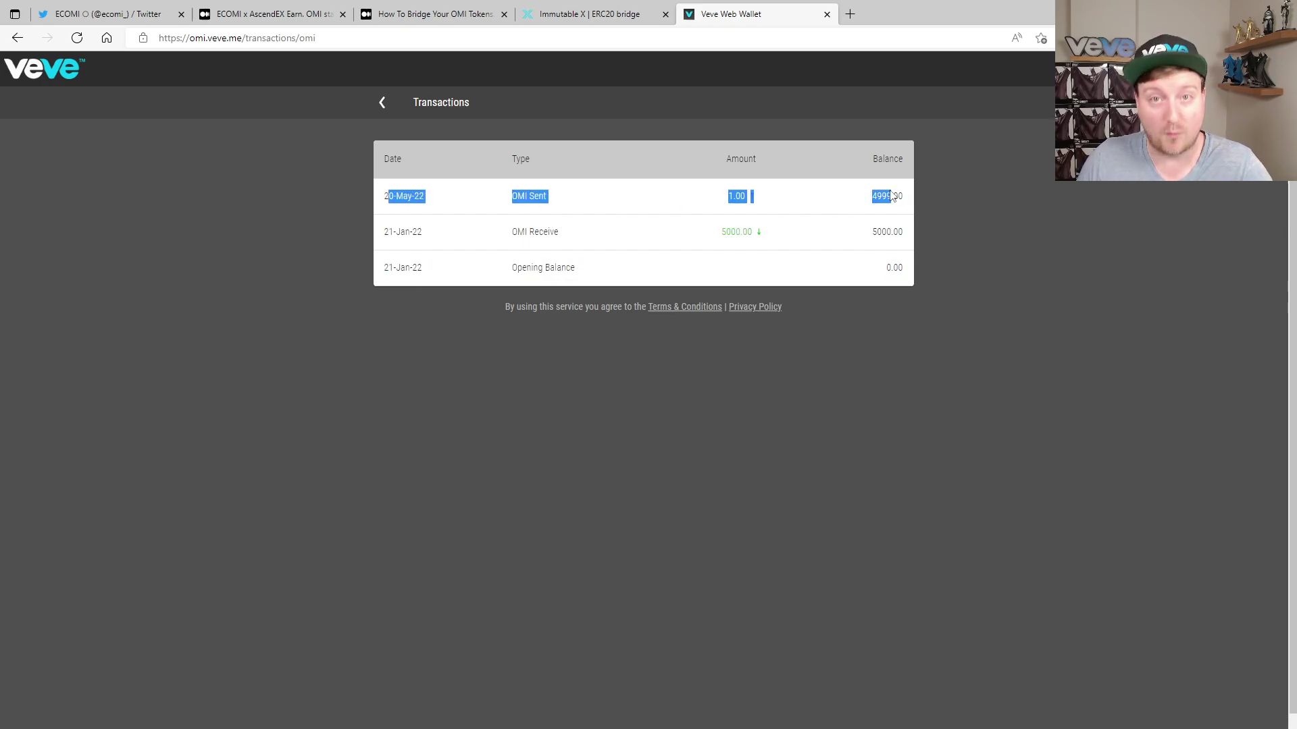
{"action": "left_click", "coordinate": [905, 202]}
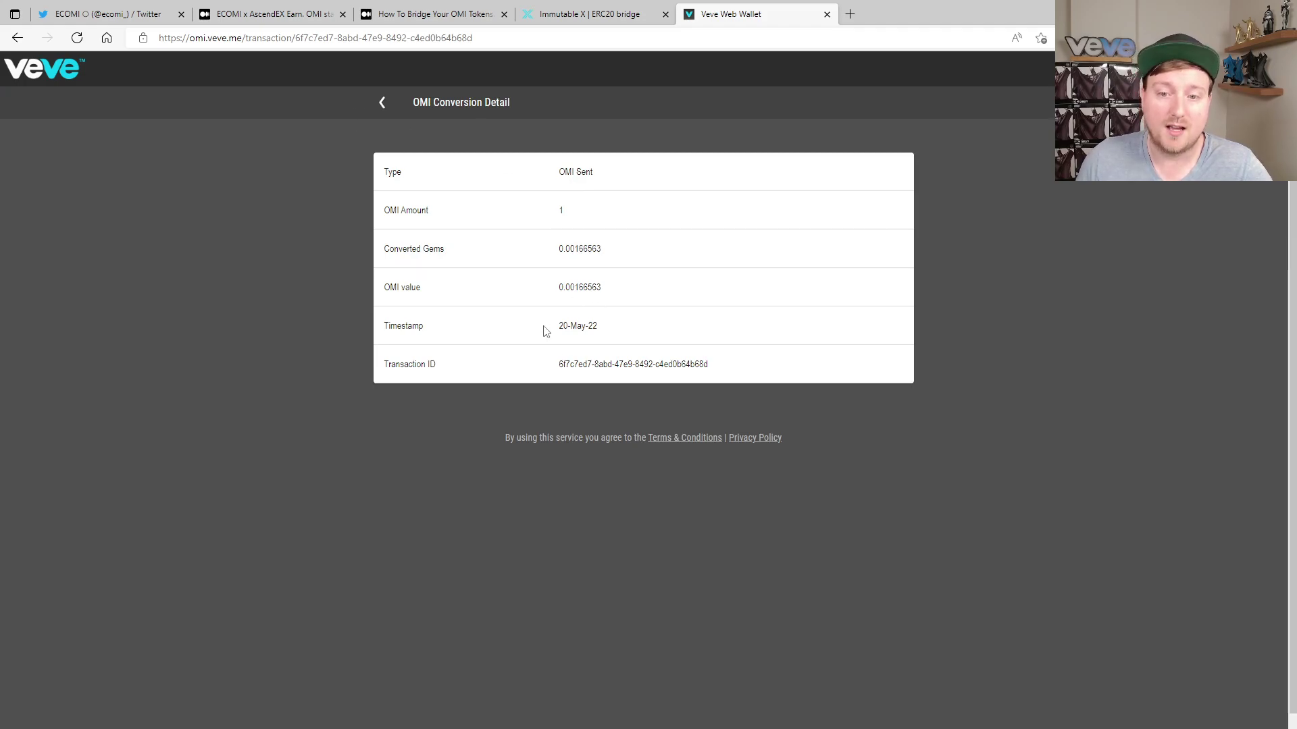
{"action": "left_click", "coordinate": [383, 106]}
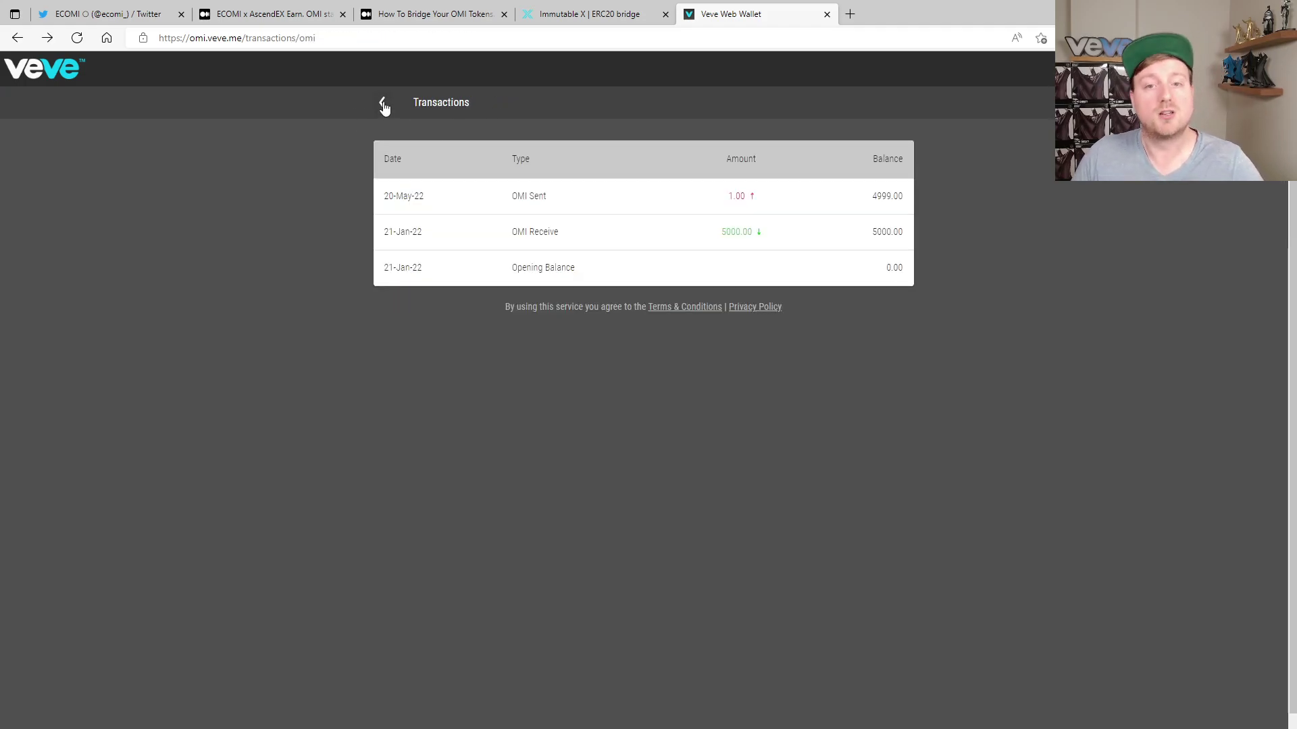
Step: Leave the OMI transactions for the wallet balances, glance at the guide and the Immutable X bridge, and return to the VeVe wallet
{"action": "left_click", "coordinate": [383, 106]}
{"action": "left_click", "coordinate": [432, 14]}
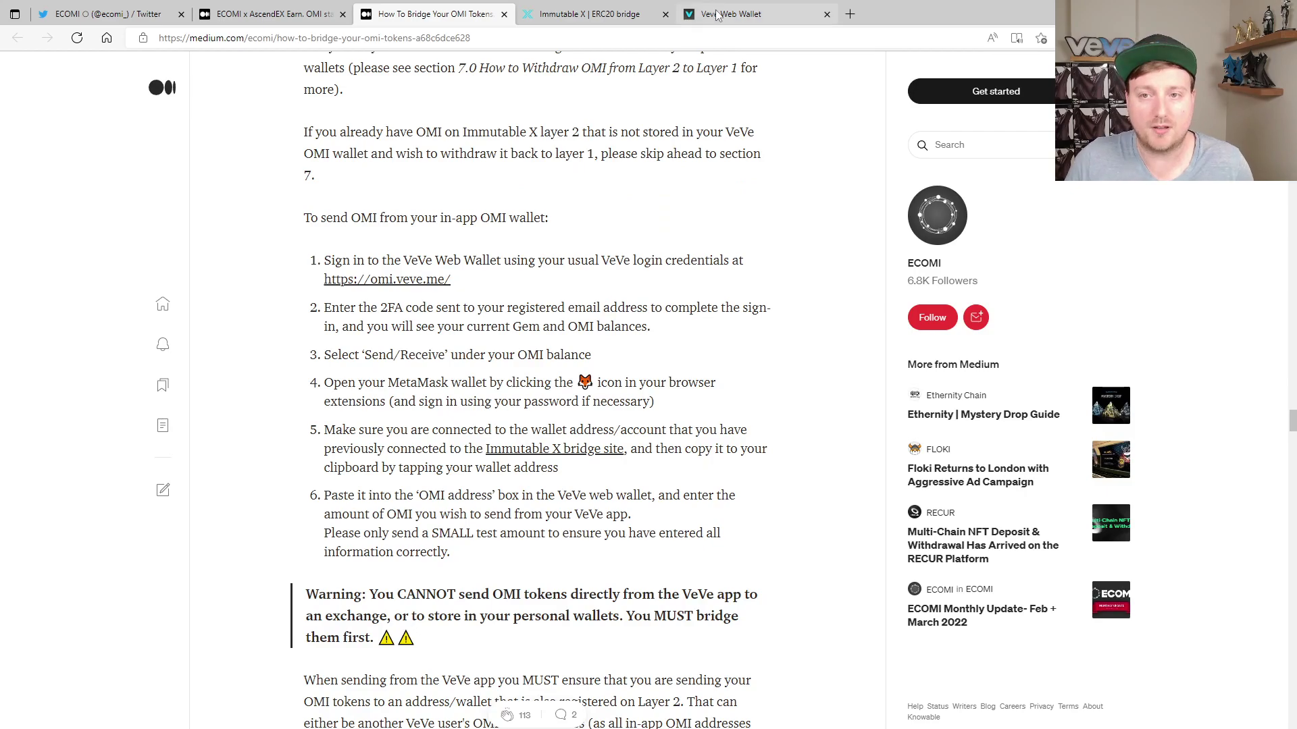
{"action": "left_click", "coordinate": [574, 14]}
{"action": "left_click", "coordinate": [738, 16]}
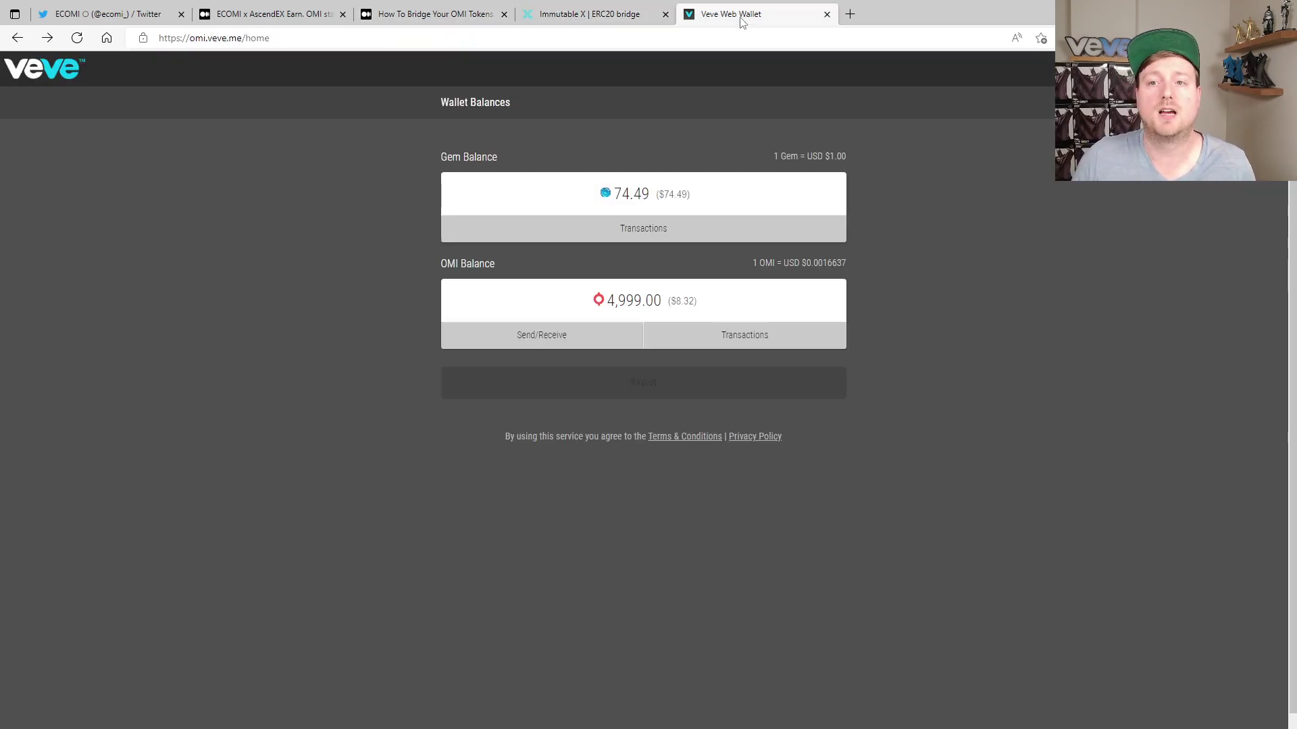
Step: Copy the Account 1 address from MetaMask and open the VeVe send form's OMI address field for entry
{"action": "left_click", "coordinate": [1073, 38]}
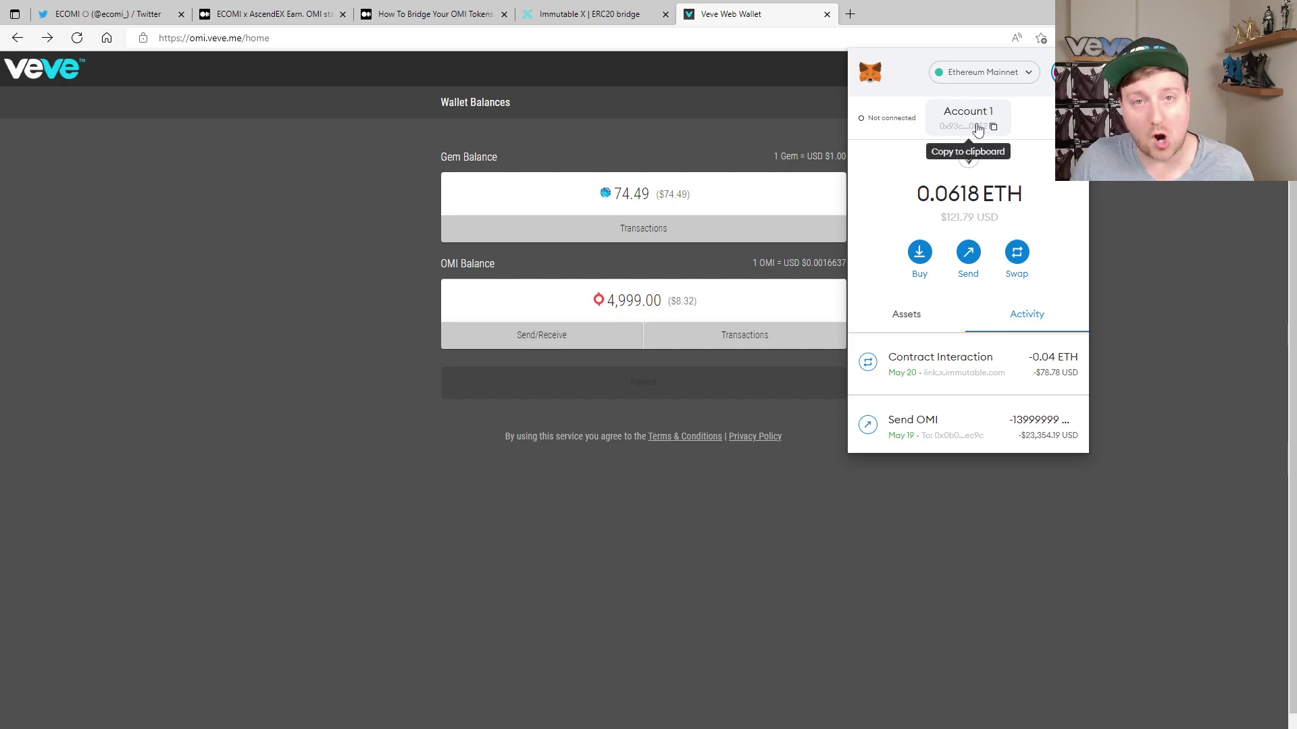
{"action": "left_click", "coordinate": [978, 129]}
{"action": "left_click", "coordinate": [550, 334]}
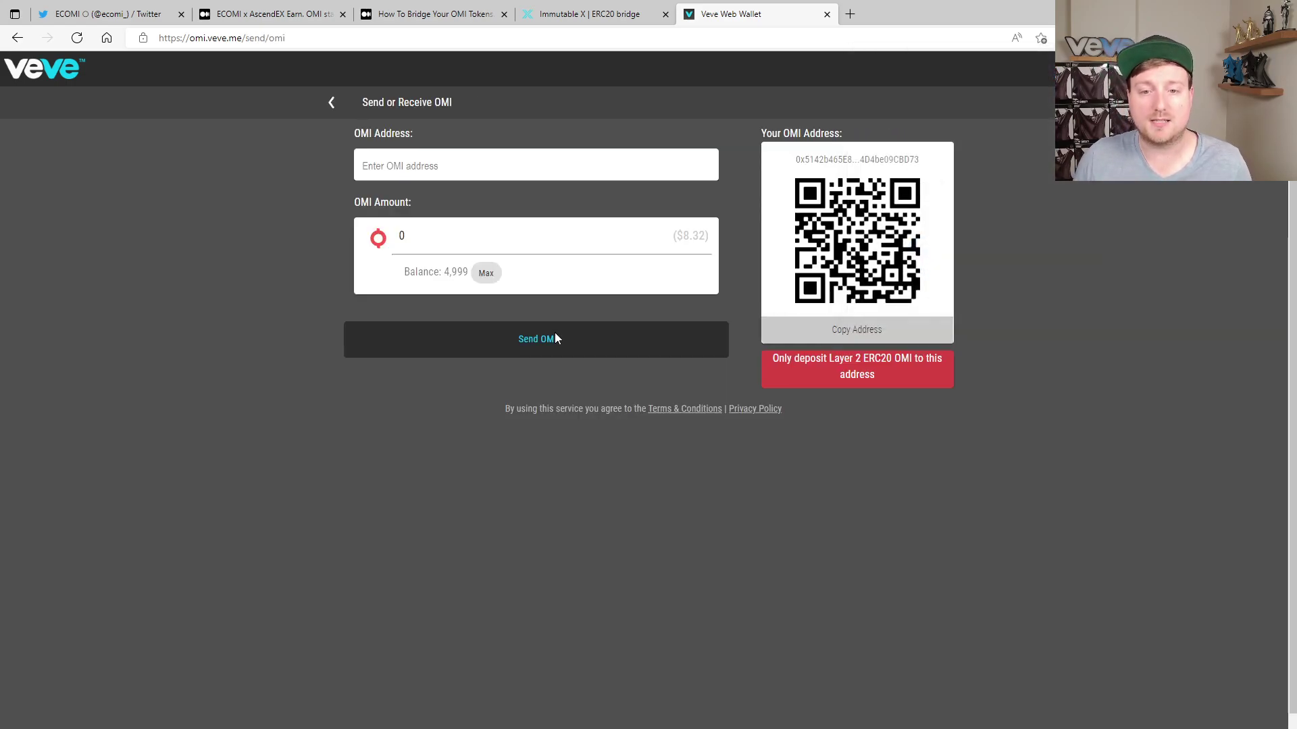
{"action": "left_click", "coordinate": [479, 165]}
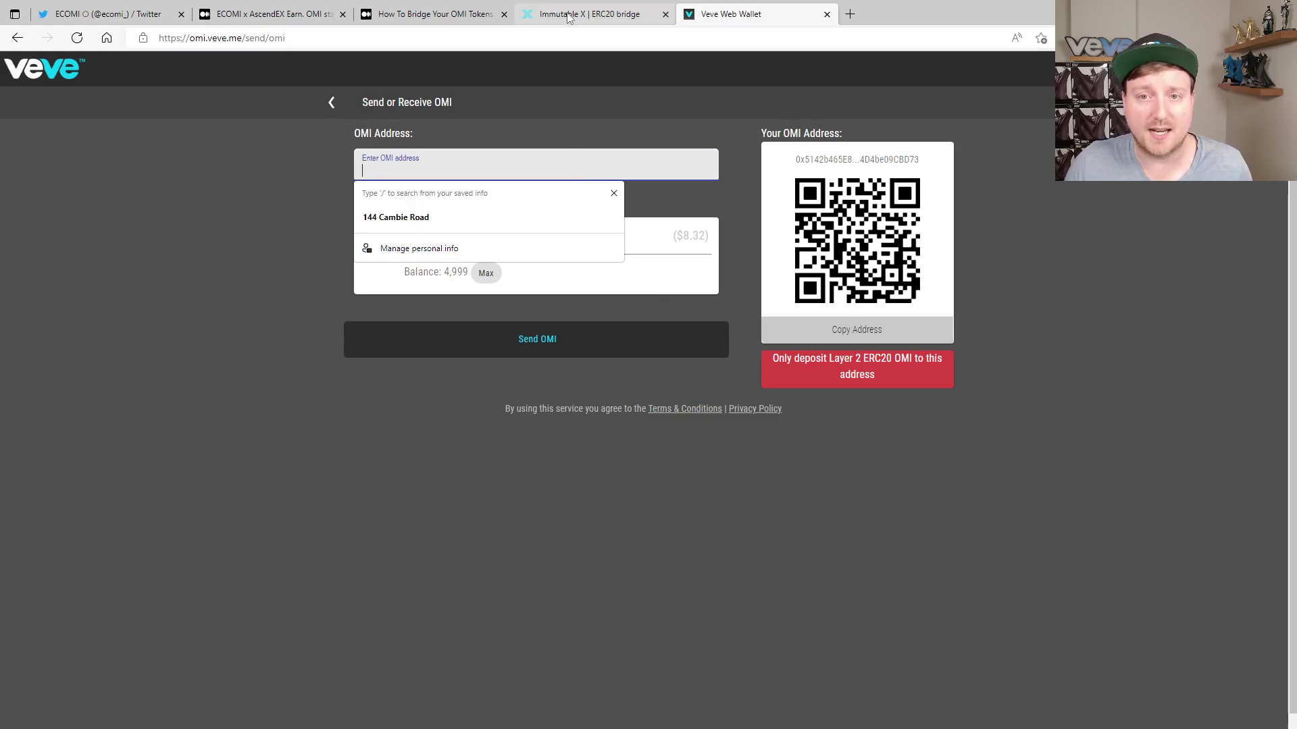
Step: Read the guide's warning against sending OMI directly from VeVe to an exchange, and its layer 2 address requirements
{"action": "left_click", "coordinate": [487, 13]}
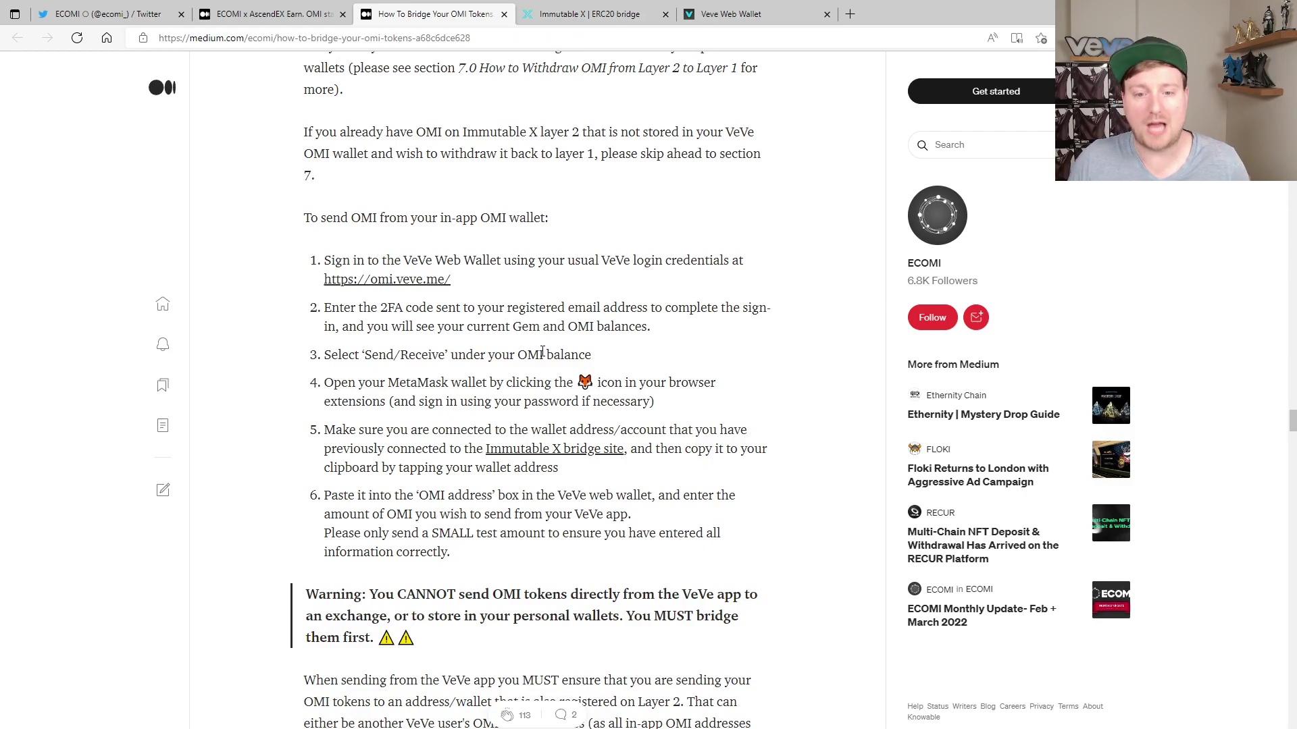
{"action": "scroll", "coordinate": [542, 350], "scroll_direction": "down", "scroll_amount": 5}
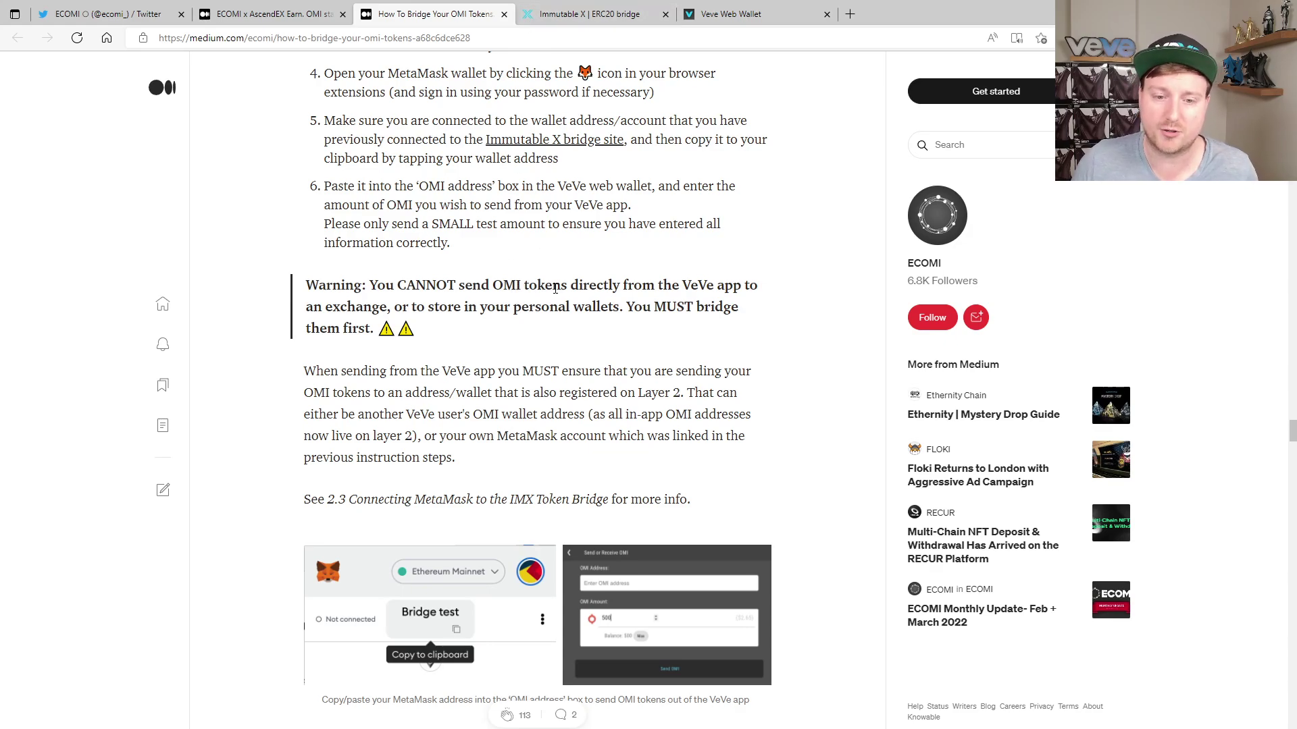
{"action": "scroll", "coordinate": [556, 288], "scroll_direction": "down", "scroll_amount": 3}
{"action": "scroll", "coordinate": [555, 288], "scroll_direction": "down", "scroll_amount": 2}
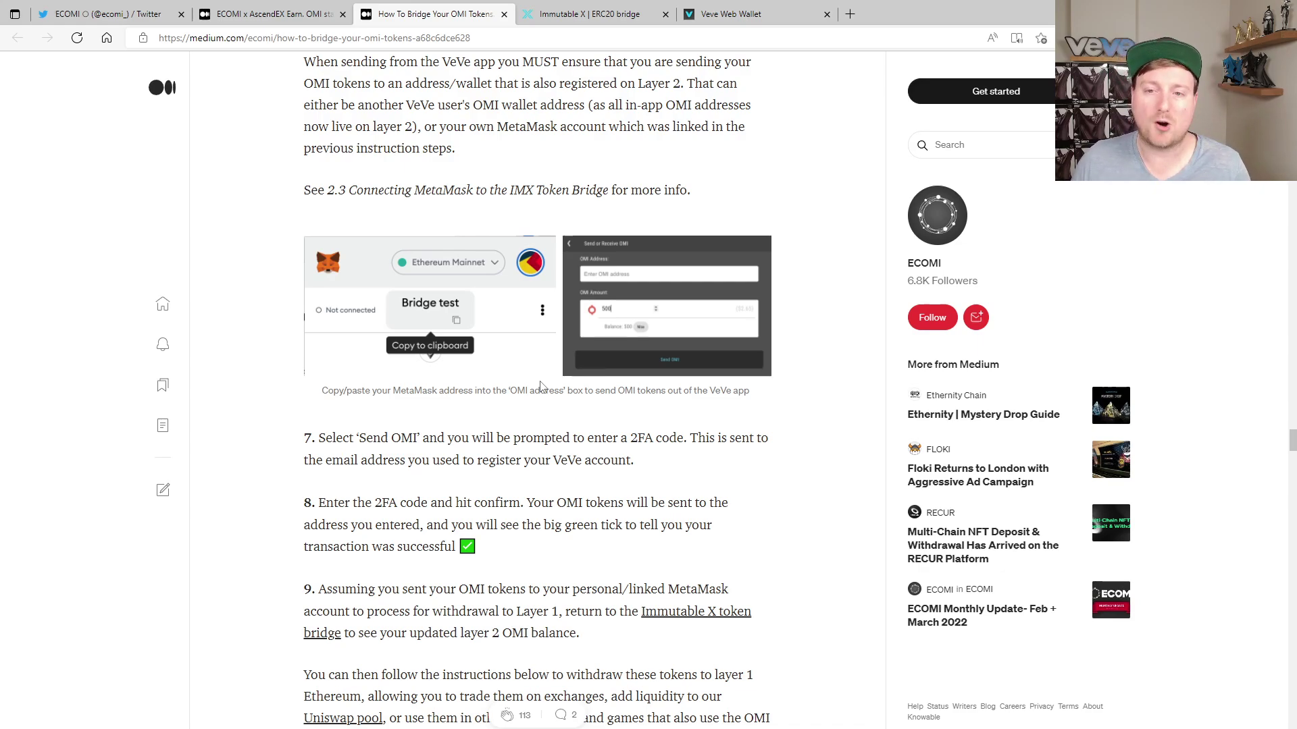
{"action": "scroll", "coordinate": [540, 387], "scroll_direction": "up", "scroll_amount": 5}
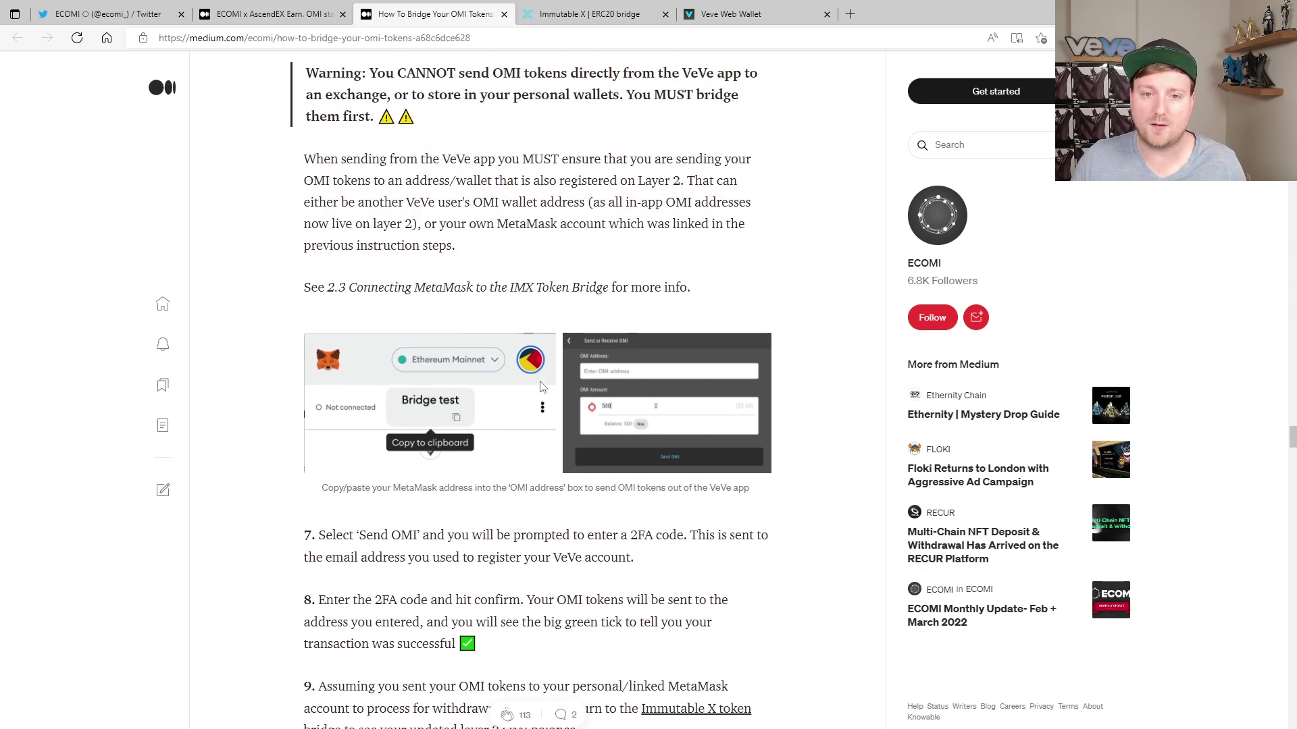
{"action": "scroll", "coordinate": [540, 386], "scroll_direction": "down", "scroll_amount": 8}
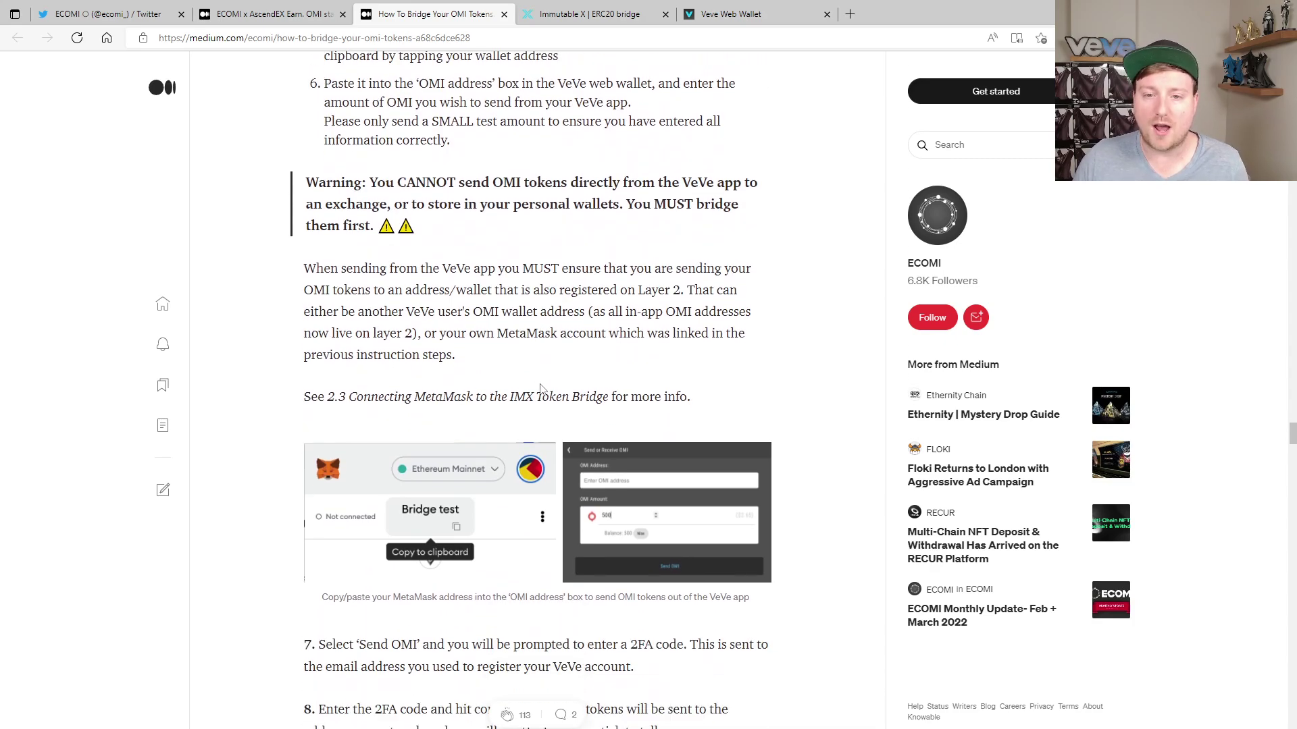
{"action": "scroll", "coordinate": [540, 386], "scroll_direction": "up", "scroll_amount": 2}
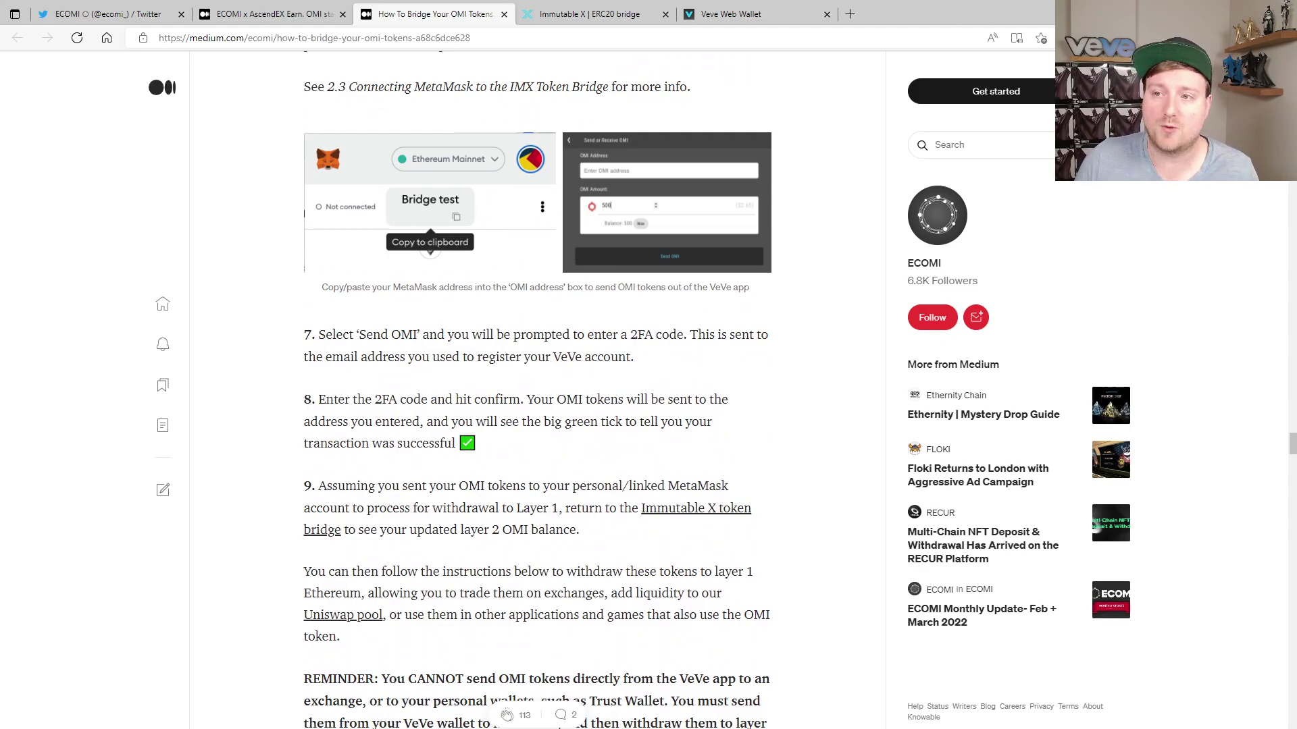
Step: Check the Account 1 address in MetaMask, and read the guide's steps 7 to 9 and the reminder below them
{"action": "left_click", "coordinate": [1074, 38]}
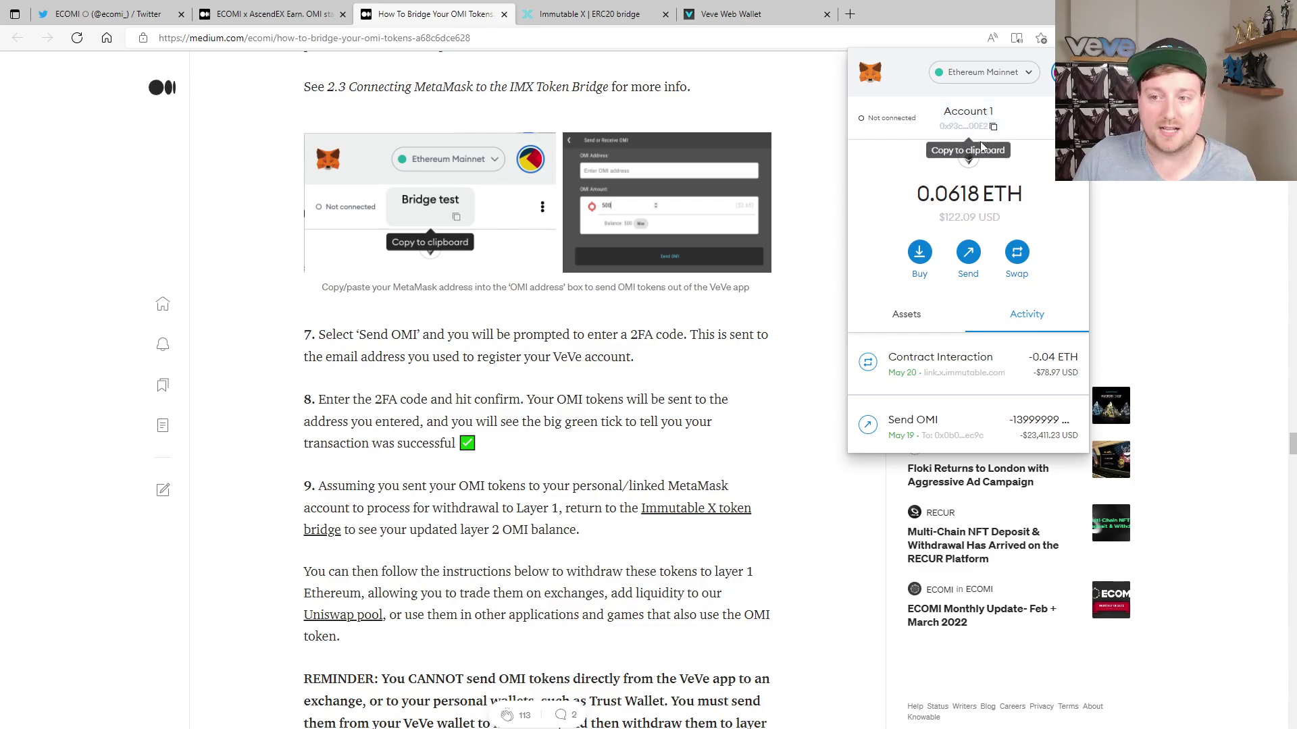
{"action": "left_click", "coordinate": [767, 378]}
{"action": "scroll", "coordinate": [745, 397], "scroll_direction": "down", "scroll_amount": 2}
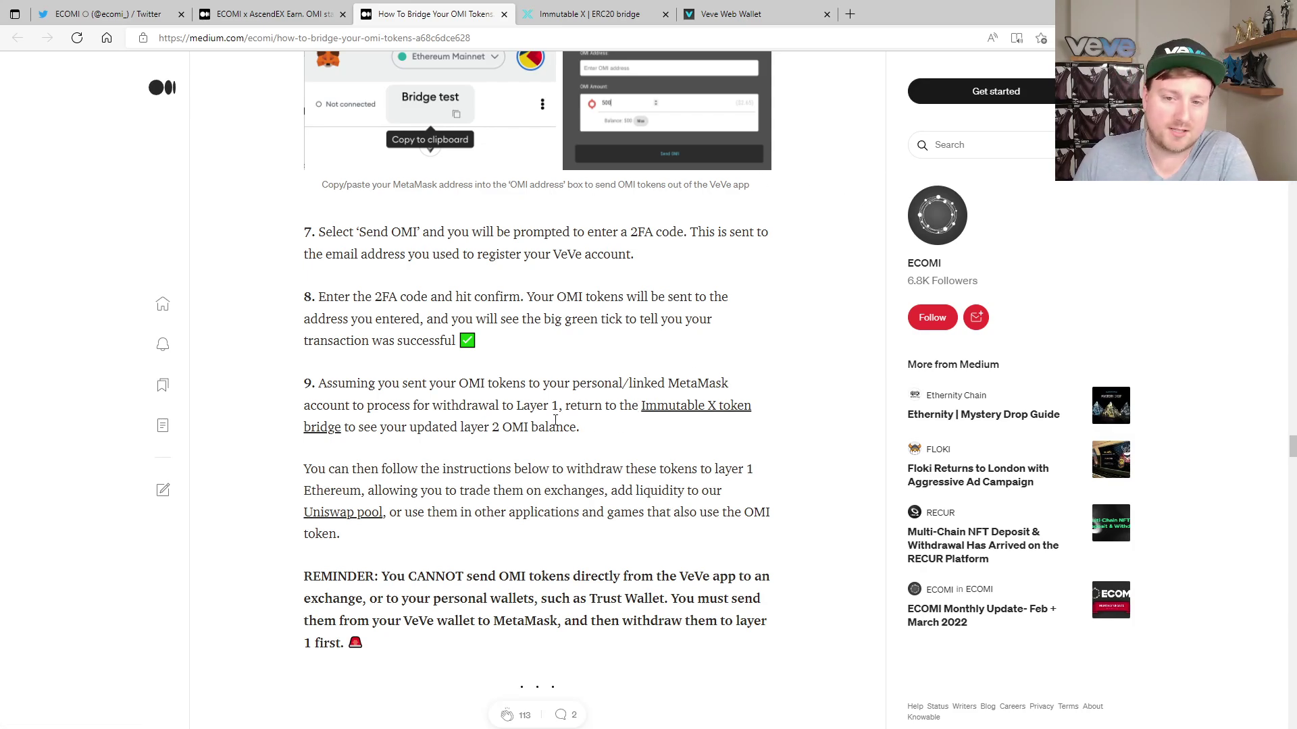
{"action": "scroll", "coordinate": [493, 438], "scroll_direction": "down", "scroll_amount": 2}
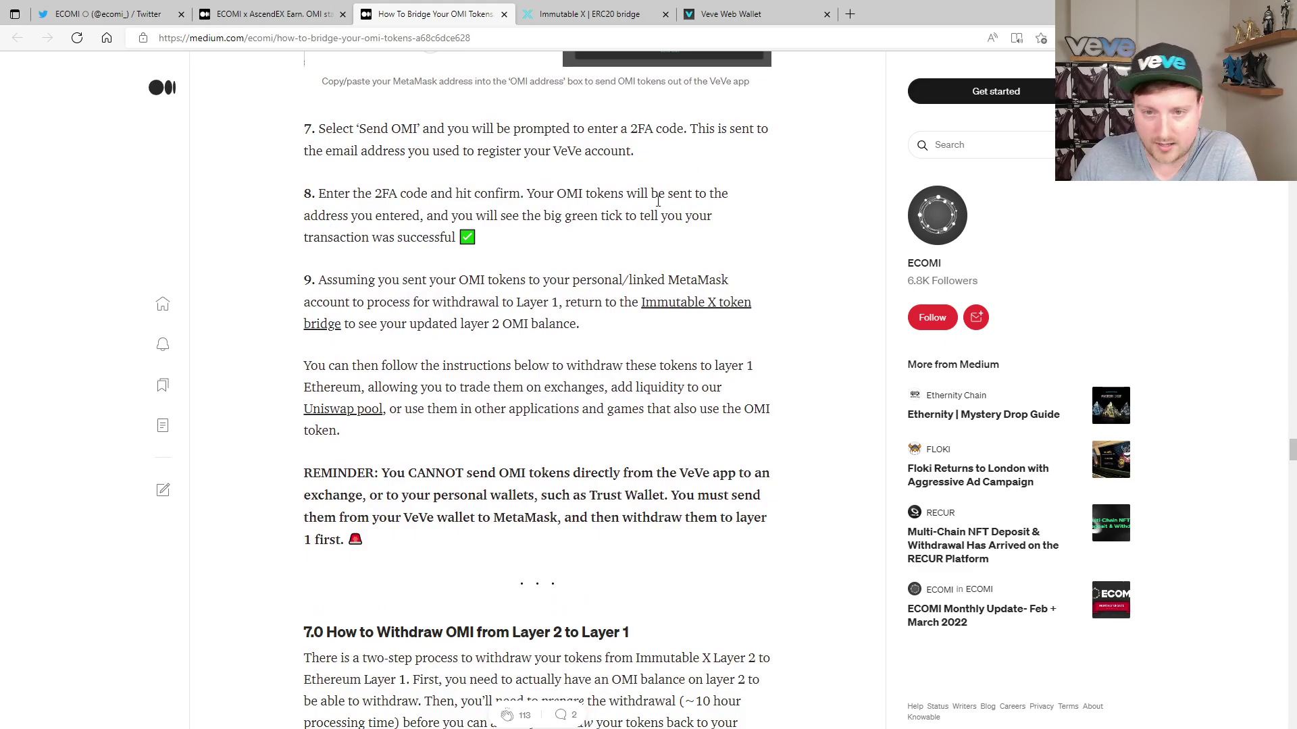
{"action": "scroll", "coordinate": [505, 348], "scroll_direction": "down", "scroll_amount": 2}
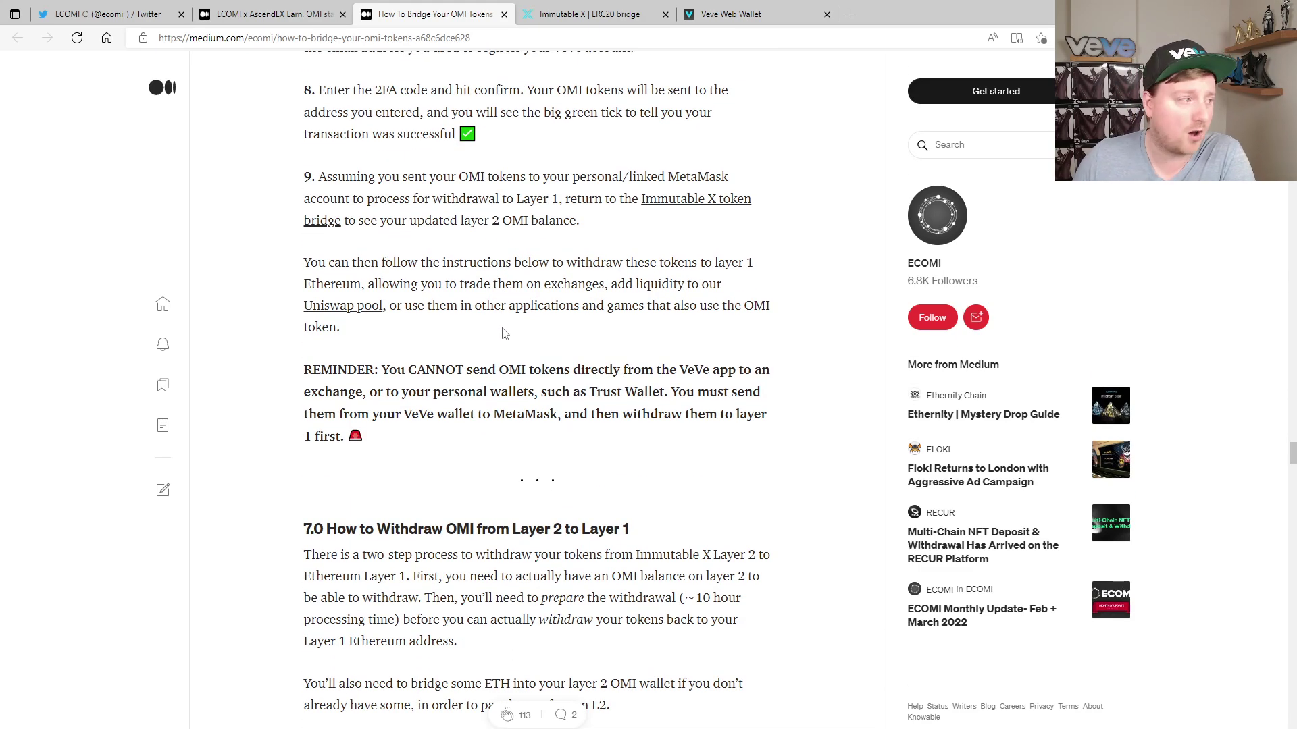
Step: Read the guide's section 7.0 on withdrawing OMI from layer 2 to layer 1 and section 7.1 on bridging ETH
{"action": "scroll", "coordinate": [502, 338], "scroll_direction": "down", "scroll_amount": 6}
{"action": "scroll", "coordinate": [504, 336], "scroll_direction": "down", "scroll_amount": 2}
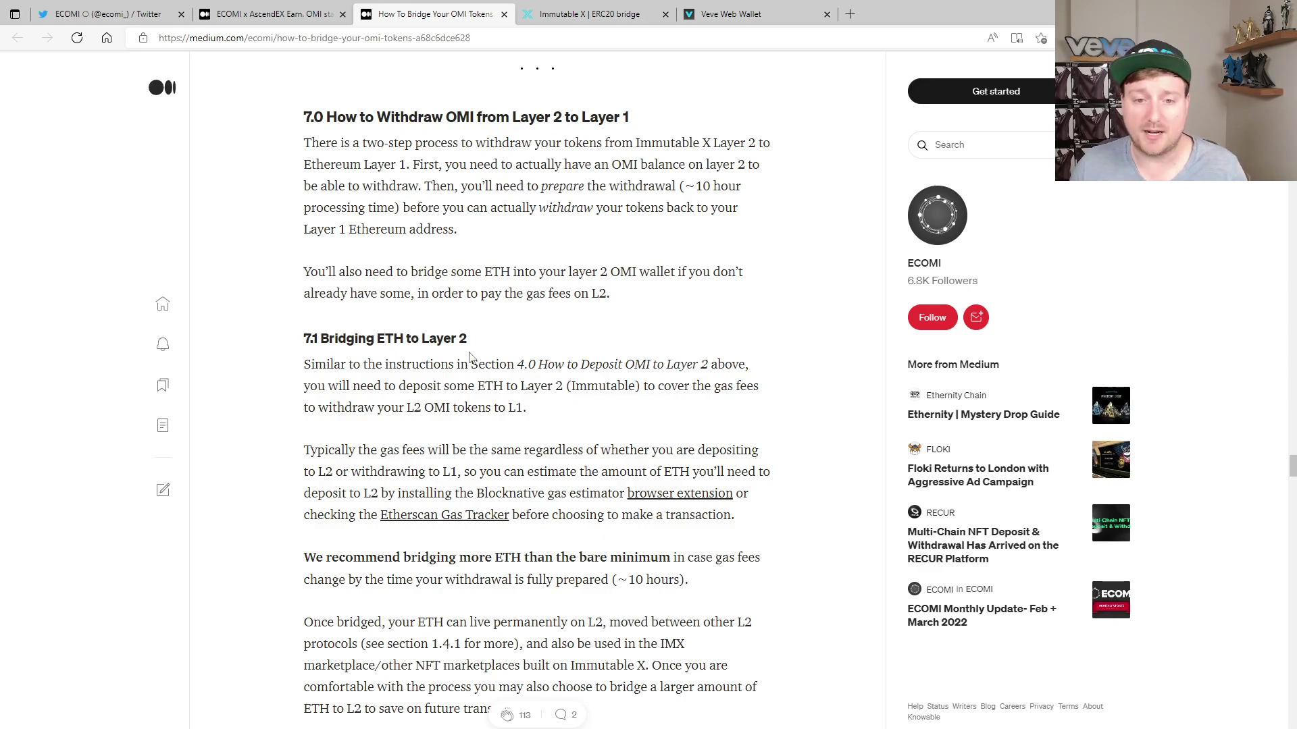
{"action": "scroll", "coordinate": [471, 356], "scroll_direction": "down", "scroll_amount": 2}
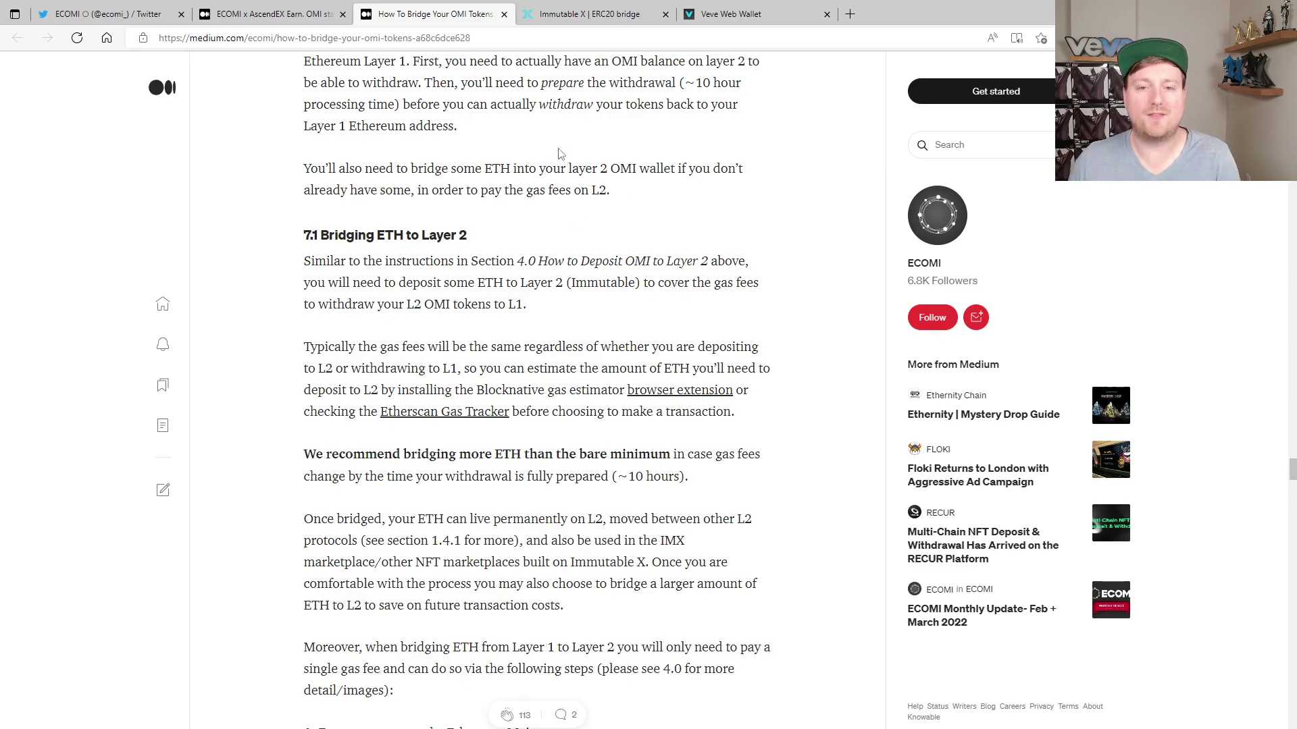
{"action": "scroll", "coordinate": [559, 153], "scroll_direction": "down", "scroll_amount": 2}
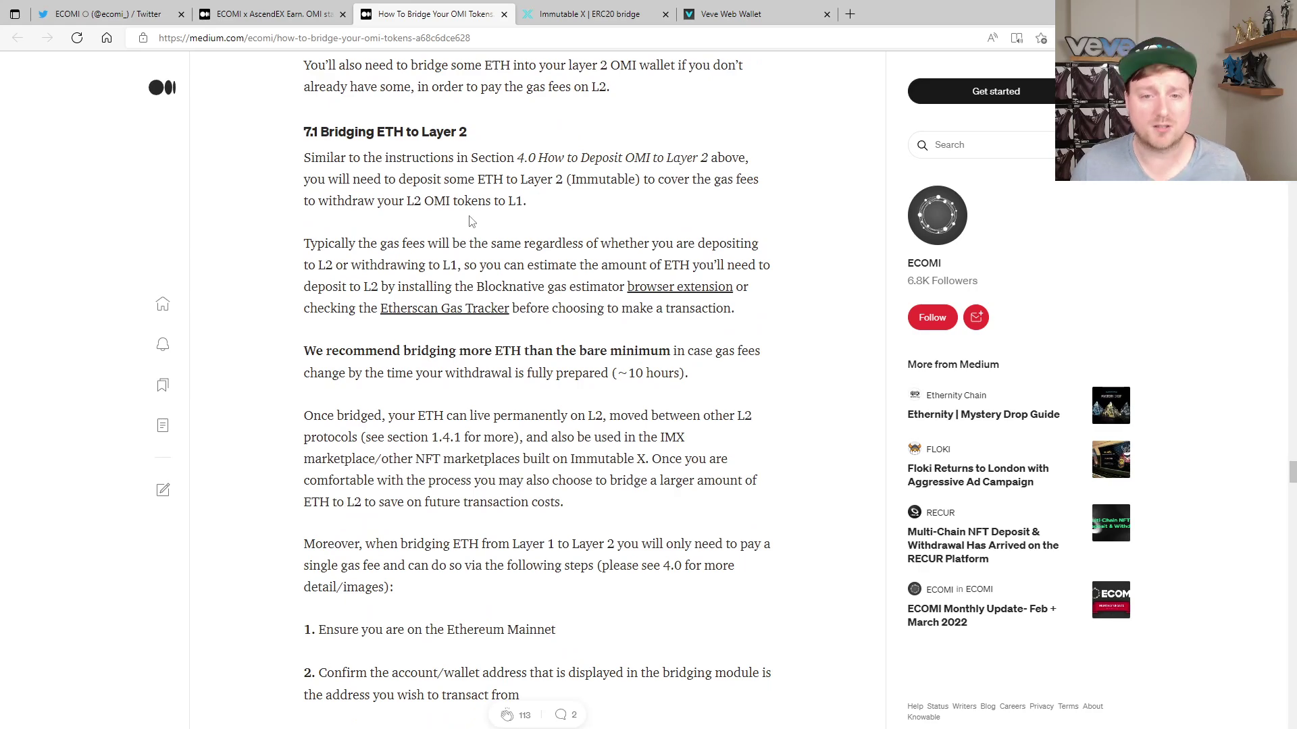
Step: View the ETH deposit form on the Immutable X bridge and return to the bridge page without entering an amount
{"action": "left_click", "coordinate": [608, 14]}
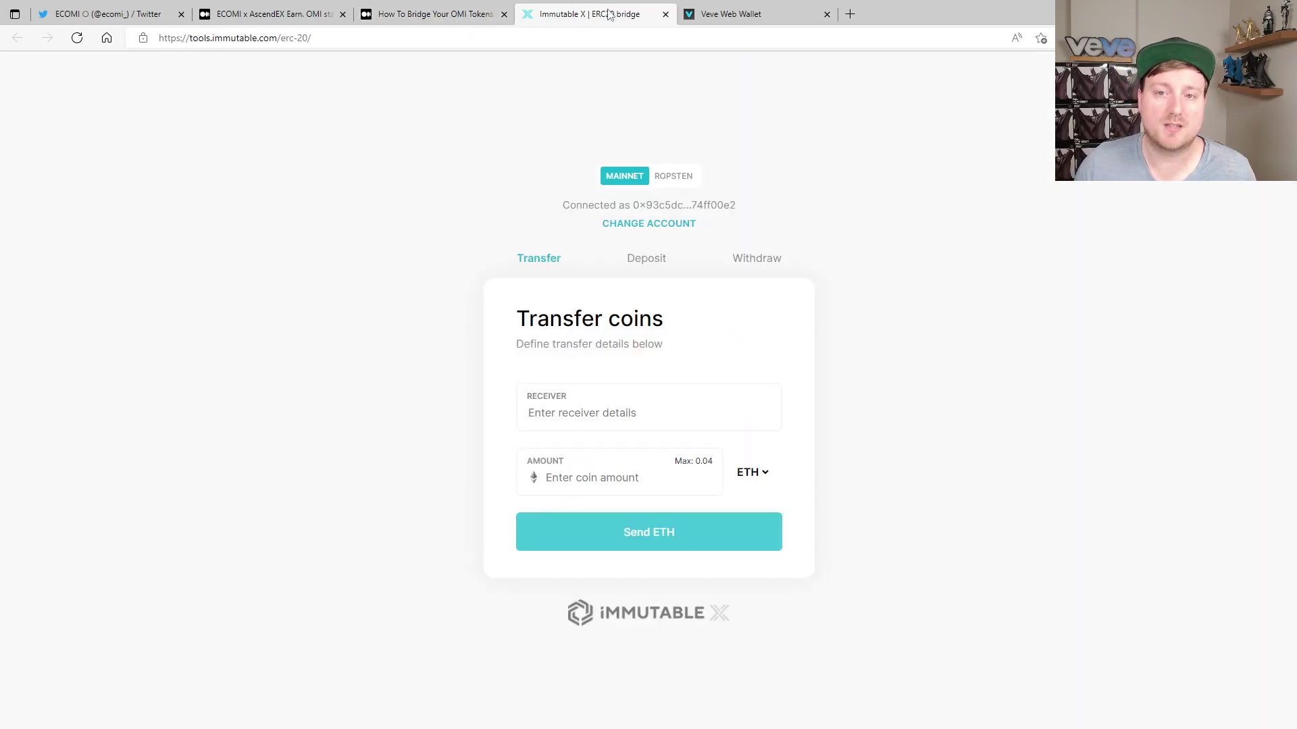
{"action": "left_click", "coordinate": [643, 260]}
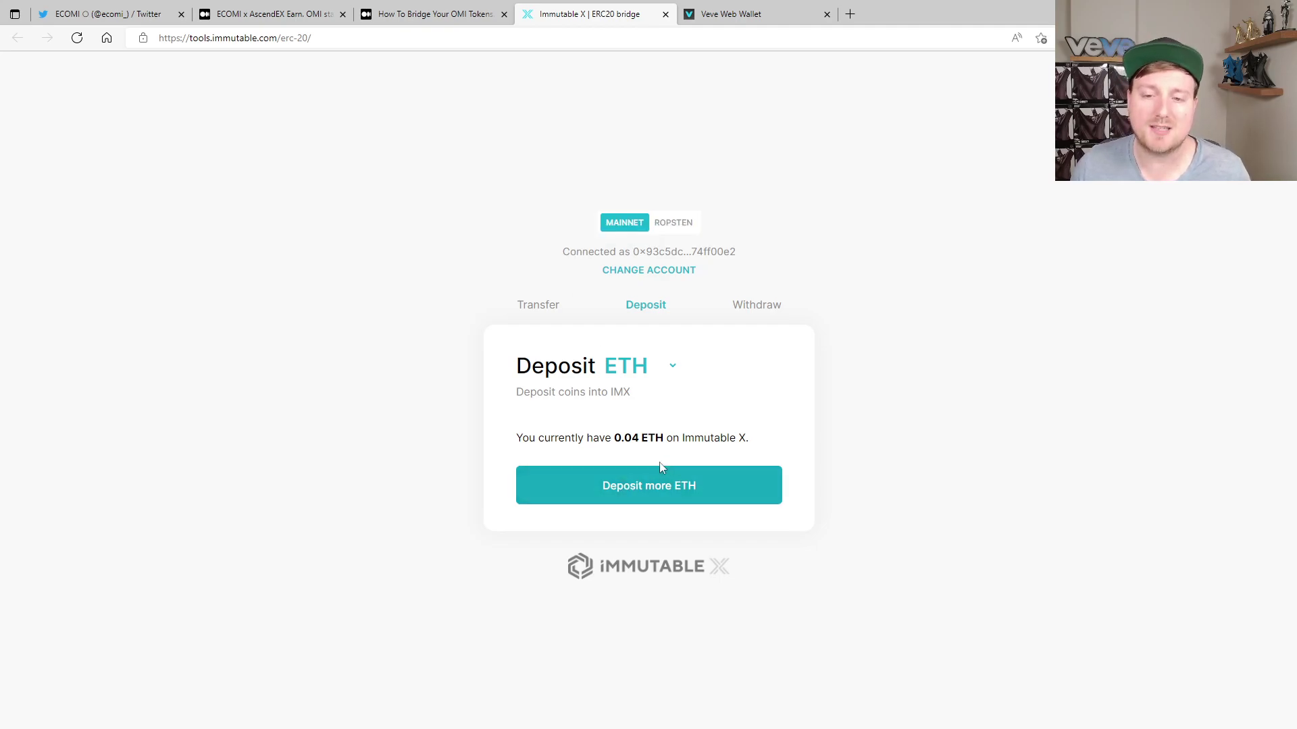
{"action": "left_click", "coordinate": [670, 496]}
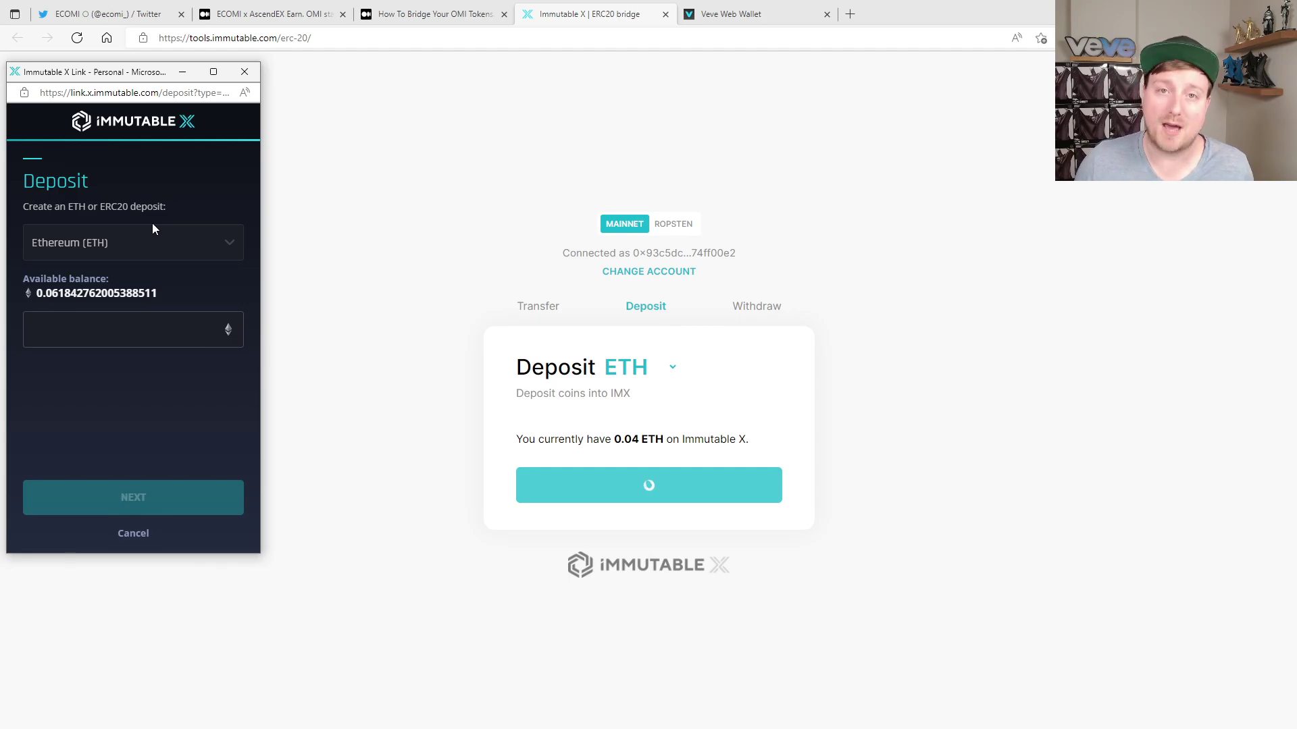
{"action": "left_click", "coordinate": [608, 202]}
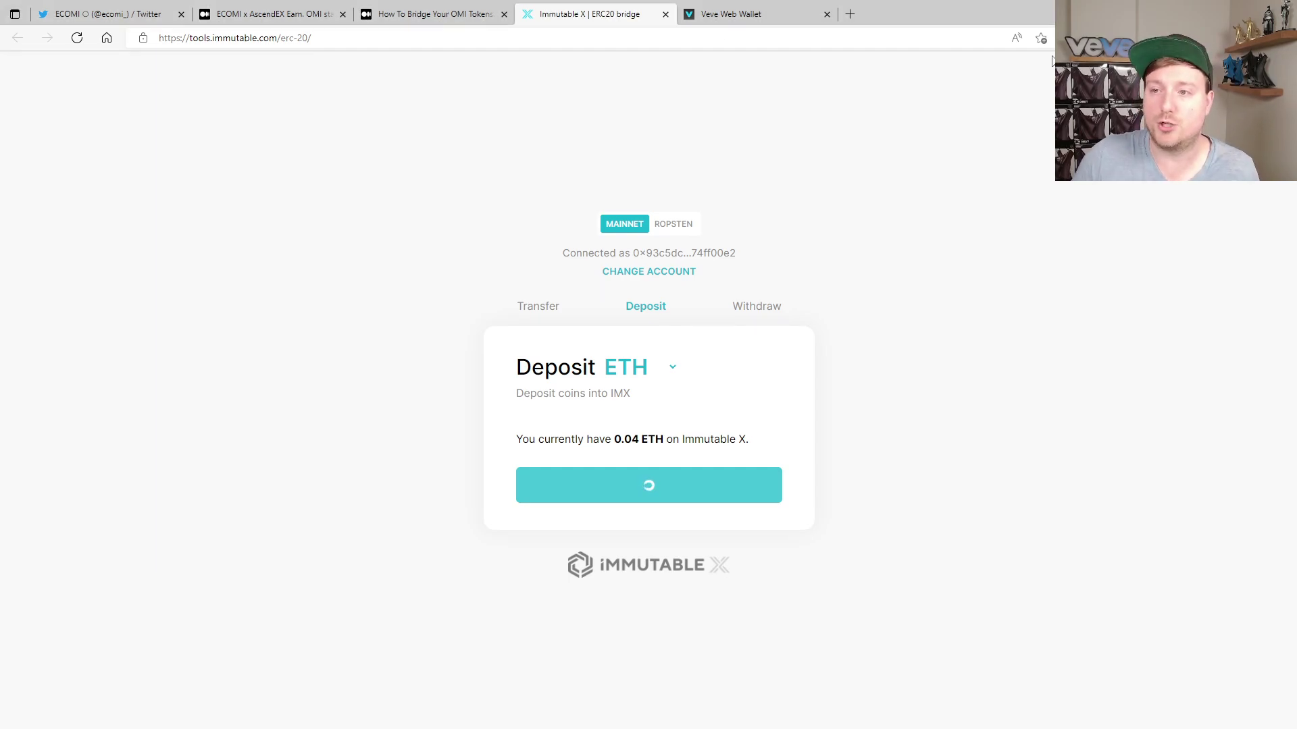
Step: Review MetaMask's options for buying or depositing ETH, including Transak, MoonPay, Wyre and direct deposit, and close the list
{"action": "key", "text": "alt+shift+m"}
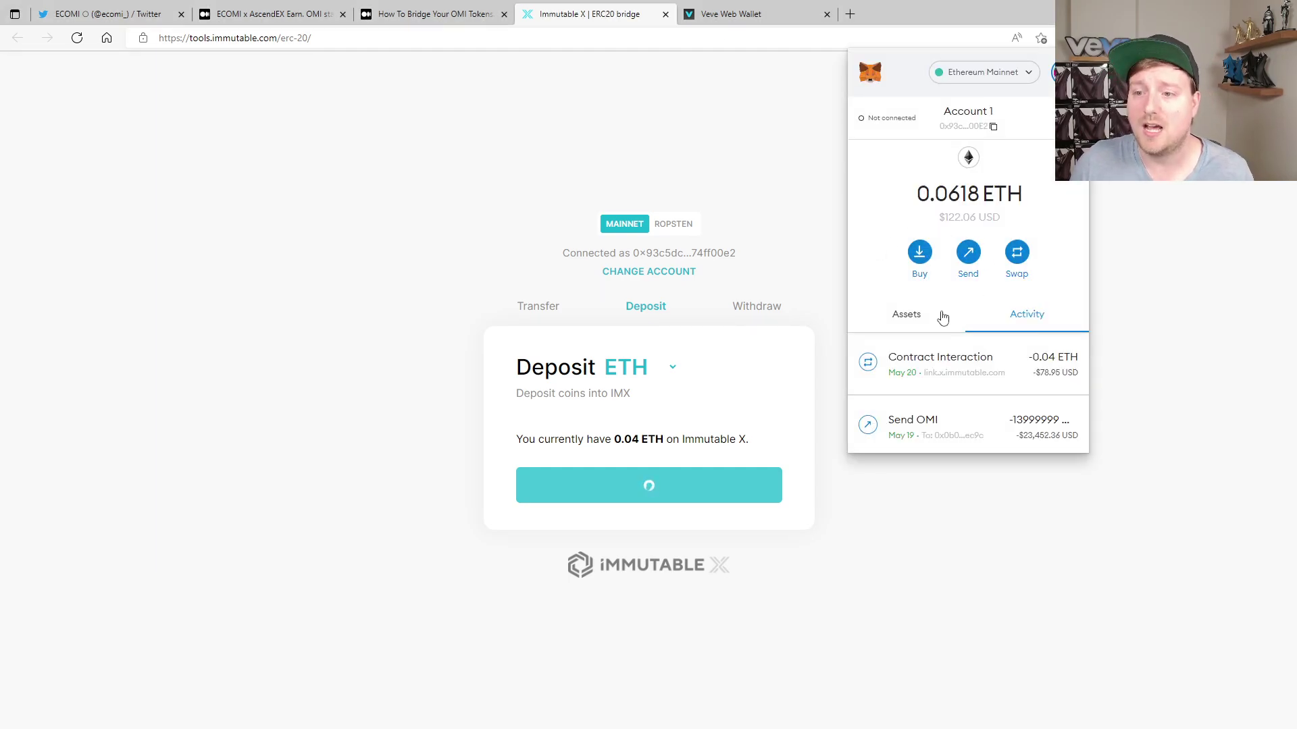
{"action": "left_click", "coordinate": [920, 257]}
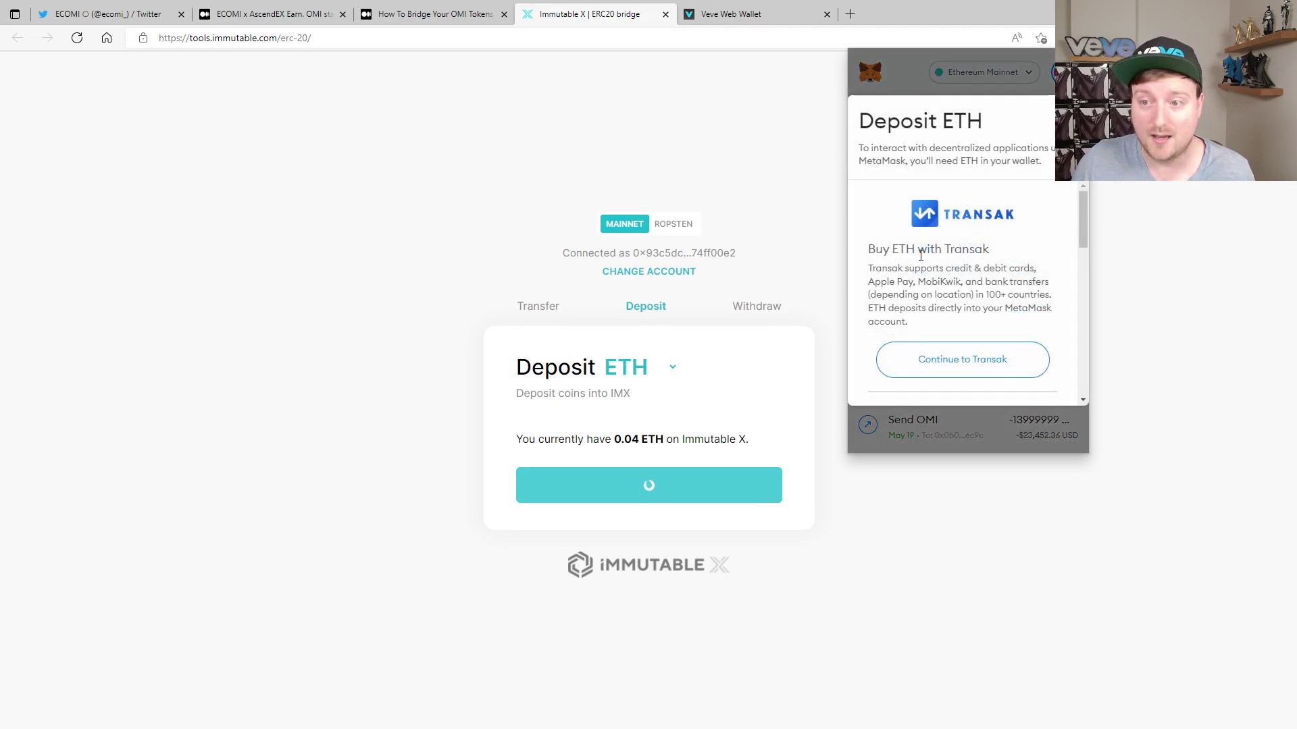
{"action": "scroll", "coordinate": [973, 271], "scroll_direction": "down", "scroll_amount": 4}
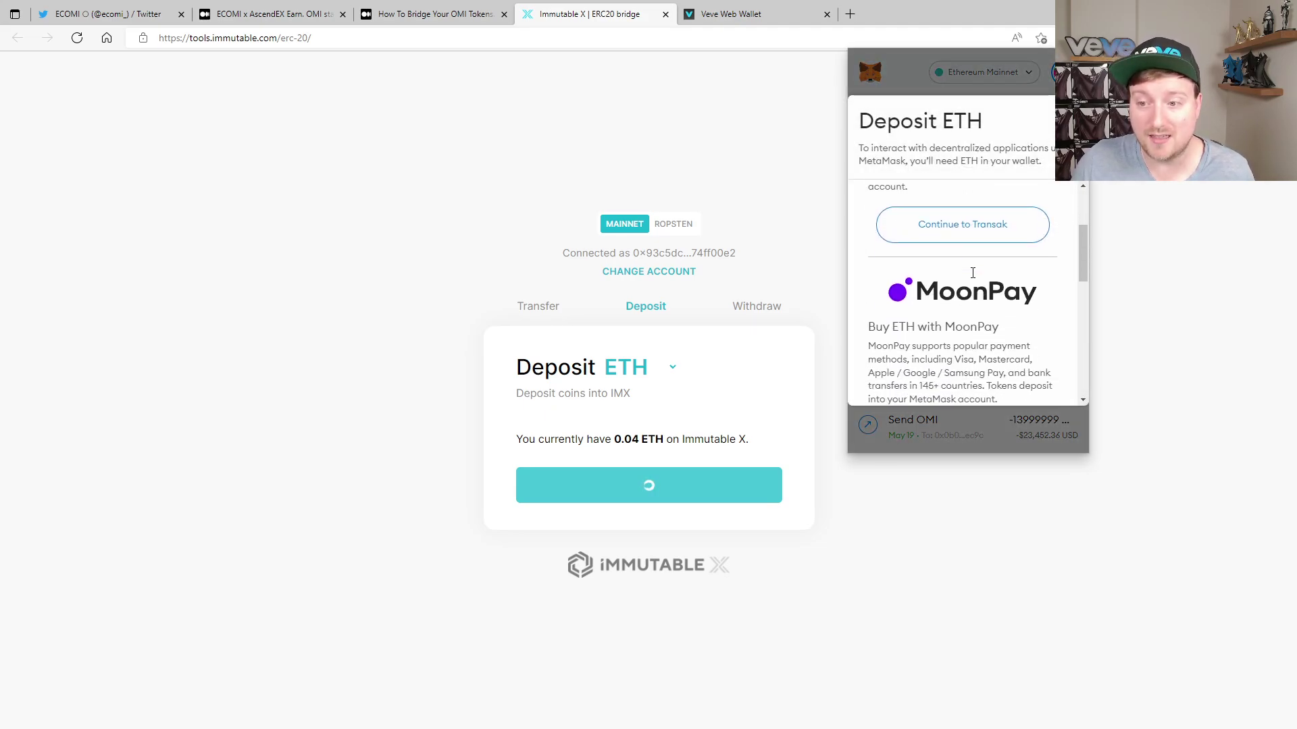
{"action": "scroll", "coordinate": [972, 271], "scroll_direction": "up", "scroll_amount": 3}
{"action": "scroll", "coordinate": [973, 273], "scroll_direction": "up", "scroll_amount": 1}
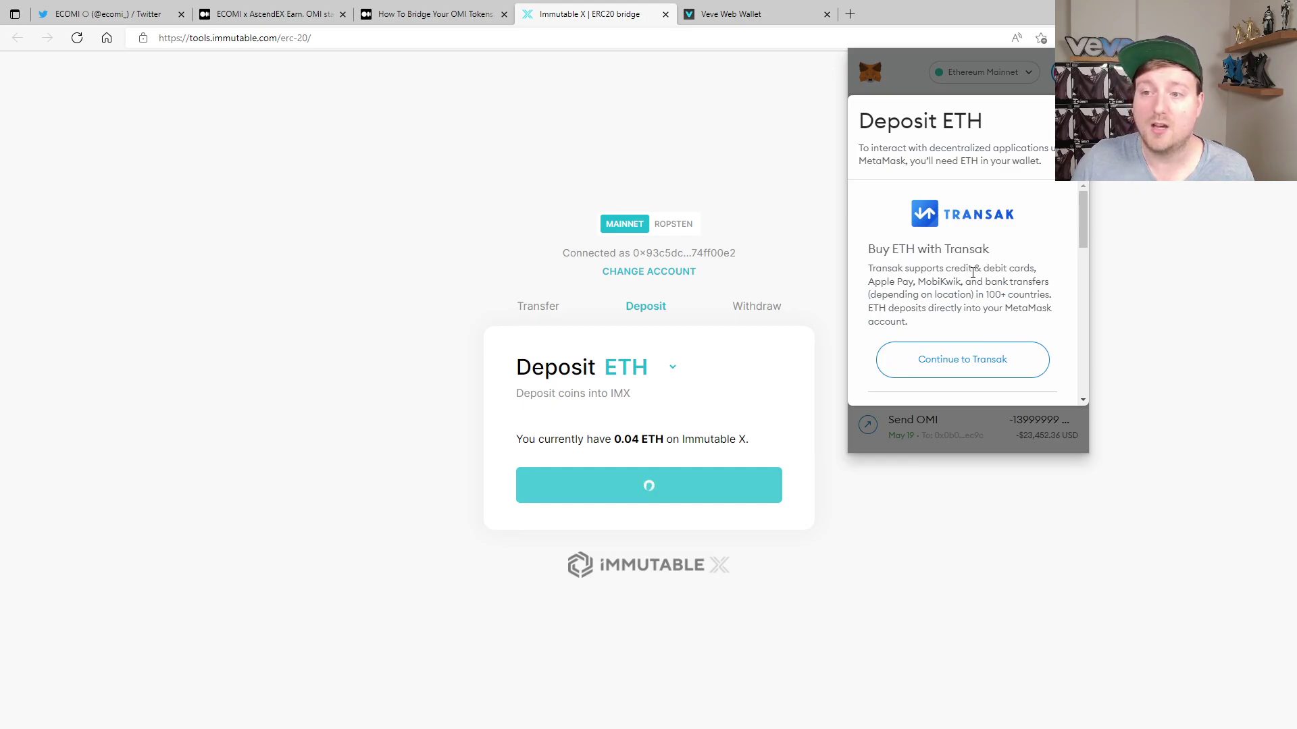
{"action": "scroll", "coordinate": [973, 273], "scroll_direction": "down", "scroll_amount": 6}
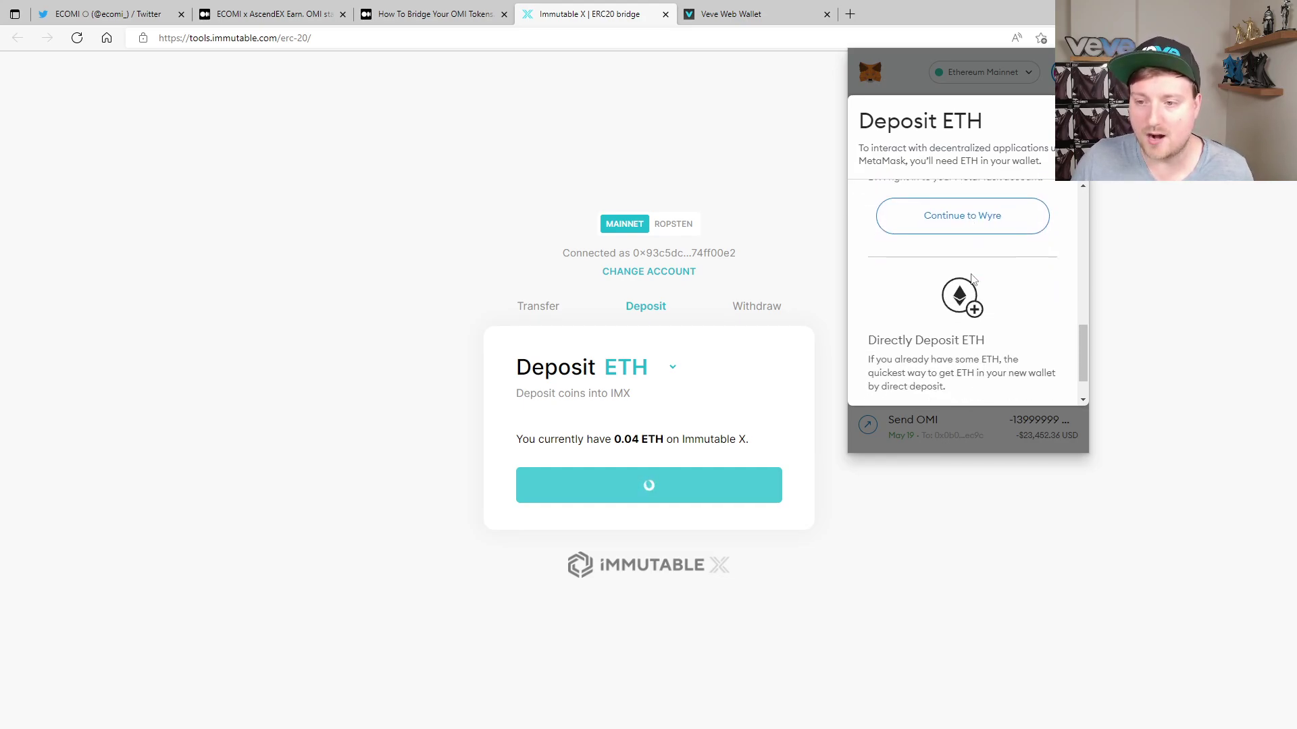
{"action": "scroll", "coordinate": [972, 278], "scroll_direction": "down", "scroll_amount": 1}
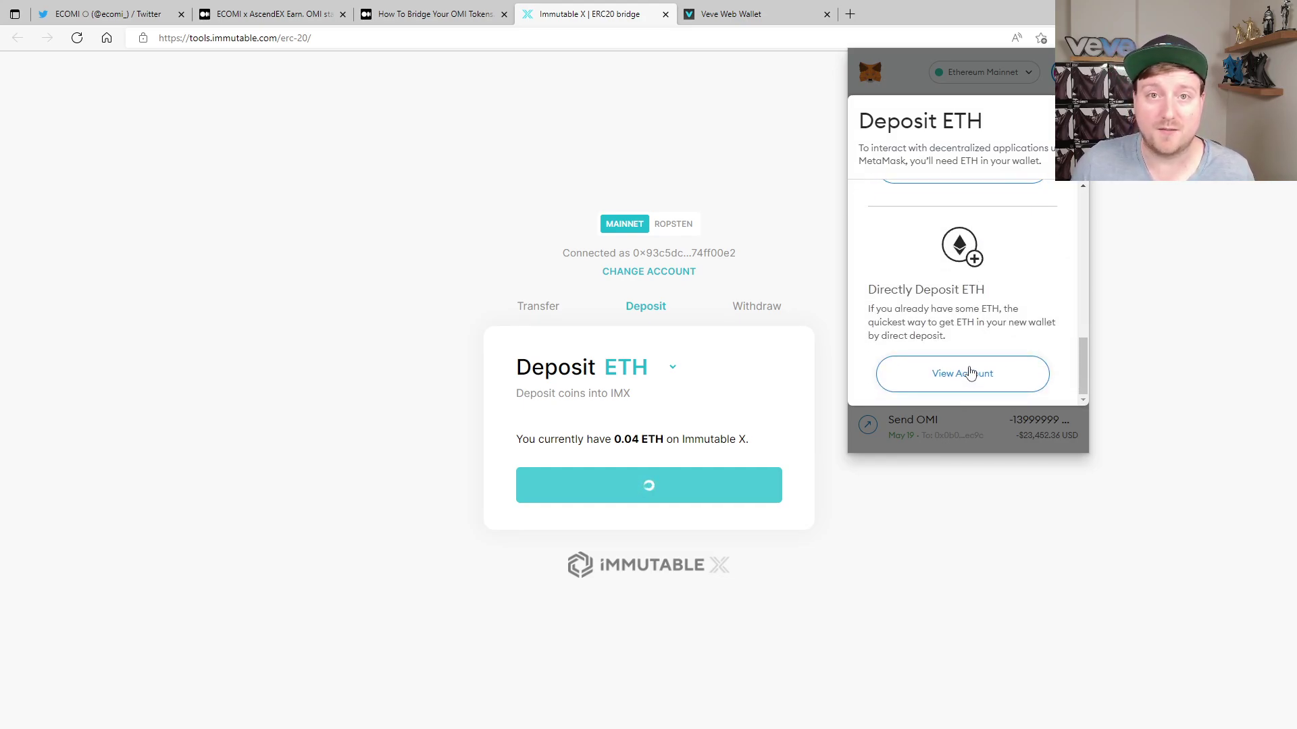
{"action": "scroll", "coordinate": [1022, 254], "scroll_direction": "up", "scroll_amount": 2}
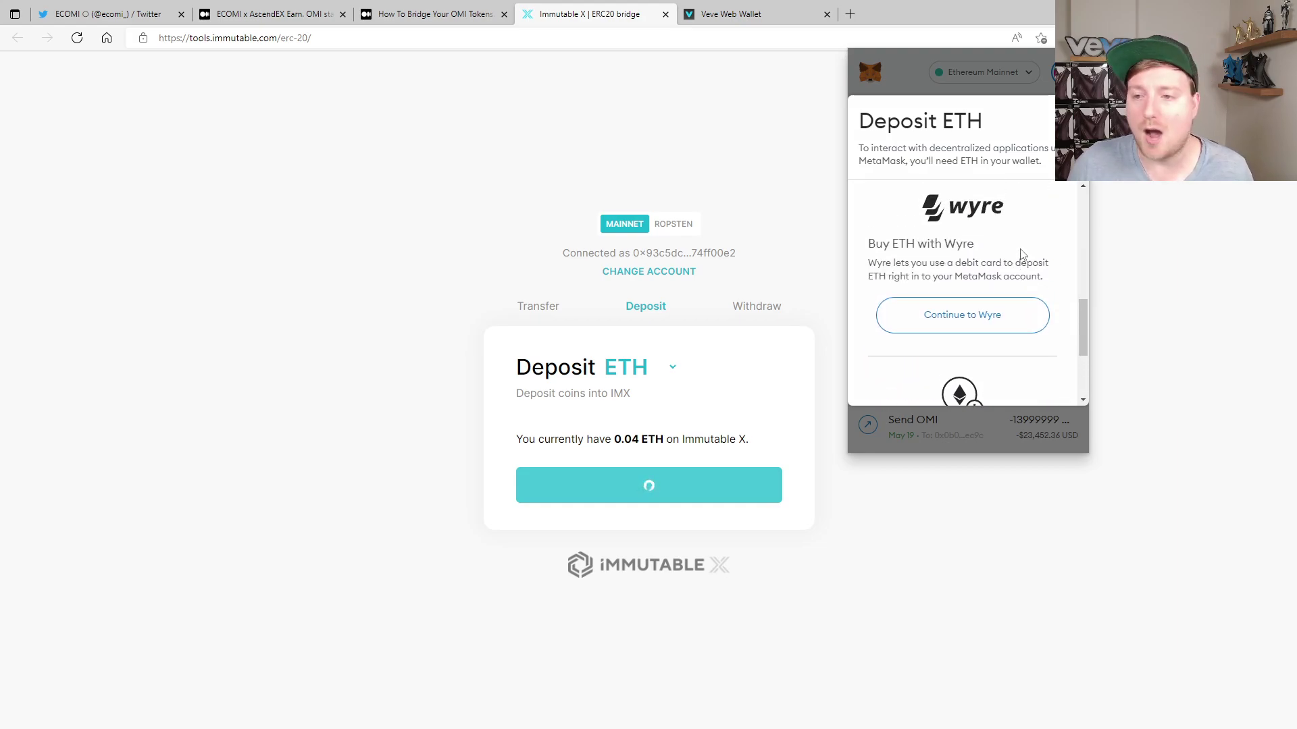
{"action": "scroll", "coordinate": [1023, 254], "scroll_direction": "up", "scroll_amount": 3}
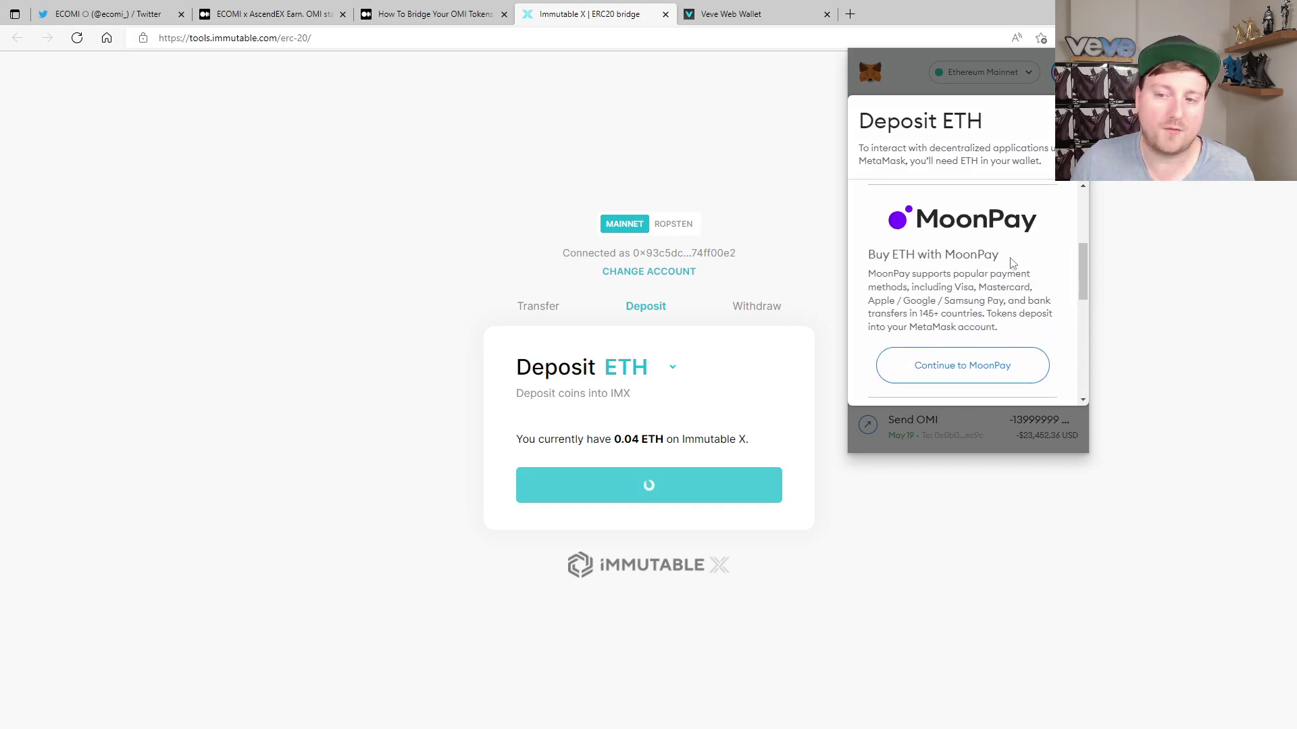
{"action": "scroll", "coordinate": [1012, 262], "scroll_direction": "up", "scroll_amount": 2}
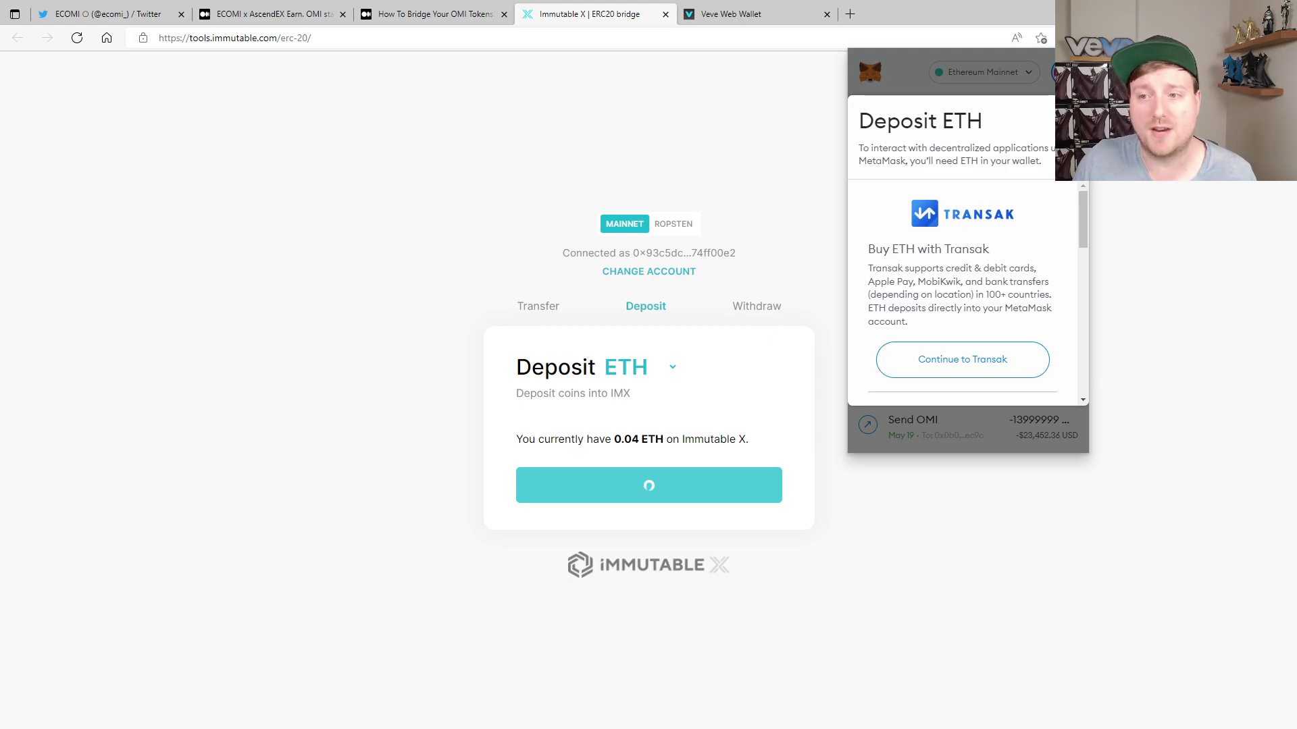
{"action": "left_click", "coordinate": [1074, 120]}
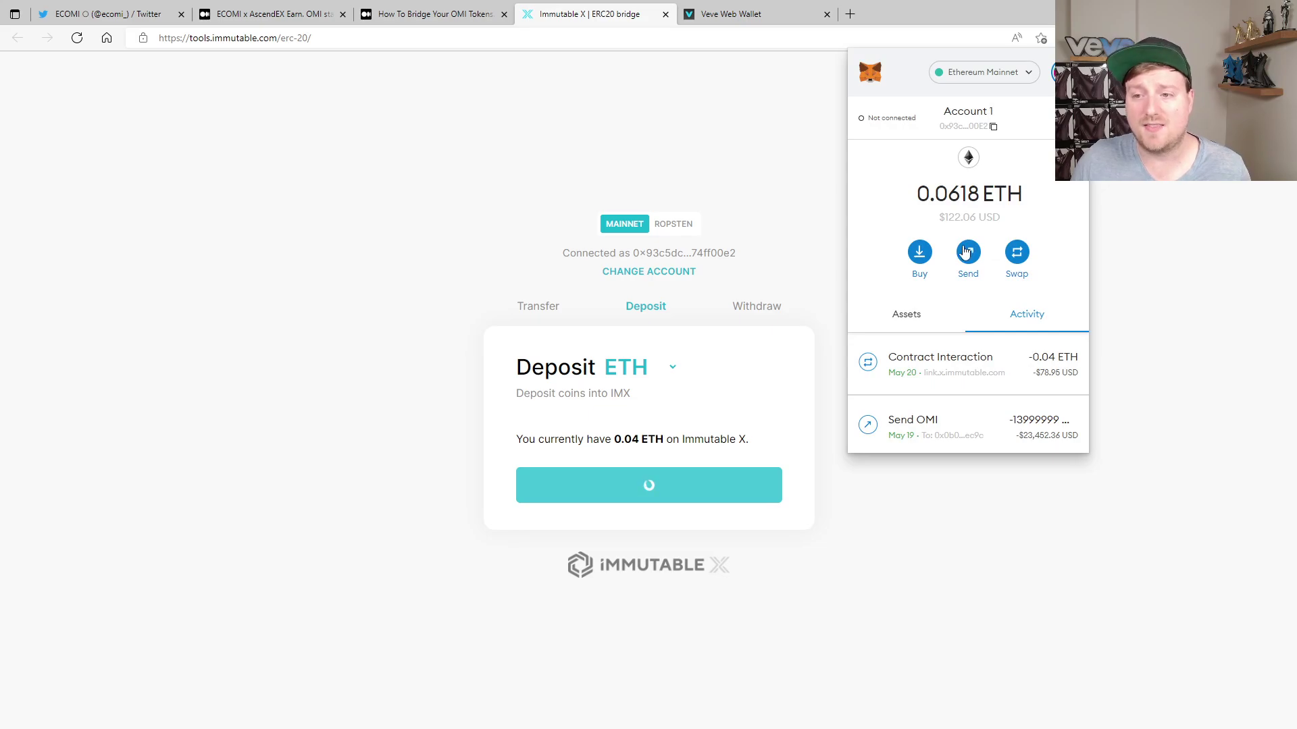
Step: View the Account 1 address and QR code through MetaMask's direct ETH deposit option, and return to the wallet overview
{"action": "left_click", "coordinate": [919, 252]}
{"action": "scroll", "coordinate": [970, 325], "scroll_direction": "down", "scroll_amount": 5}
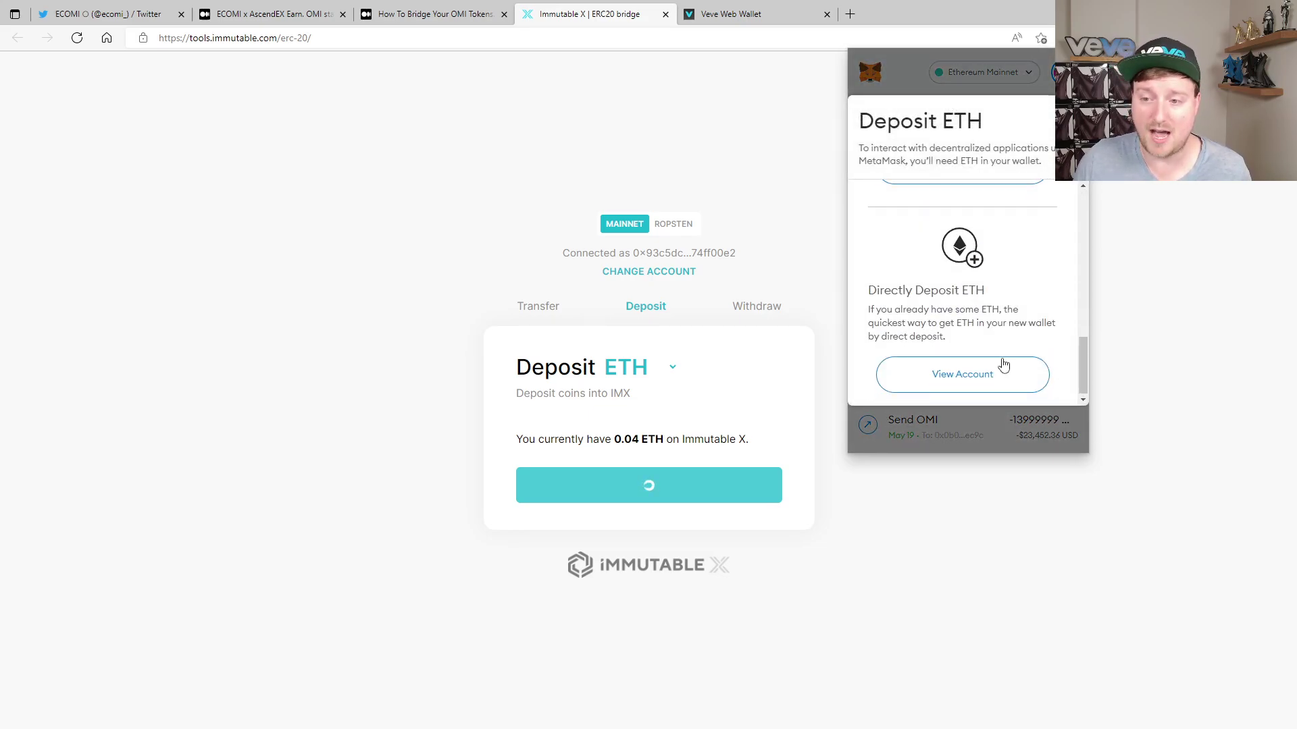
{"action": "left_click", "coordinate": [974, 376]}
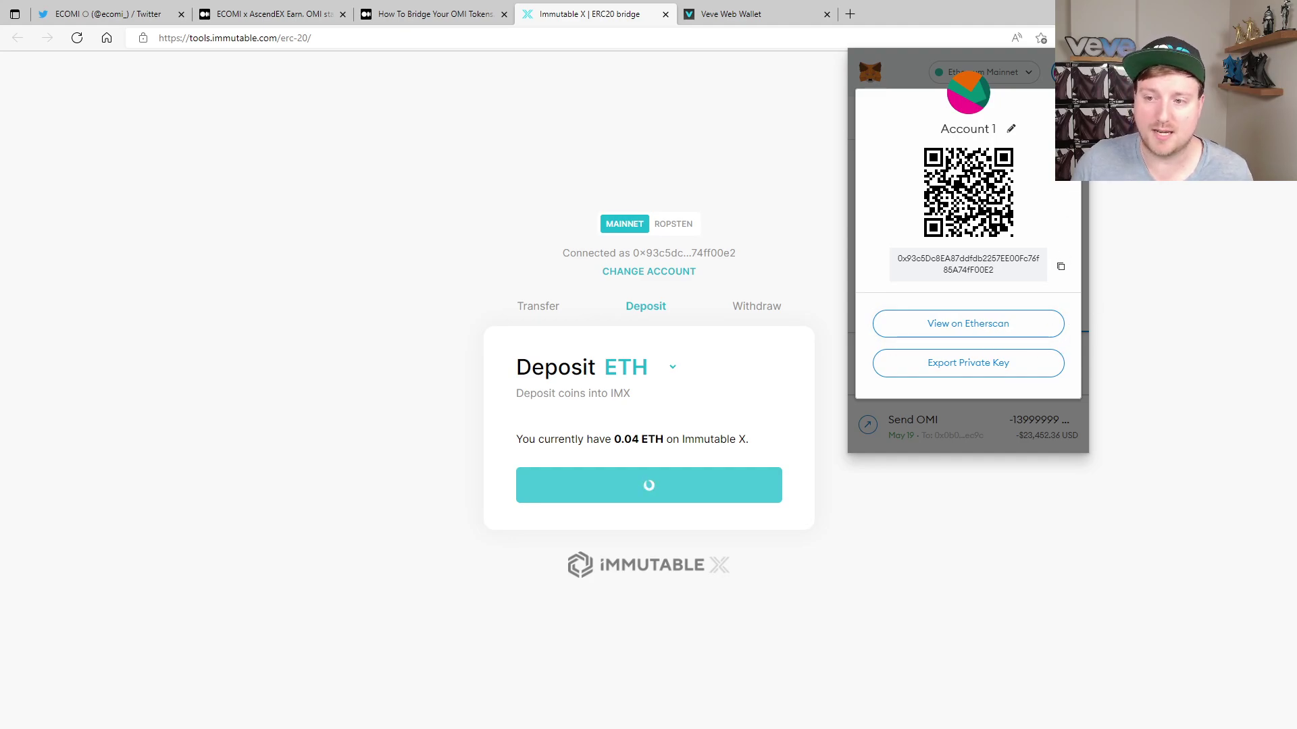
{"action": "left_click", "coordinate": [1068, 103]}
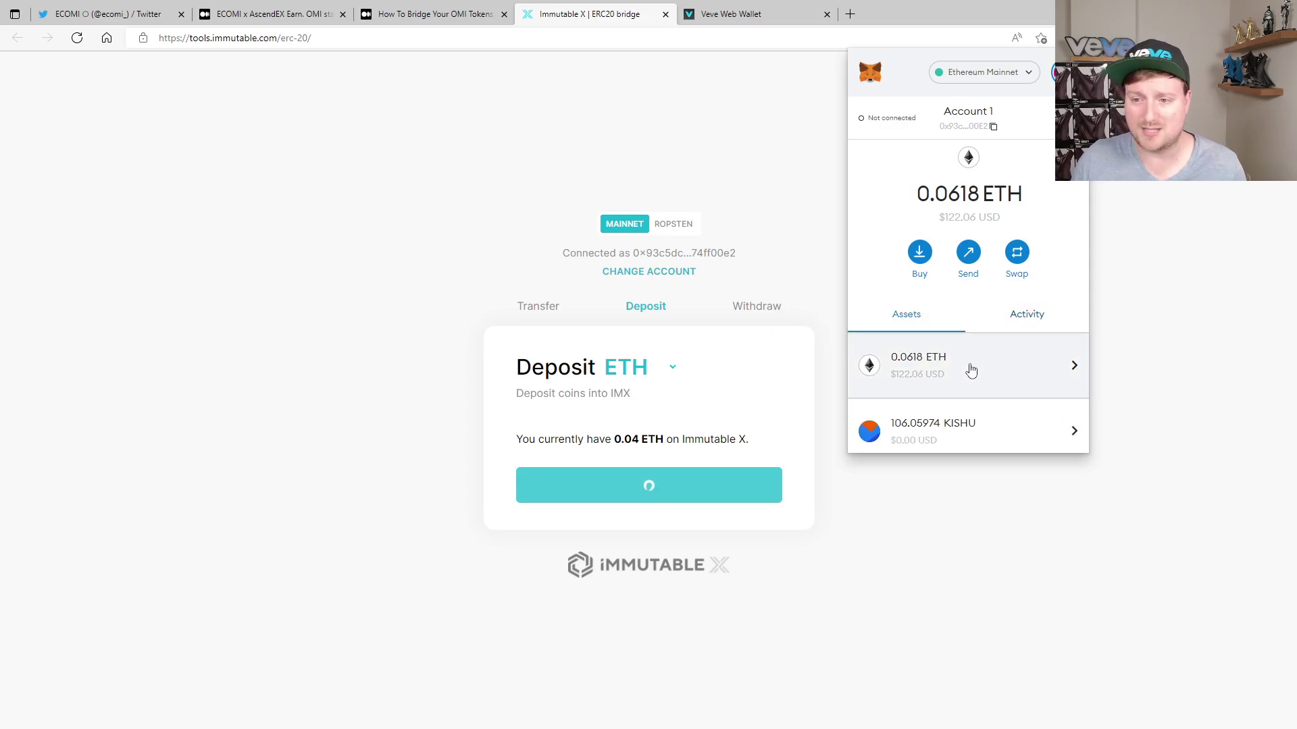
Step: View the ETH transaction history of Account 1 in MetaMask and close the wallet
{"action": "left_click", "coordinate": [964, 379]}
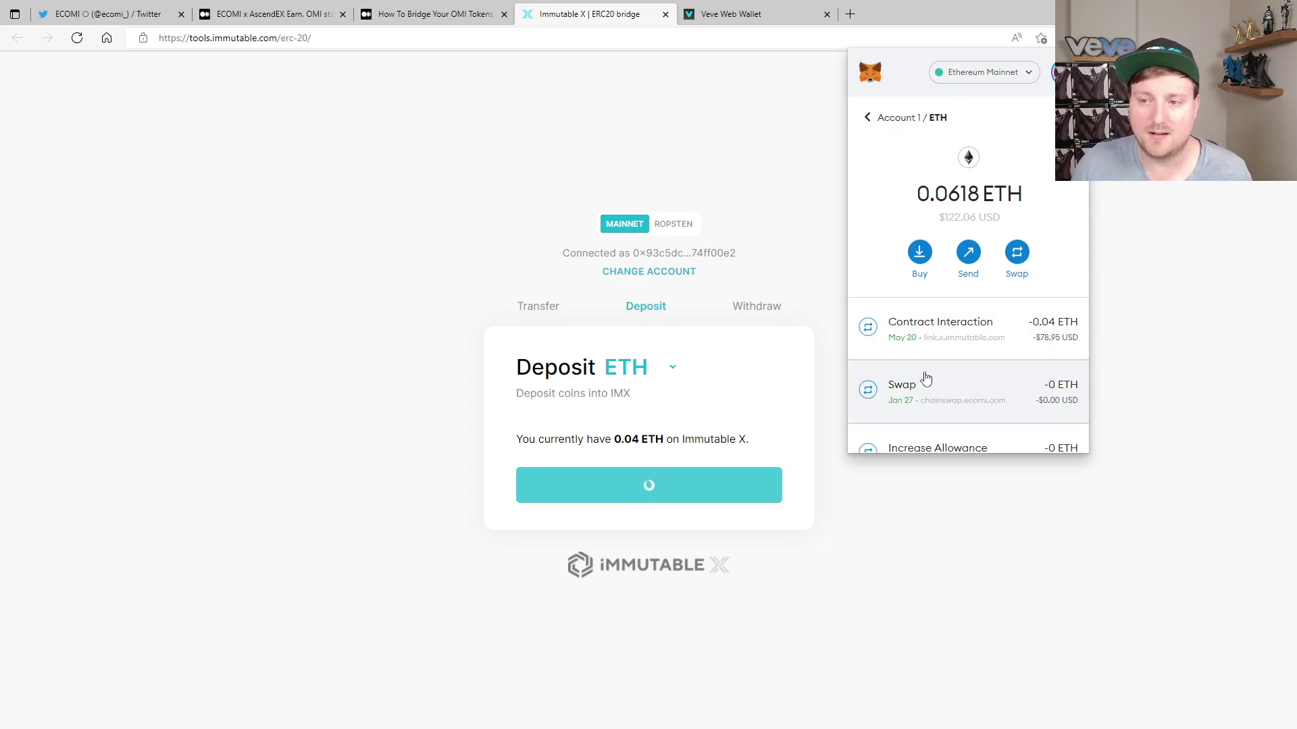
{"action": "left_click", "coordinate": [712, 144]}
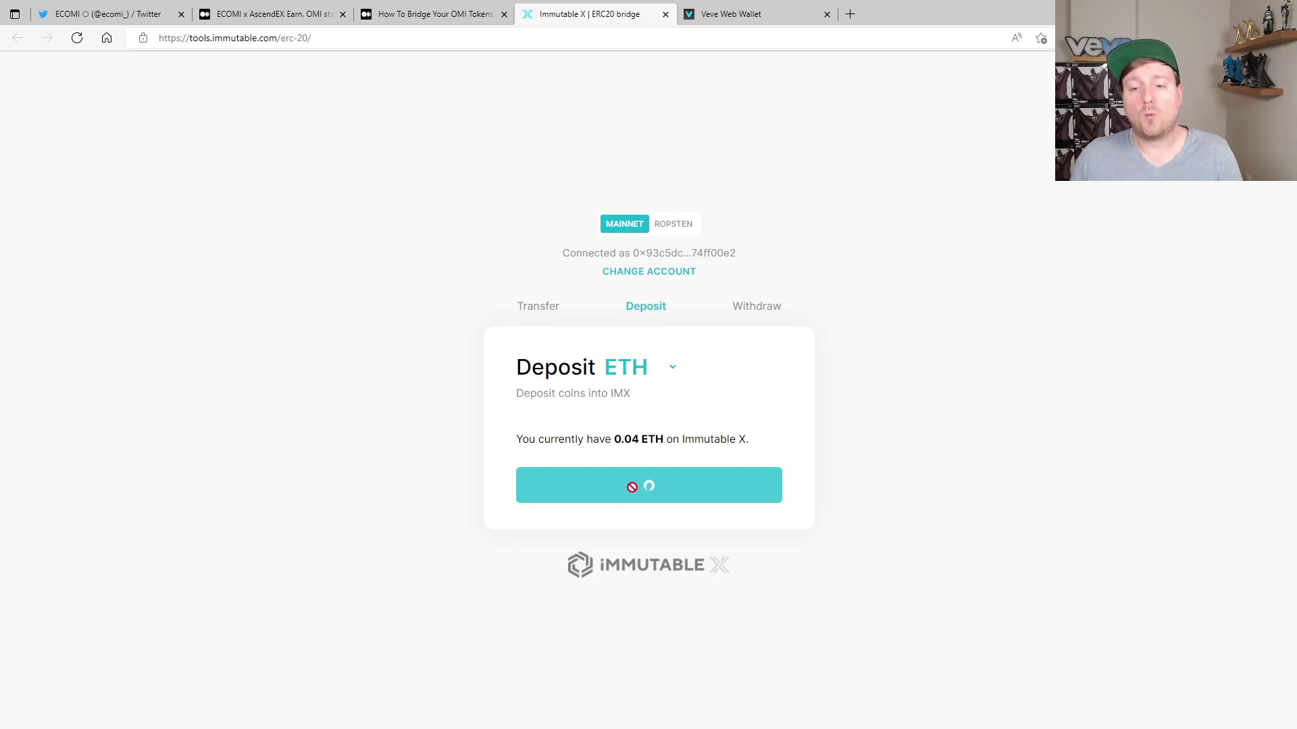
Step: Try to deposit 0.01 ETH through the Immutable X bridge, continuing as far as the MetaMask transaction request
{"action": "left_click", "coordinate": [533, 307]}
{"action": "left_click", "coordinate": [641, 306]}
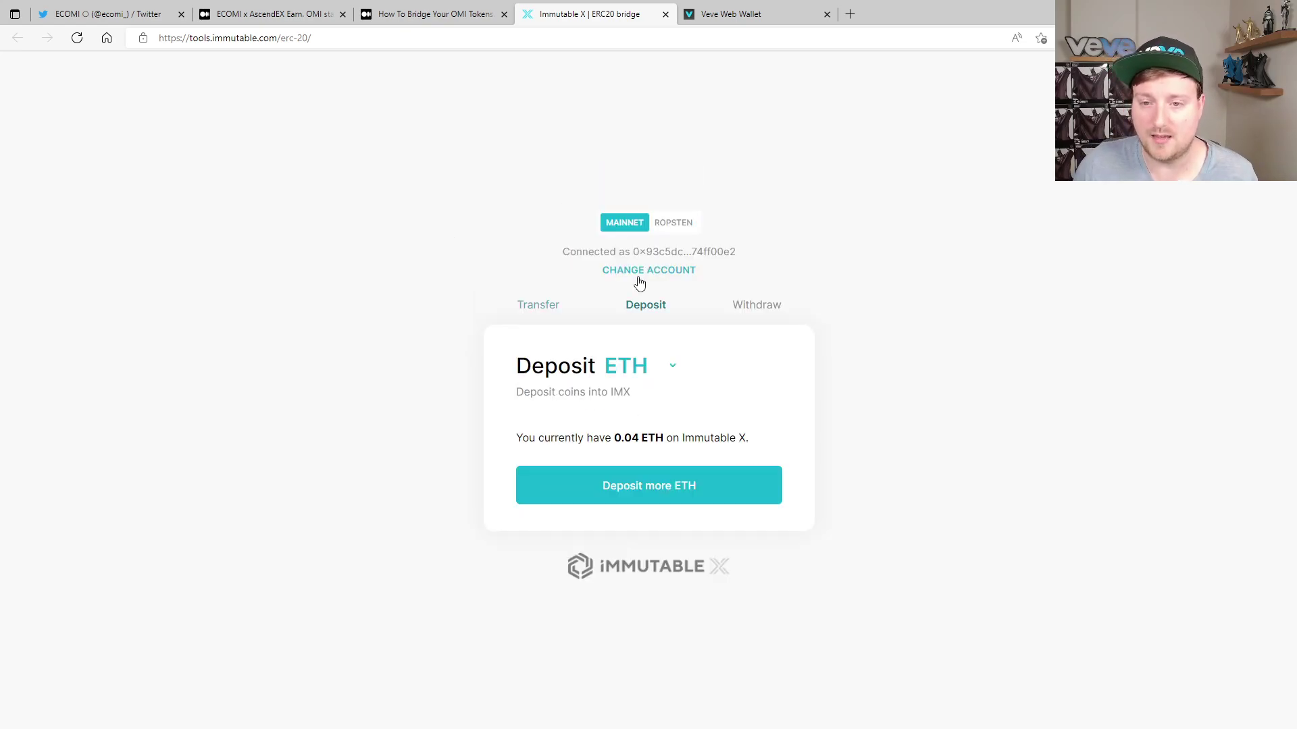
{"action": "left_click", "coordinate": [616, 489]}
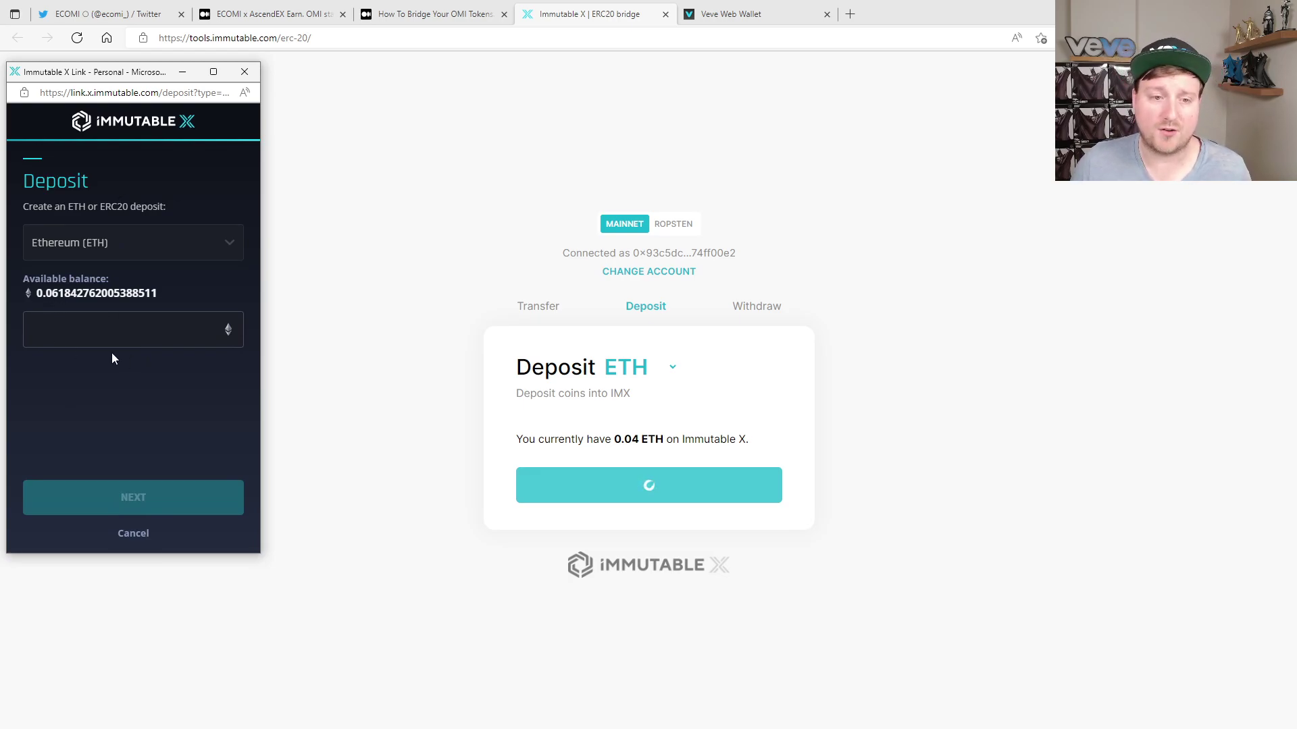
{"action": "left_click", "coordinate": [106, 332]}
{"action": "type", "text": "0.1"}
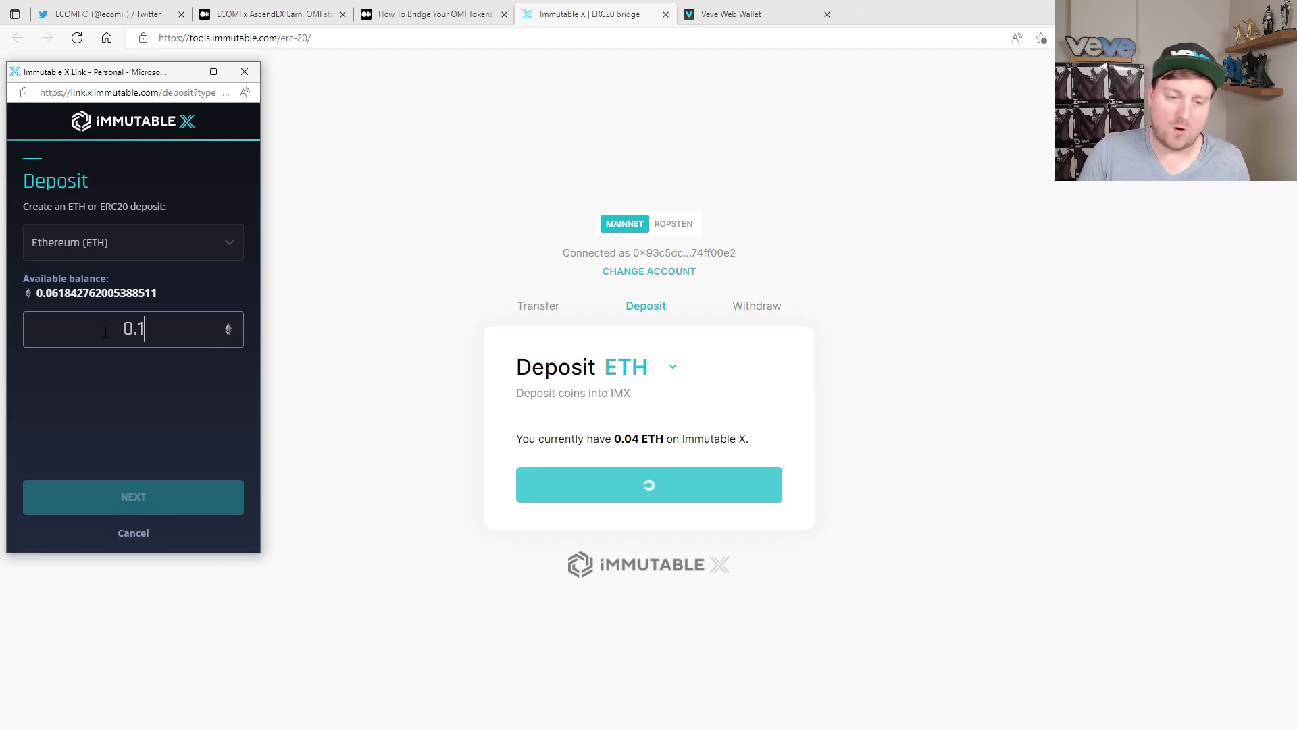
{"action": "key", "text": "BackSpace"}
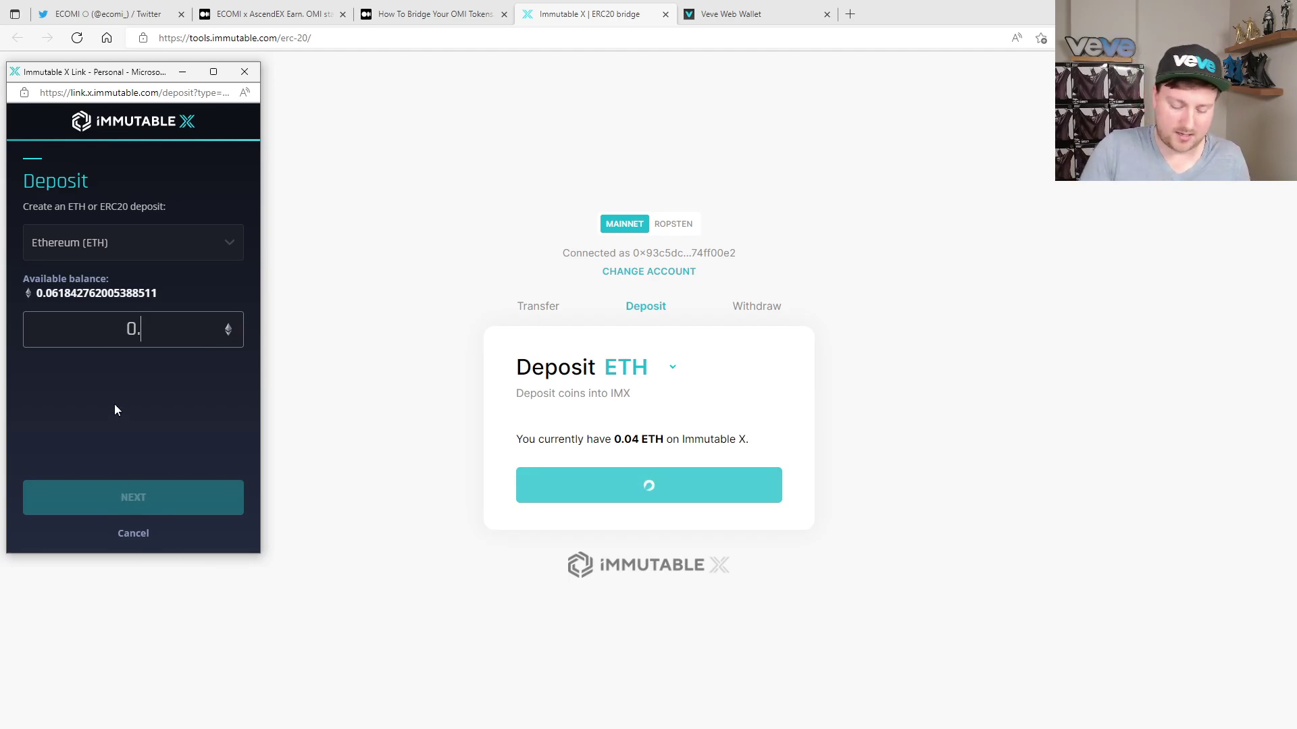
{"action": "type", "text": "01"}
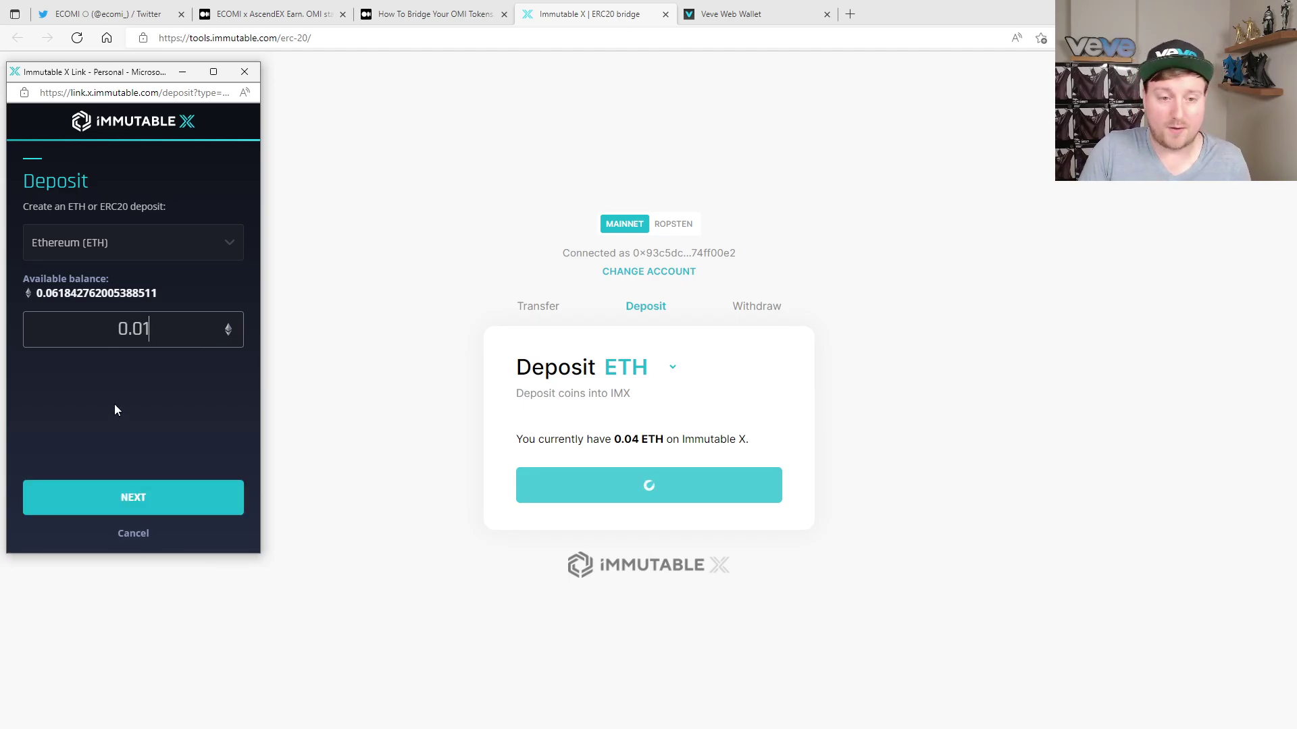
{"action": "left_click", "coordinate": [148, 500]}
{"action": "left_click", "coordinate": [146, 499]}
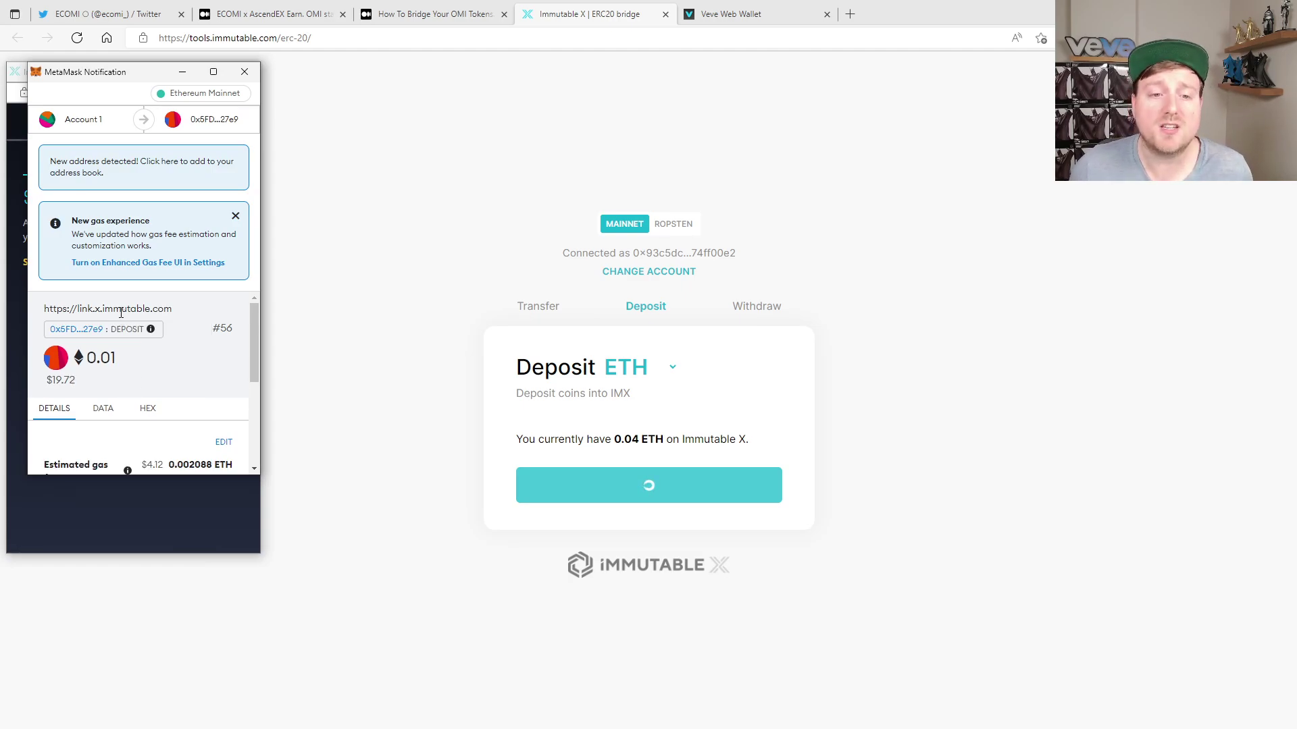
Step: Review the deposit amount, estimated gas fee and total in the MetaMask transaction request
{"action": "scroll", "coordinate": [121, 309], "scroll_direction": "down", "scroll_amount": 1}
{"action": "scroll", "coordinate": [120, 309], "scroll_direction": "down", "scroll_amount": 4}
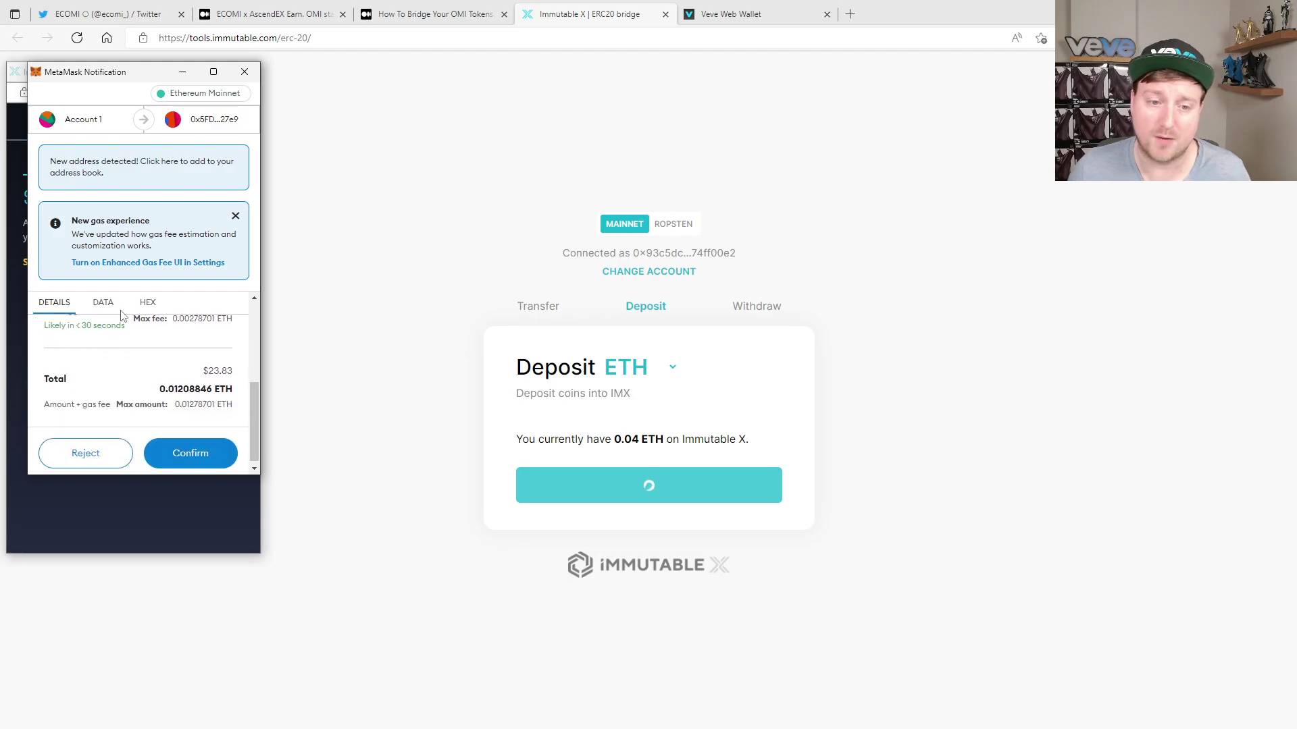
{"action": "scroll", "coordinate": [130, 345], "scroll_direction": "up", "scroll_amount": 1}
{"action": "scroll", "coordinate": [130, 344], "scroll_direction": "up", "scroll_amount": 5}
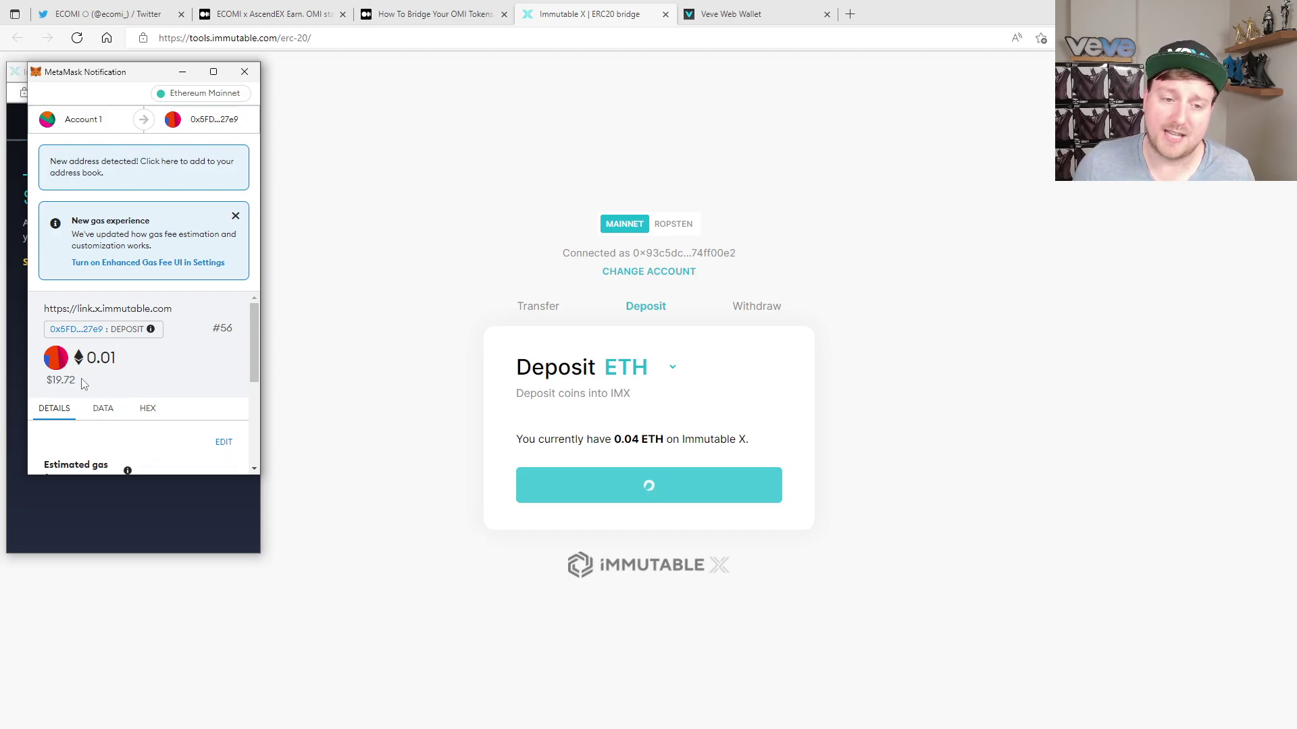
{"action": "scroll", "coordinate": [108, 382], "scroll_direction": "down", "scroll_amount": 2}
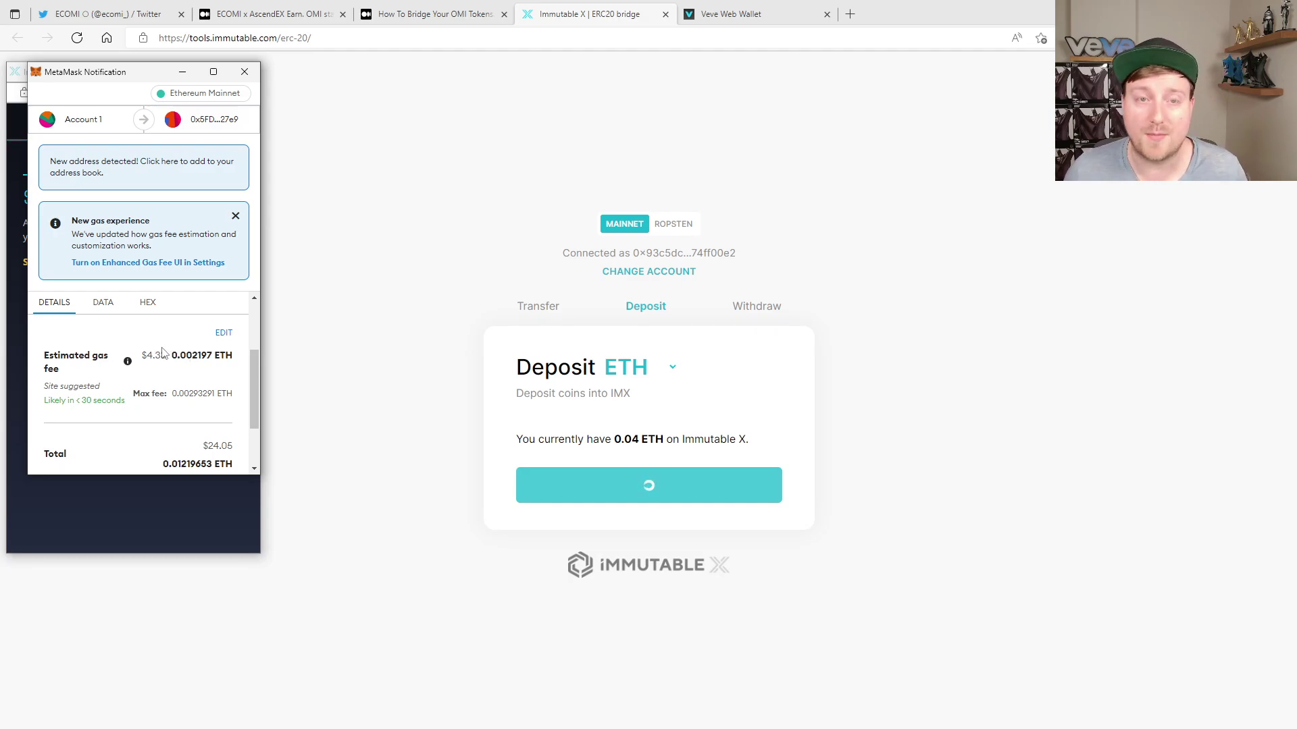
{"action": "scroll", "coordinate": [162, 351], "scroll_direction": "down", "scroll_amount": 2}
{"action": "scroll", "coordinate": [164, 344], "scroll_direction": "up", "scroll_amount": 1}
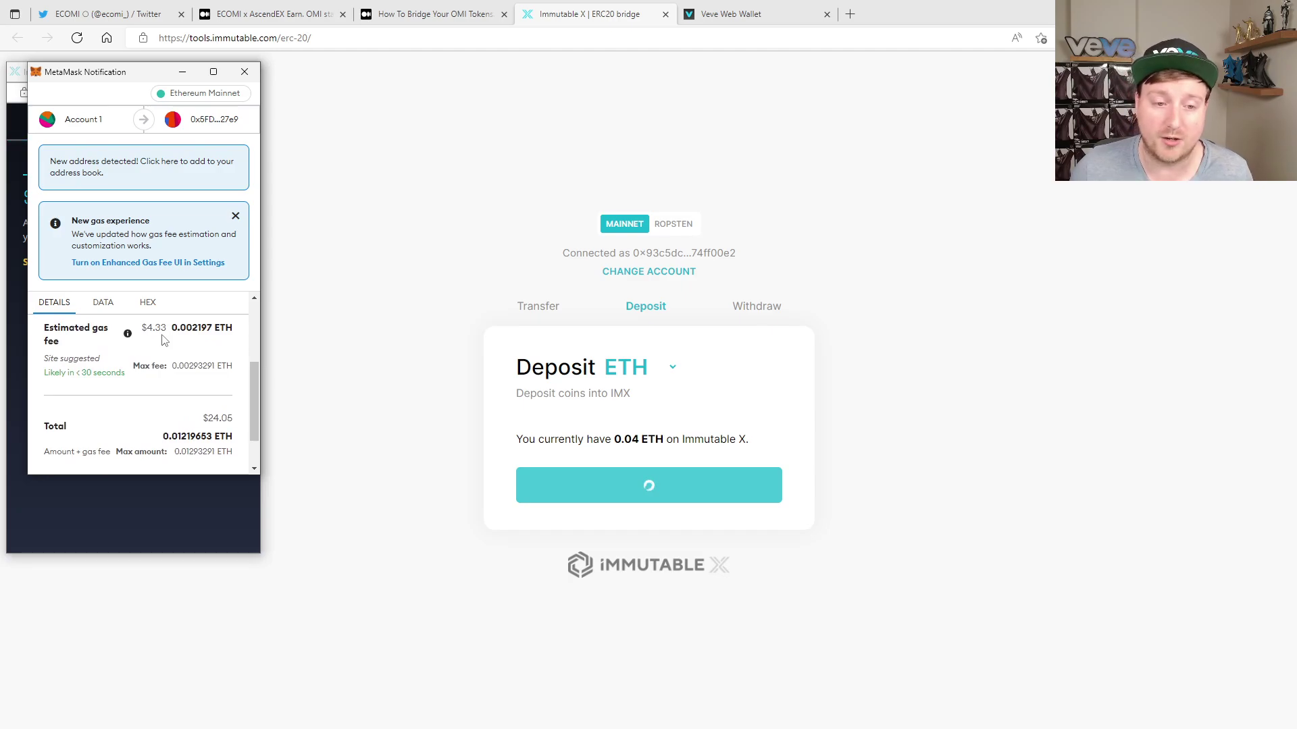
{"action": "scroll", "coordinate": [164, 344], "scroll_direction": "down", "scroll_amount": 2}
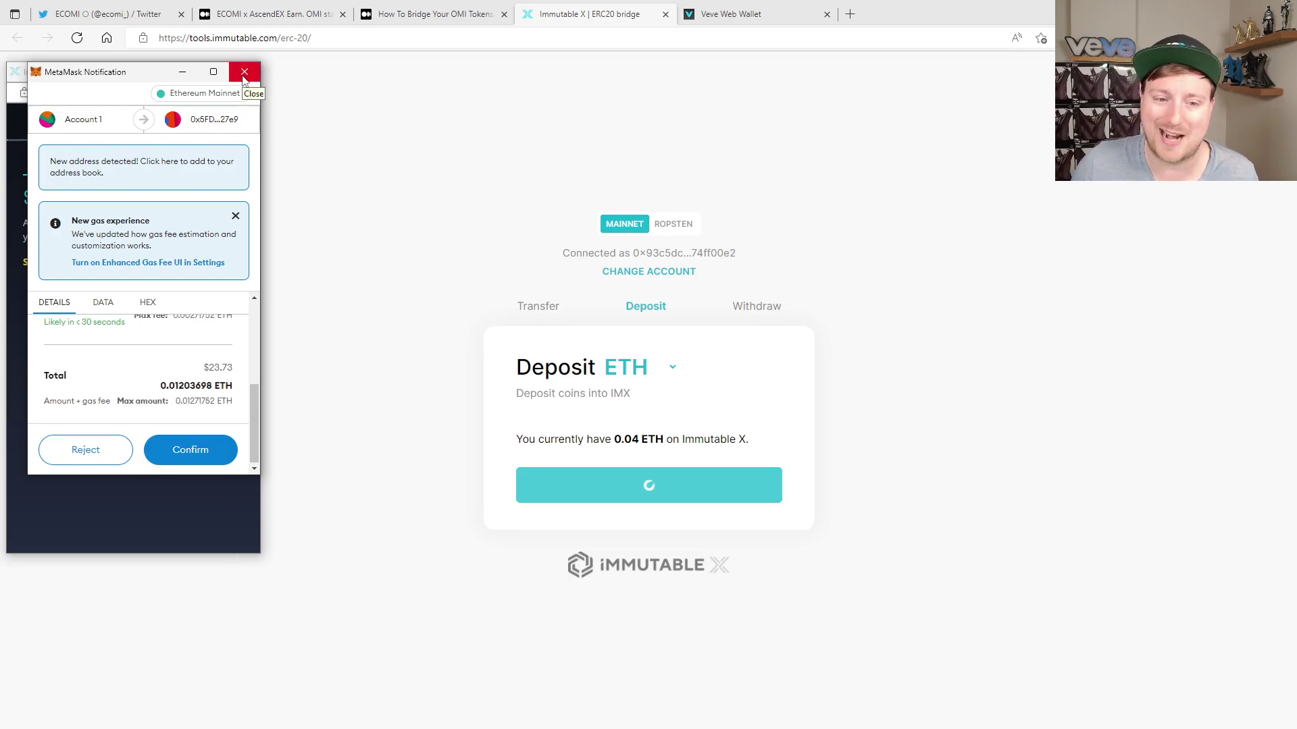
Step: Abandon the 0.01 ETH deposit without approving it and return to the bridge's ETH deposit page
{"action": "left_click", "coordinate": [244, 75]}
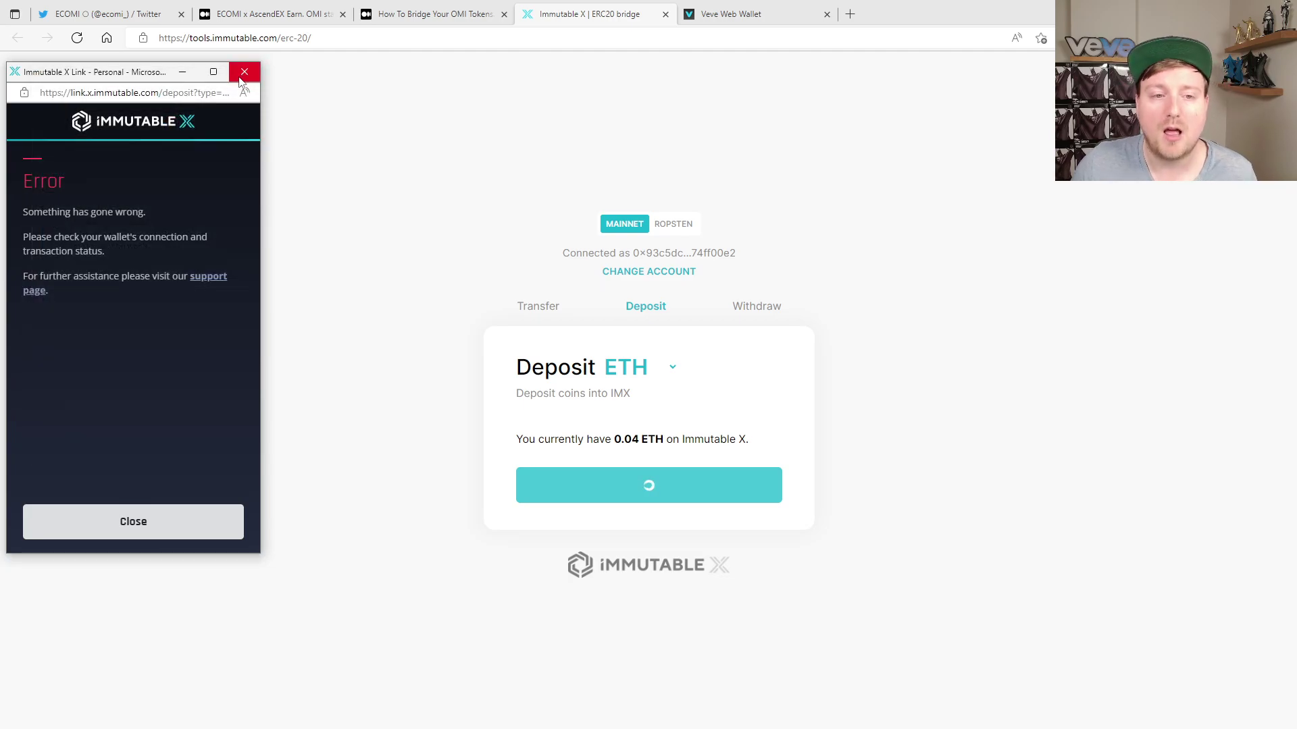
{"action": "left_click", "coordinate": [244, 74]}
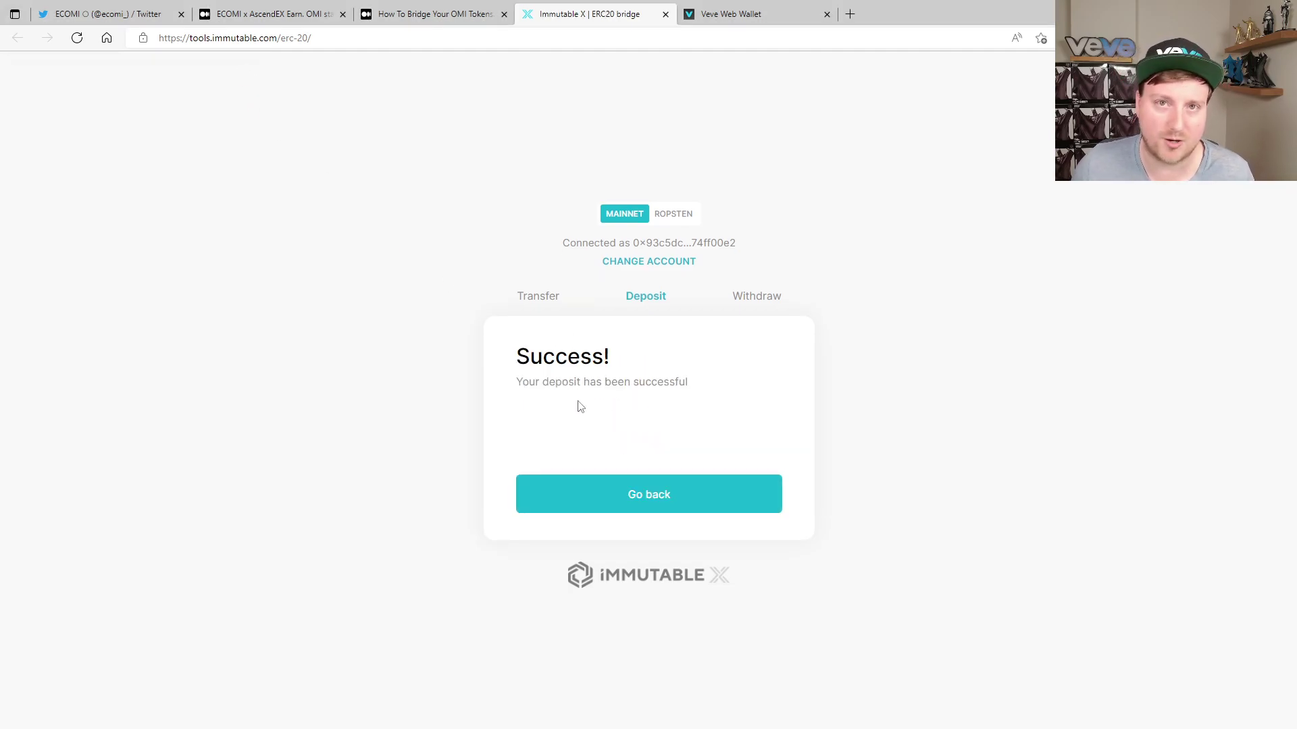
{"action": "left_click", "coordinate": [606, 493]}
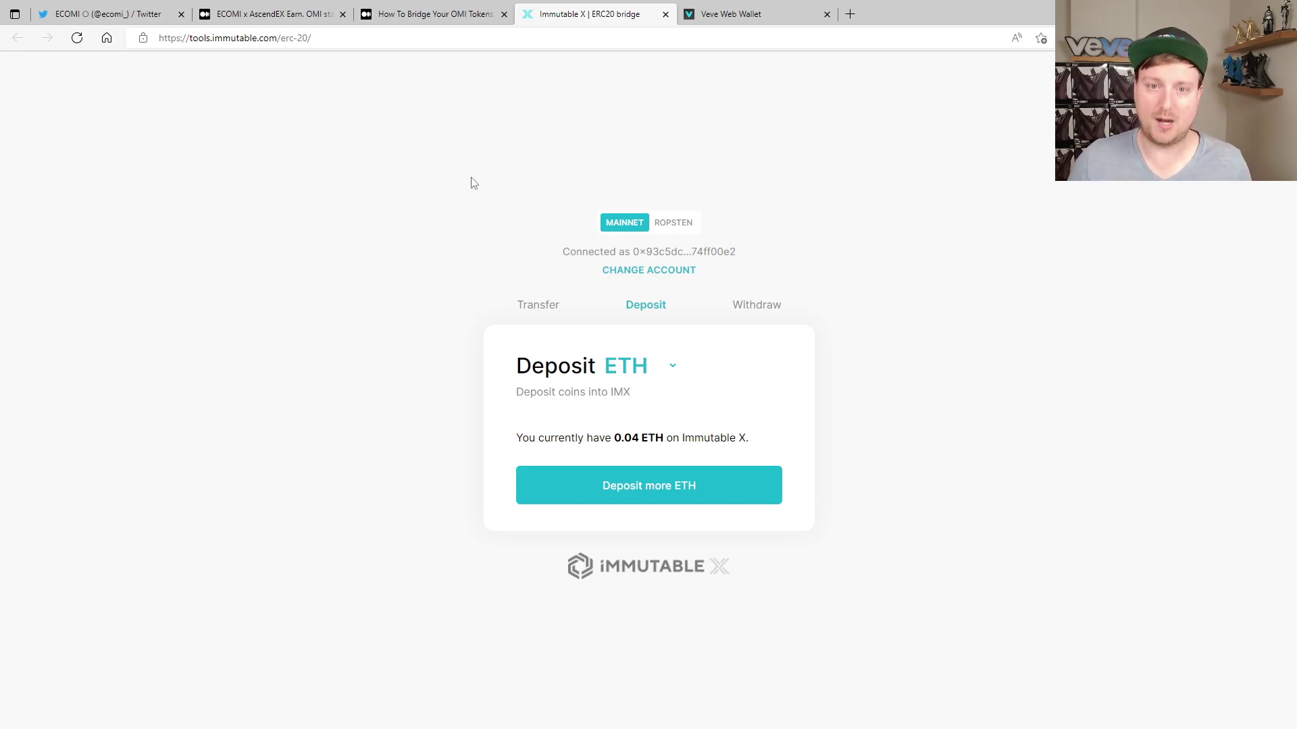
Step: Read section 7.1 of the OMI bridging guide on gas fees, recommended ETH amounts and the first steps for bridging ETH to layer 2
{"action": "left_click", "coordinate": [442, 17]}
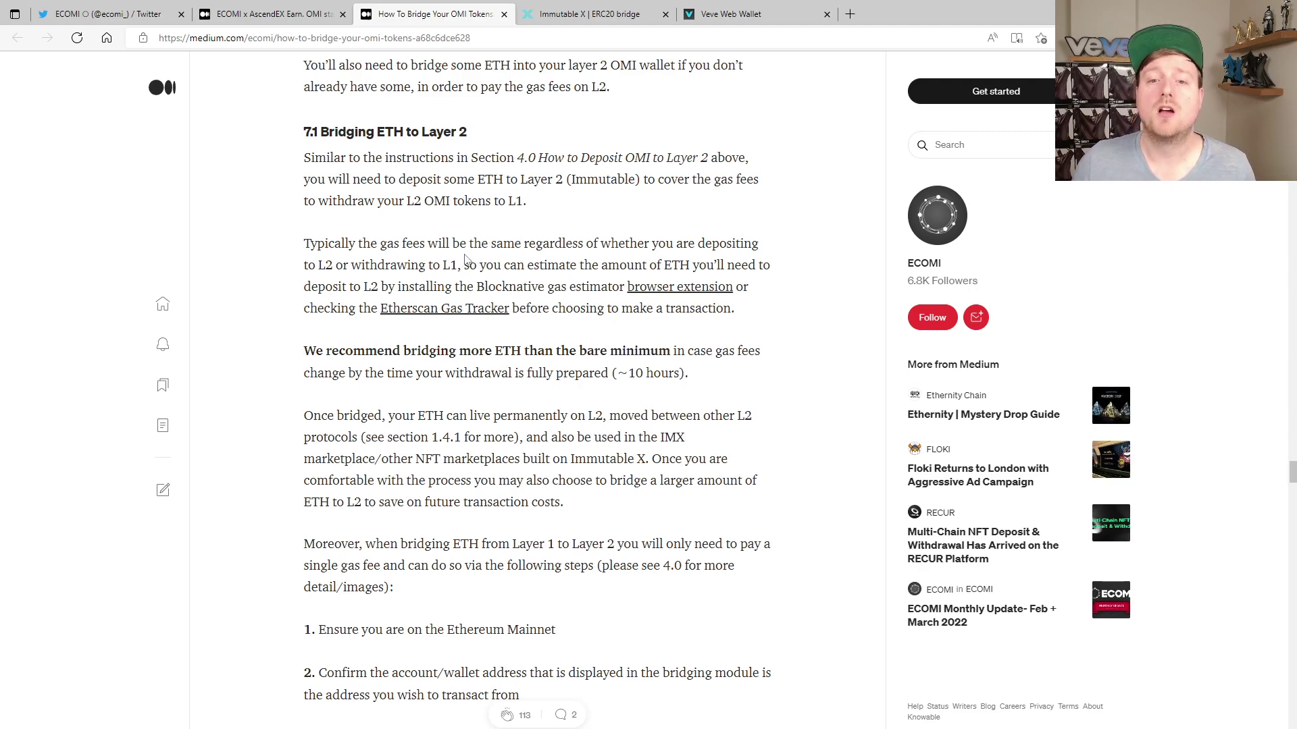
{"action": "scroll", "coordinate": [465, 260], "scroll_direction": "down", "scroll_amount": 3}
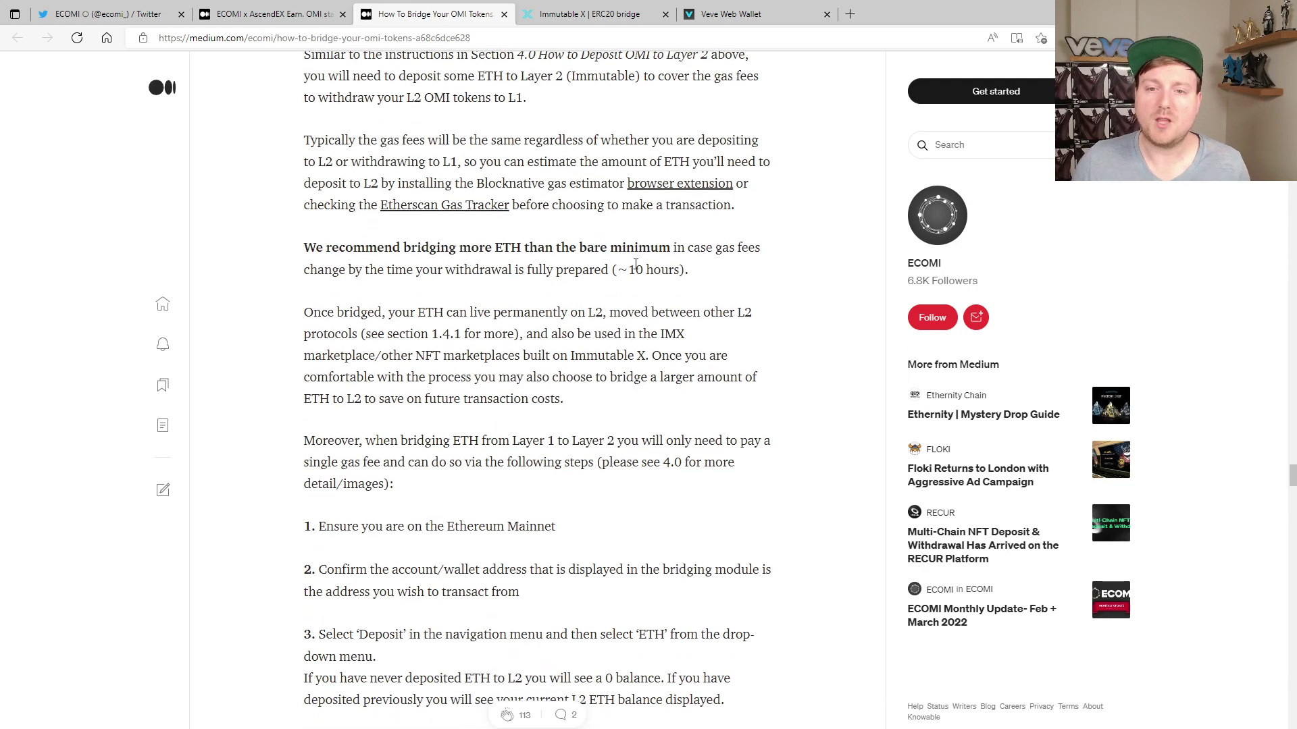
{"action": "scroll", "coordinate": [636, 271], "scroll_direction": "down", "scroll_amount": 3}
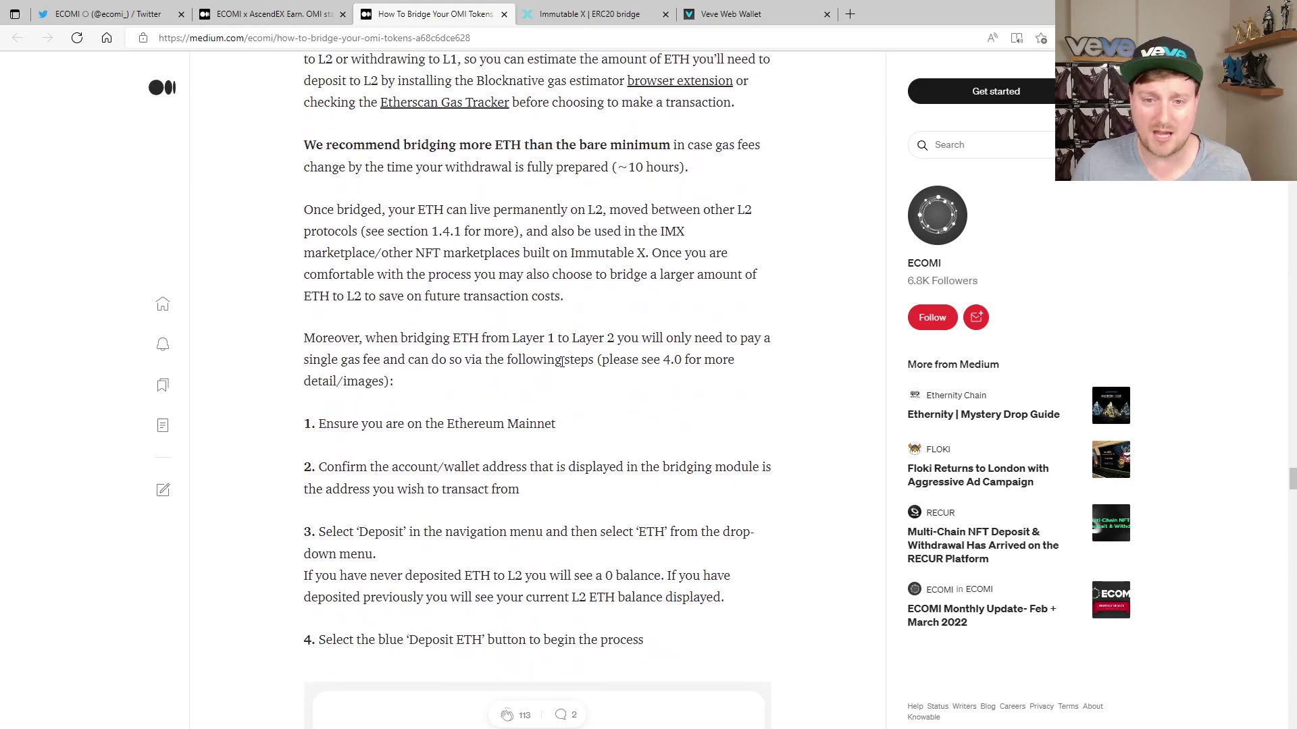
{"action": "scroll", "coordinate": [506, 351], "scroll_direction": "down", "scroll_amount": 3}
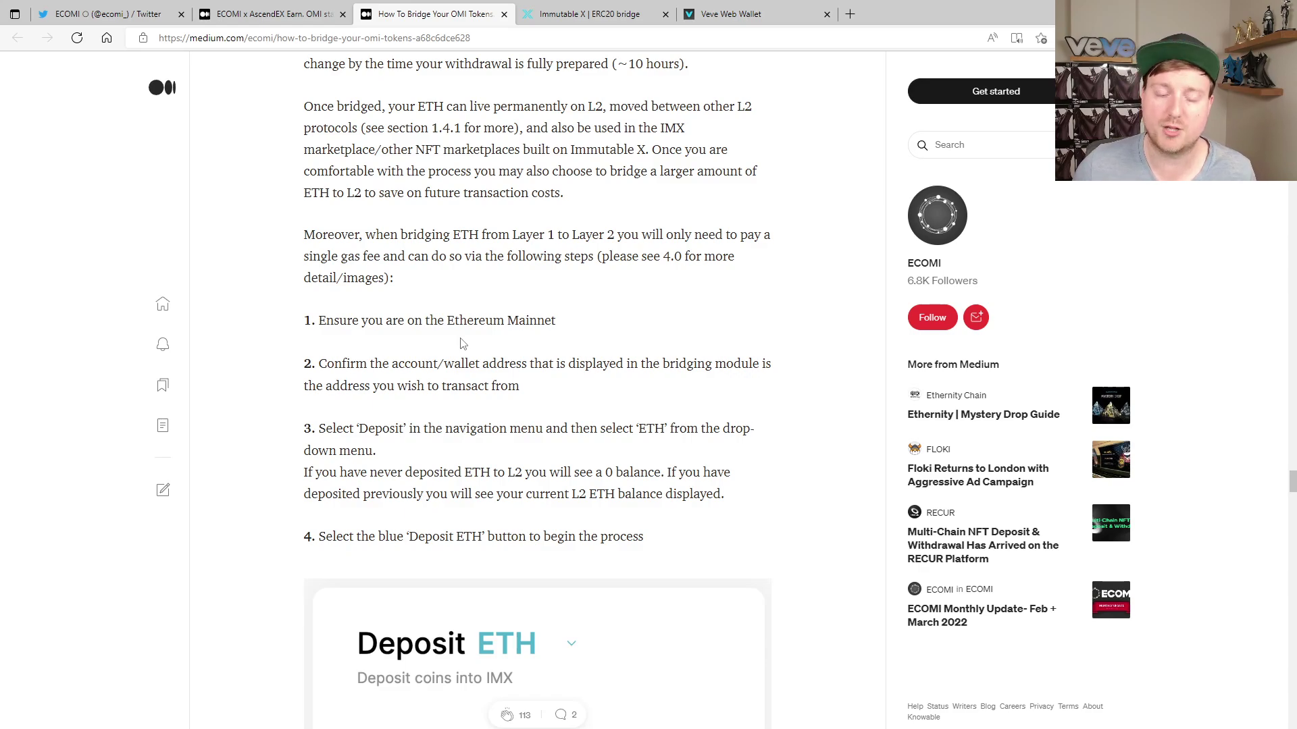
{"action": "scroll", "coordinate": [527, 346], "scroll_direction": "down", "scroll_amount": 2}
{"action": "scroll", "coordinate": [527, 347], "scroll_direction": "up", "scroll_amount": 2}
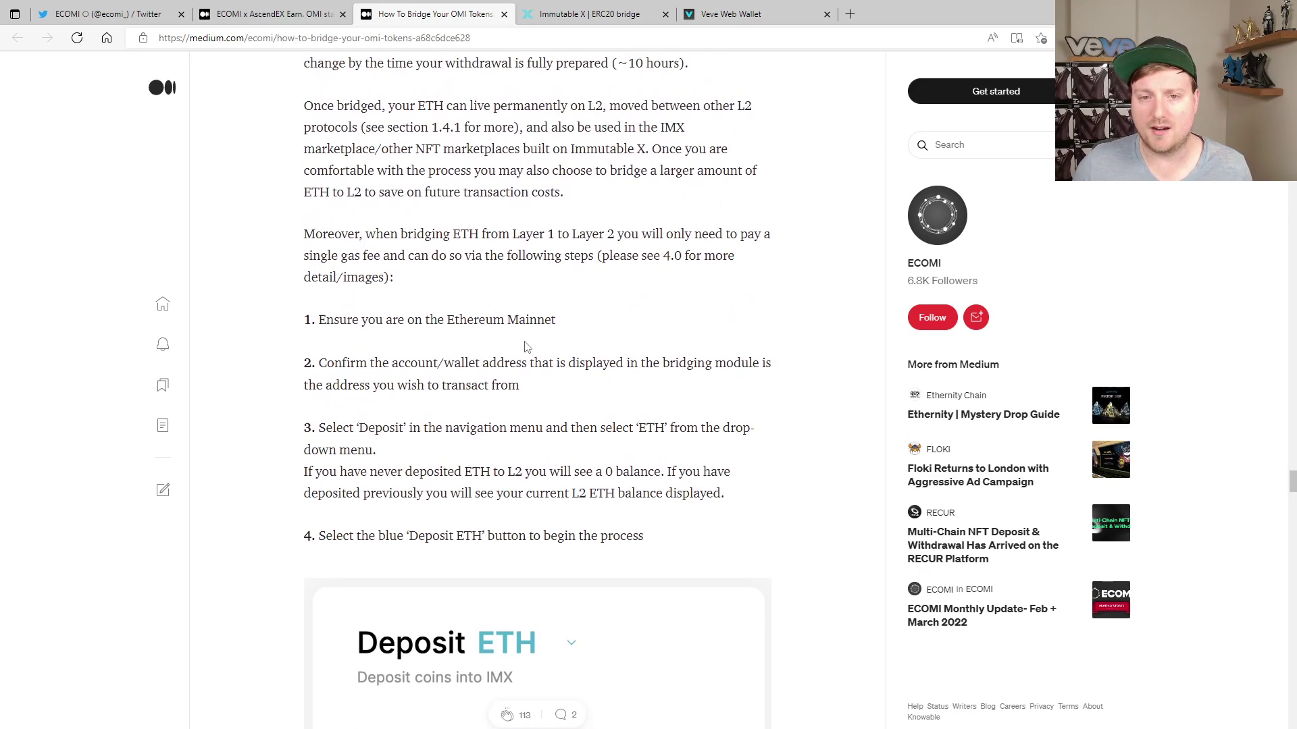
{"action": "scroll", "coordinate": [527, 347], "scroll_direction": "up", "scroll_amount": 2}
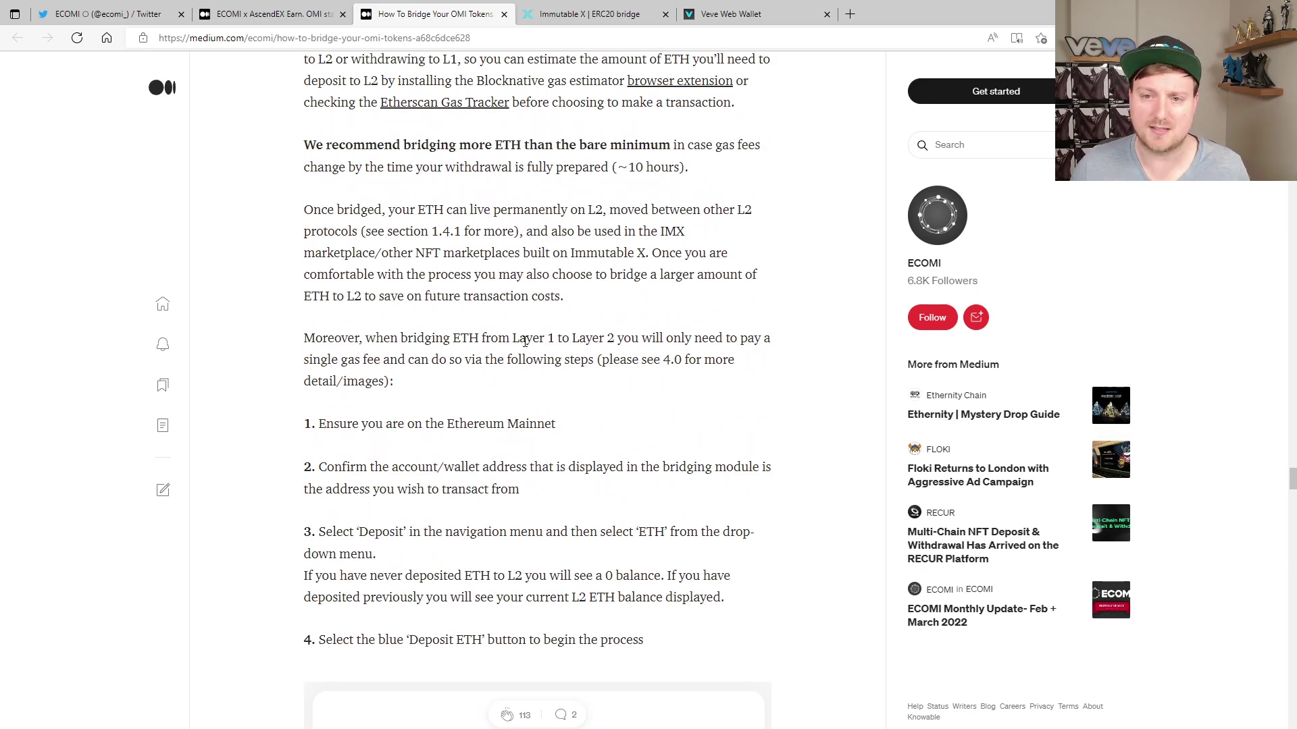
{"action": "scroll", "coordinate": [525, 341], "scroll_direction": "down", "scroll_amount": 4}
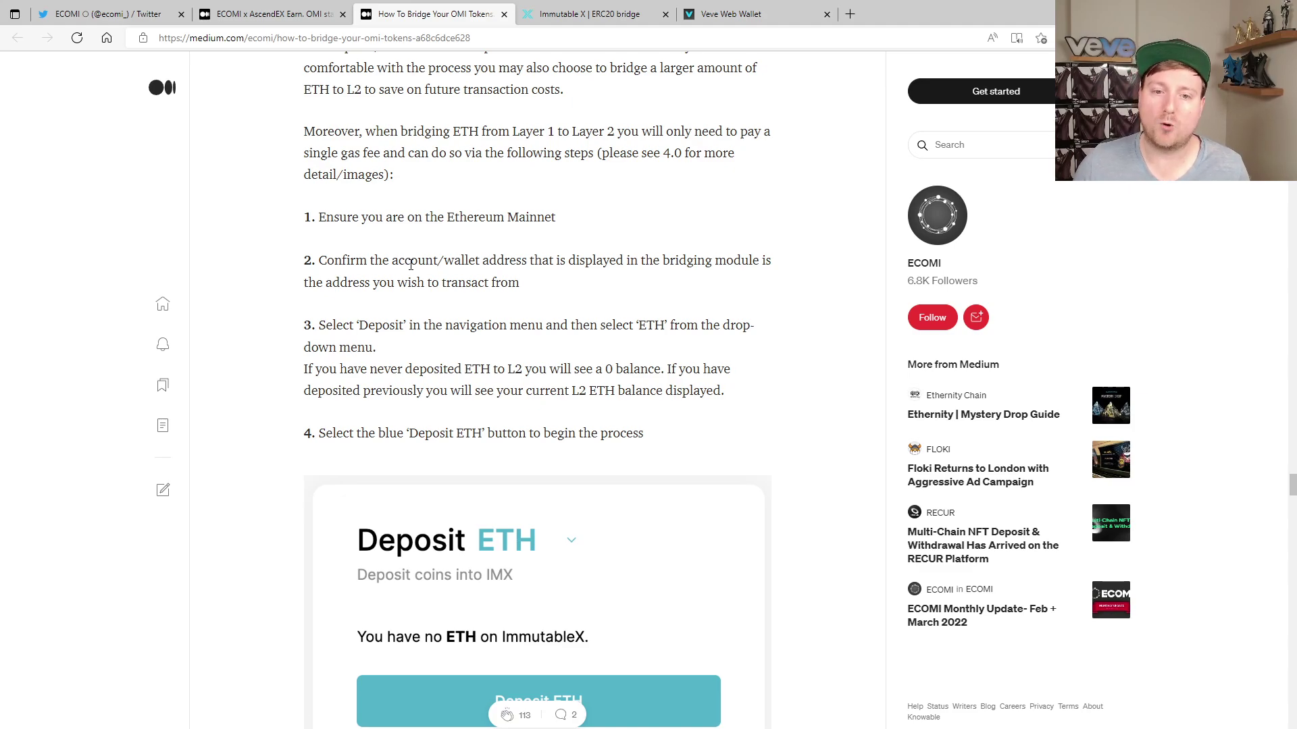
Step: Check the network selected in MetaMask and compare the Account 1 address with the one connected to the Immutable X bridge
{"action": "left_click", "coordinate": [585, 13]}
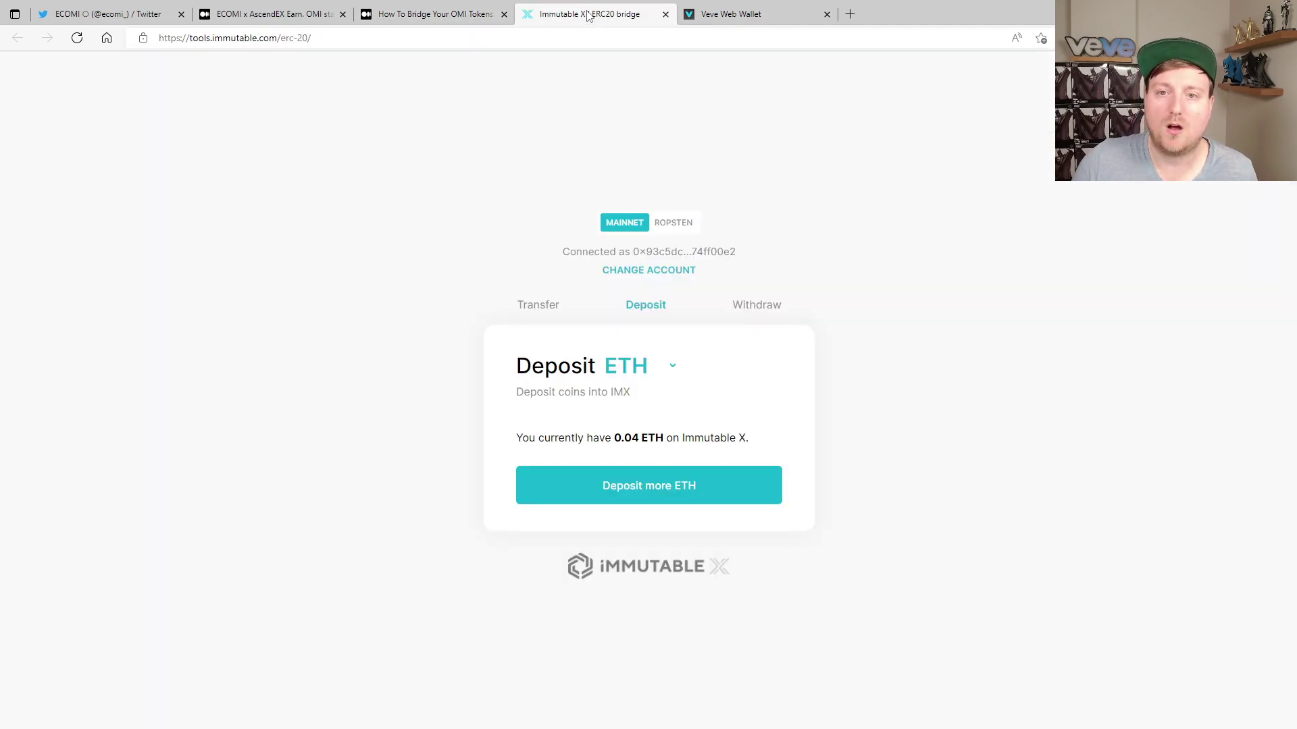
{"action": "left_click", "coordinate": [1060, 39]}
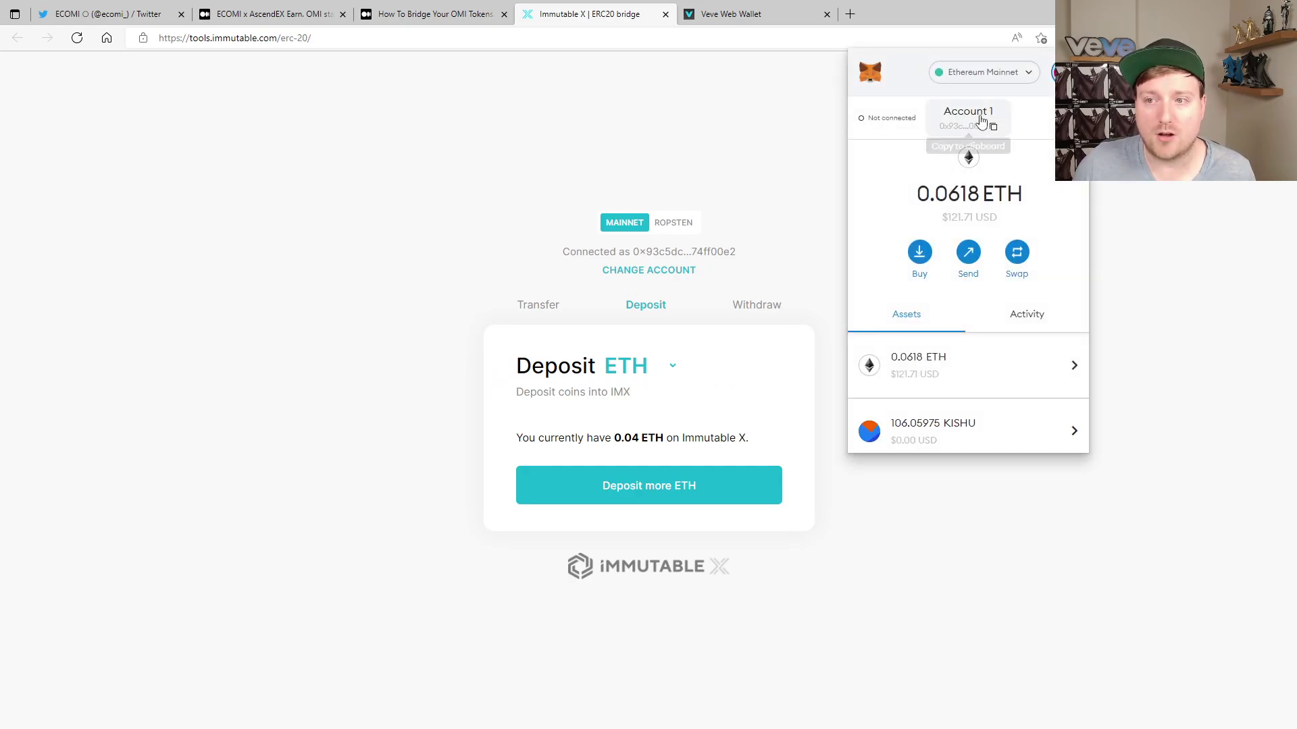
{"action": "left_click", "coordinate": [990, 82]}
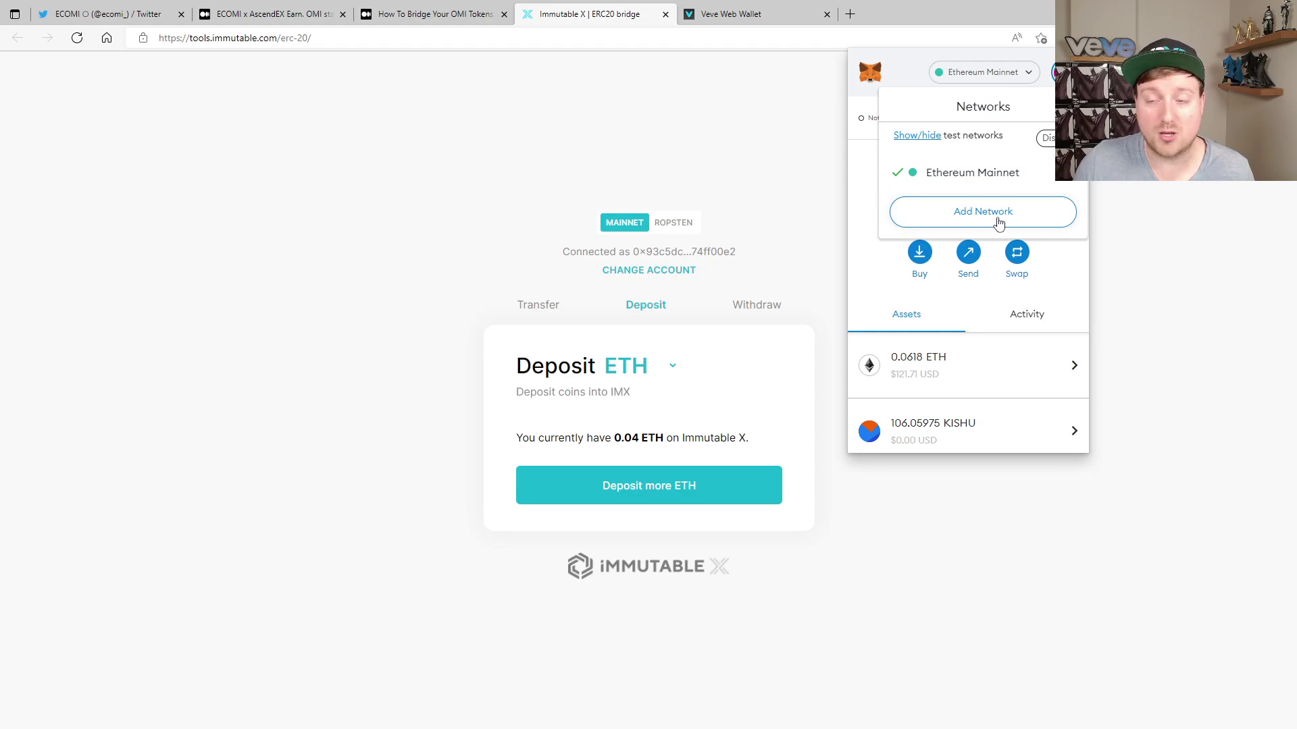
{"action": "left_click", "coordinate": [917, 79]}
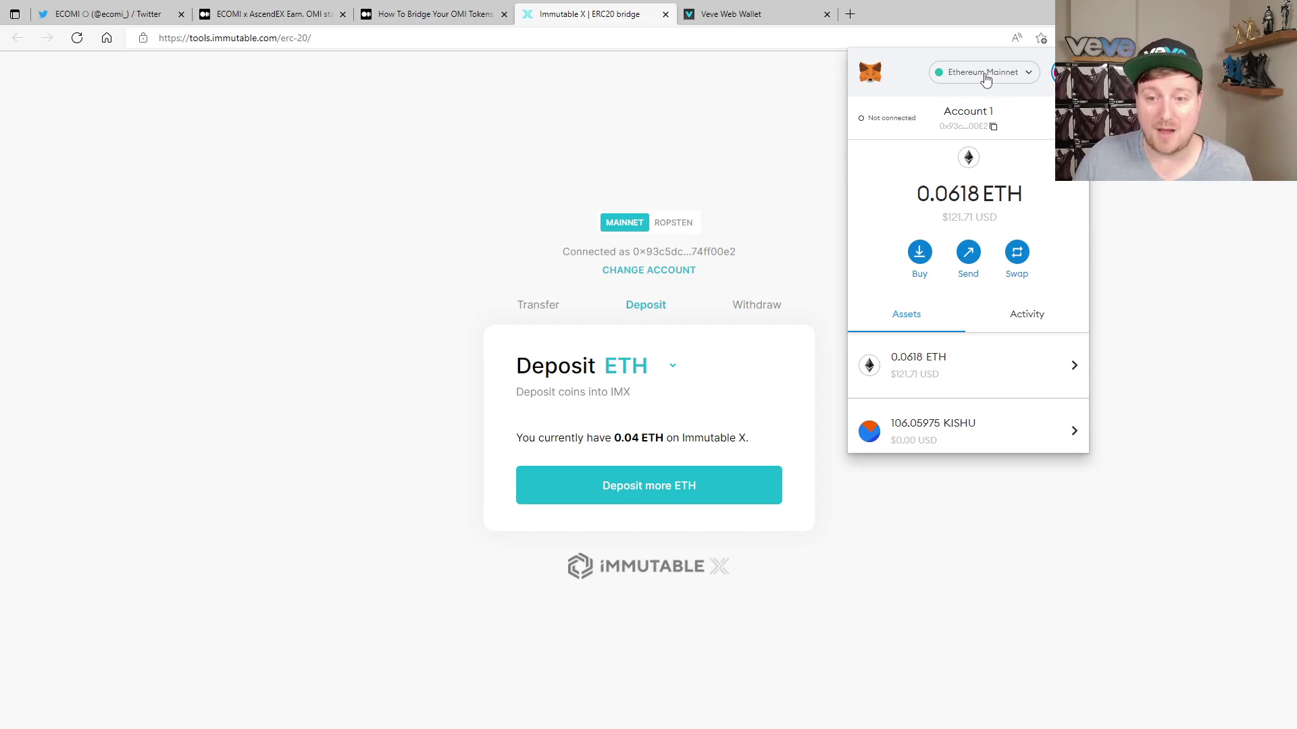
{"action": "left_click", "coordinate": [647, 169]}
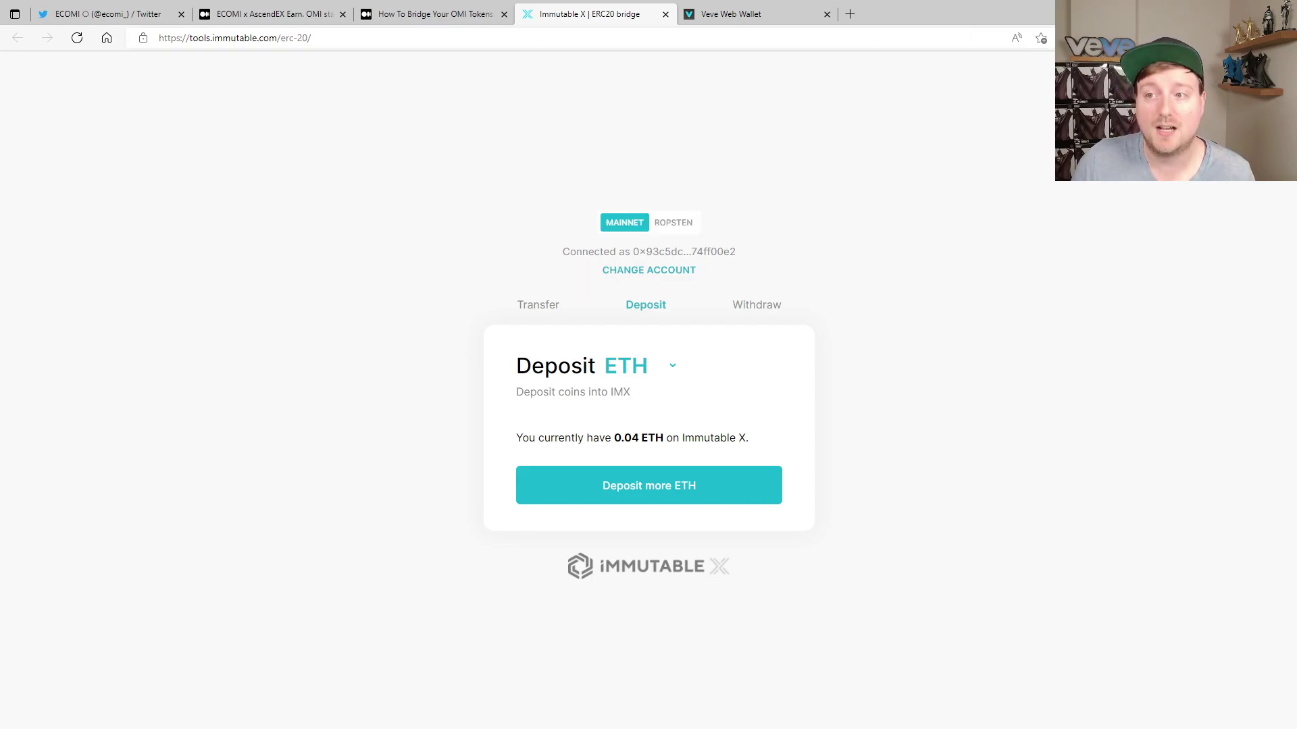
{"action": "left_click", "coordinate": [1070, 38]}
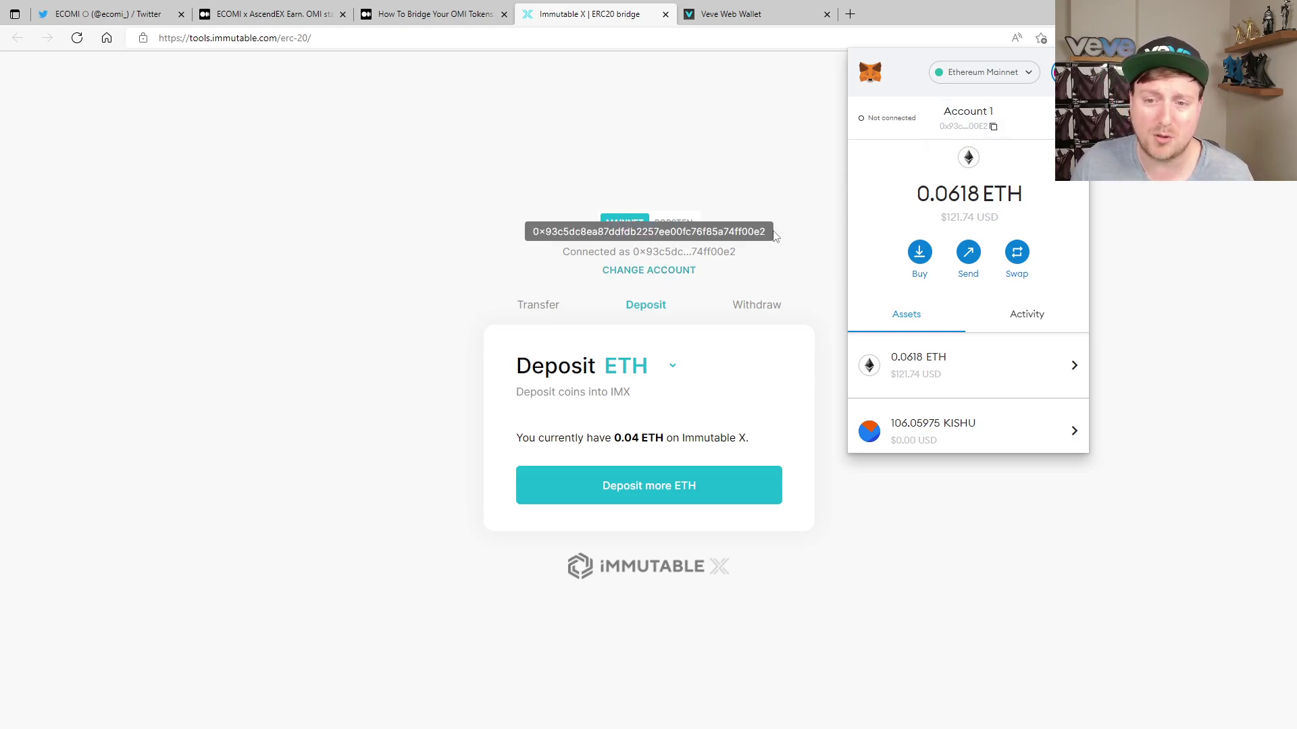
{"action": "left_click", "coordinate": [796, 185]}
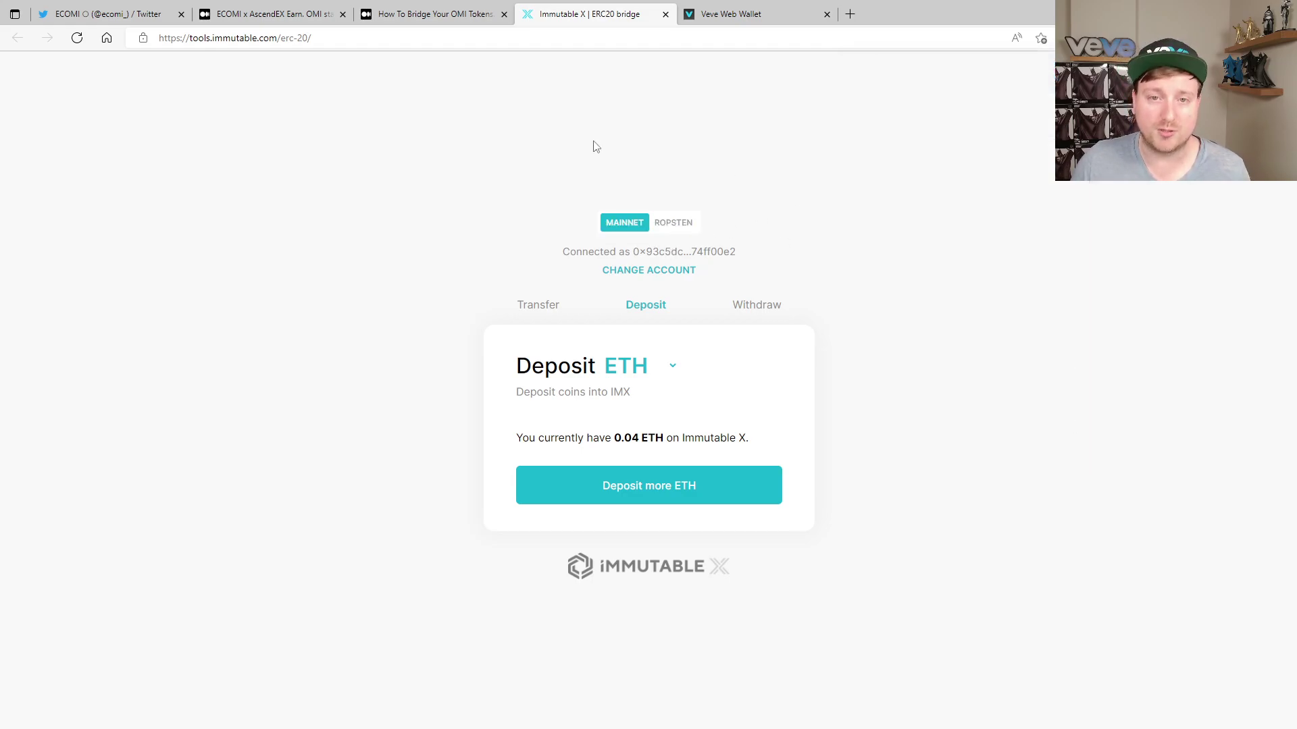
Step: Read steps 3 to 9 of the guide's instructions for depositing ETH to layer 2, including the reminder about holding ETH for gas
{"action": "left_click", "coordinate": [432, 20]}
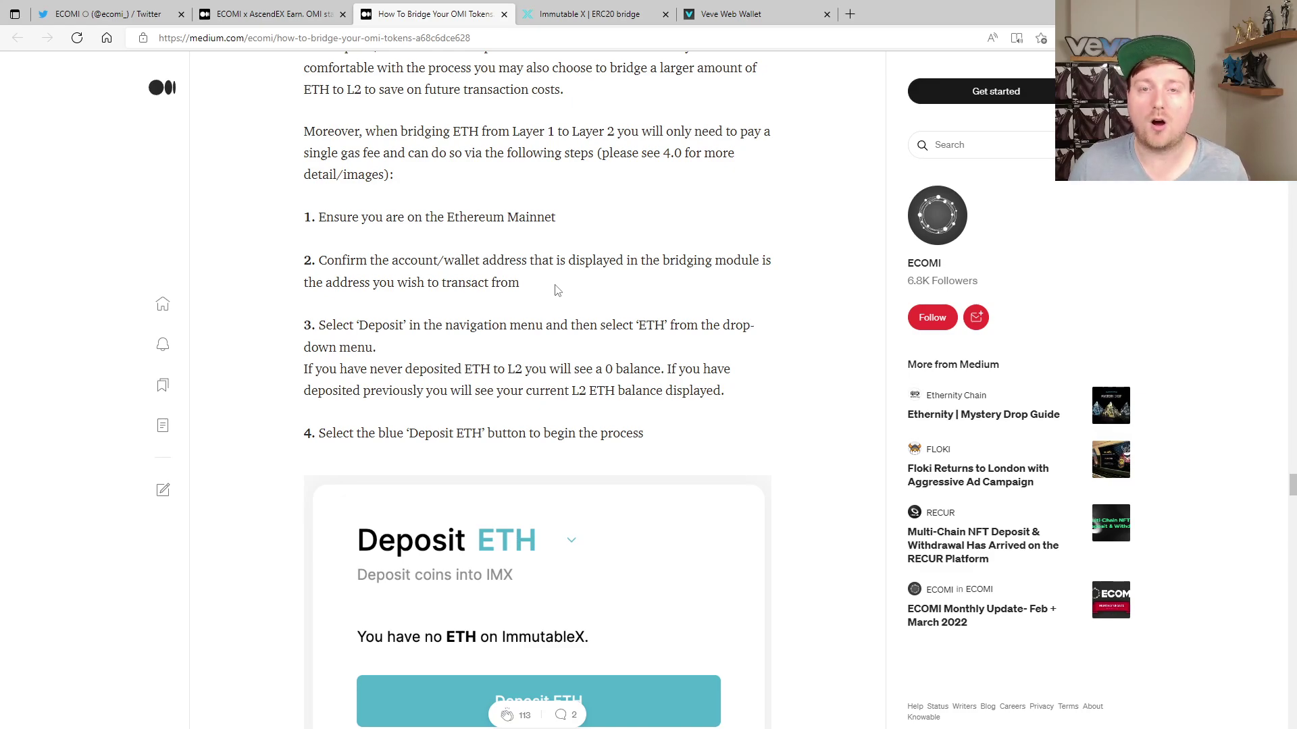
{"action": "scroll", "coordinate": [557, 290], "scroll_direction": "down", "scroll_amount": 1}
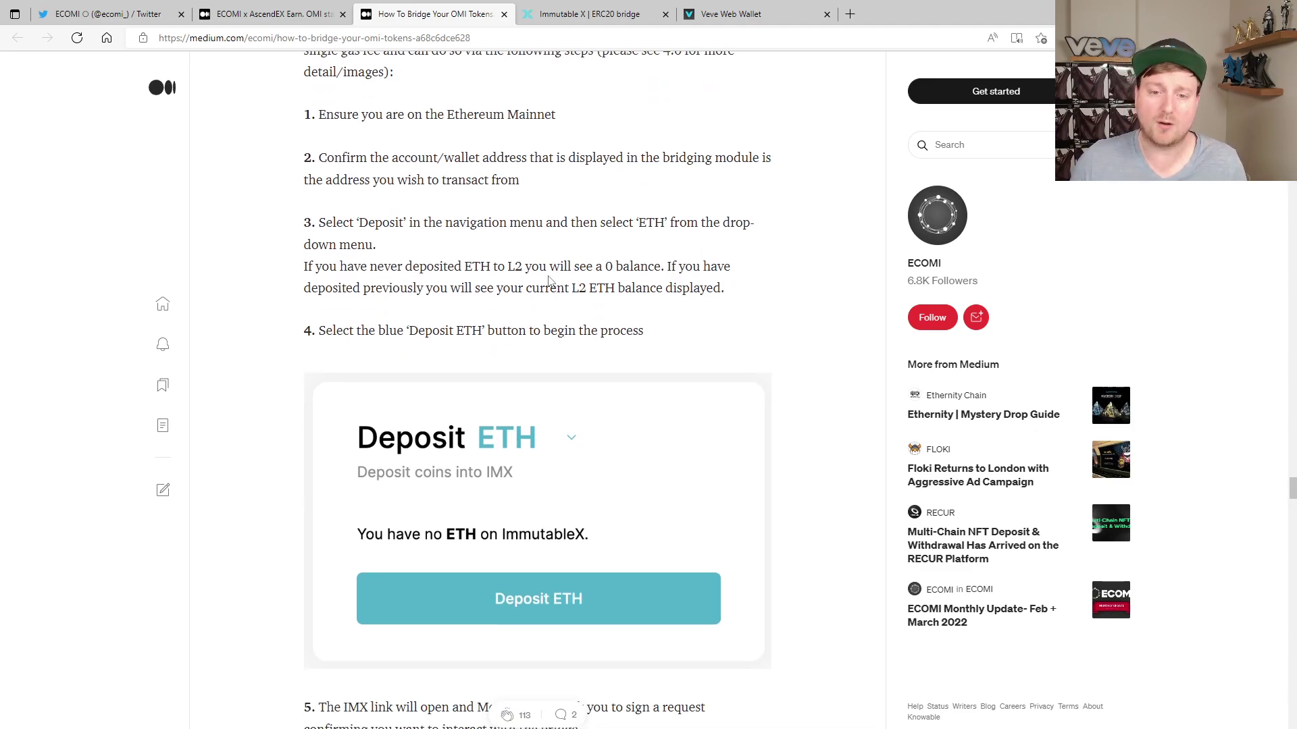
{"action": "scroll", "coordinate": [548, 281], "scroll_direction": "down", "scroll_amount": 3}
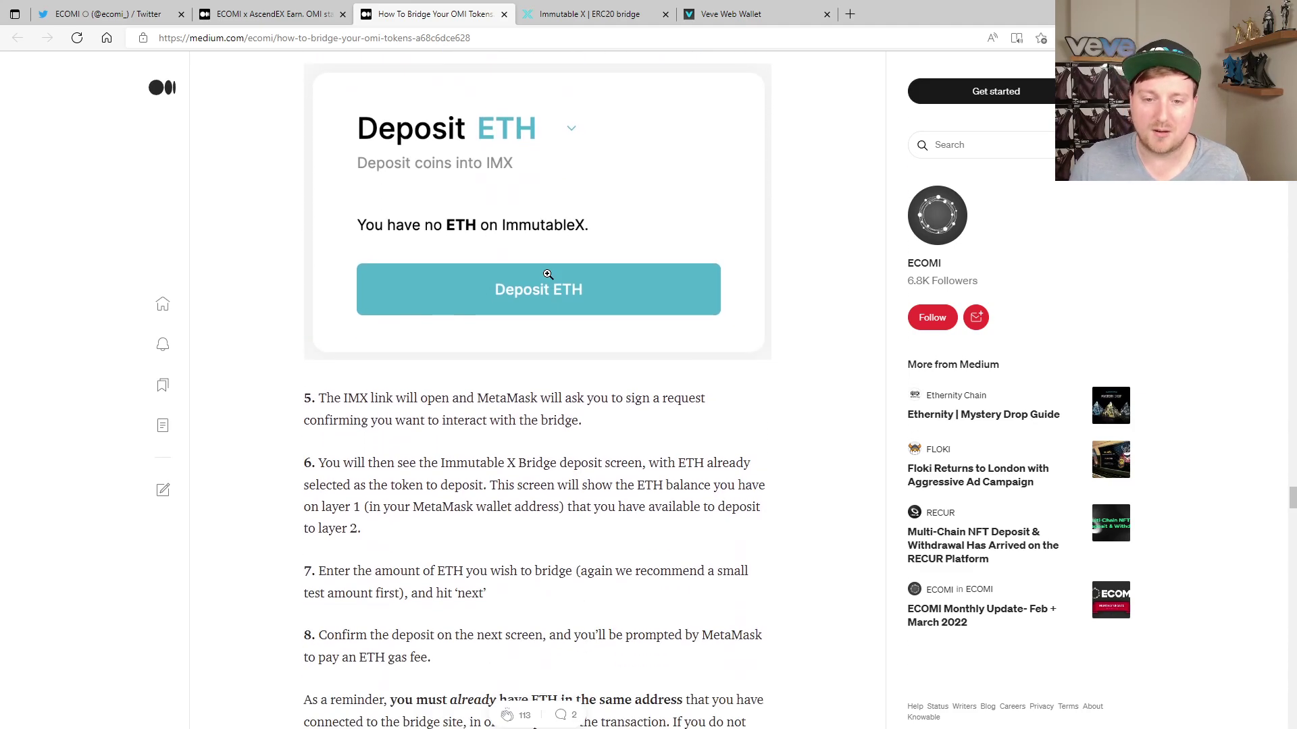
{"action": "scroll", "coordinate": [511, 307], "scroll_direction": "down", "scroll_amount": 2}
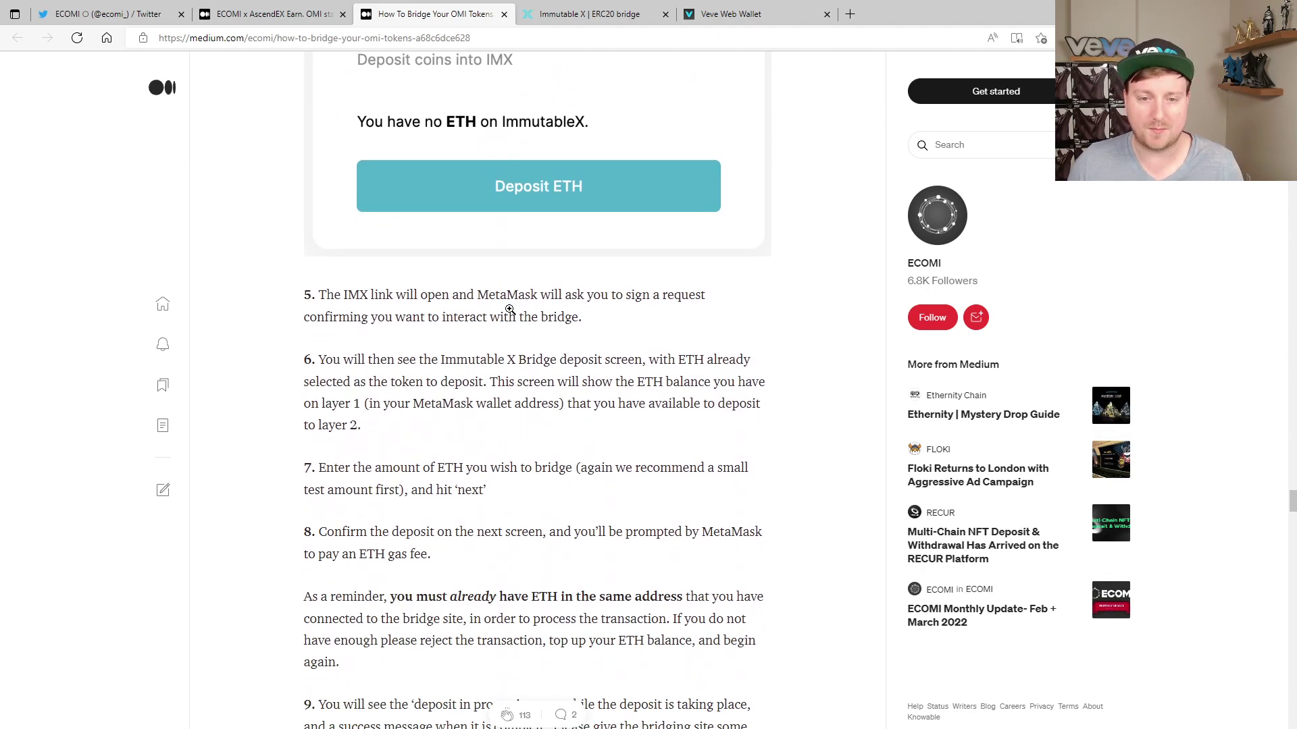
{"action": "scroll", "coordinate": [511, 307], "scroll_direction": "down", "scroll_amount": 1}
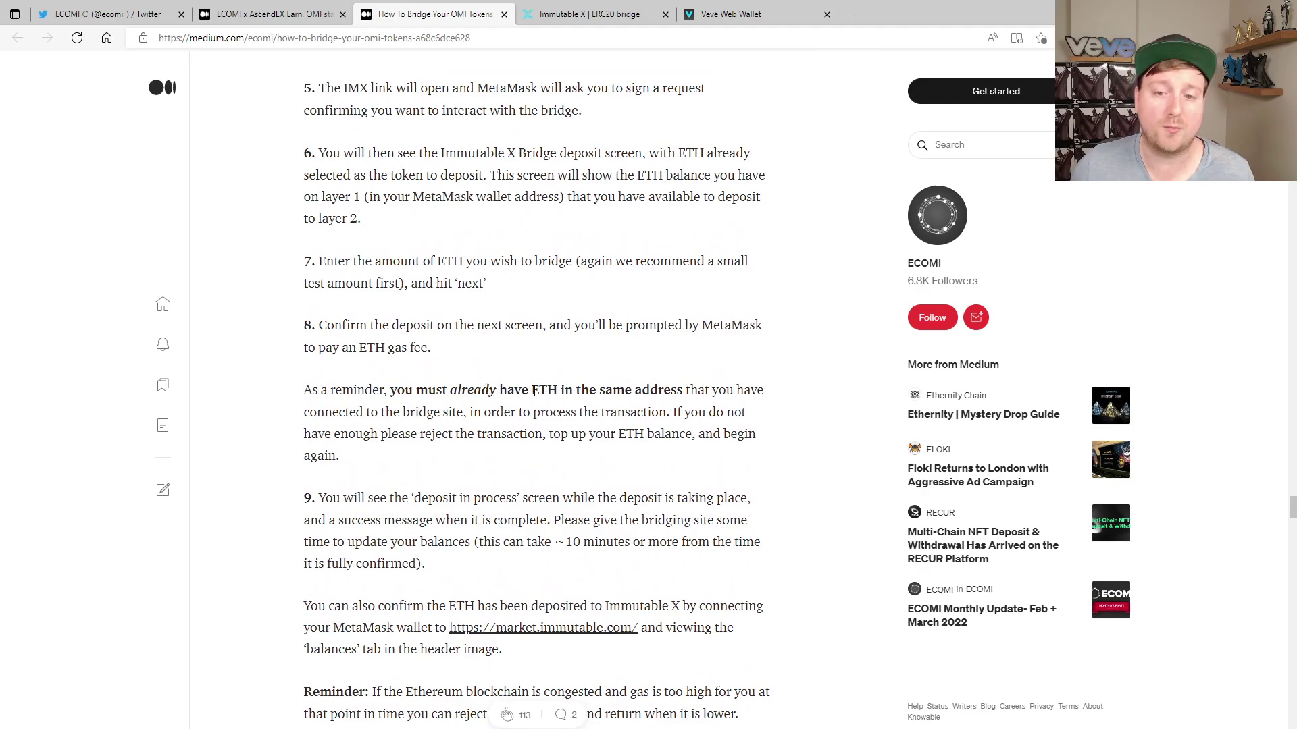
Step: Read the introduction to section 7.2 on preparing the OMI withdrawal, including the note on irreversible preparation and the gas fee rule
{"action": "scroll", "coordinate": [534, 390], "scroll_direction": "down", "scroll_amount": 1}
{"action": "scroll", "coordinate": [534, 390], "scroll_direction": "down", "scroll_amount": 7}
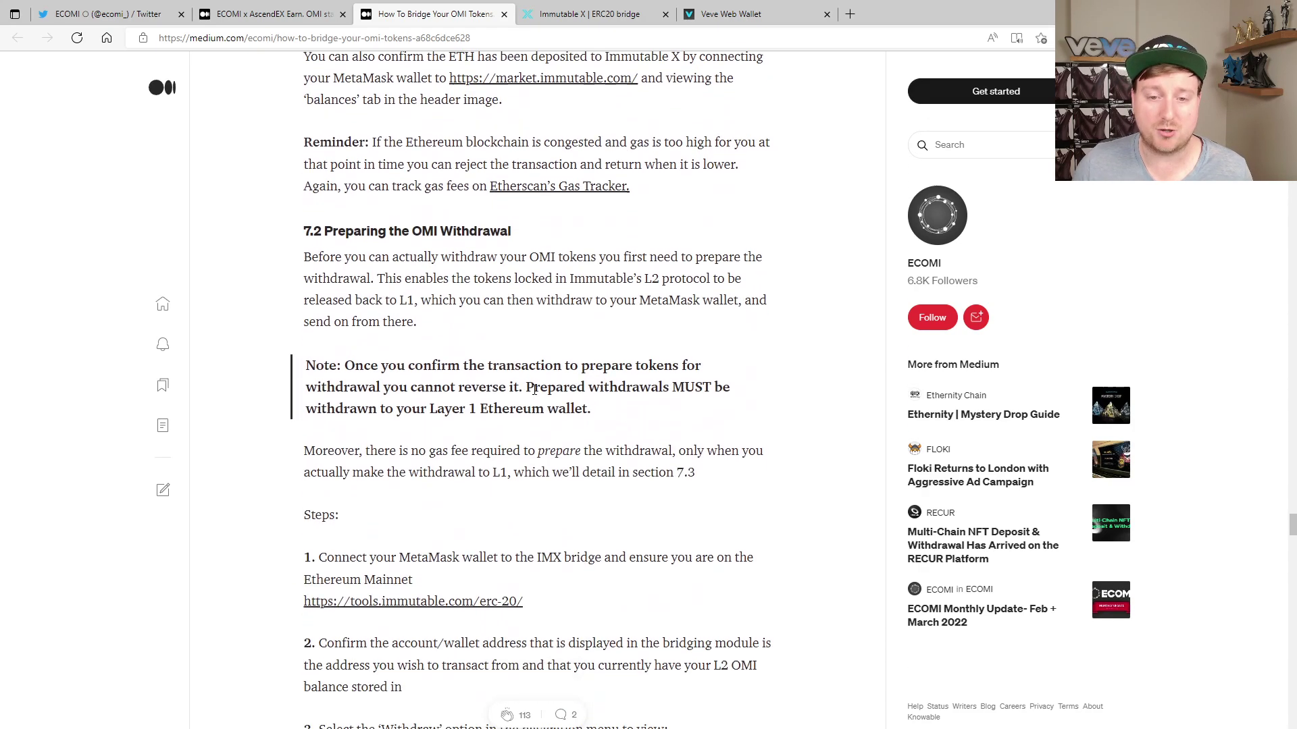
{"action": "scroll", "coordinate": [487, 381], "scroll_direction": "down", "scroll_amount": 1}
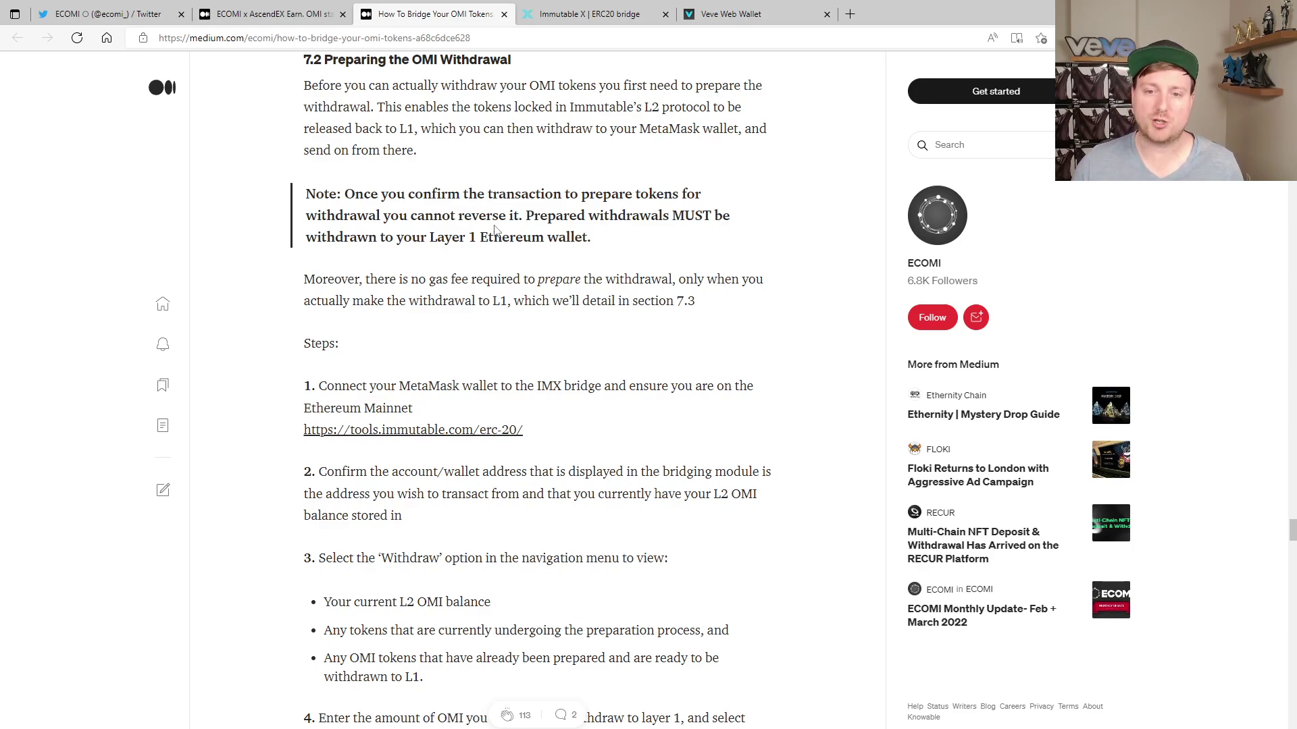
Step: Open the withdrawal view of the Immutable X bridge and switch the token from ETH to OMI
{"action": "left_click", "coordinate": [604, 16]}
{"action": "left_click", "coordinate": [757, 314]}
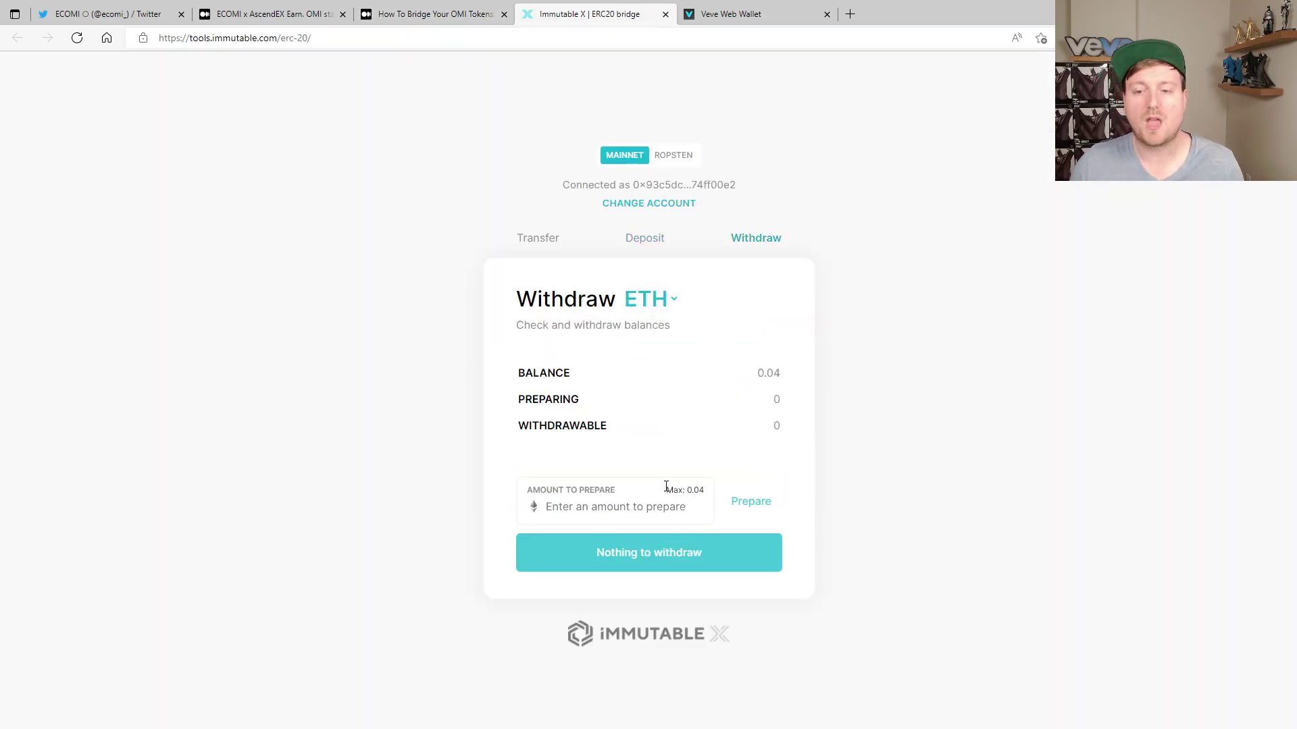
{"action": "left_click", "coordinate": [665, 304]}
{"action": "left_click", "coordinate": [655, 331]}
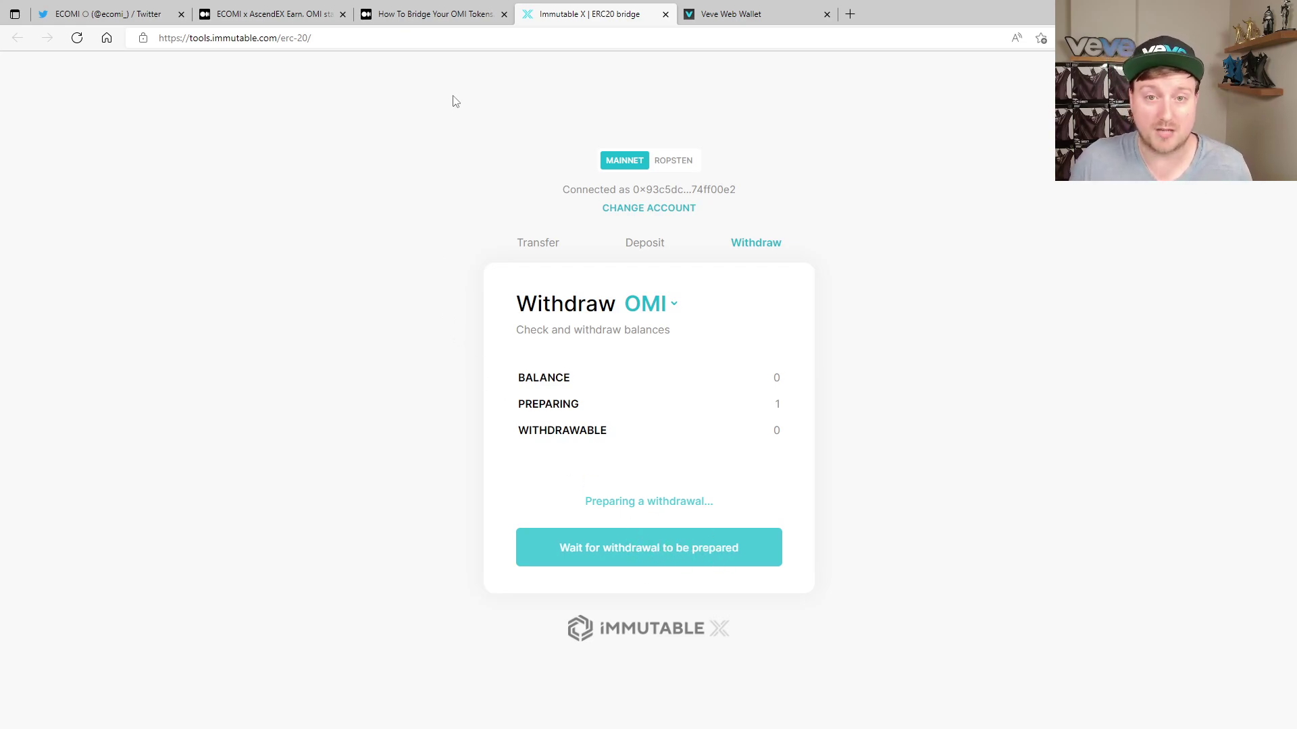
Step: Read steps 1 to 4 of section 7.2 and compare the example with the bridge's OMI withdrawal view and token choices
{"action": "left_click", "coordinate": [439, 14]}
{"action": "scroll", "coordinate": [526, 320], "scroll_direction": "down", "scroll_amount": 2}
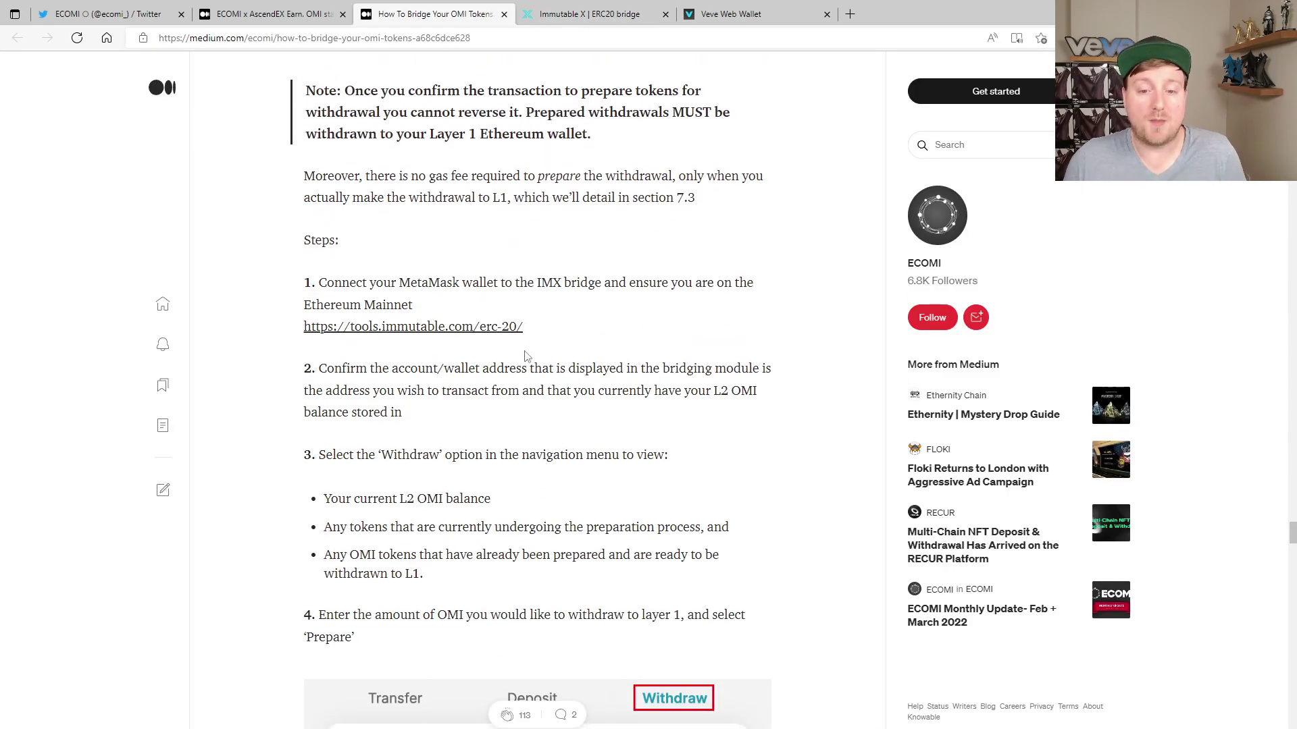
{"action": "scroll", "coordinate": [526, 355], "scroll_direction": "down", "scroll_amount": 7}
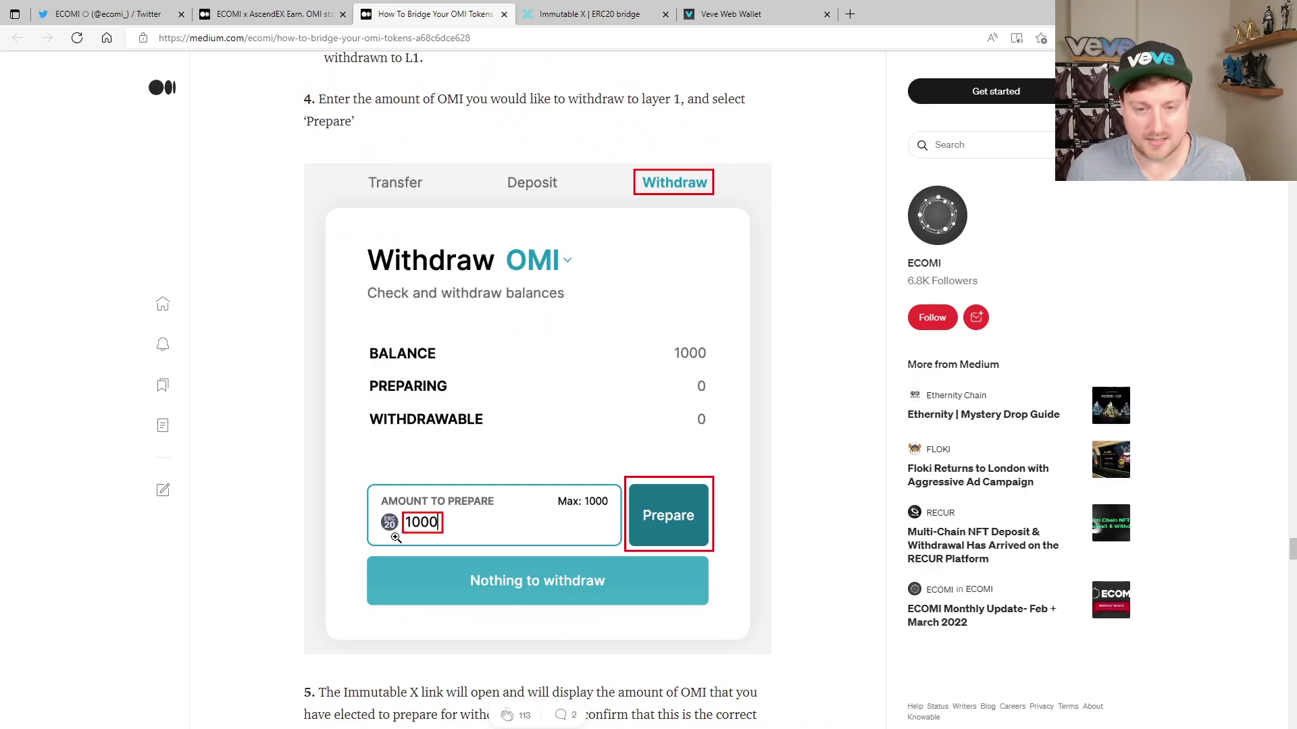
{"action": "left_click", "coordinate": [605, 11]}
{"action": "left_click", "coordinate": [673, 305]}
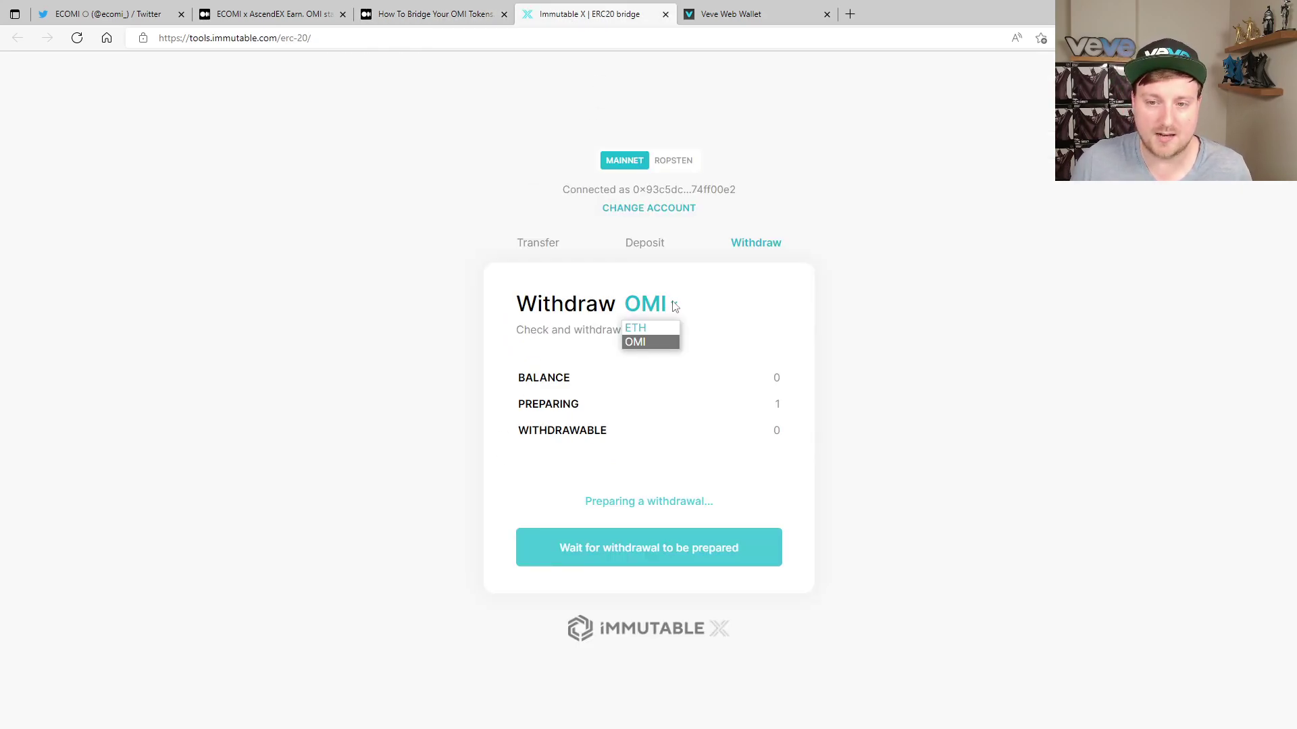
{"action": "left_click", "coordinate": [665, 342]}
Step: Read steps 5 to 7 of section 7.2 on confirming and signing the preparation, its waiting time and the example balances
{"action": "left_click", "coordinate": [433, 14]}
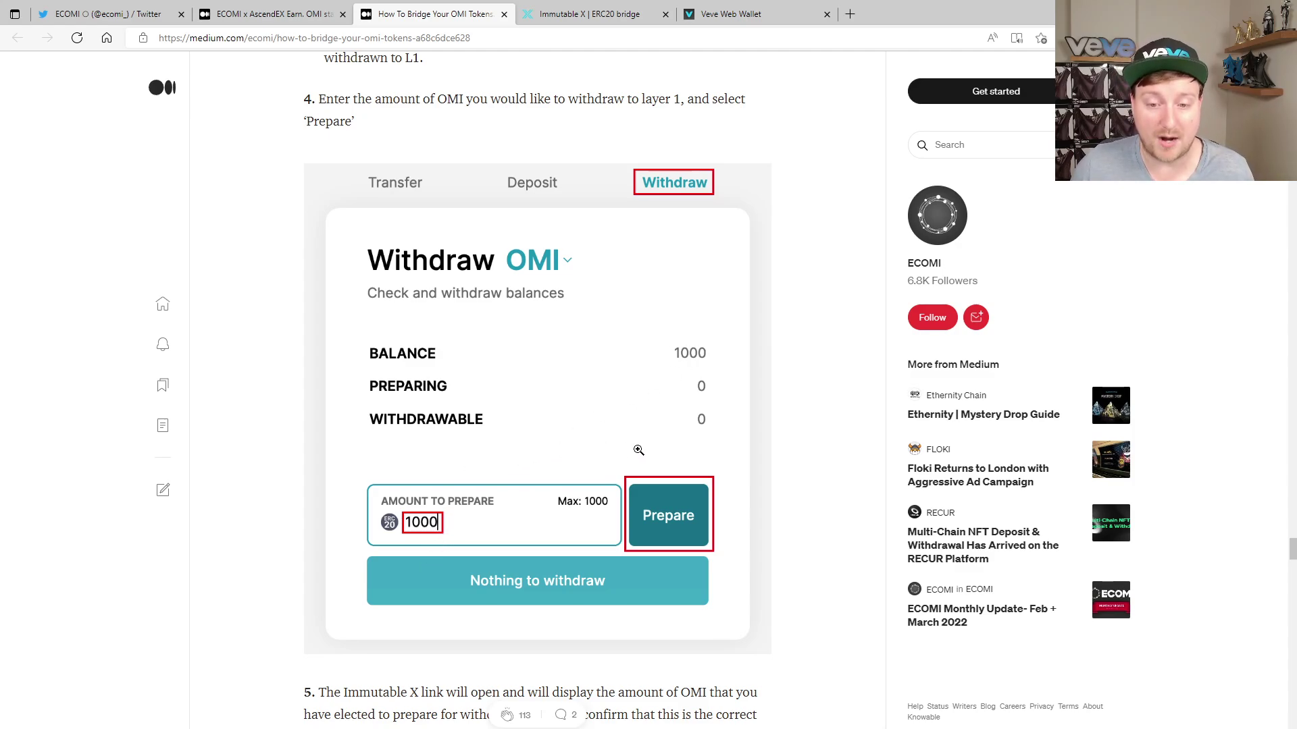
{"action": "scroll", "coordinate": [547, 385], "scroll_direction": "down", "scroll_amount": 5}
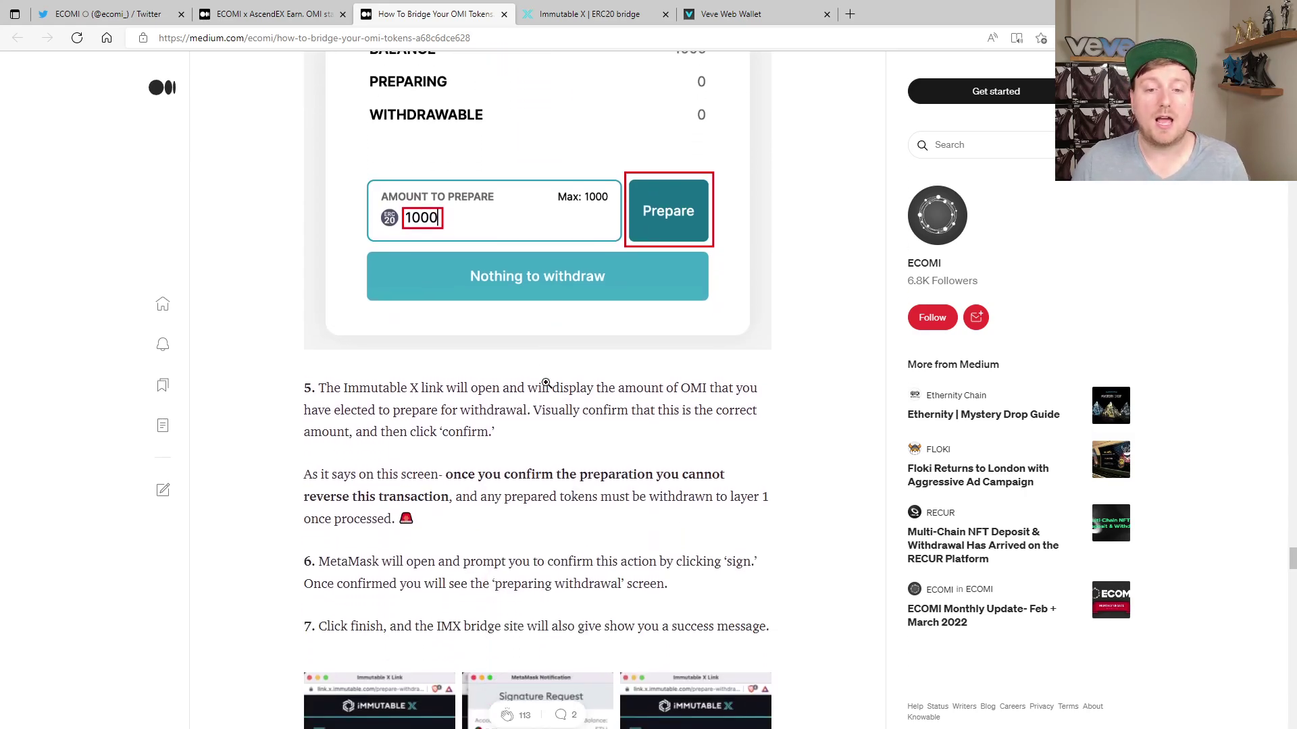
{"action": "scroll", "coordinate": [547, 383], "scroll_direction": "down", "scroll_amount": 5}
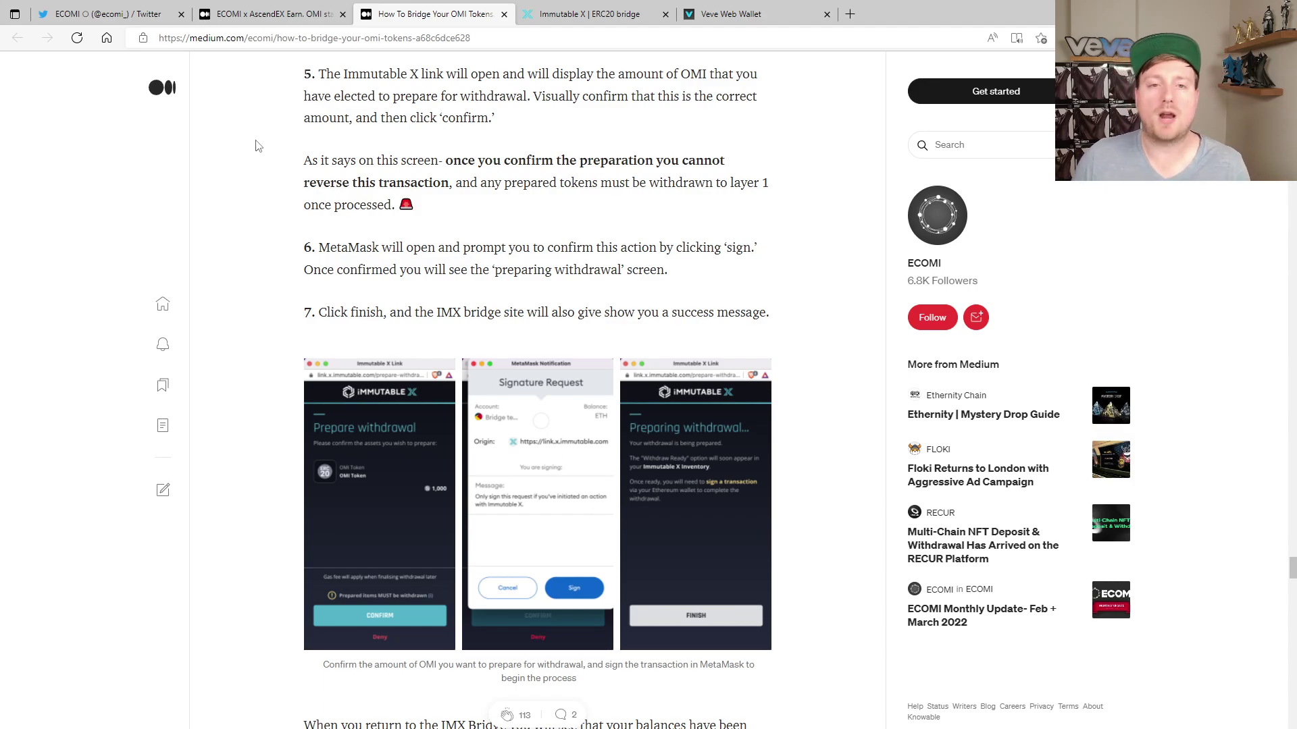
{"action": "scroll", "coordinate": [405, 281], "scroll_direction": "down", "scroll_amount": 5}
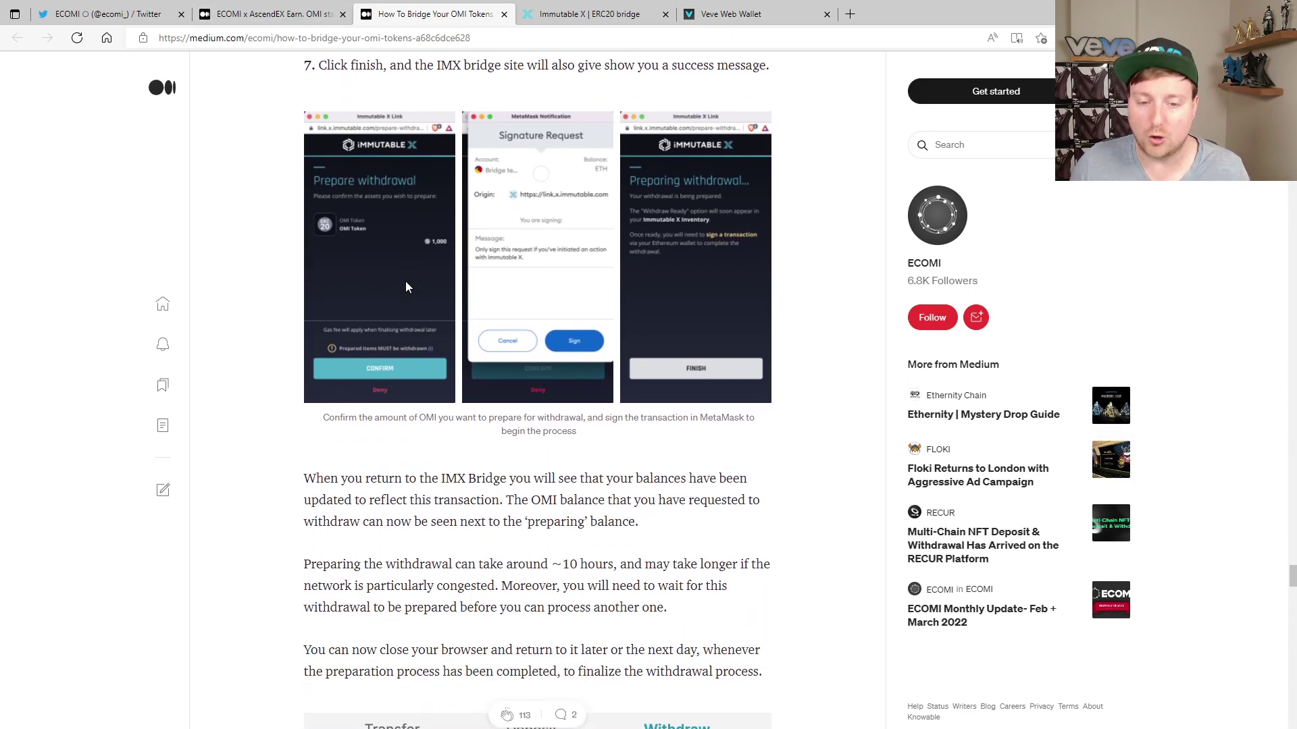
{"action": "scroll", "coordinate": [405, 281], "scroll_direction": "up", "scroll_amount": 2}
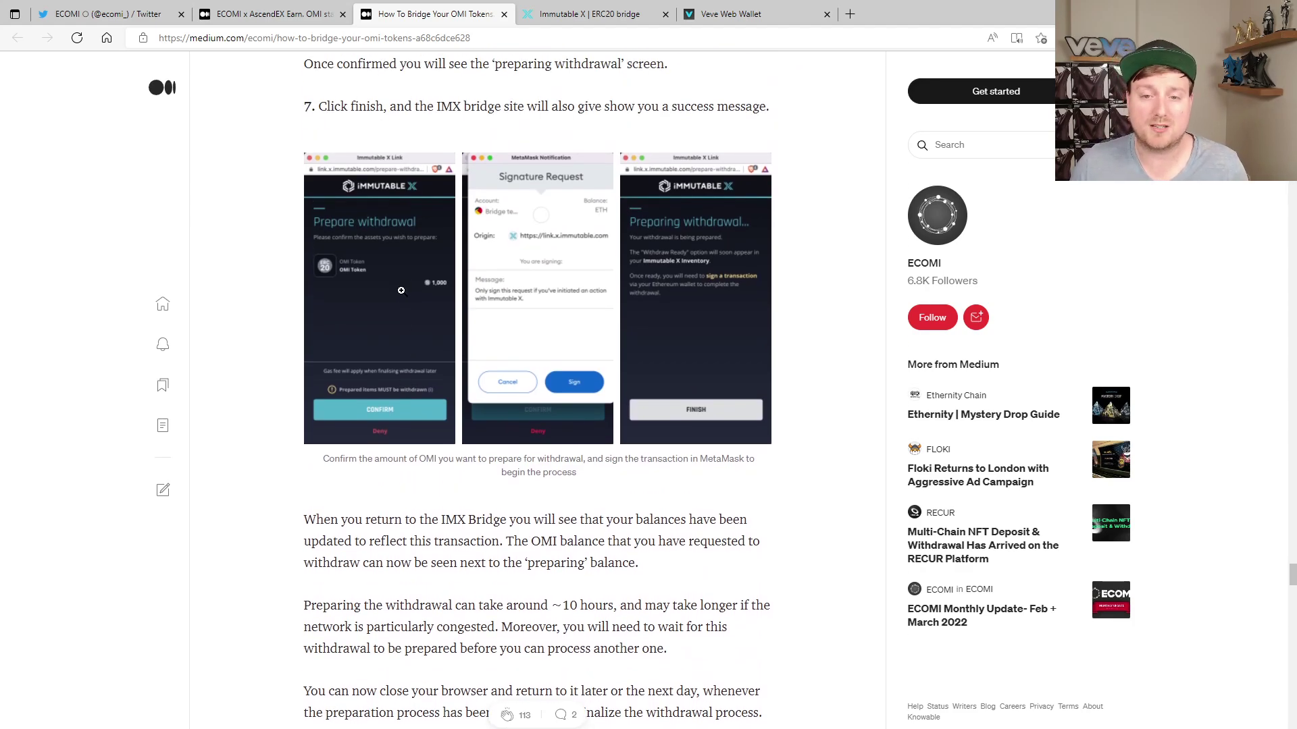
{"action": "scroll", "coordinate": [402, 288], "scroll_direction": "down", "scroll_amount": 5}
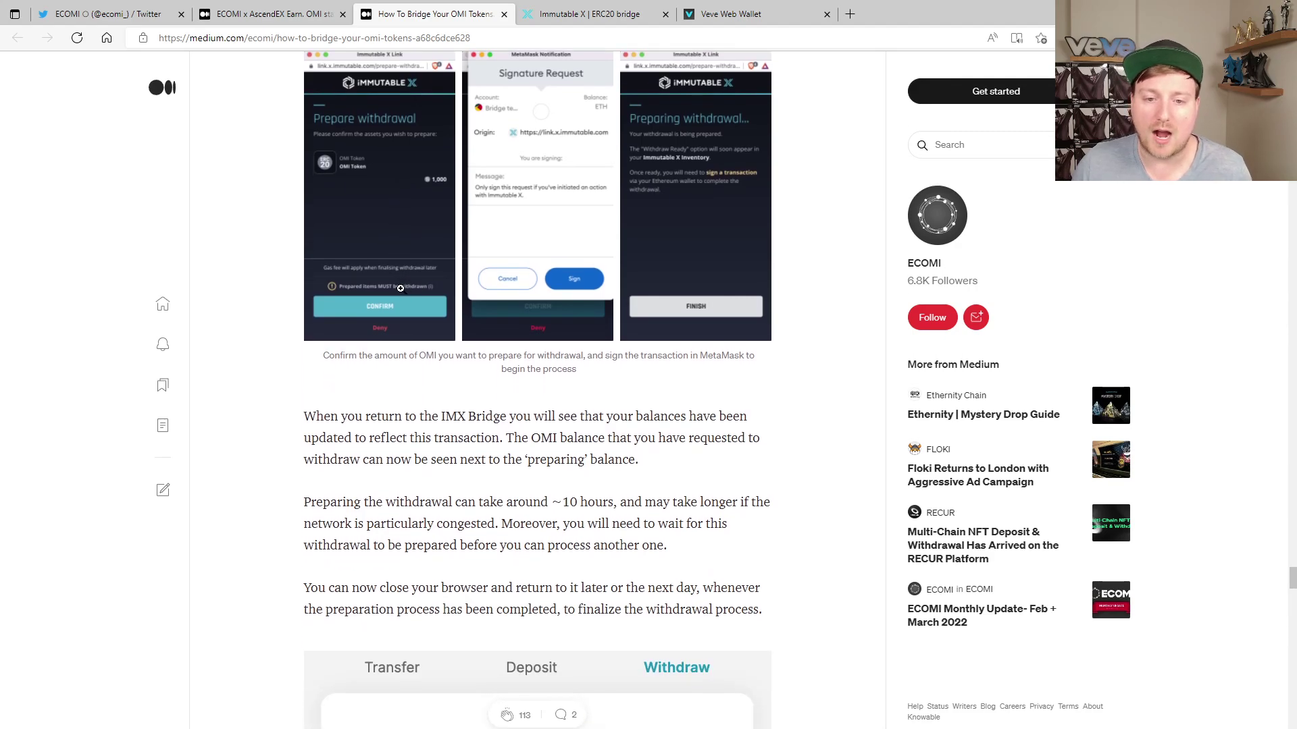
{"action": "scroll", "coordinate": [401, 288], "scroll_direction": "down", "scroll_amount": 3}
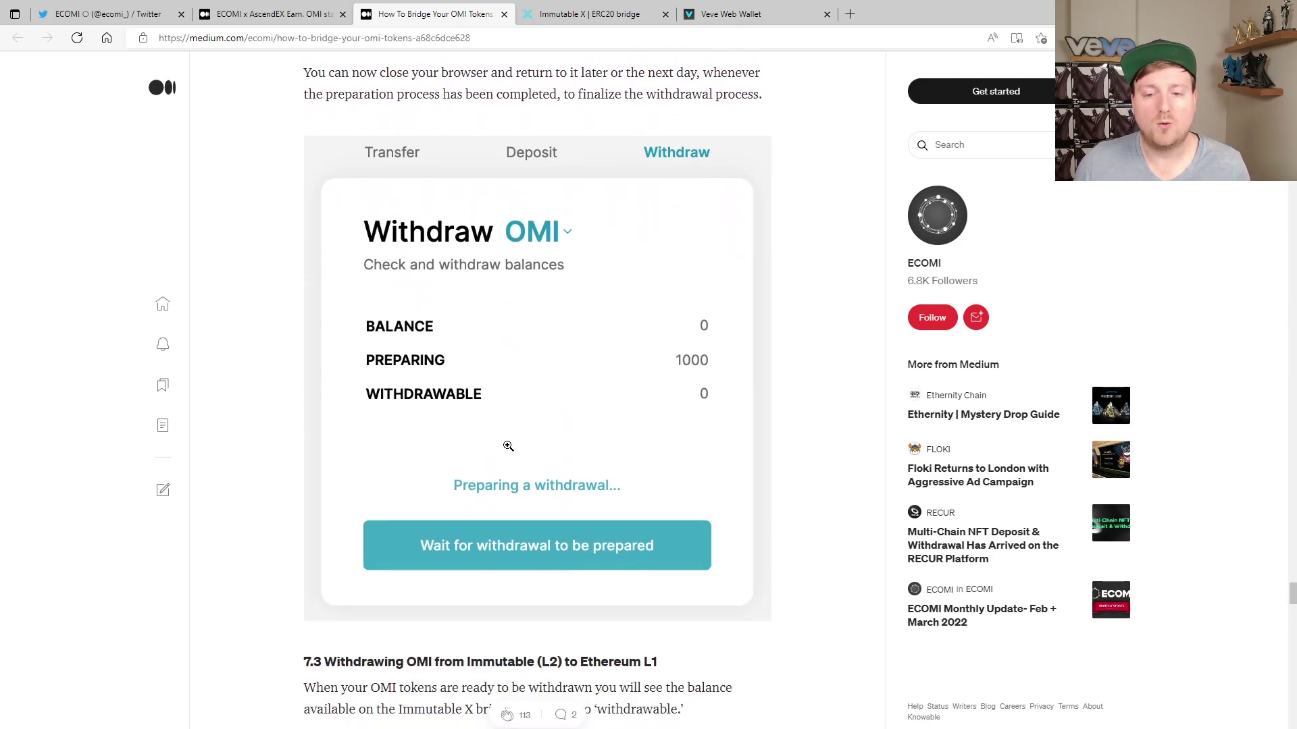
{"action": "scroll", "coordinate": [520, 486], "scroll_direction": "down", "scroll_amount": 1}
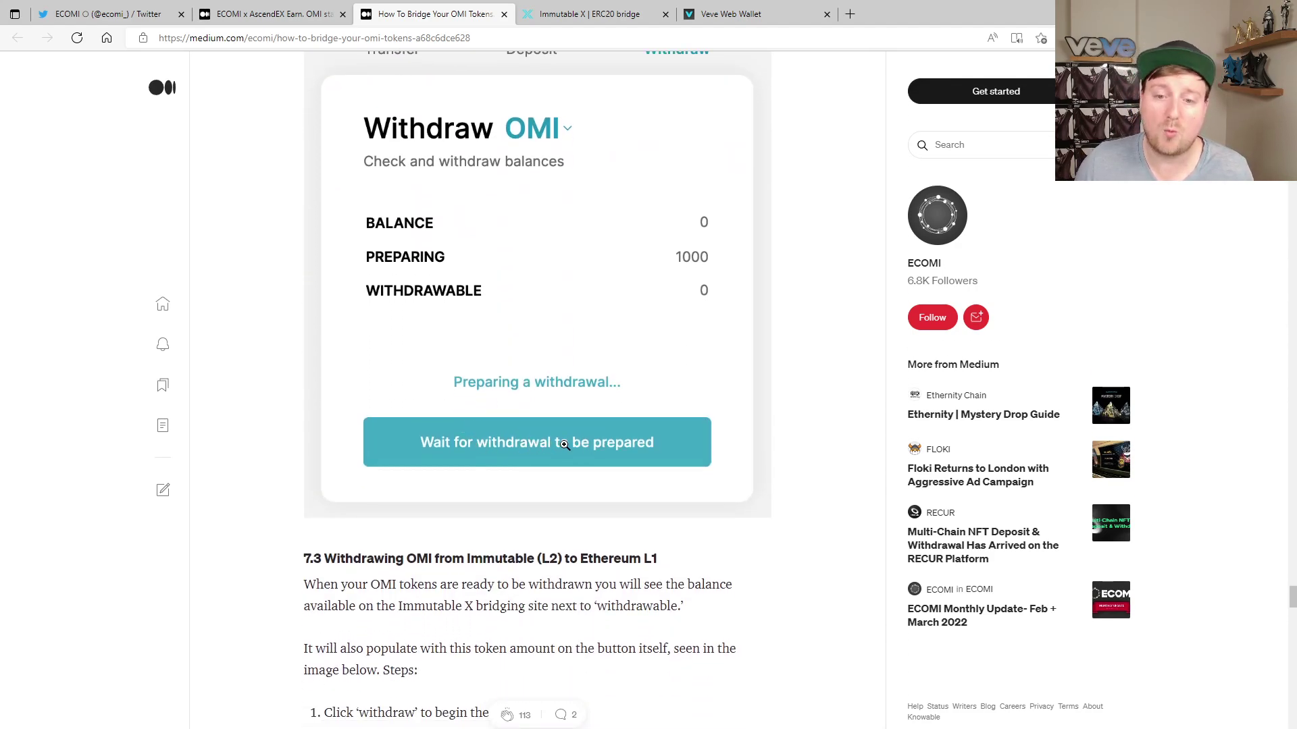
{"action": "scroll", "coordinate": [550, 456], "scroll_direction": "down", "scroll_amount": 1}
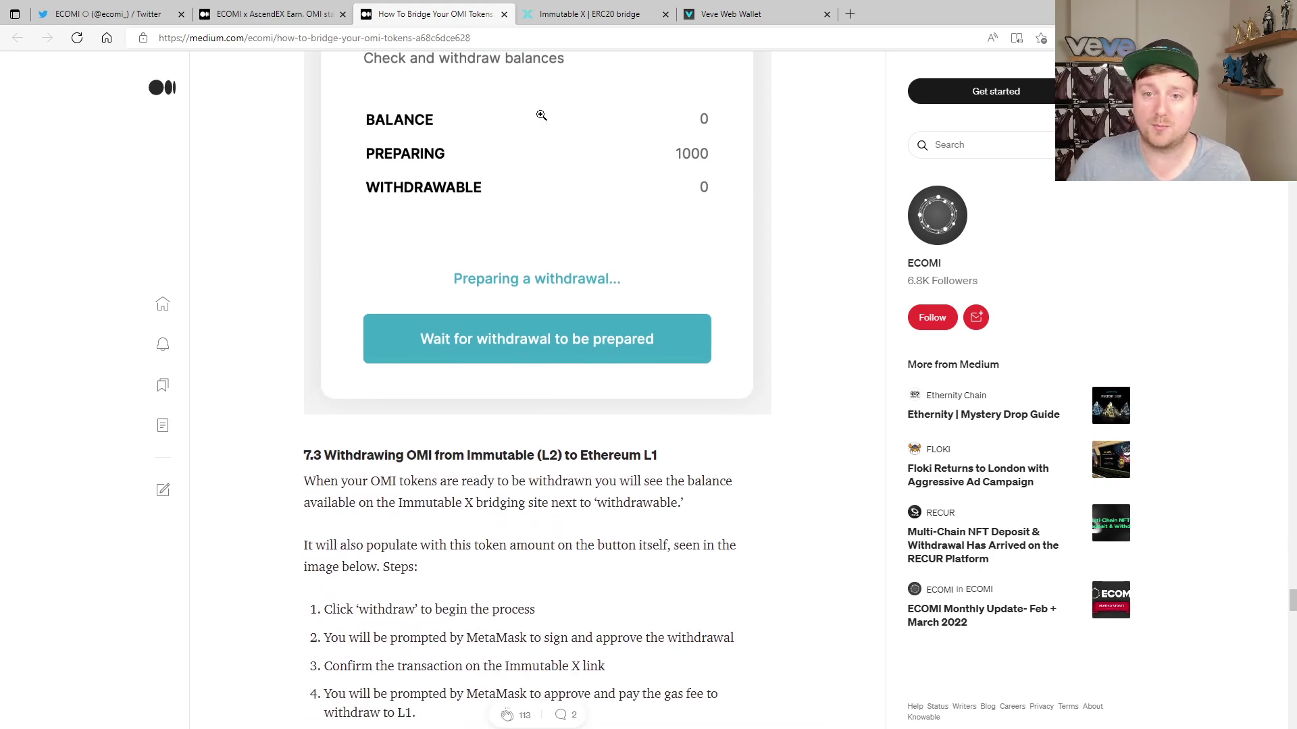
Step: Read the layer 1 withdrawal steps in section 7.3 and check the OMI withdrawal status on the Immutable X bridge
{"action": "left_click", "coordinate": [590, 13]}
{"action": "left_click", "coordinate": [432, 14]}
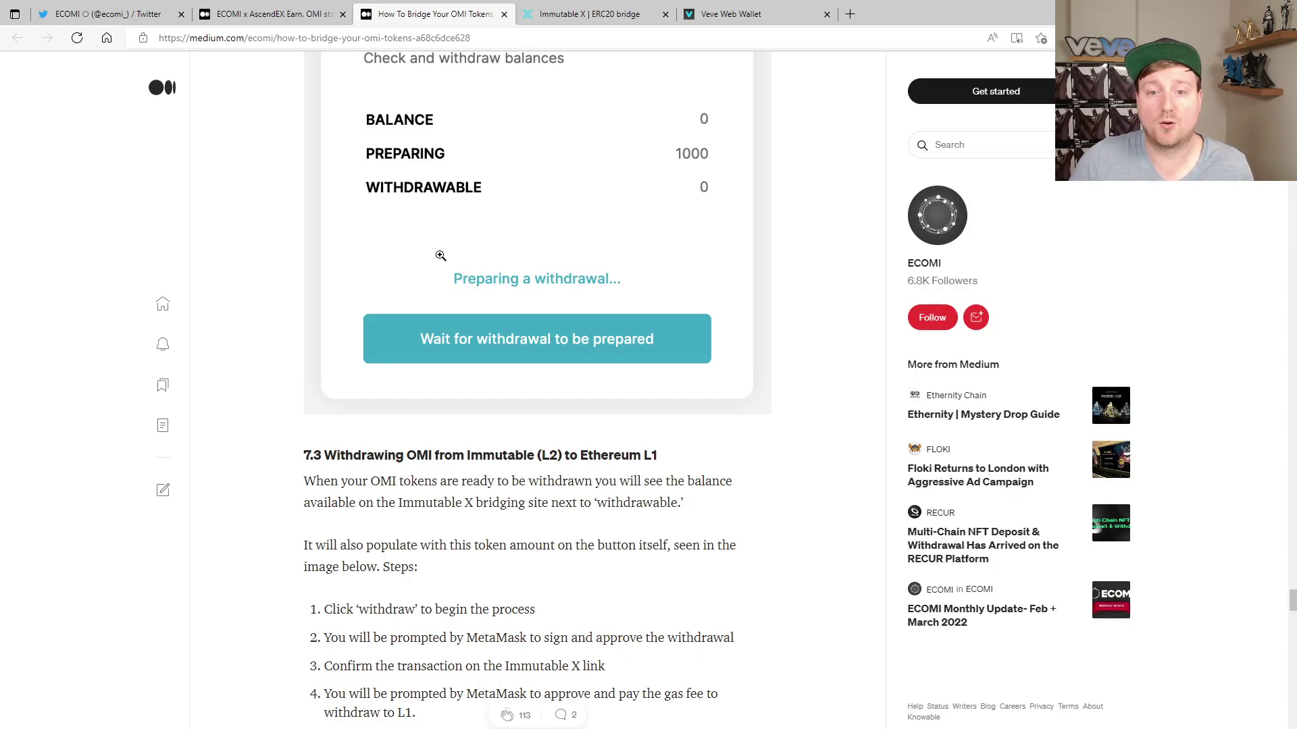
{"action": "scroll", "coordinate": [452, 372], "scroll_direction": "down", "scroll_amount": 2}
{"action": "scroll", "coordinate": [452, 372], "scroll_direction": "down", "scroll_amount": 1}
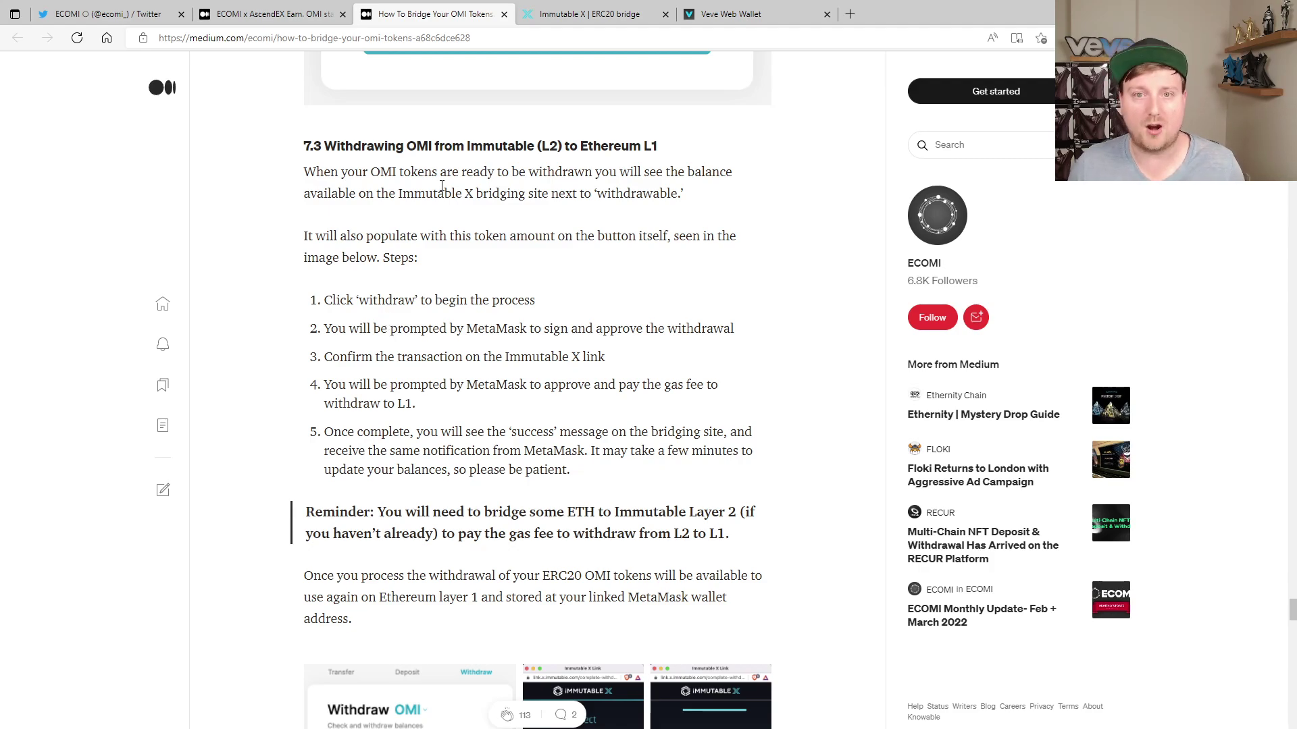
{"action": "left_click", "coordinate": [588, 13]}
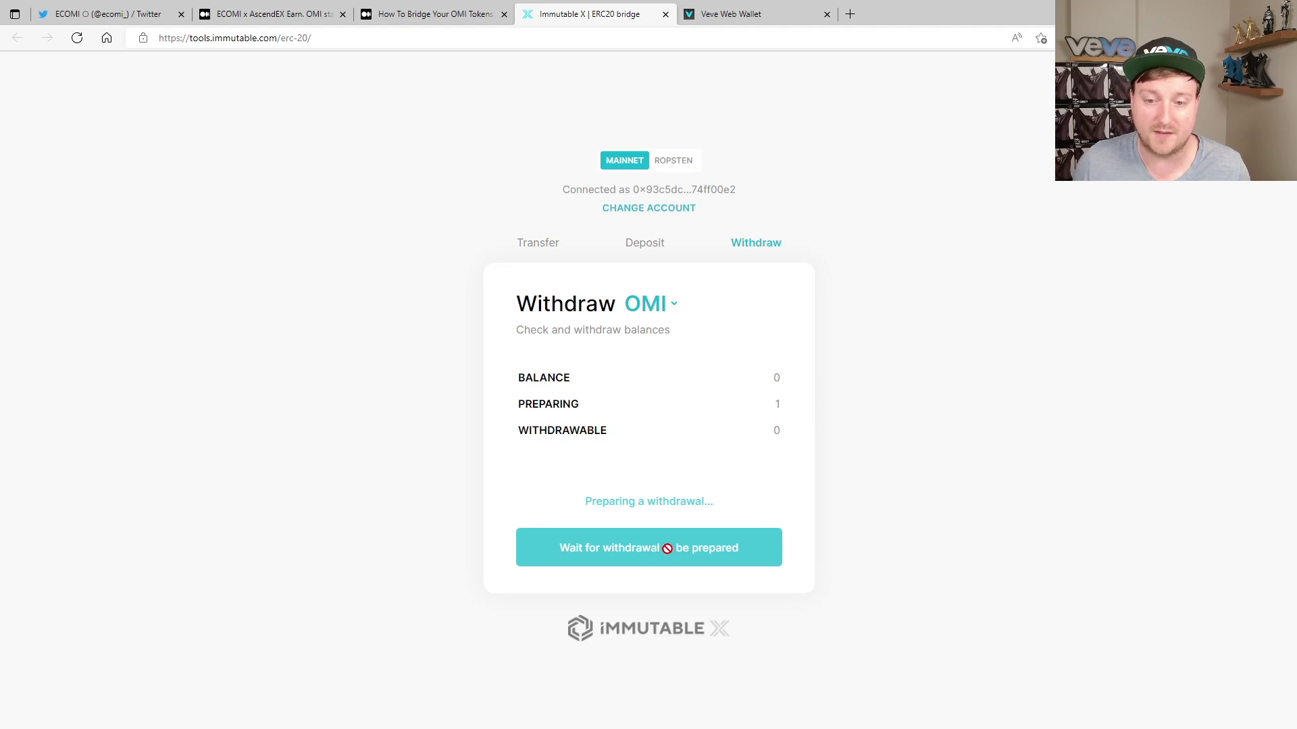
{"action": "left_click", "coordinate": [439, 14]}
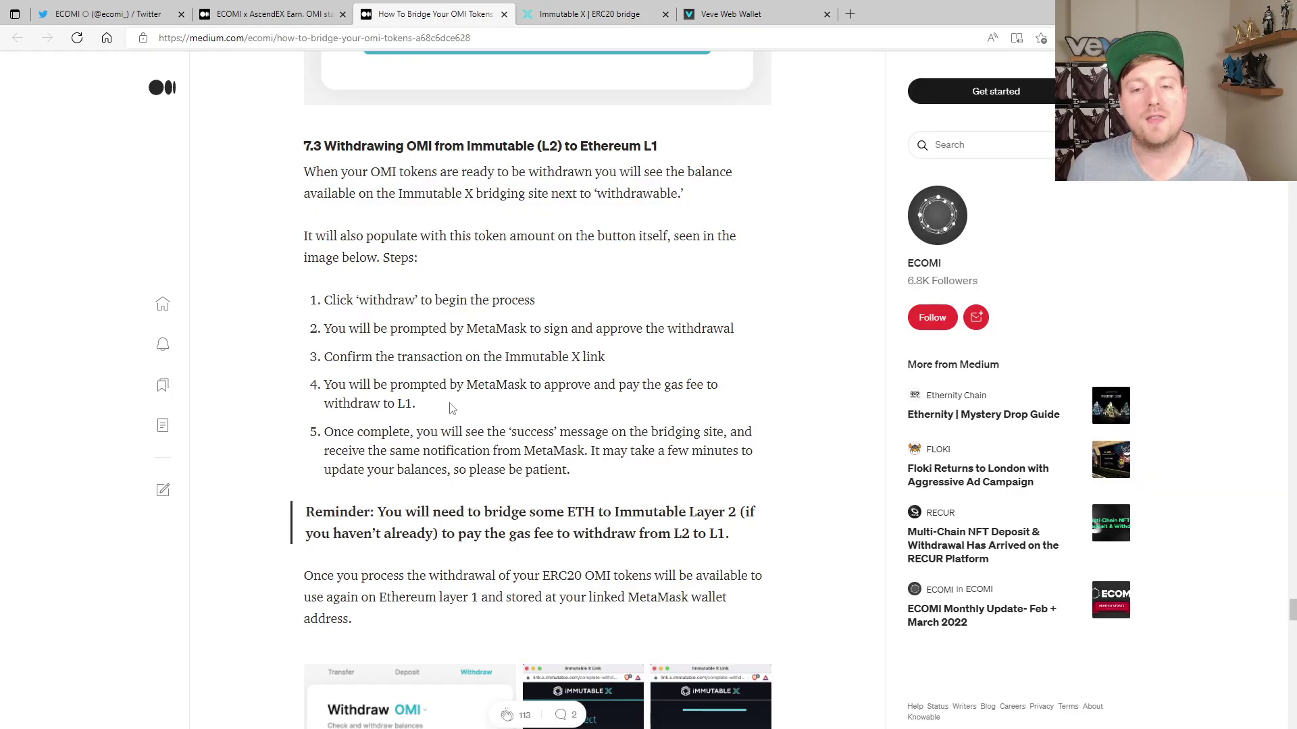
{"action": "scroll", "coordinate": [449, 324], "scroll_direction": "down", "scroll_amount": 2}
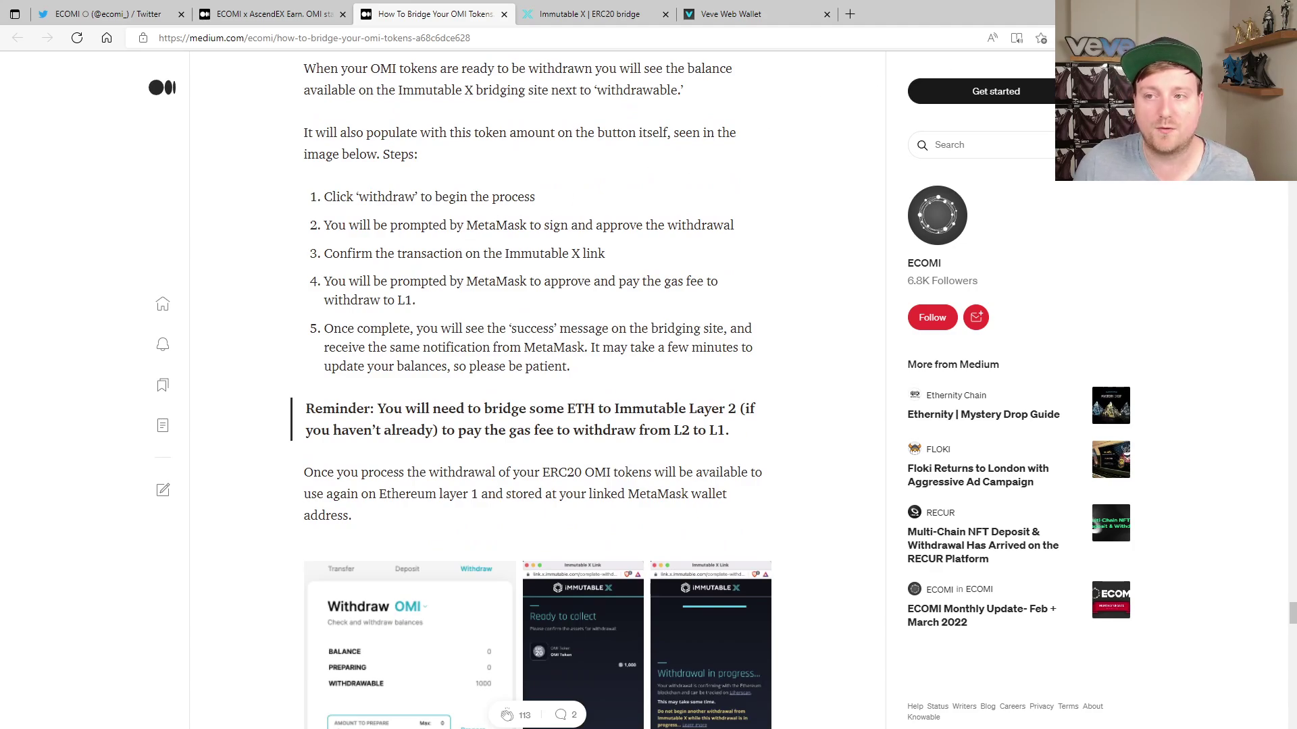
Step: Open the deposit view of the Immutable X bridge and switch the token from OMI to ETH
{"action": "left_click", "coordinate": [574, 19]}
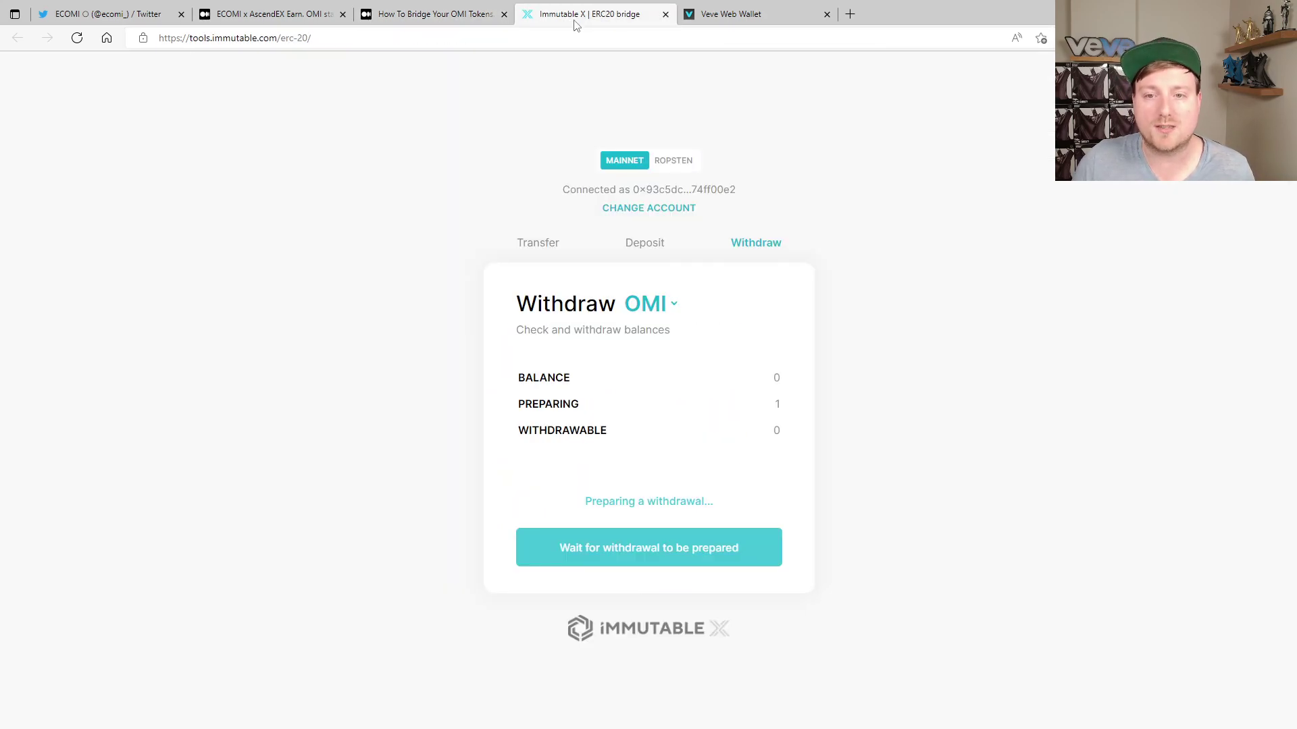
{"action": "left_click", "coordinate": [658, 238]}
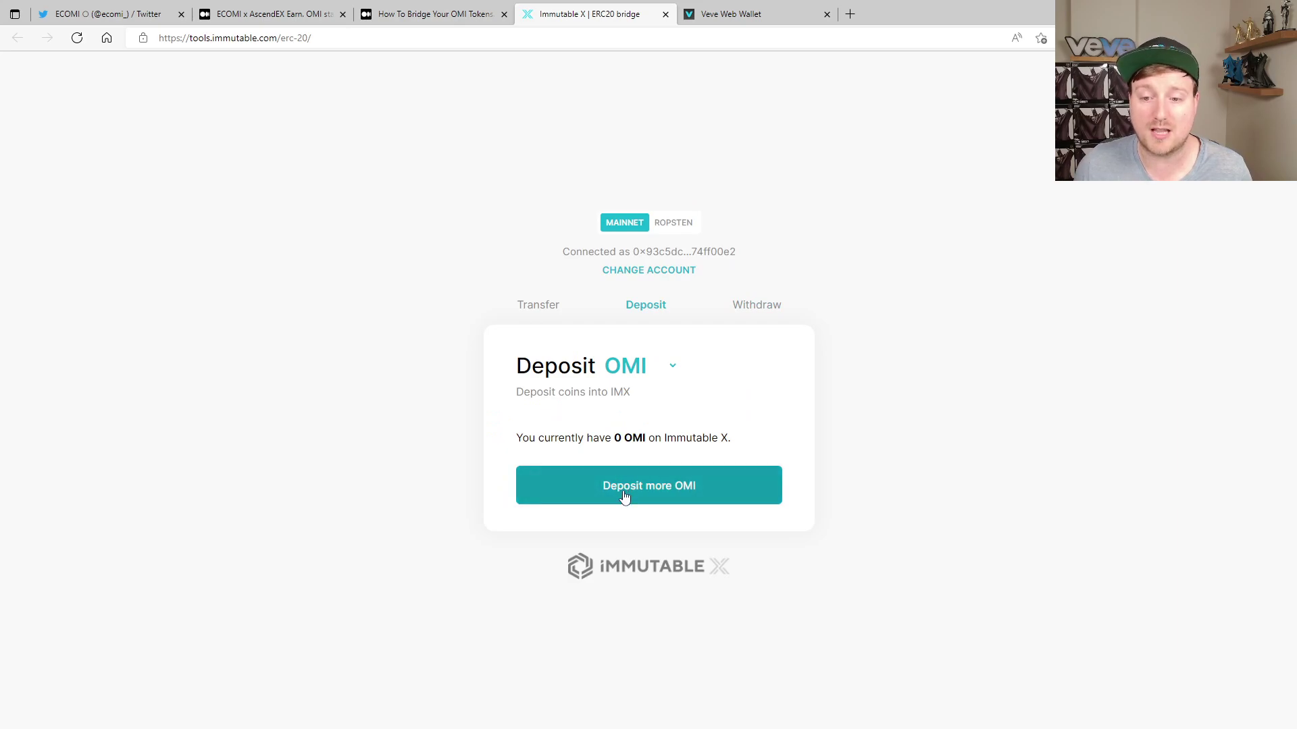
{"action": "left_click", "coordinate": [641, 367]}
{"action": "left_click", "coordinate": [614, 389]}
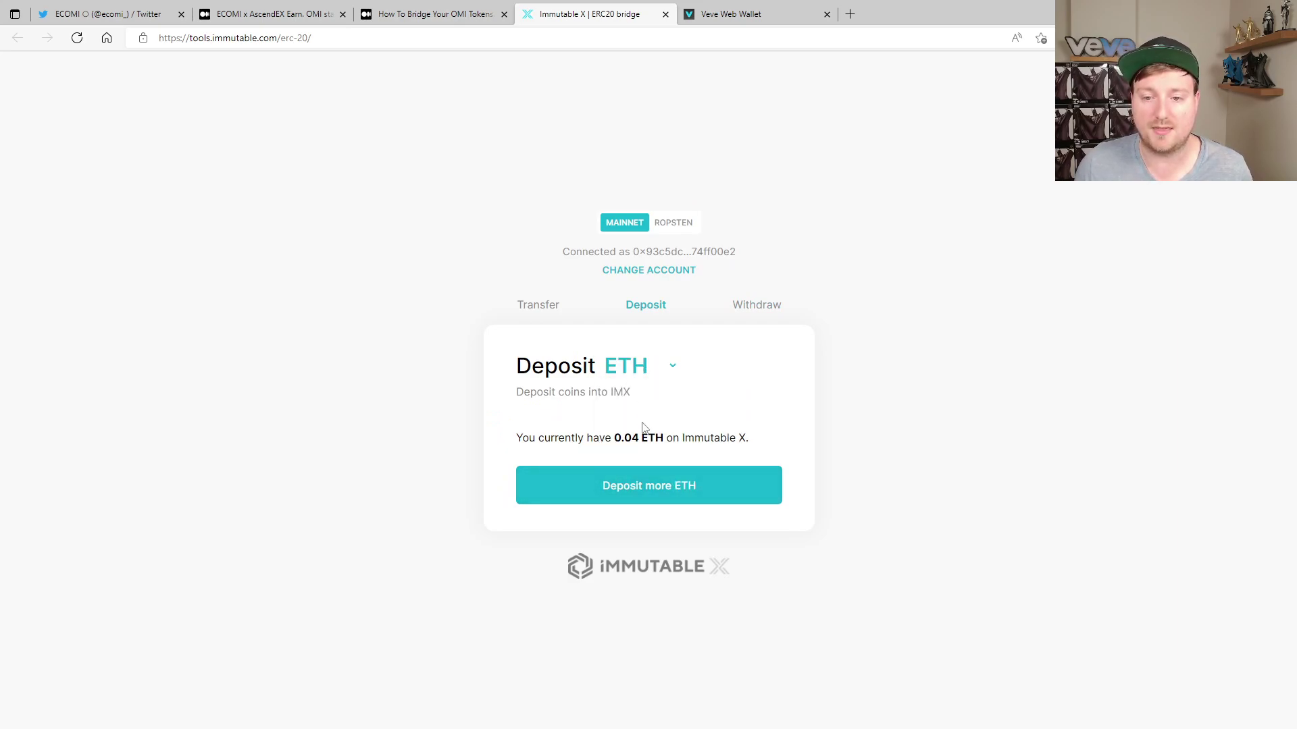
Step: Start a 0.02 ETH deposit to Immutable X and continue to the MetaMask confirmation request
{"action": "left_click", "coordinate": [611, 485]}
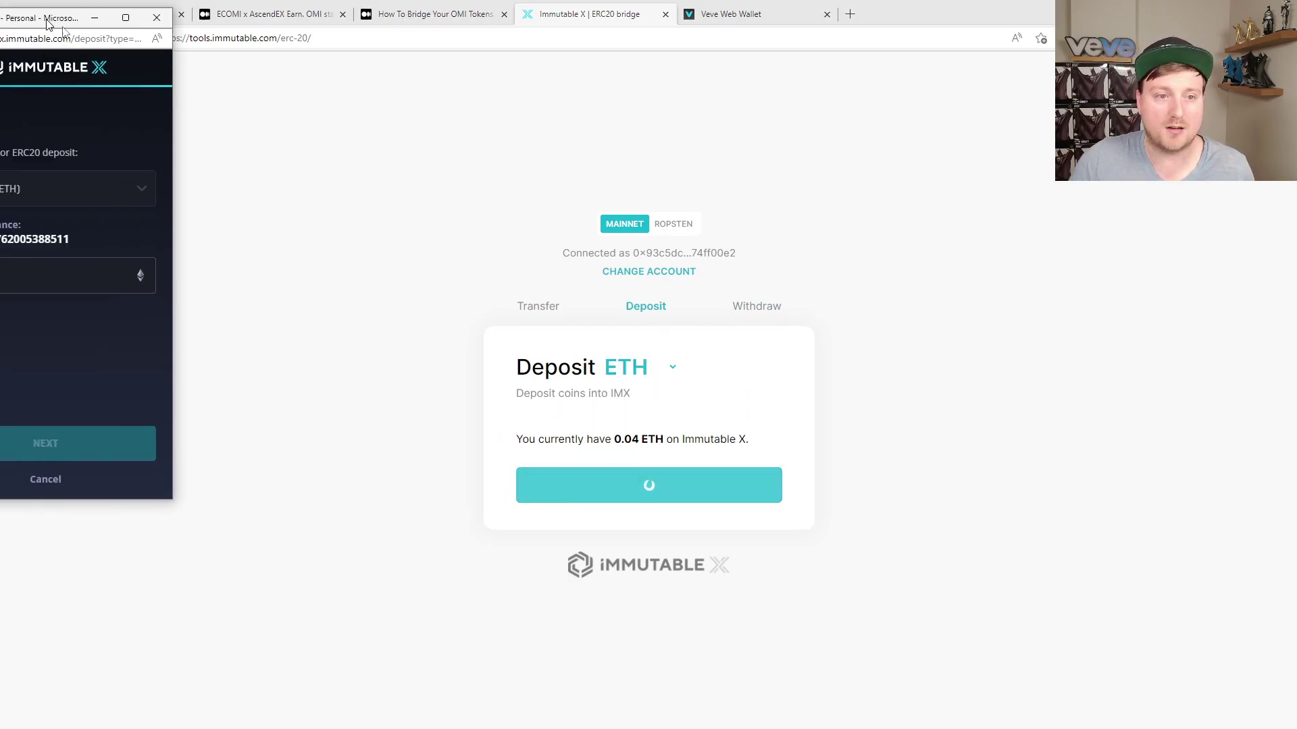
{"action": "left_click", "coordinate": [146, 331]}
{"action": "type", "text": "0.02"}
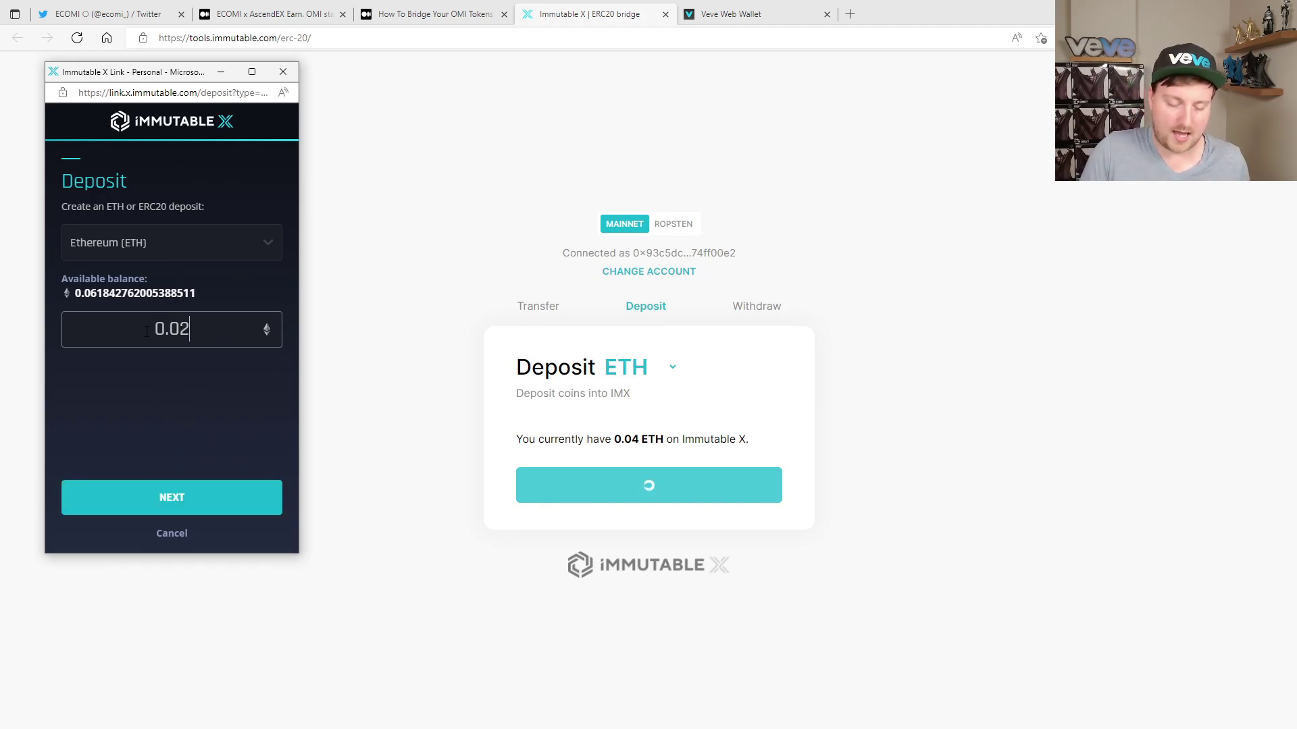
{"action": "left_click", "coordinate": [169, 499]}
{"action": "left_click", "coordinate": [233, 513]}
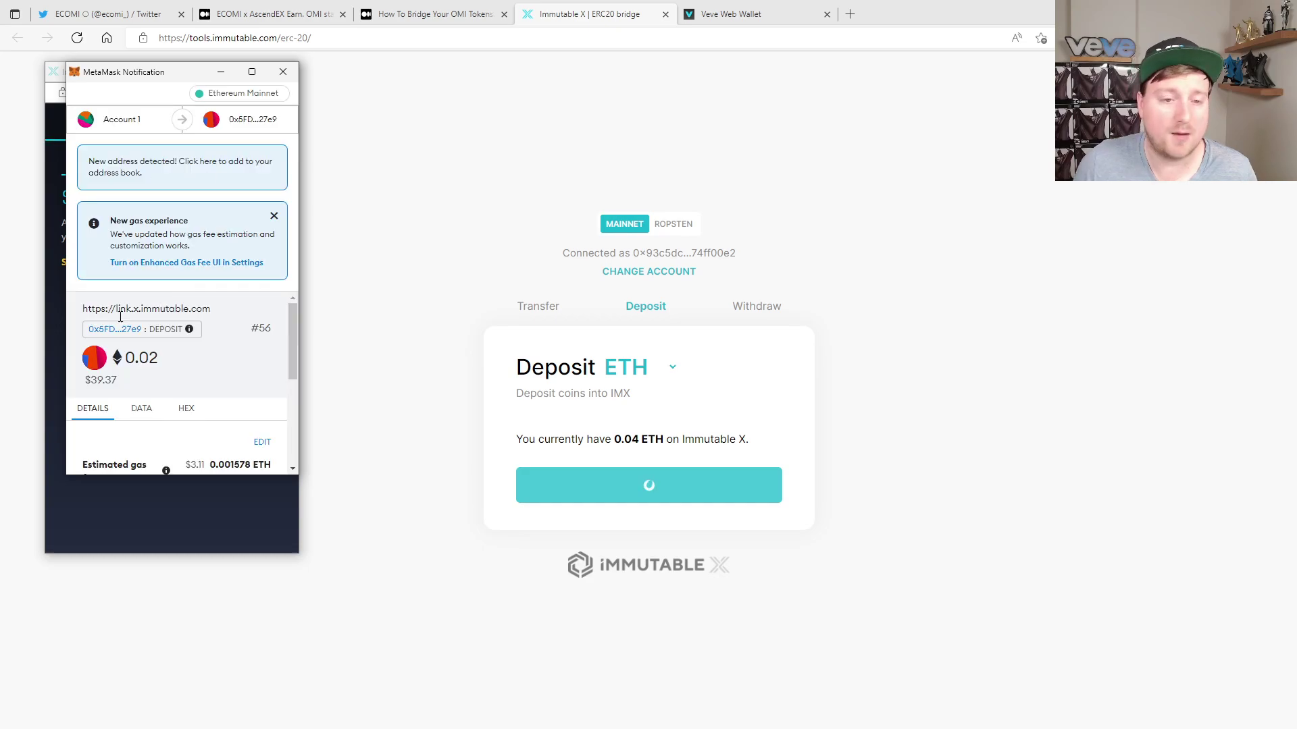
Step: Review the estimated gas fee and total of the 0.02 ETH deposit in MetaMask, and abandon it without approving
{"action": "scroll", "coordinate": [201, 319], "scroll_direction": "down", "scroll_amount": 5}
{"action": "scroll", "coordinate": [189, 373], "scroll_direction": "up", "scroll_amount": 5}
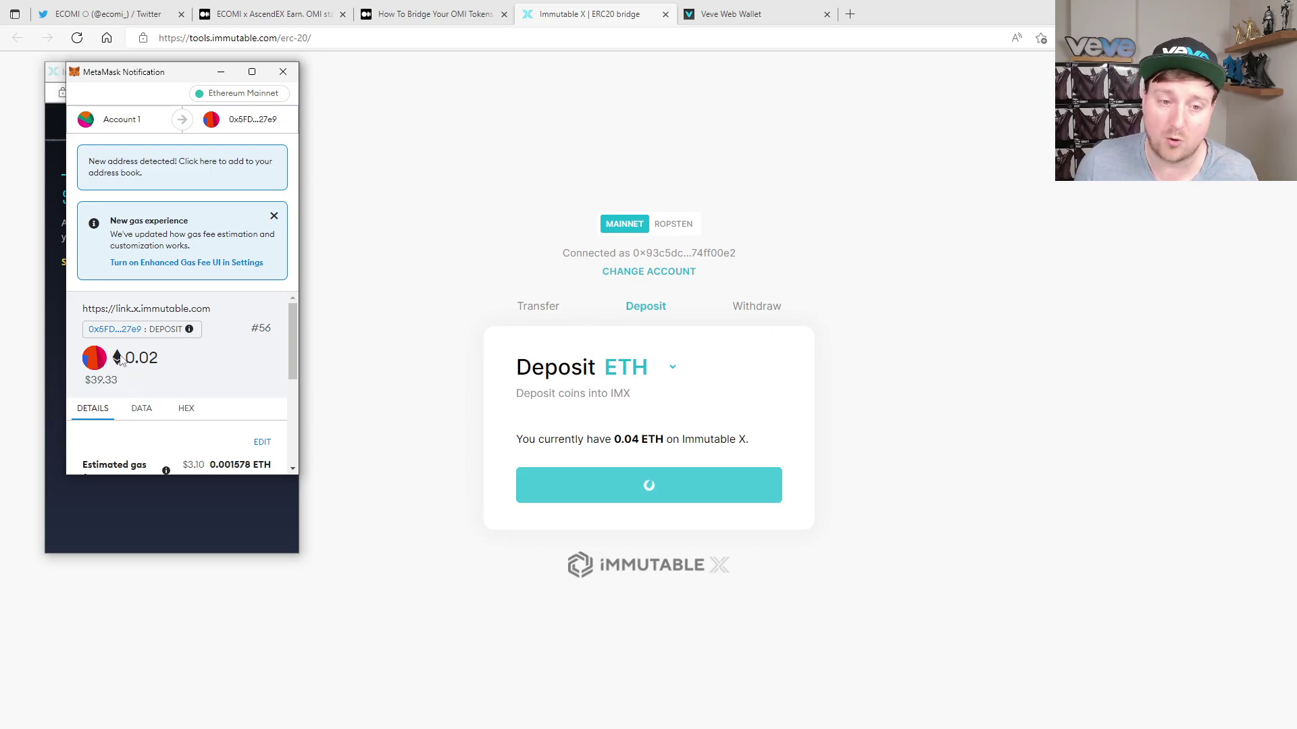
{"action": "scroll", "coordinate": [126, 365], "scroll_direction": "down", "scroll_amount": 1}
{"action": "scroll", "coordinate": [131, 361], "scroll_direction": "down", "scroll_amount": 3}
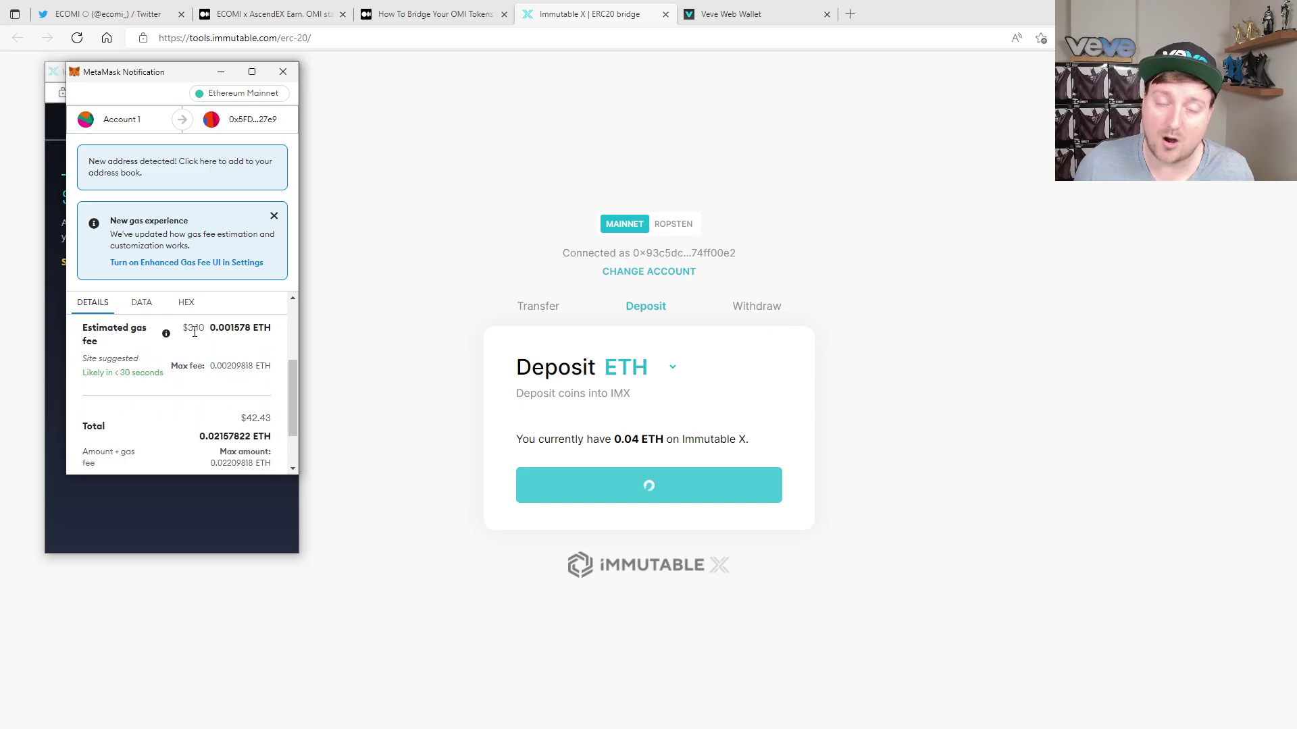
{"action": "scroll", "coordinate": [194, 339], "scroll_direction": "down", "scroll_amount": 2}
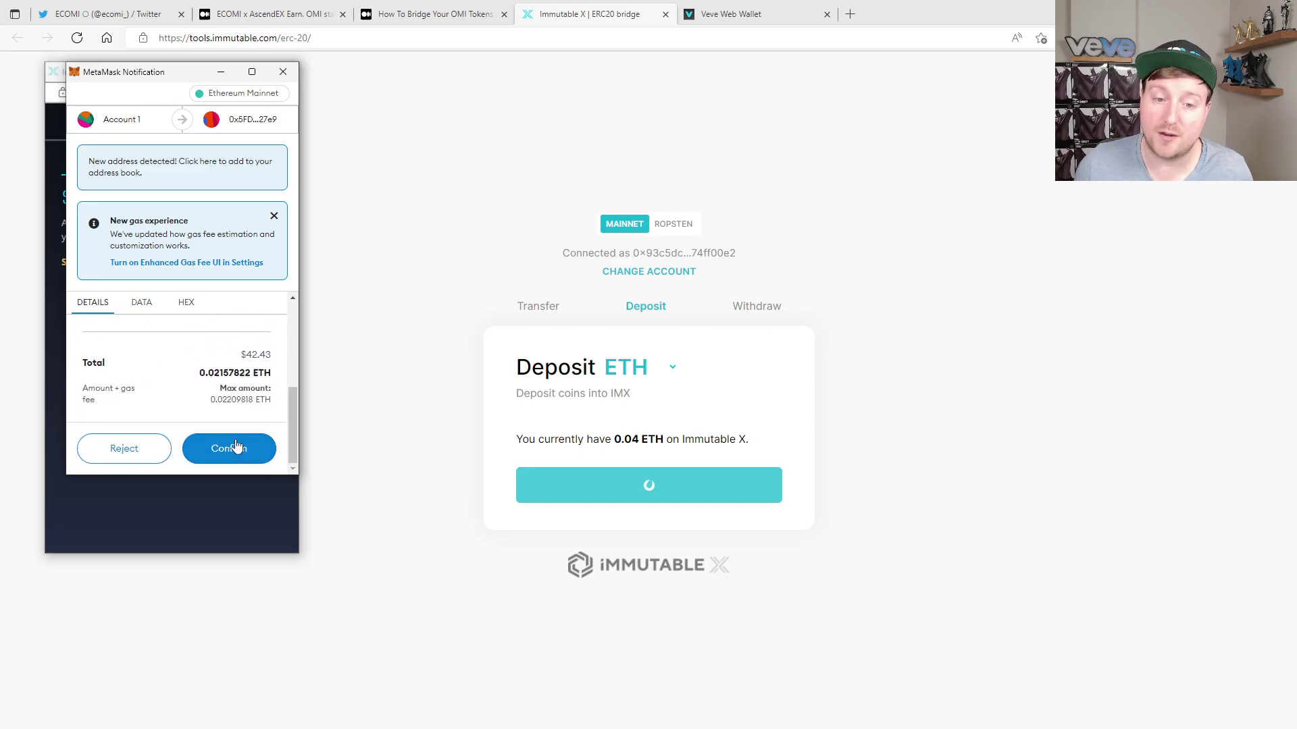
{"action": "left_click", "coordinate": [282, 72]}
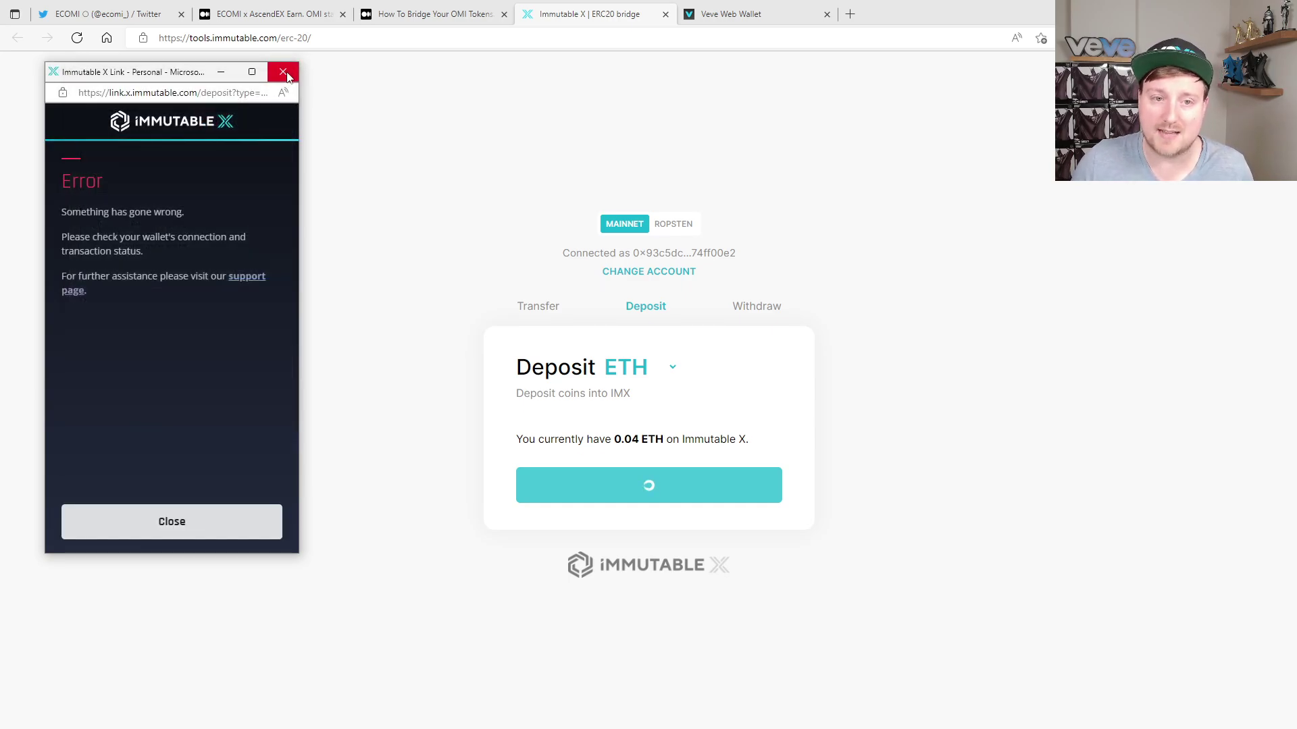
{"action": "left_click", "coordinate": [284, 71]}
Step: Read the section 7.3 reminder about bridging ETH for gas and the withdrawal example, and check the bridge's deposit page
{"action": "left_click", "coordinate": [422, 13]}
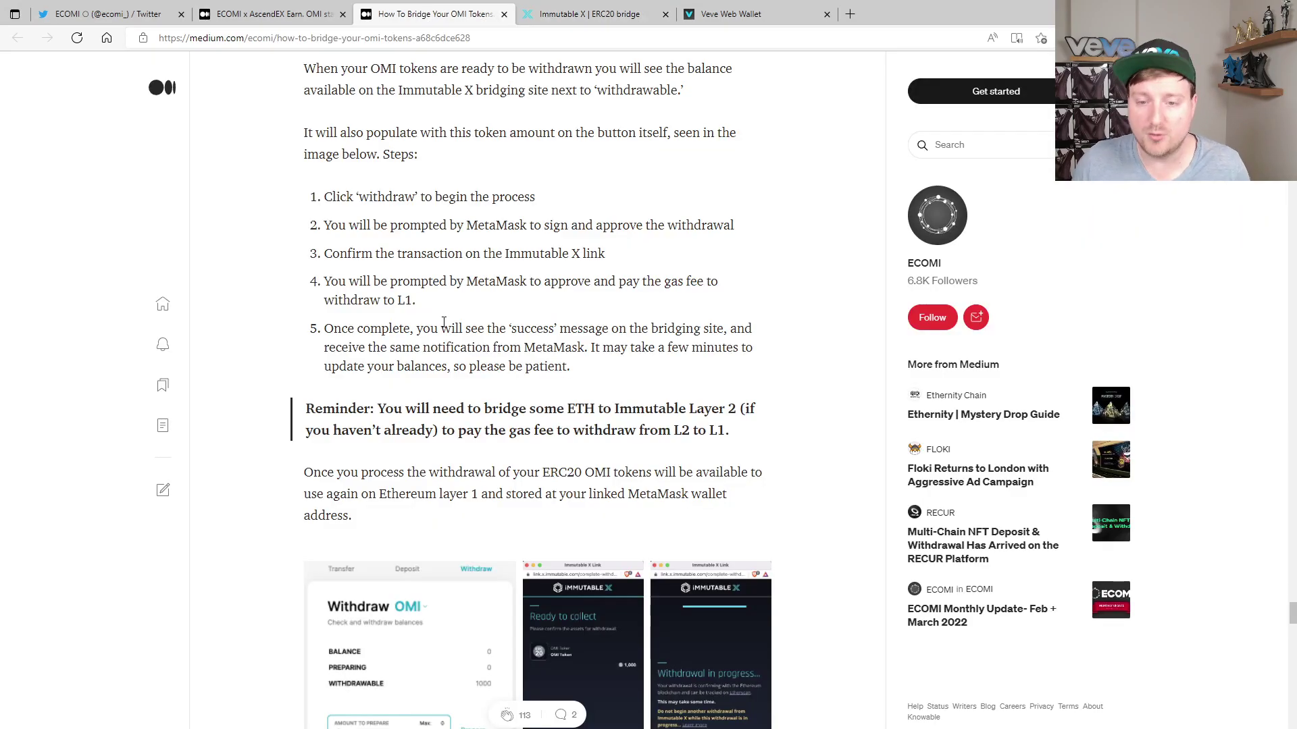
{"action": "scroll", "coordinate": [442, 324], "scroll_direction": "down", "scroll_amount": 2}
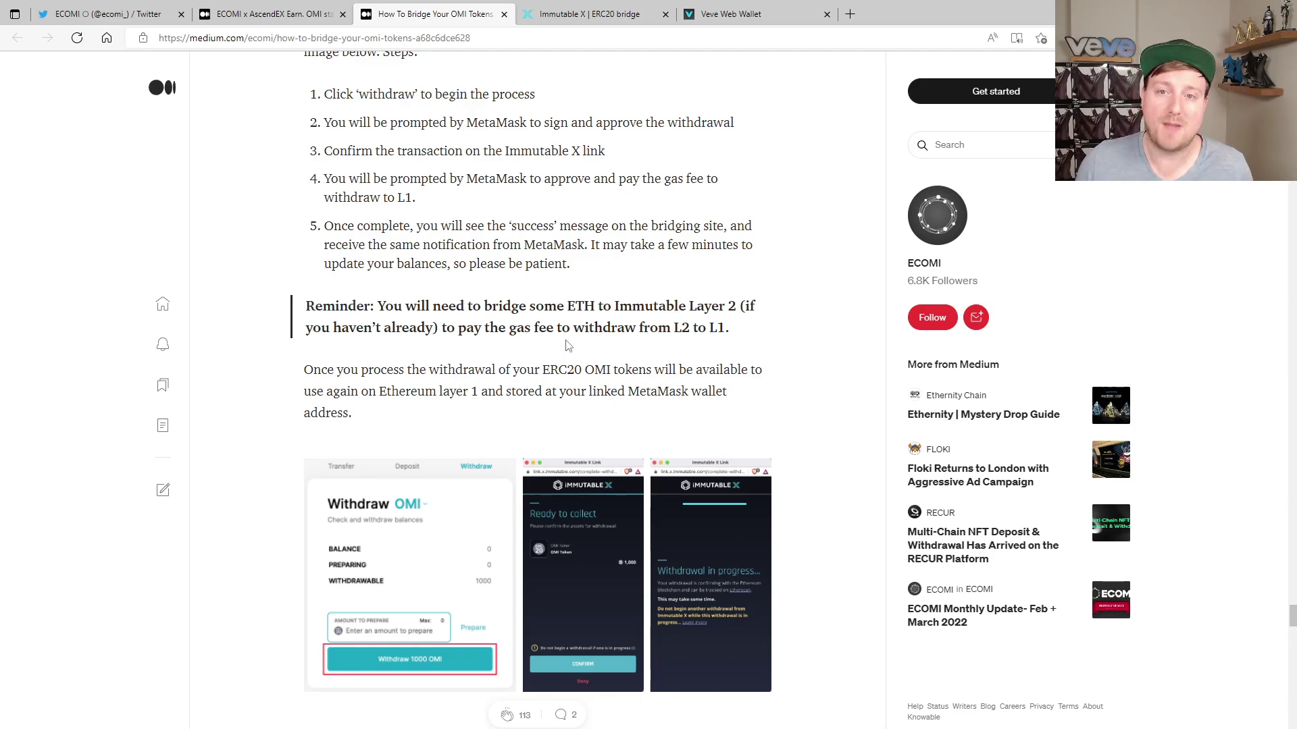
{"action": "left_click", "coordinate": [575, 20]}
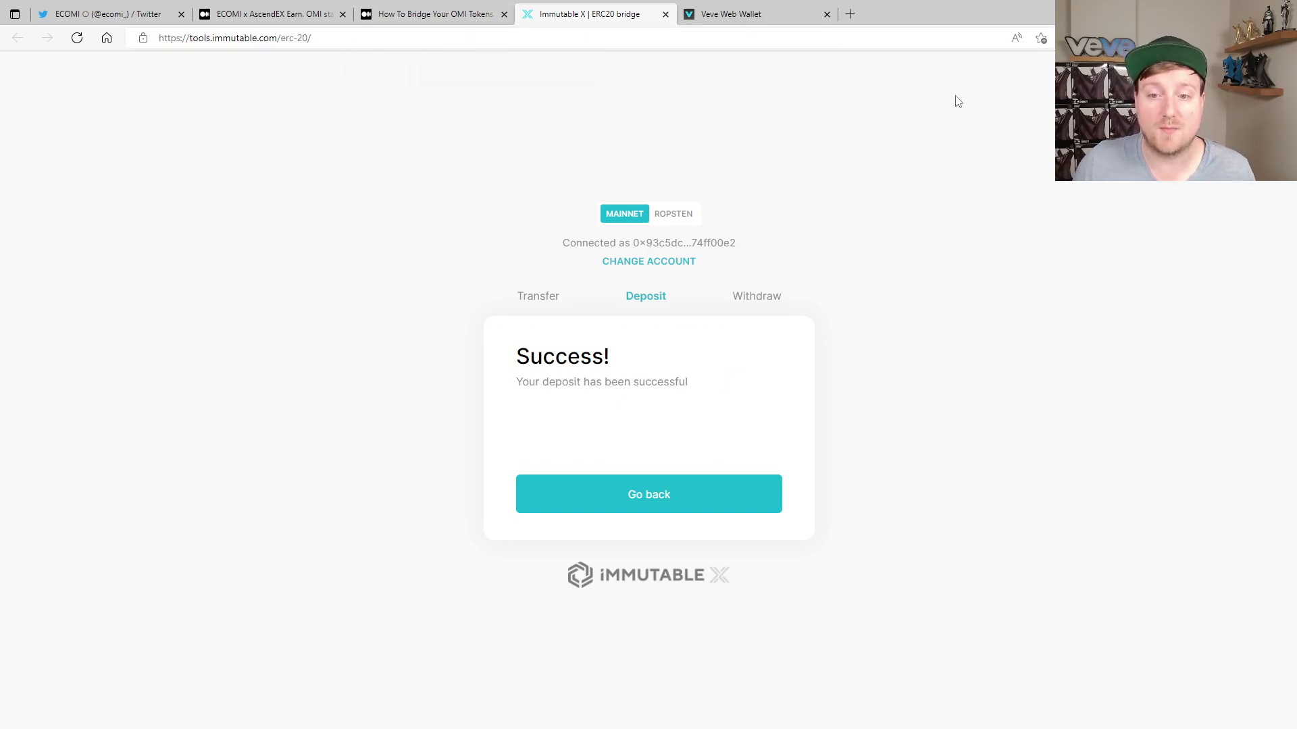
{"action": "left_click", "coordinate": [413, 13]}
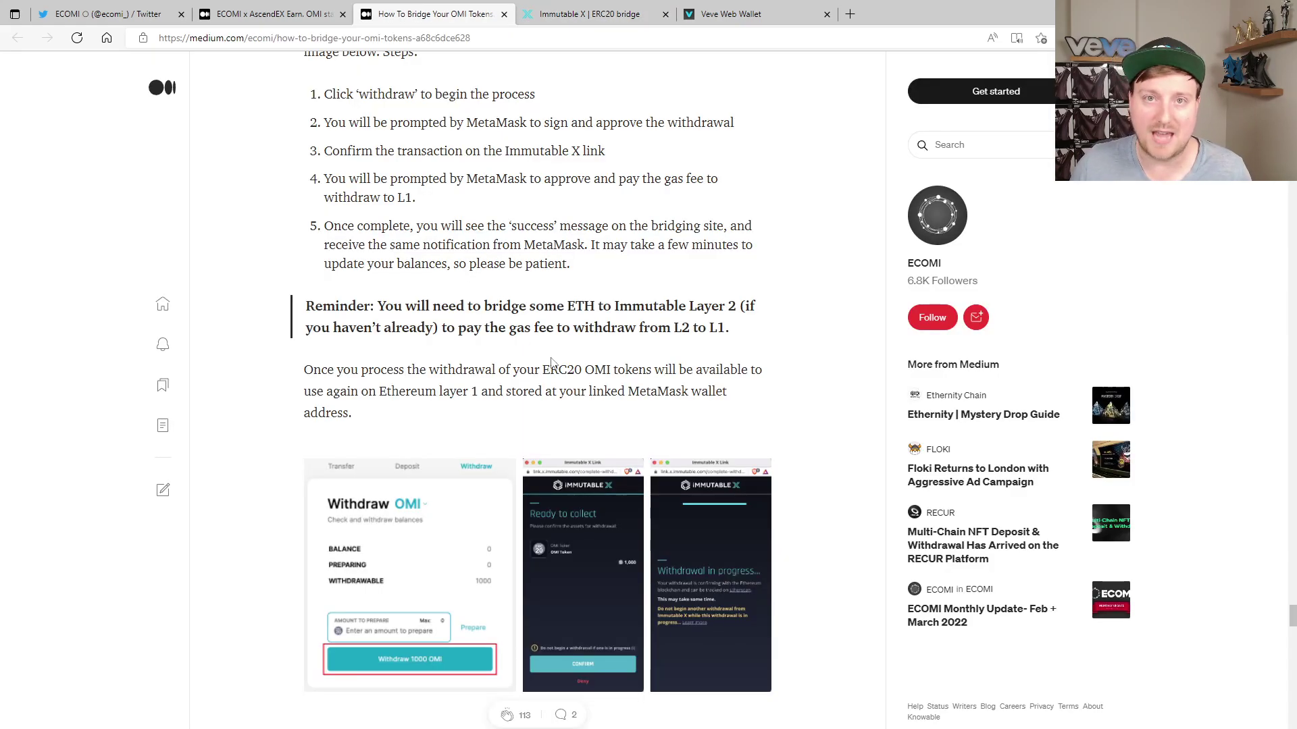
Step: Read the end of the article's withdrawal section, including the OMI withdrawal example images
{"action": "scroll", "coordinate": [550, 360], "scroll_direction": "down", "scroll_amount": 2}
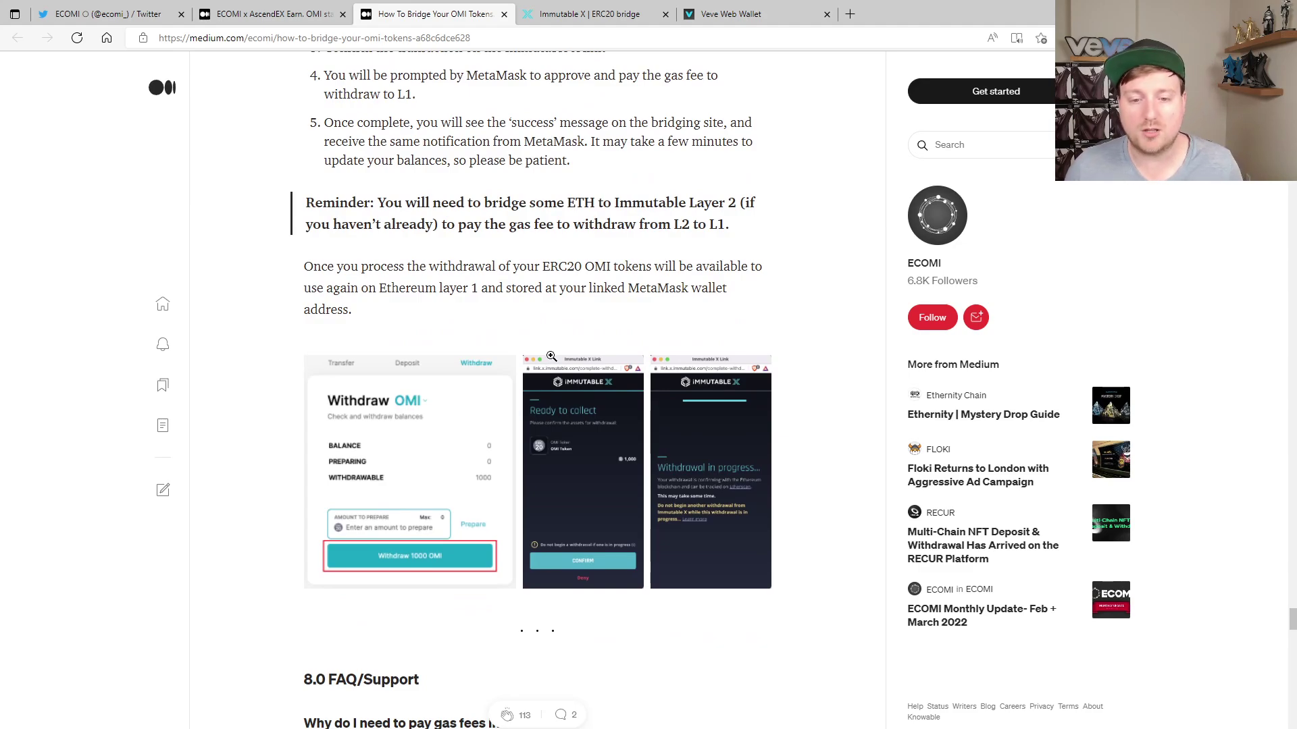
{"action": "scroll", "coordinate": [550, 356], "scroll_direction": "down", "scroll_amount": 3}
{"action": "scroll", "coordinate": [551, 356], "scroll_direction": "up", "scroll_amount": 3}
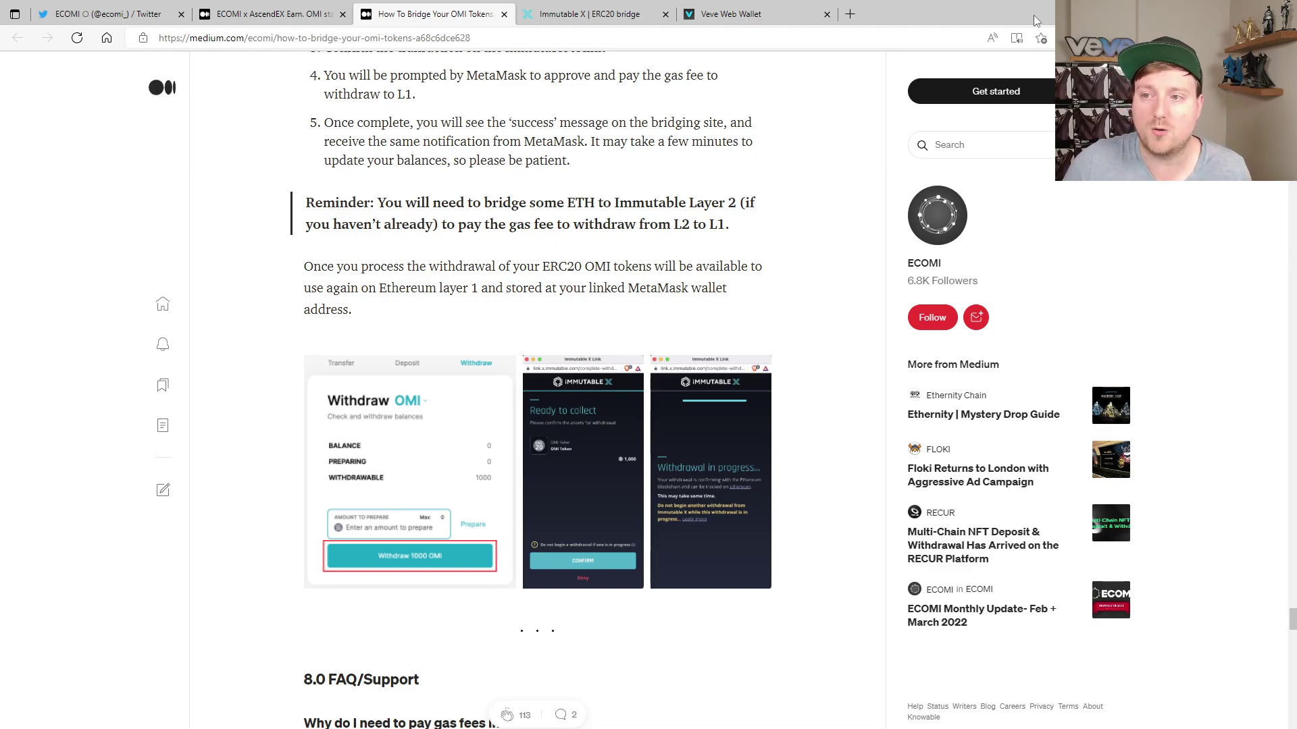
Step: Find OMI among the MetaMask assets, view its transaction history, and close the wallet
{"action": "key", "text": "alt+shift+m"}
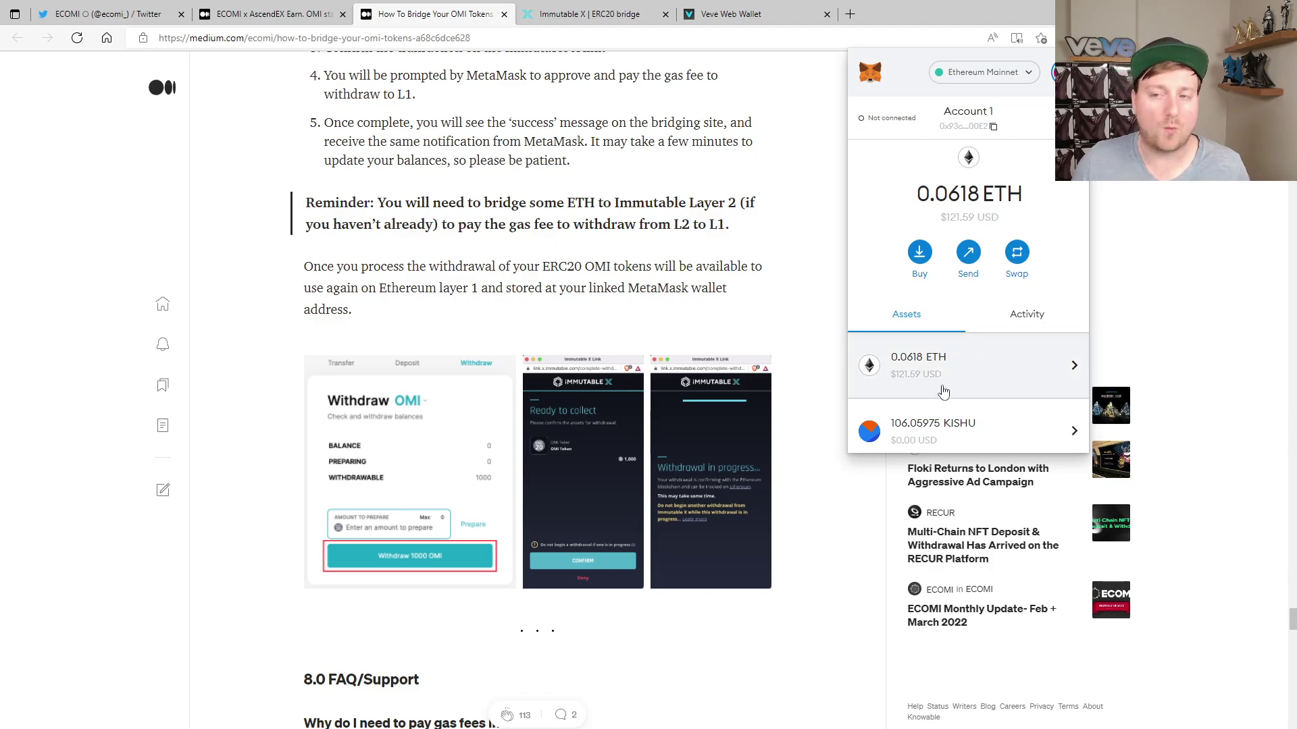
{"action": "scroll", "coordinate": [944, 392], "scroll_direction": "down", "scroll_amount": 1}
{"action": "scroll", "coordinate": [944, 391], "scroll_direction": "down", "scroll_amount": 1}
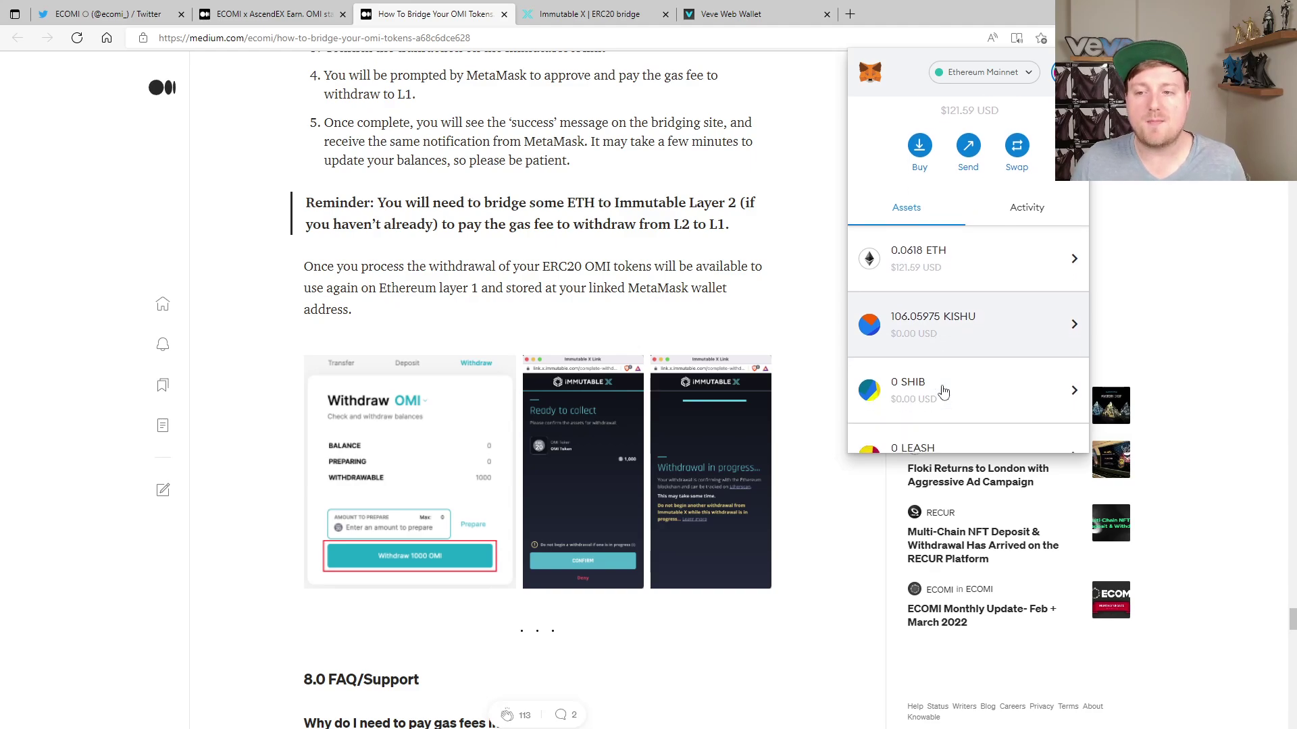
{"action": "scroll", "coordinate": [944, 391], "scroll_direction": "down", "scroll_amount": 1}
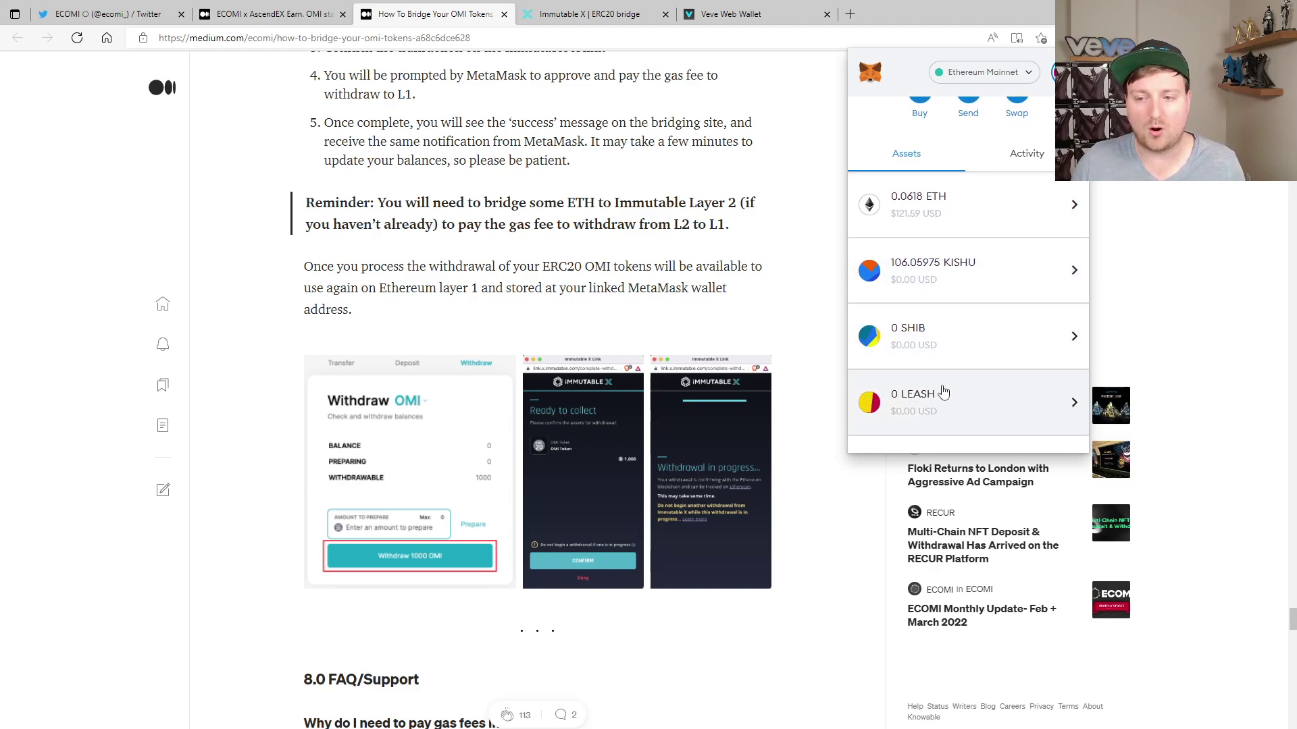
{"action": "scroll", "coordinate": [944, 392], "scroll_direction": "down", "scroll_amount": 5}
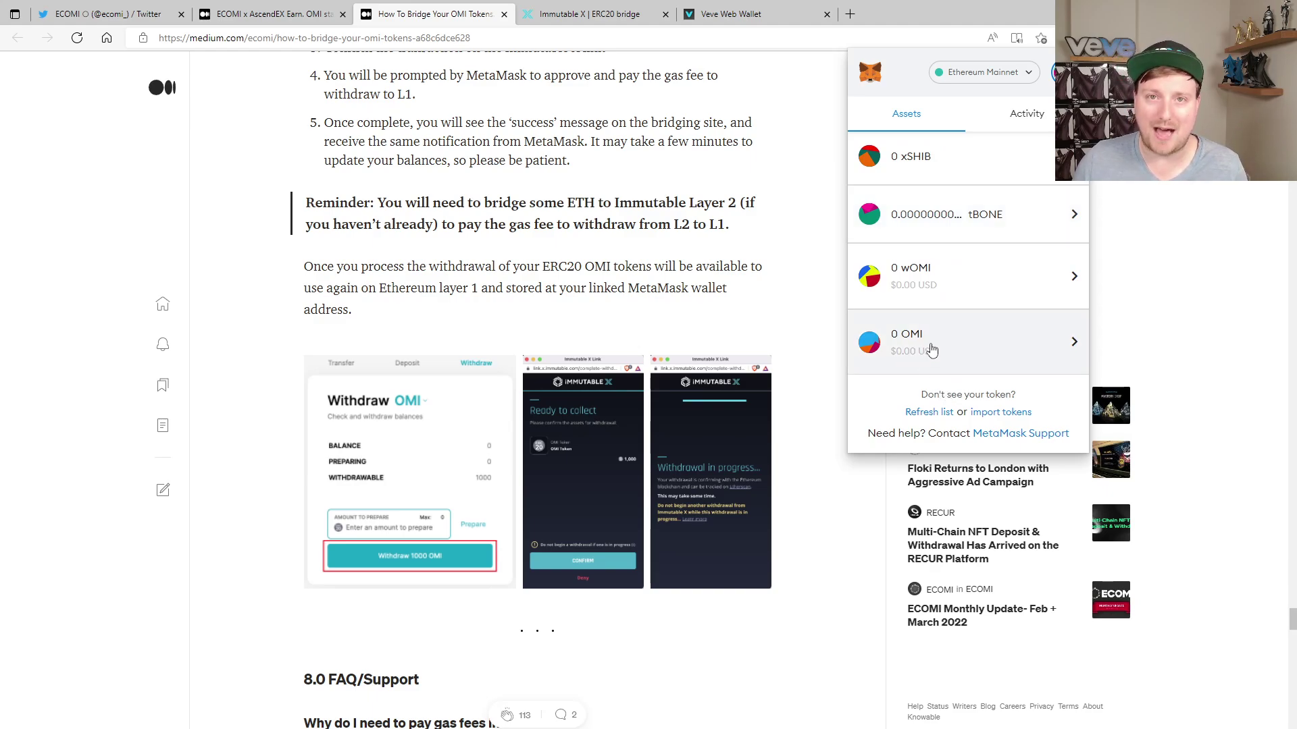
{"action": "scroll", "coordinate": [932, 350], "scroll_direction": "up", "scroll_amount": 10}
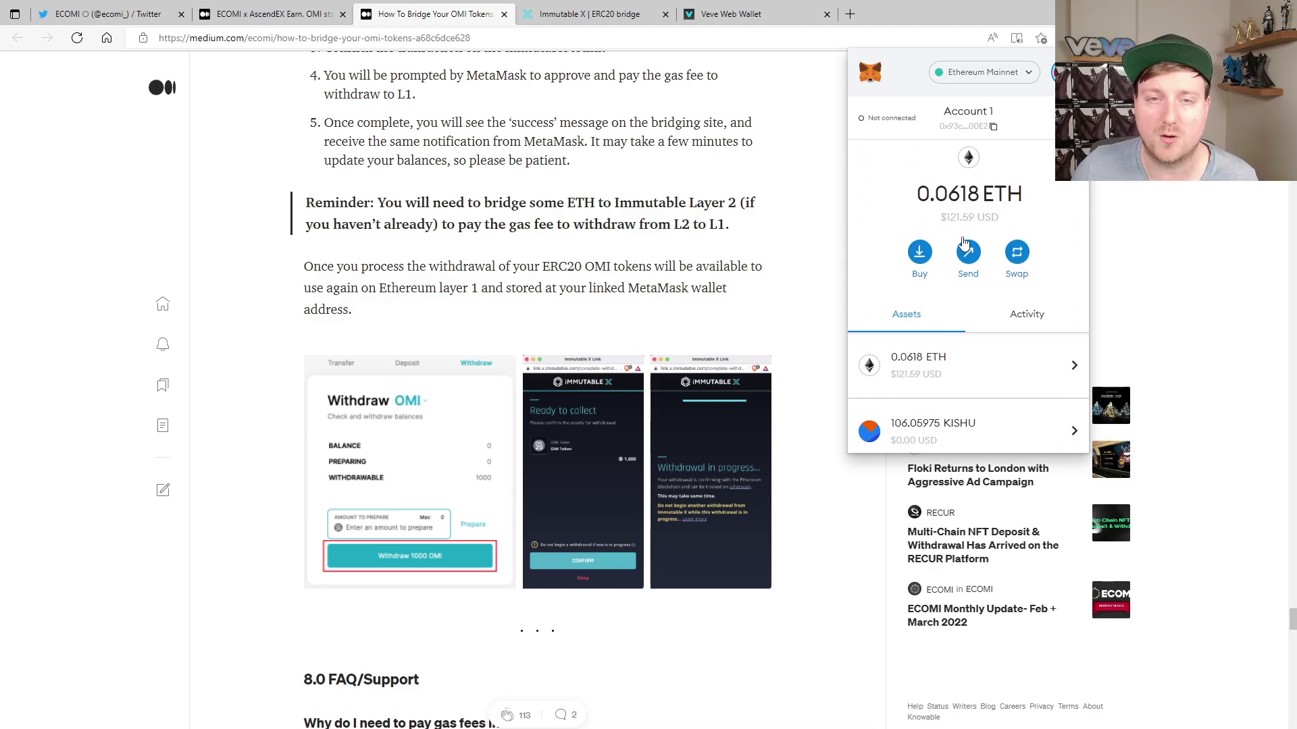
{"action": "scroll", "coordinate": [963, 243], "scroll_direction": "down", "scroll_amount": 3}
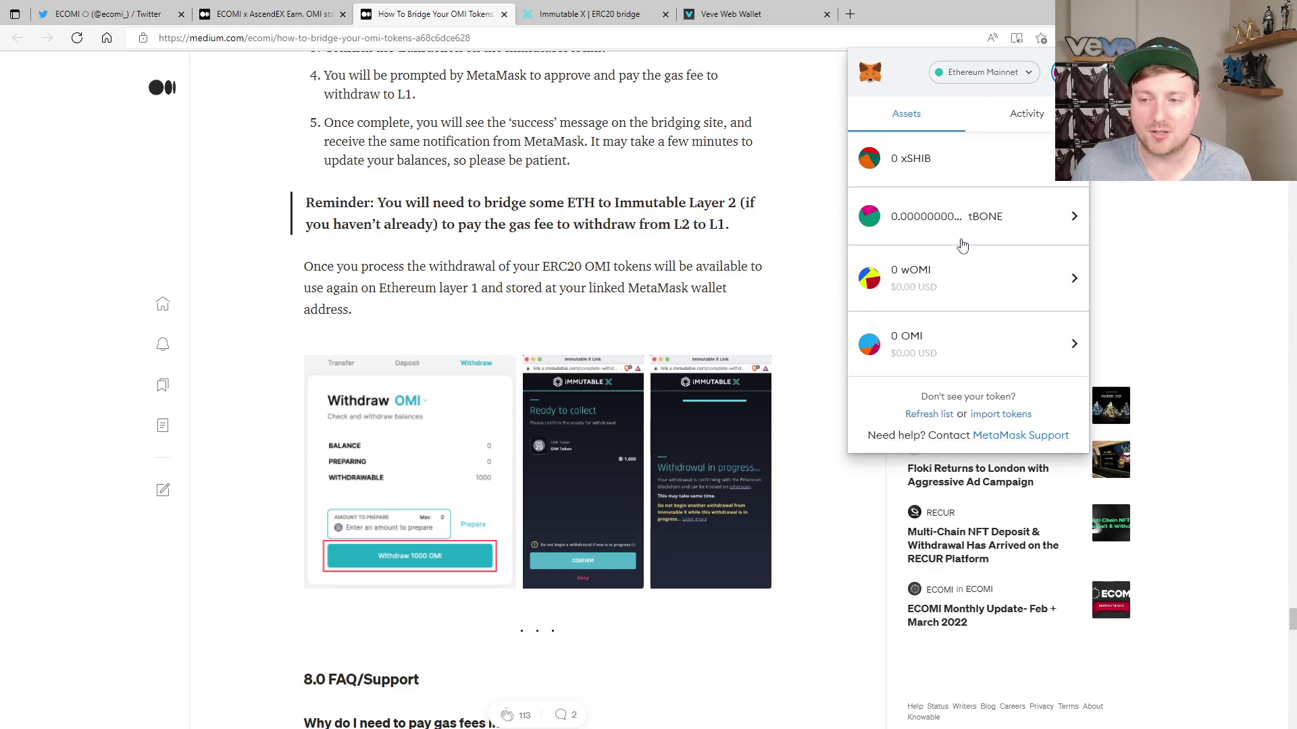
{"action": "left_click", "coordinate": [961, 348]}
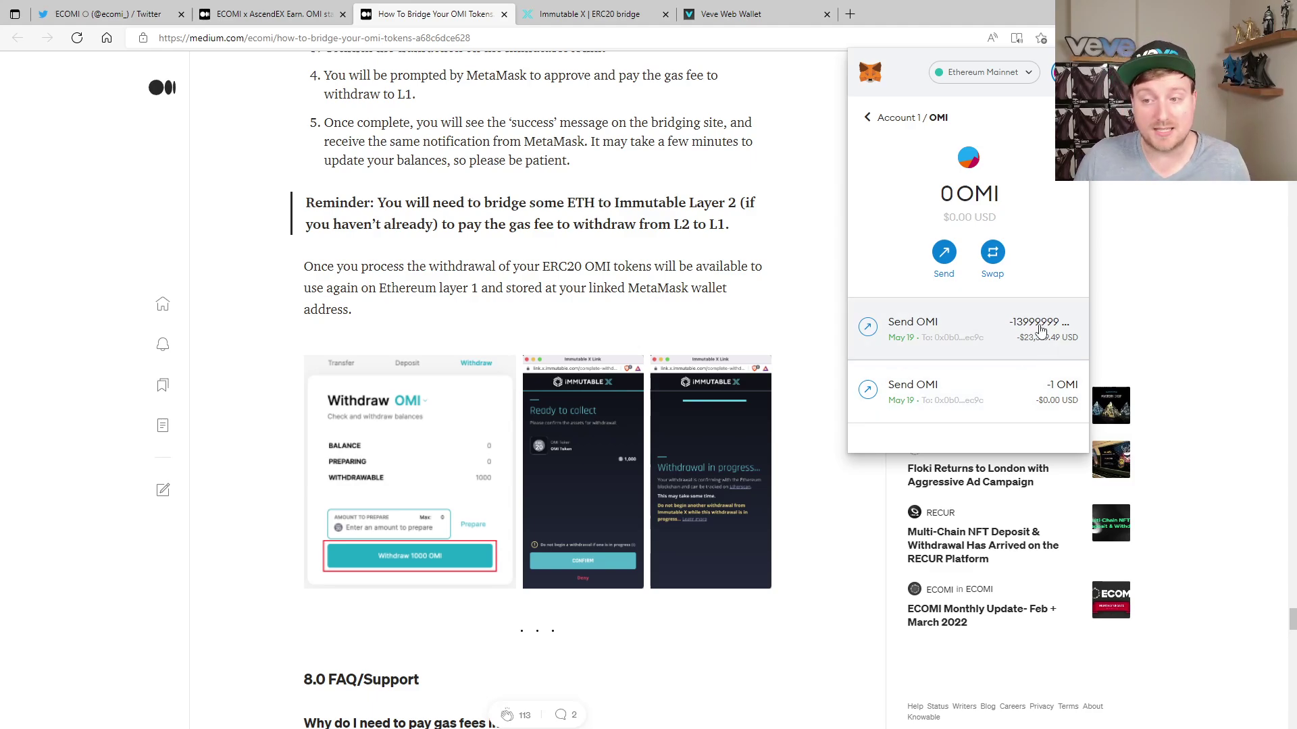
{"action": "left_click", "coordinate": [868, 118]}
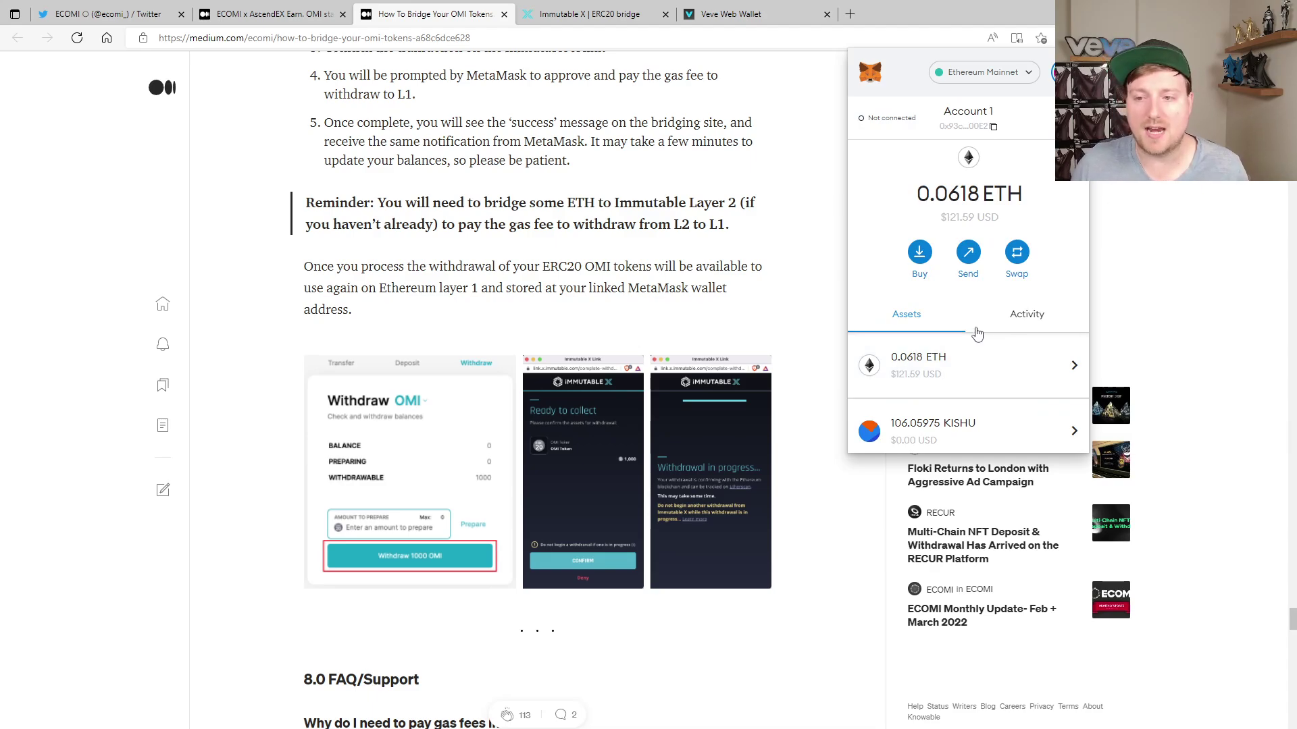
{"action": "left_click", "coordinate": [785, 265]}
Step: Copy the Ethereum OMI contract address from section 2.2, Adding OMI to MetaMask, of the bridging article
{"action": "left_click_drag", "start_coordinate": [1291, 620], "coordinate": [1209, 186]}
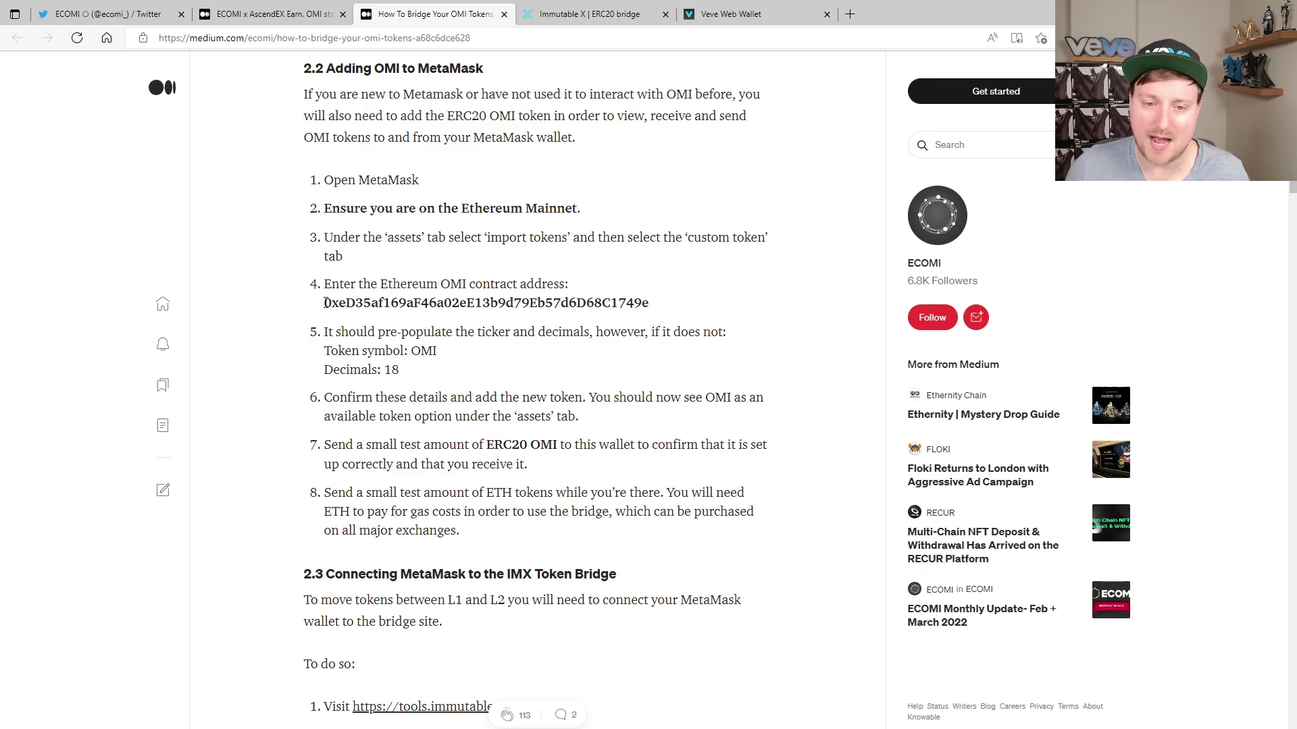
{"action": "left_click_drag", "start_coordinate": [325, 304], "coordinate": [659, 308]}
{"action": "right_click", "coordinate": [588, 305]}
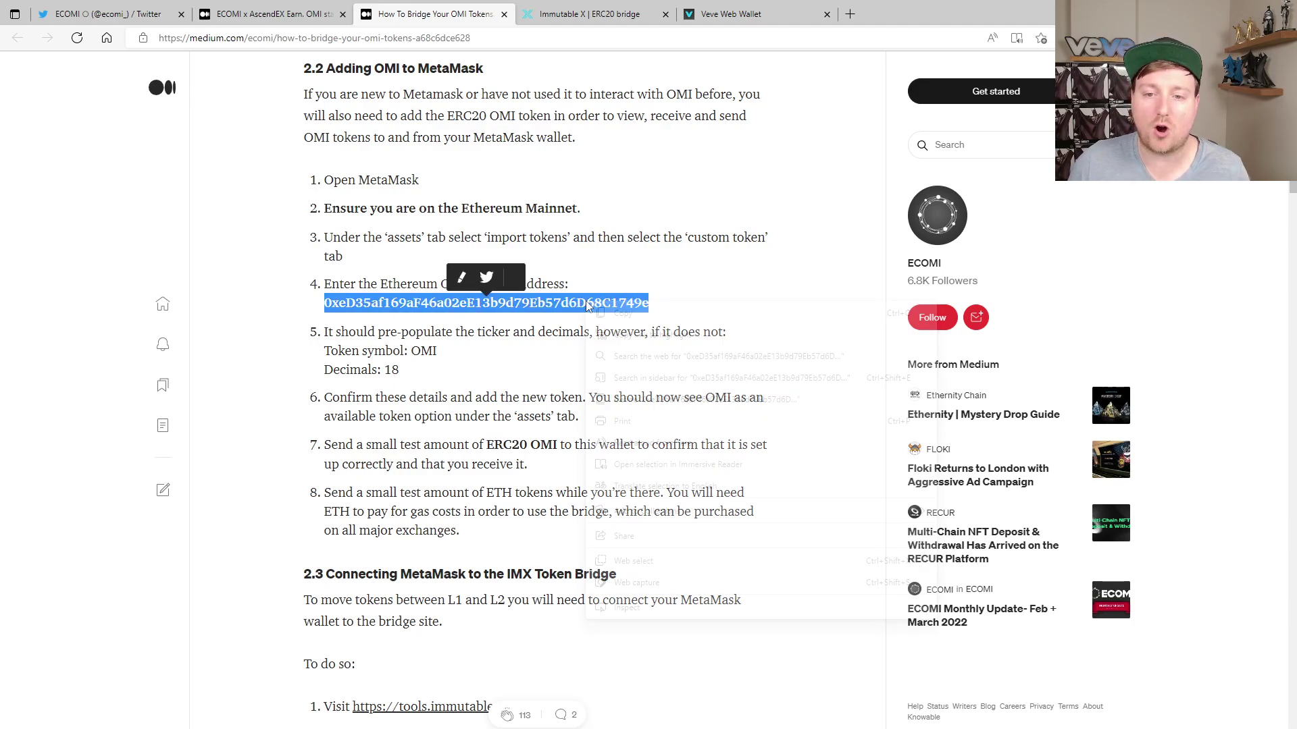
{"action": "left_click", "coordinate": [622, 314]}
{"action": "left_click", "coordinate": [684, 254]}
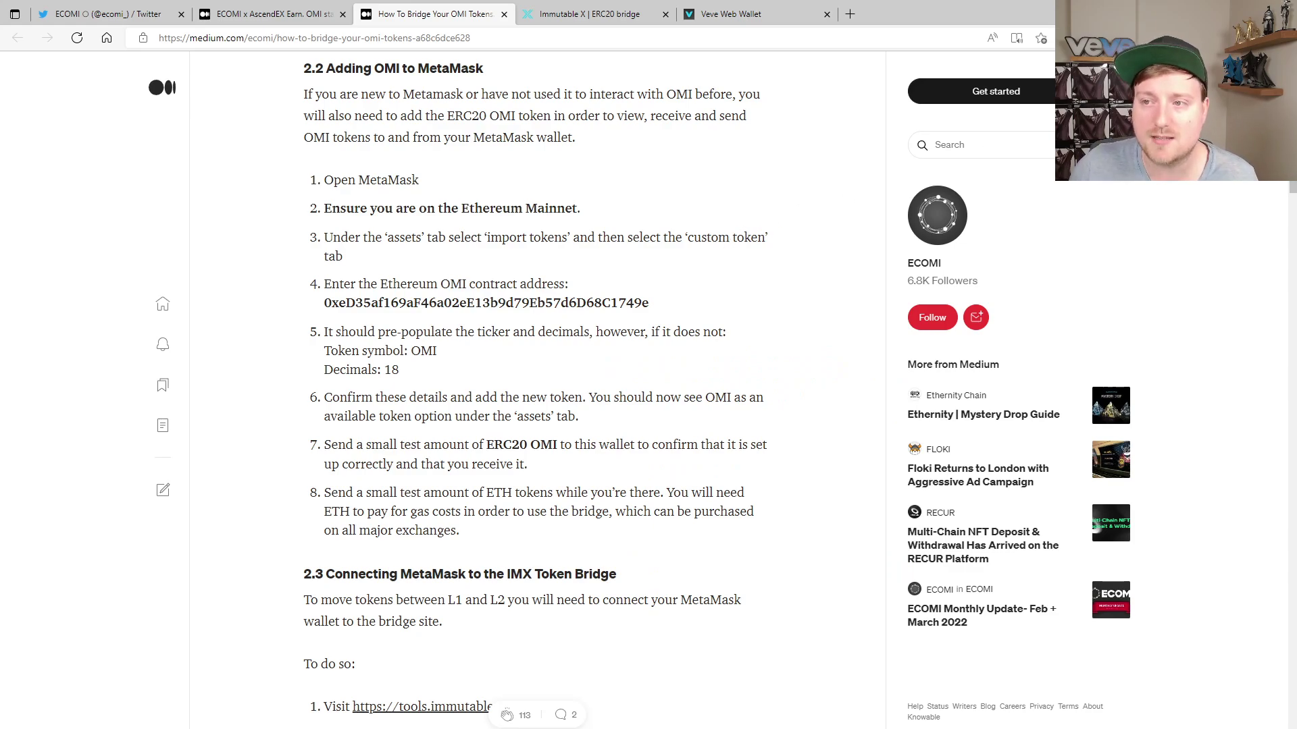
Step: Try to import OMI as a custom token in MetaMask using the copied Ethereum contract address
{"action": "key", "text": "alt+shift+m"}
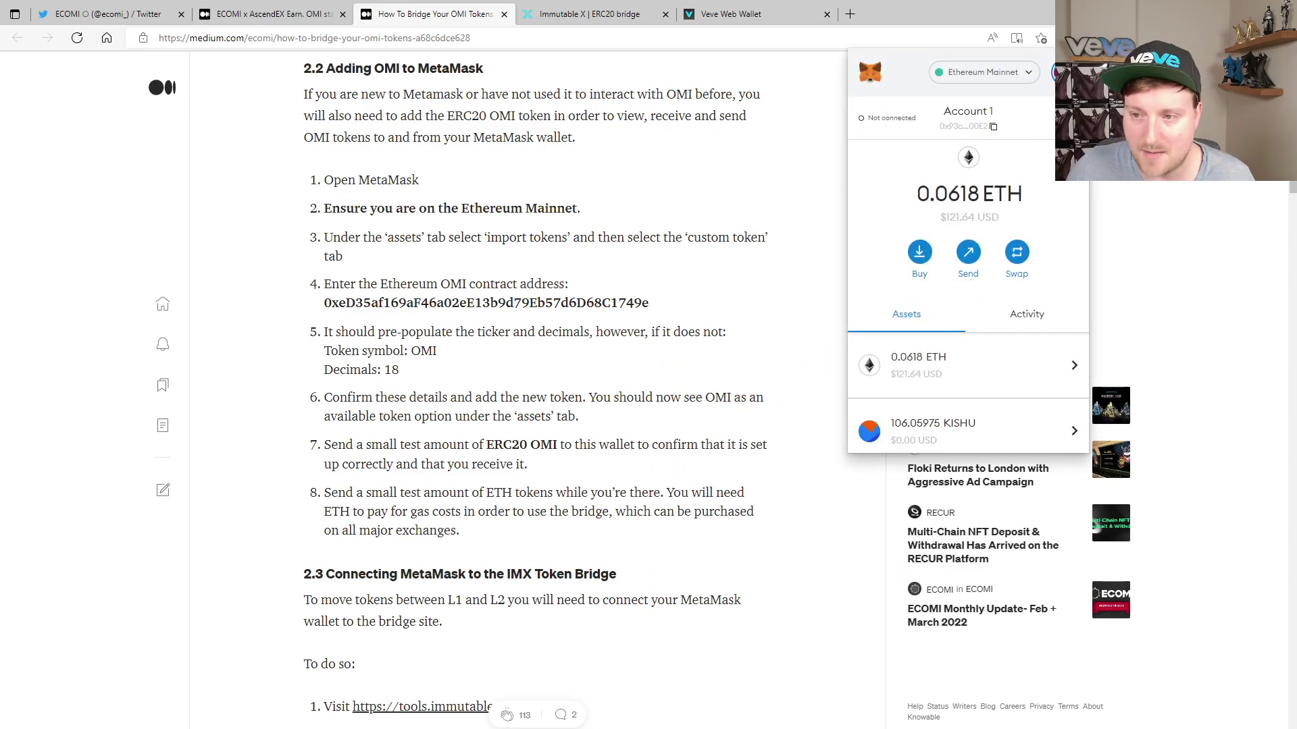
{"action": "scroll", "coordinate": [973, 247], "scroll_direction": "down", "scroll_amount": 6}
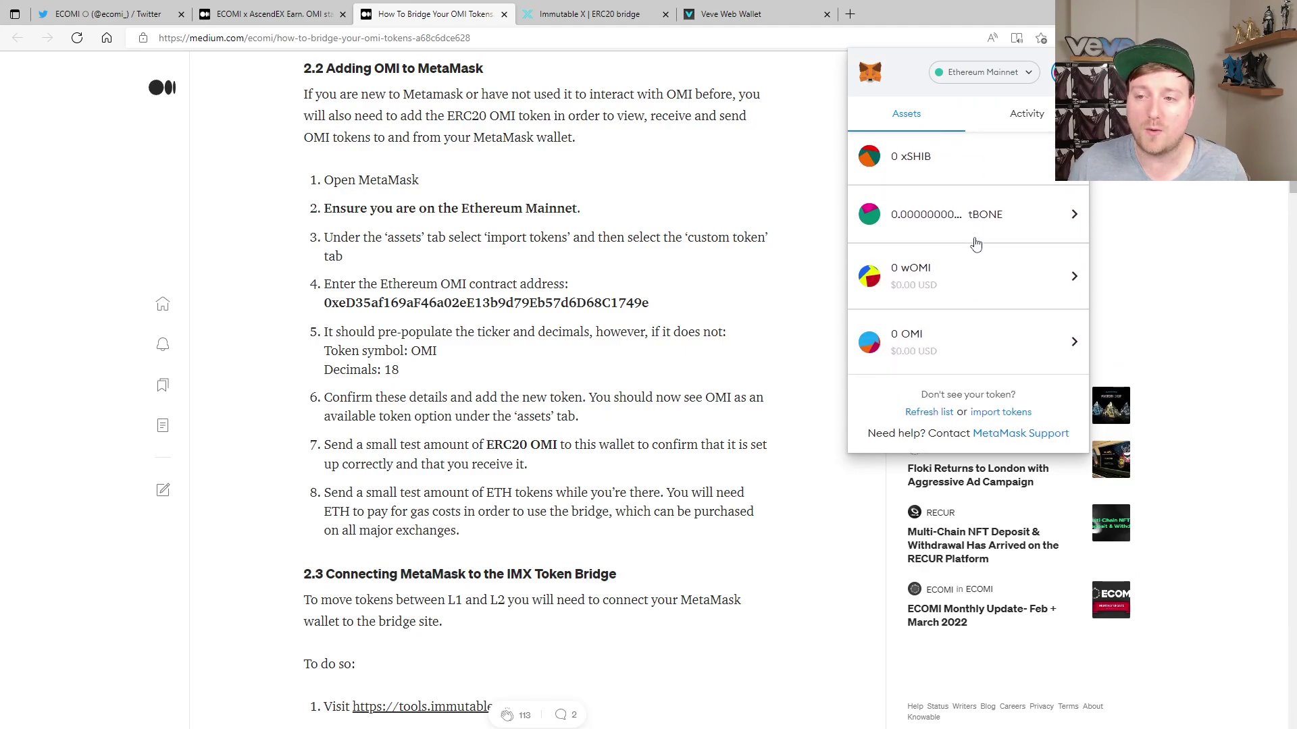
{"action": "left_click", "coordinate": [1010, 413]}
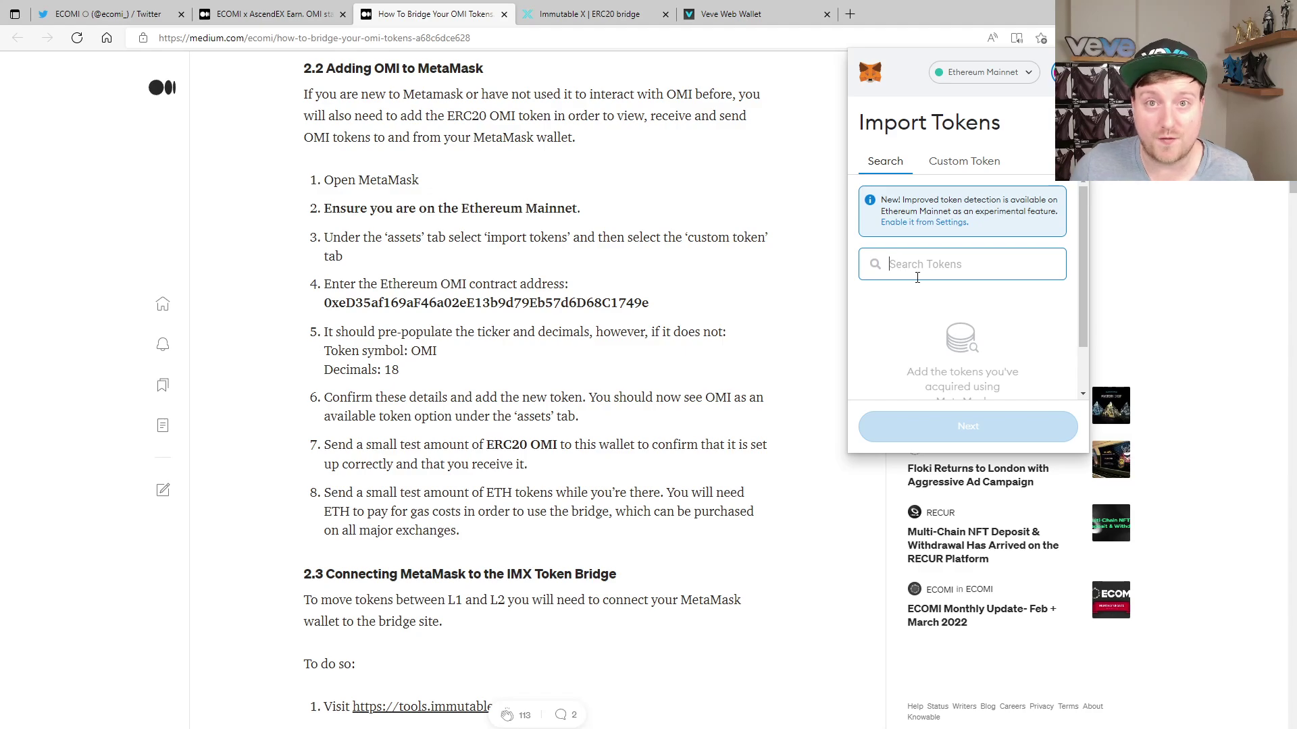
{"action": "left_click", "coordinate": [979, 169]}
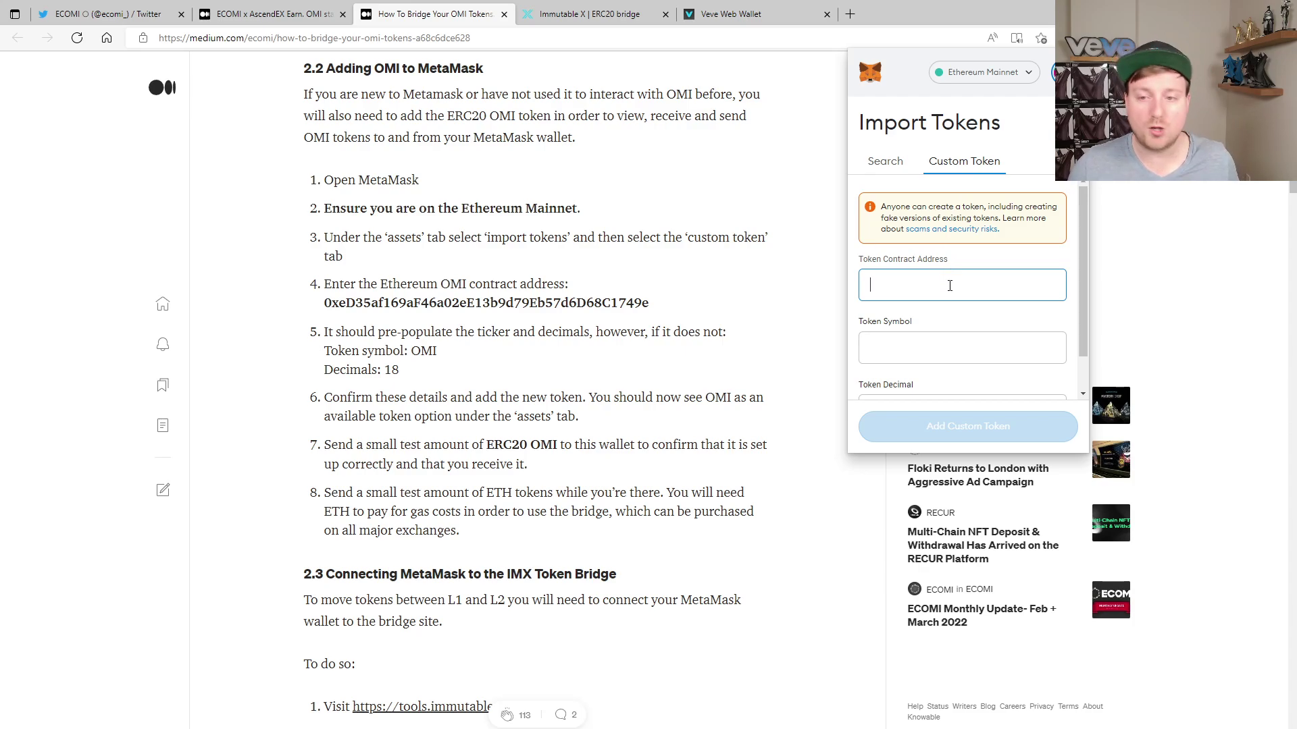
{"action": "key", "text": "ctrl+v"}
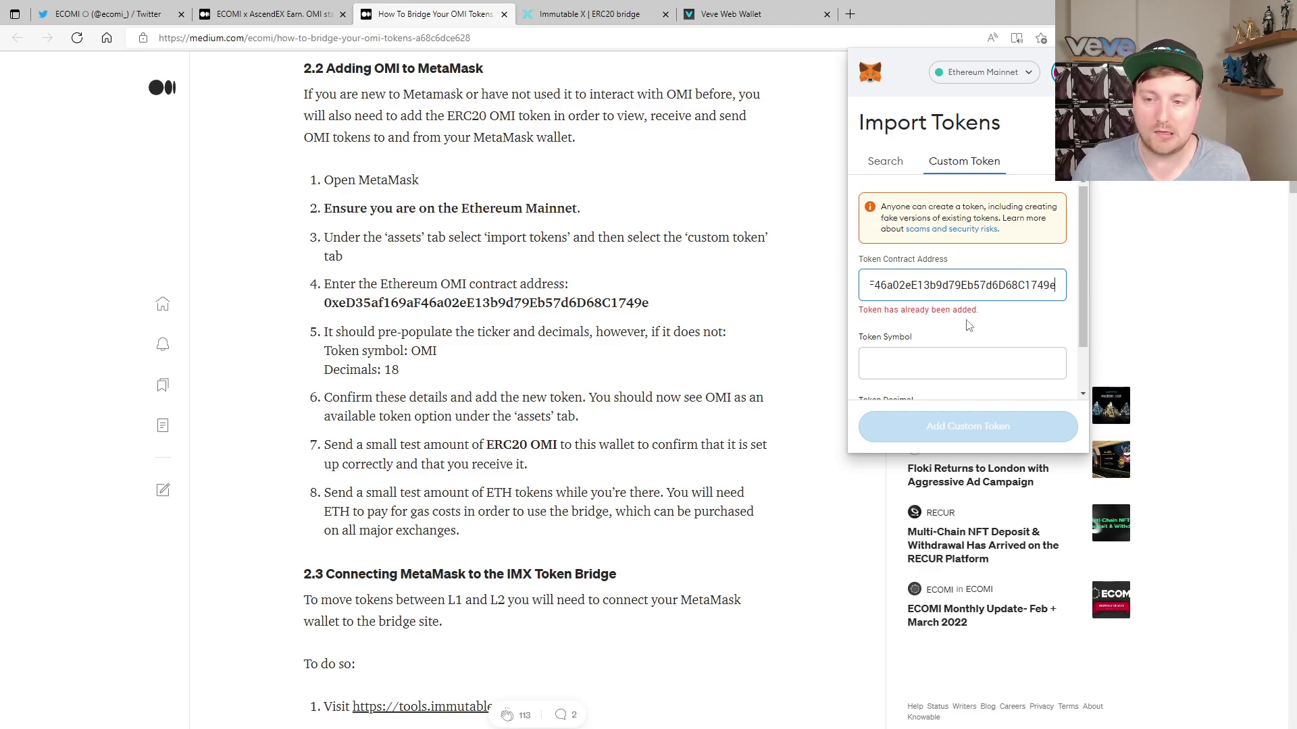
Step: Compare the import form's token symbol and decimal fields with the article's instructions for adding OMI
{"action": "scroll", "coordinate": [960, 304], "scroll_direction": "down", "scroll_amount": 1}
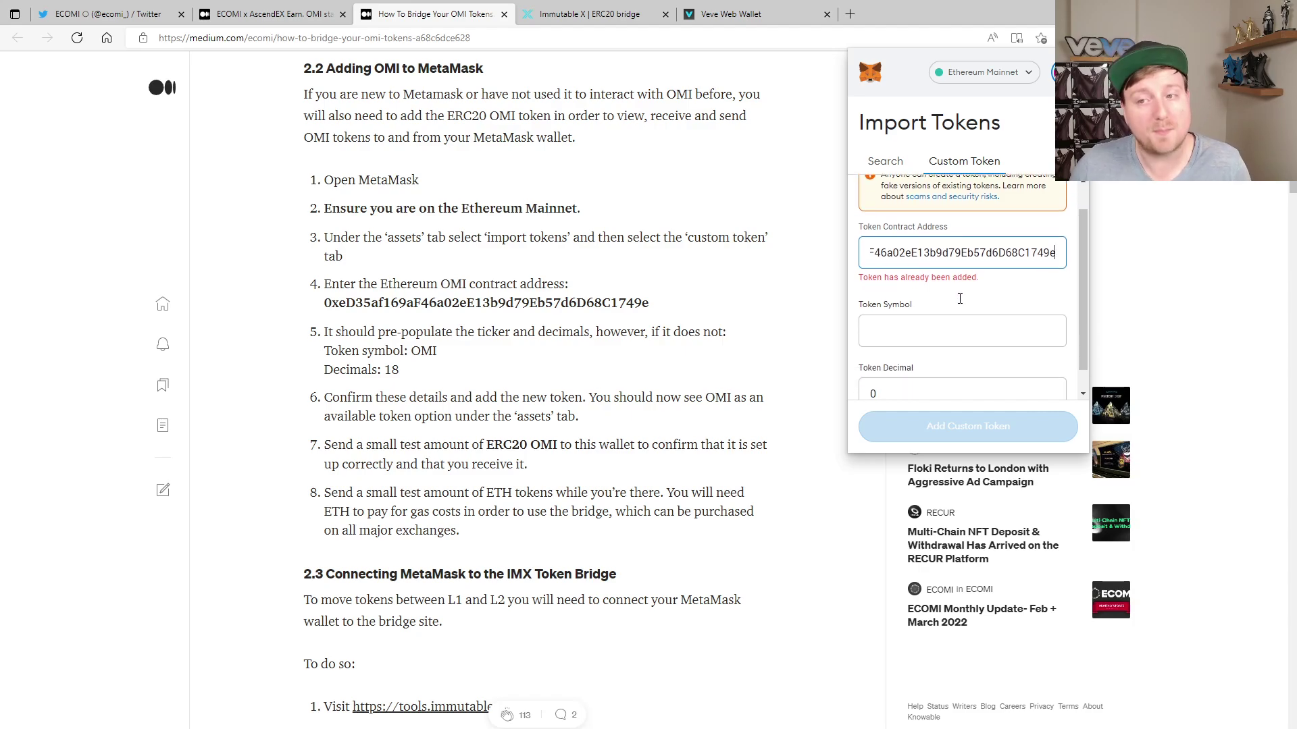
{"action": "scroll", "coordinate": [960, 304], "scroll_direction": "down", "scroll_amount": 1}
{"action": "scroll", "coordinate": [959, 304], "scroll_direction": "up", "scroll_amount": 2}
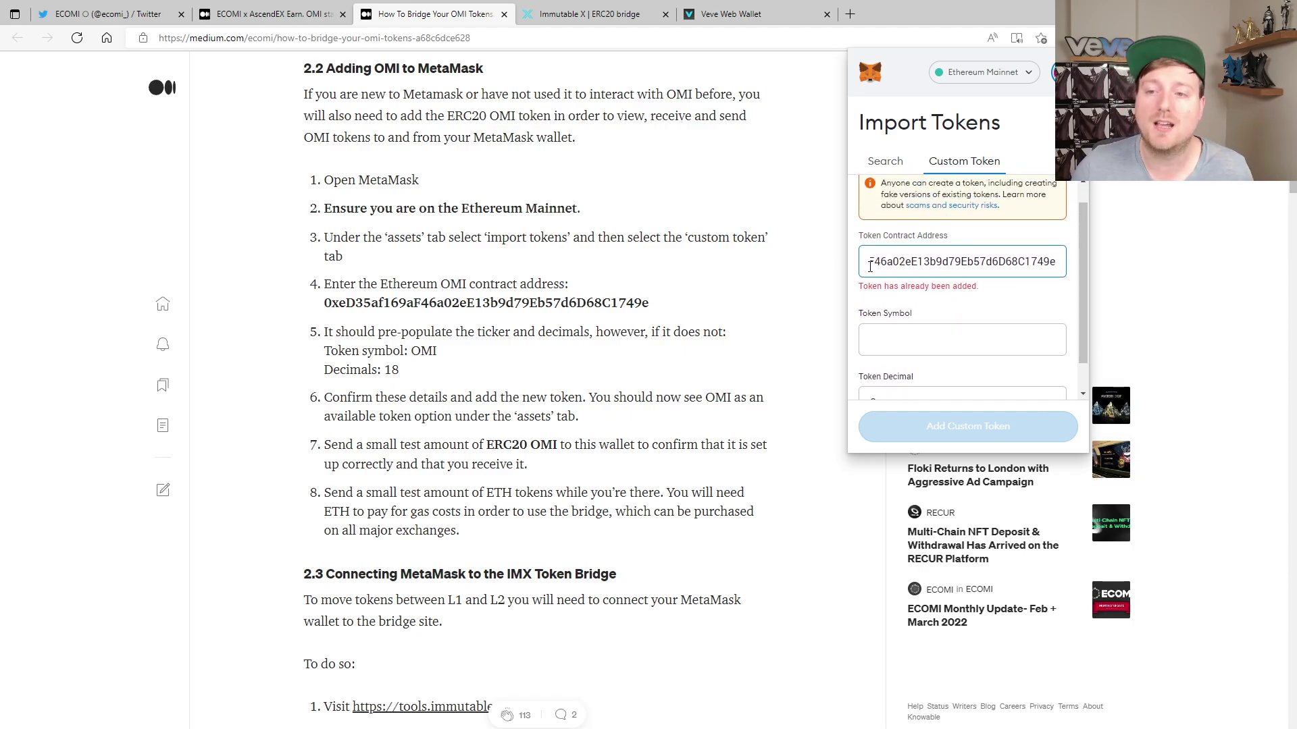
{"action": "scroll", "coordinate": [1029, 251], "scroll_direction": "down", "scroll_amount": 1}
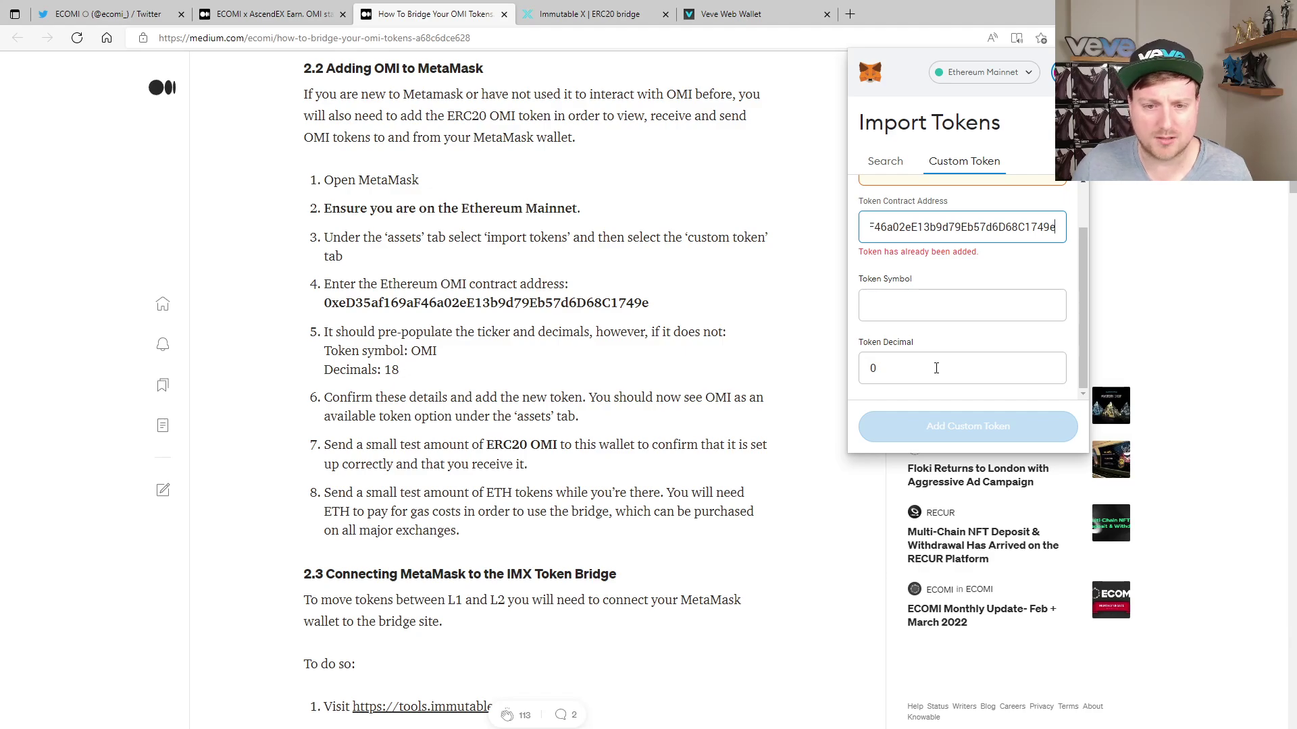
{"action": "mouse_move", "coordinate": [338, 350]}
{"action": "left_mouse_down"}
{"action": "mouse_move", "coordinate": [414, 377]}
{"action": "mouse_move", "coordinate": [324, 349]}
{"action": "left_mouse_up"}
{"action": "left_click", "coordinate": [415, 382]}
{"action": "left_click", "coordinate": [458, 383]}
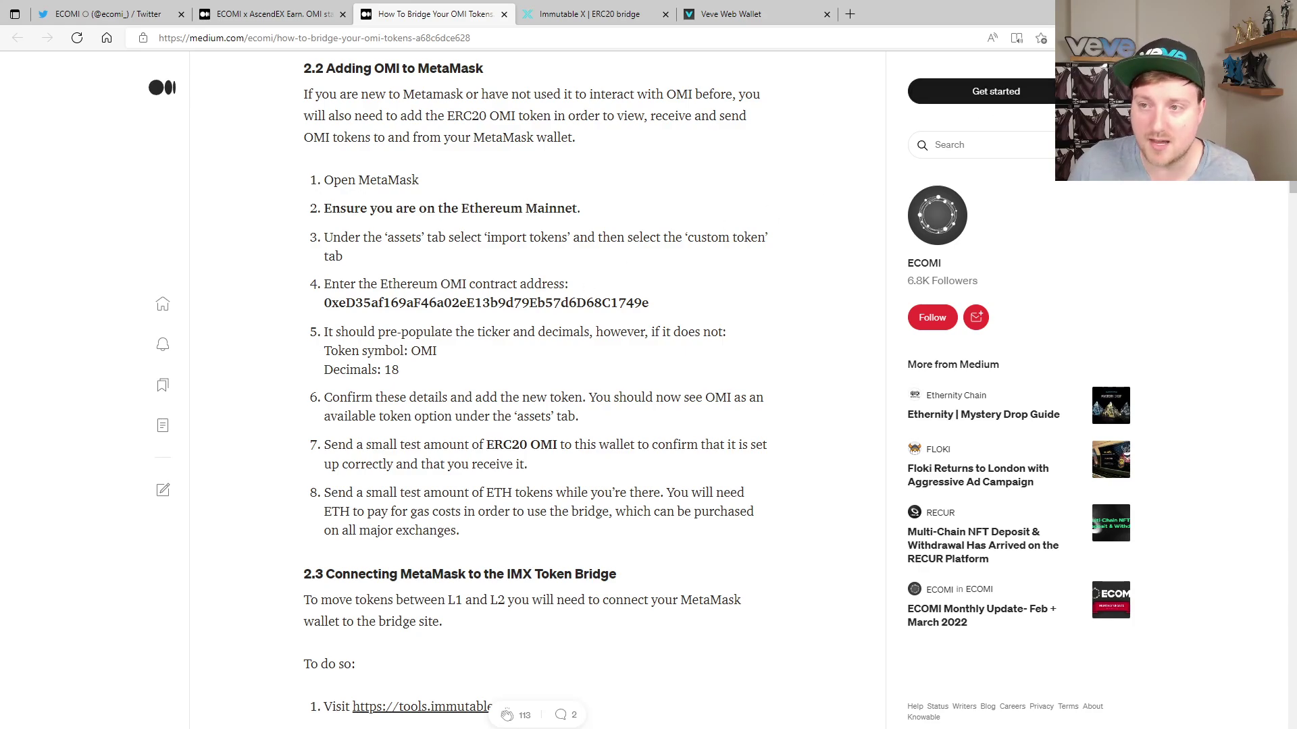
Step: Bring up MetaMask's custom token import form again and close the wallet
{"action": "key", "text": "alt+shift+m"}
{"action": "scroll", "coordinate": [985, 364], "scroll_direction": "down", "scroll_amount": 5}
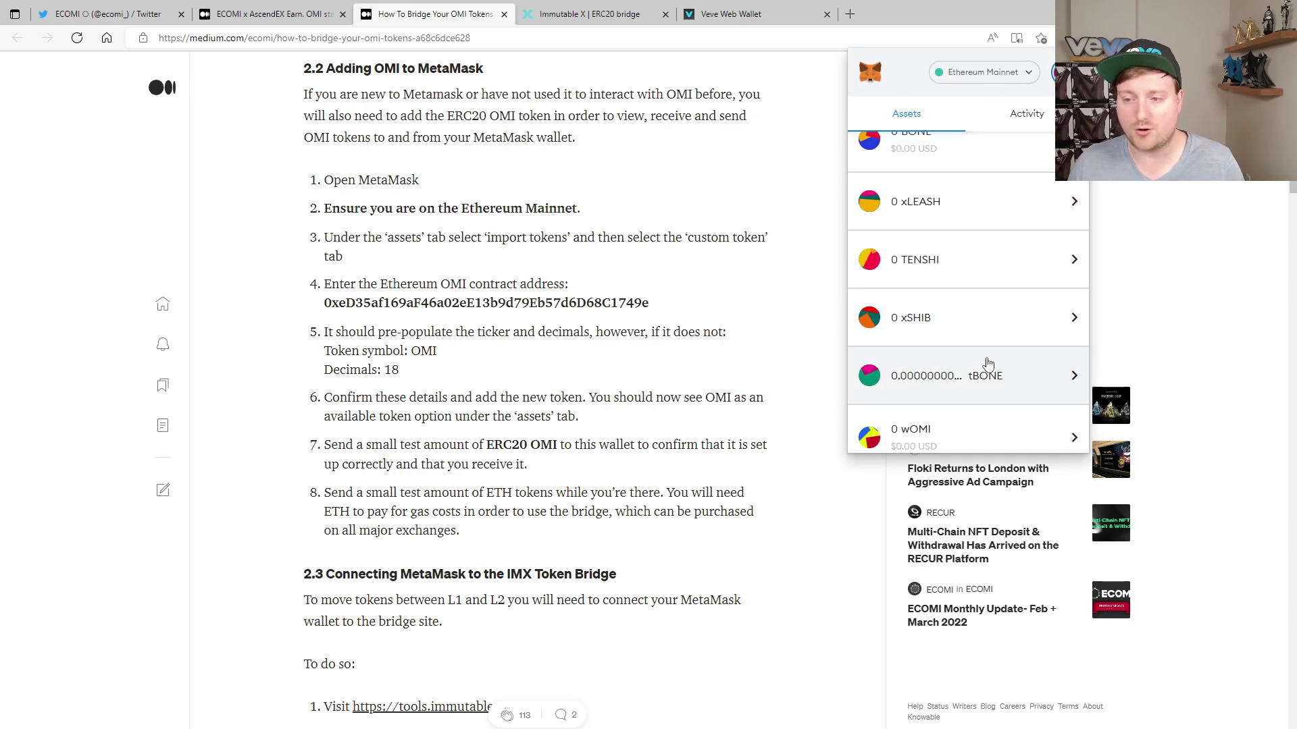
{"action": "left_click", "coordinate": [1016, 417]}
{"action": "left_click", "coordinate": [954, 165]}
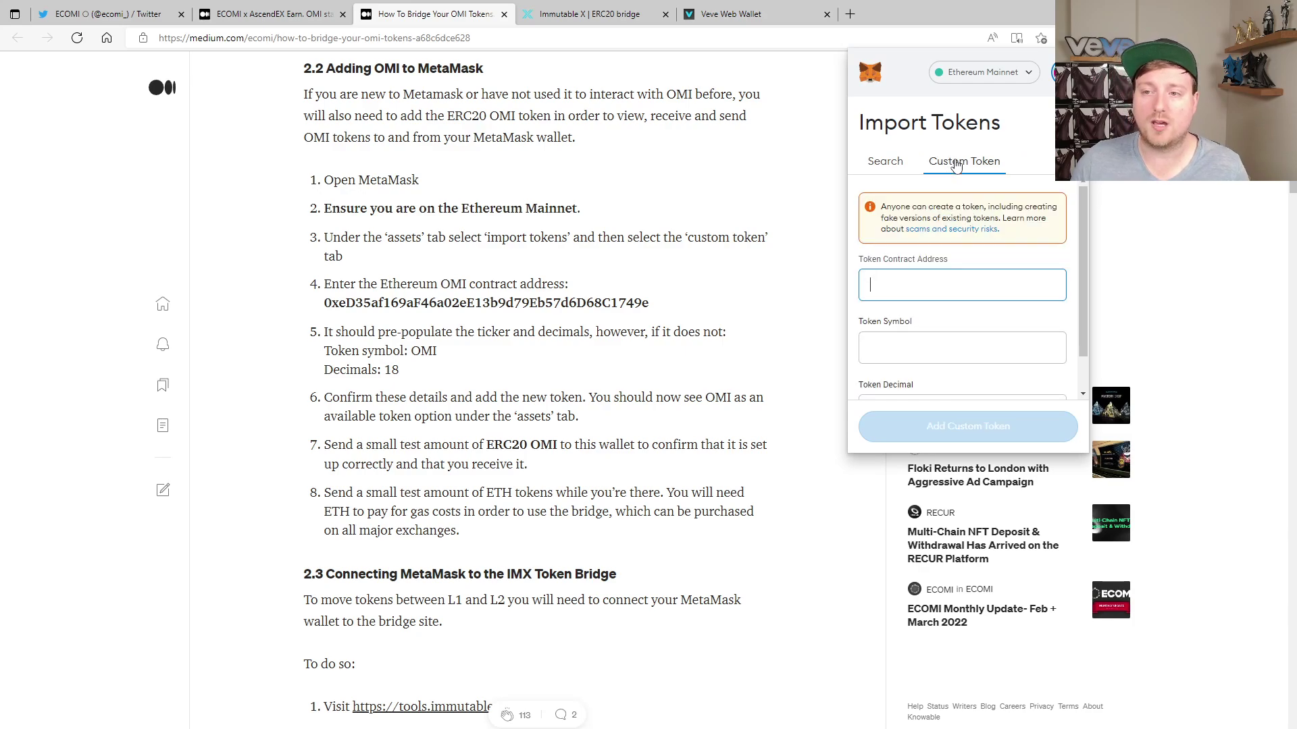
{"action": "left_click", "coordinate": [810, 196]}
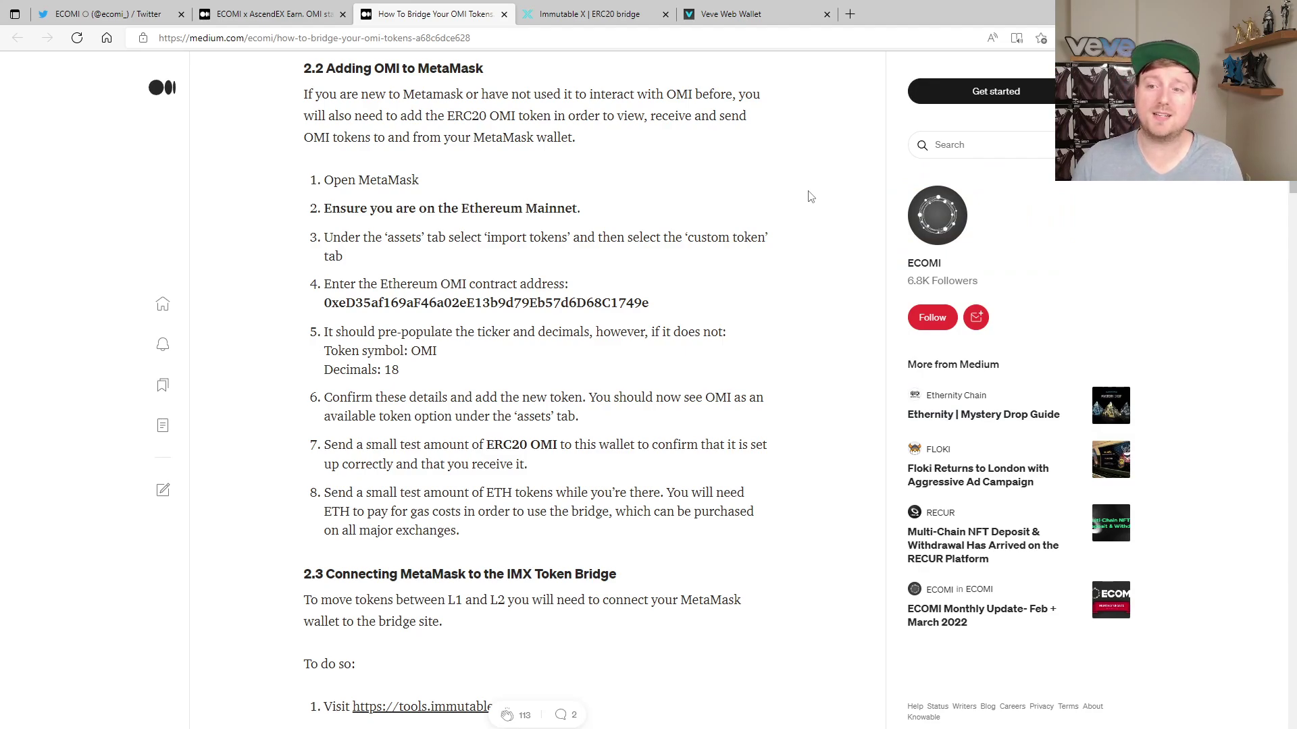
Step: Review the transaction details and gas fee of the 13999999 OMI send in MetaMask, and close the wallet
{"action": "left_click", "coordinate": [1065, 38]}
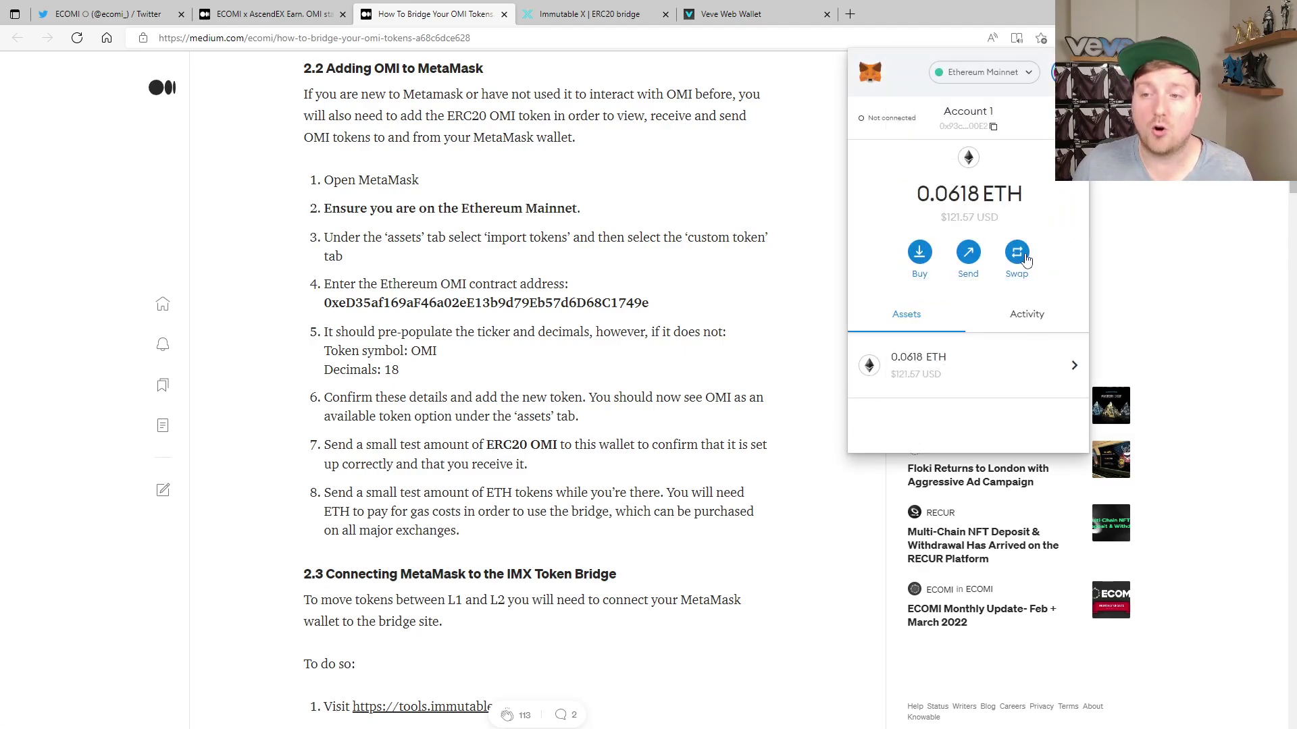
{"action": "scroll", "coordinate": [1019, 266], "scroll_direction": "down", "scroll_amount": 5}
{"action": "left_click", "coordinate": [976, 358]}
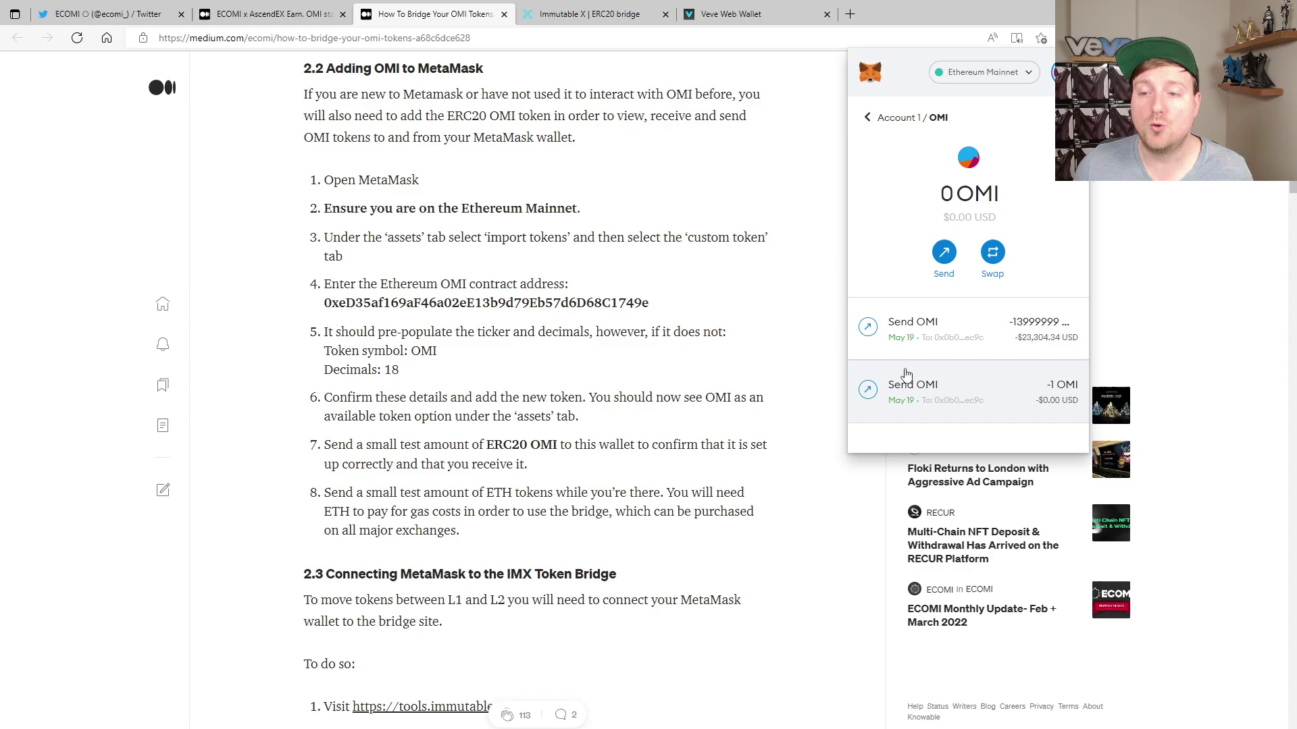
{"action": "left_click", "coordinate": [971, 336]}
{"action": "scroll", "coordinate": [986, 282], "scroll_direction": "down", "scroll_amount": 1}
{"action": "scroll", "coordinate": [985, 282], "scroll_direction": "down", "scroll_amount": 1}
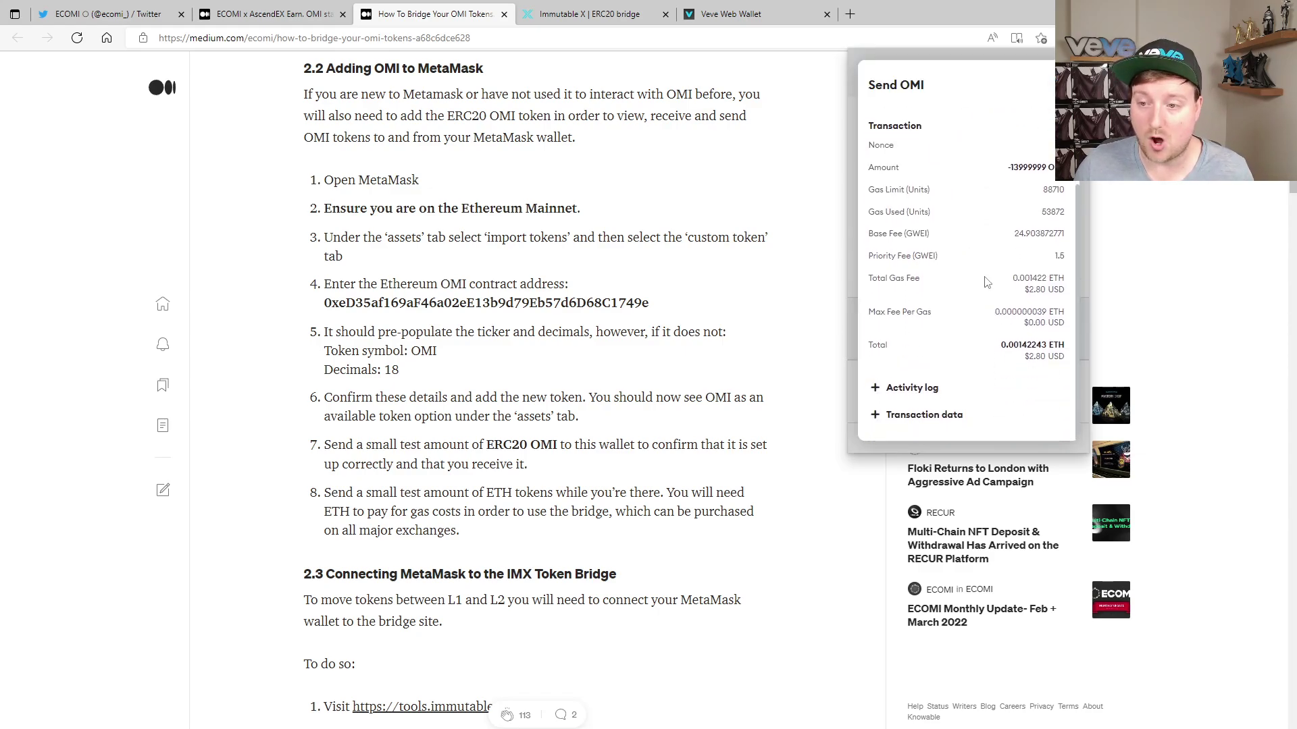
{"action": "scroll", "coordinate": [985, 299], "scroll_direction": "up", "scroll_amount": 2}
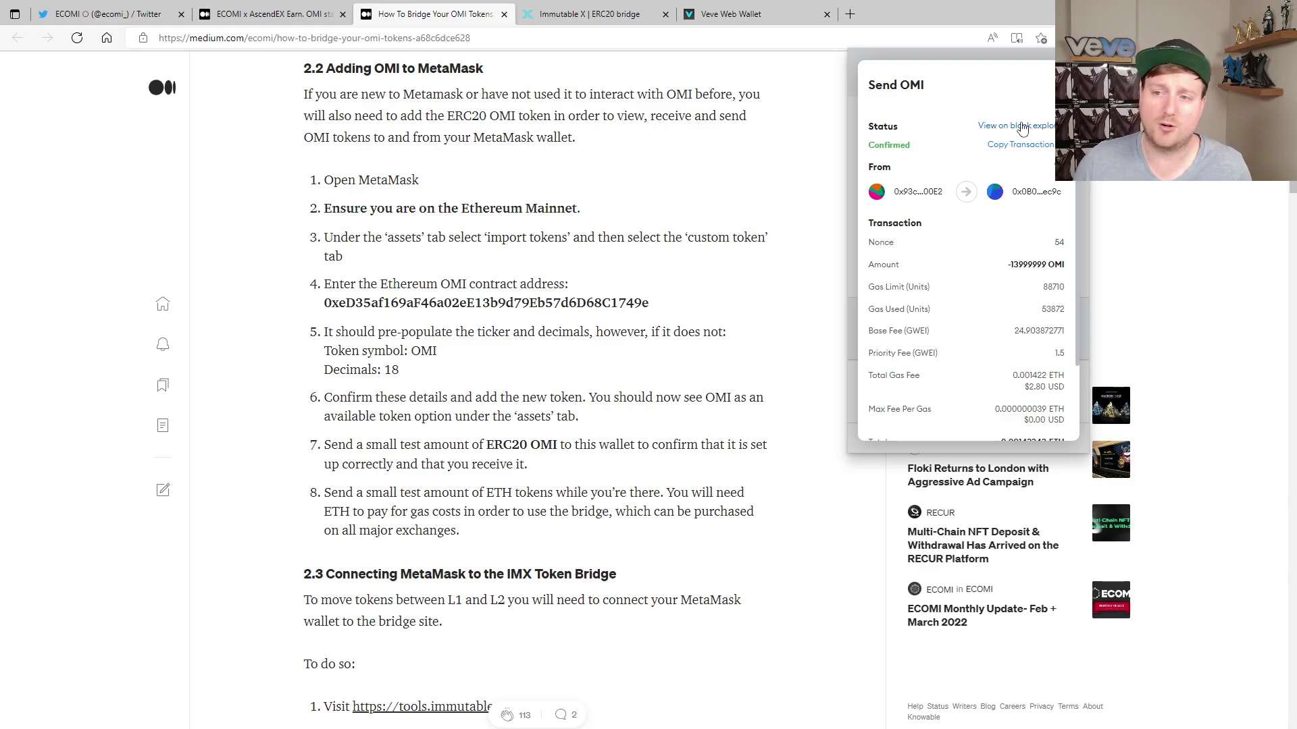
{"action": "left_click", "coordinate": [1067, 84]}
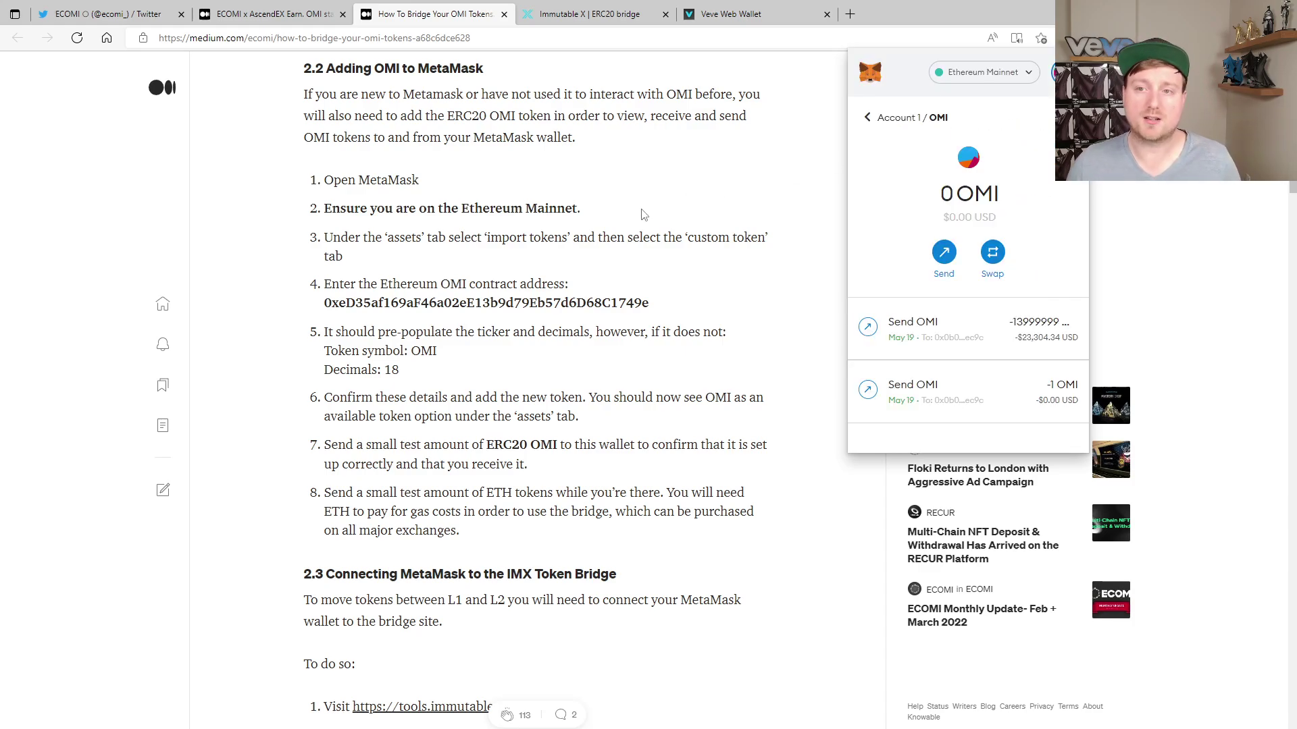
{"action": "left_click", "coordinate": [718, 194]}
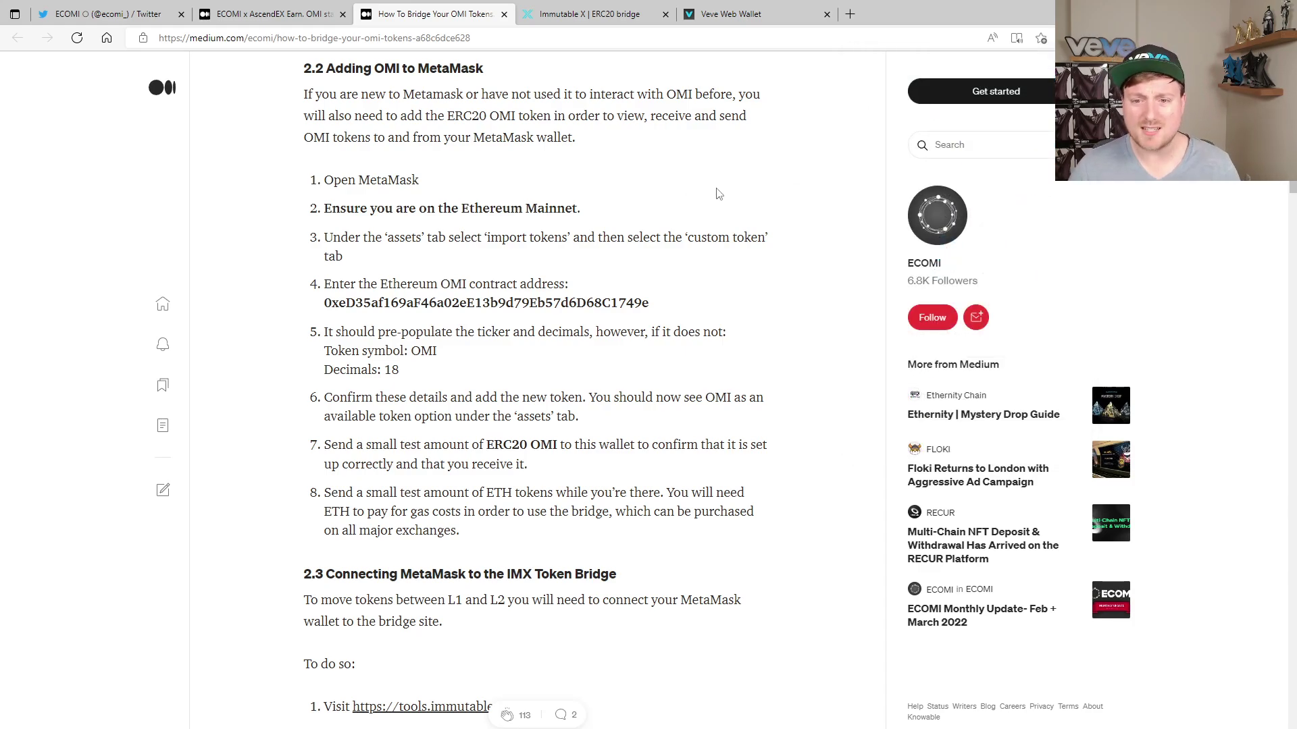